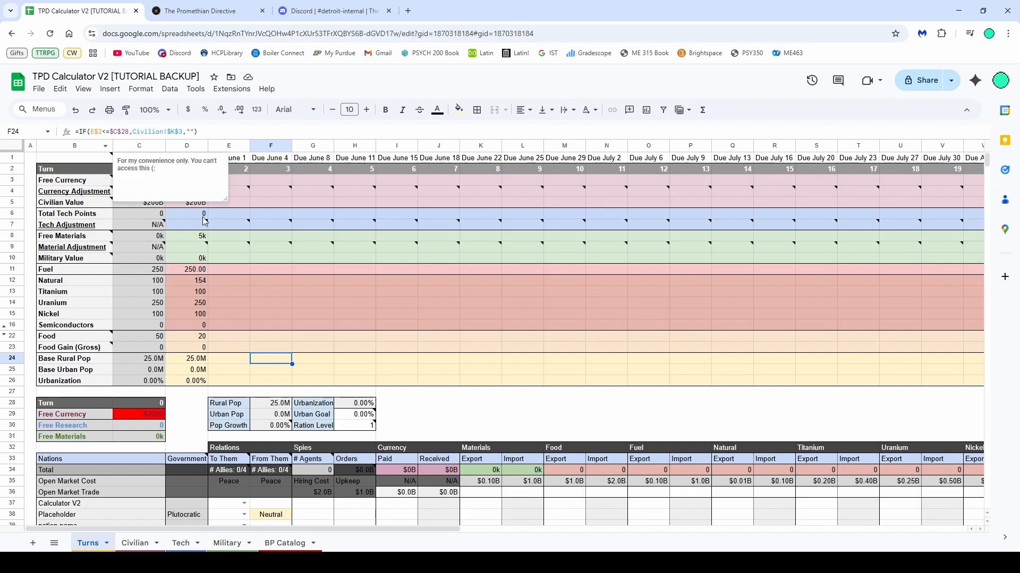
Examine the turn table cells and the spreadsheet title
click(269, 293)
click(109, 77)
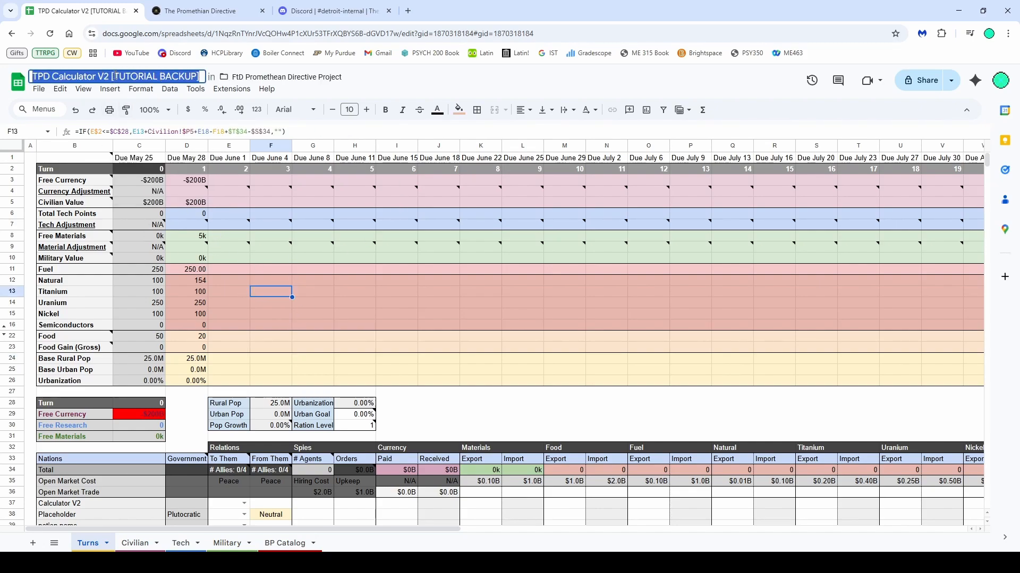
click(253, 291)
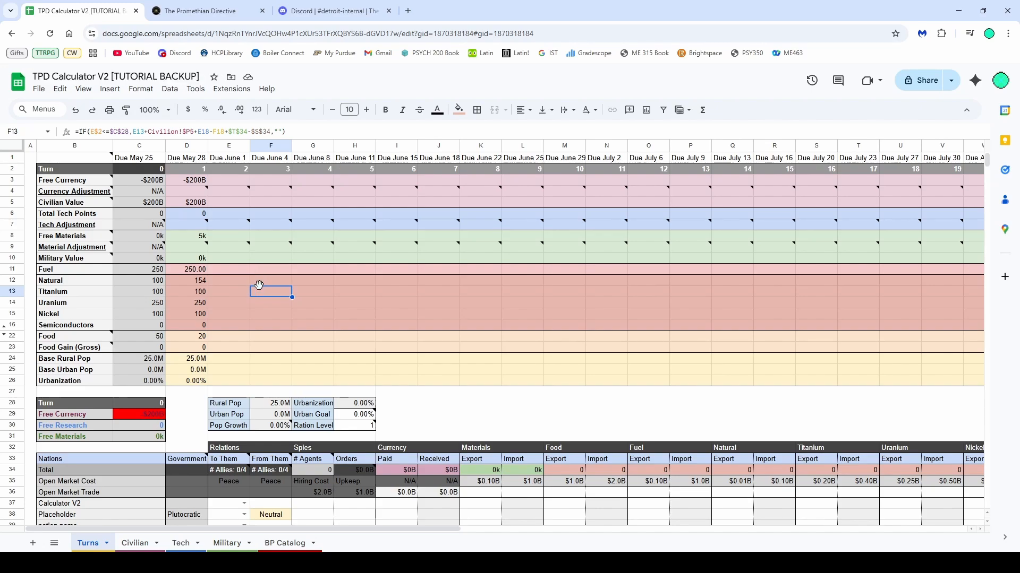
click(218, 296)
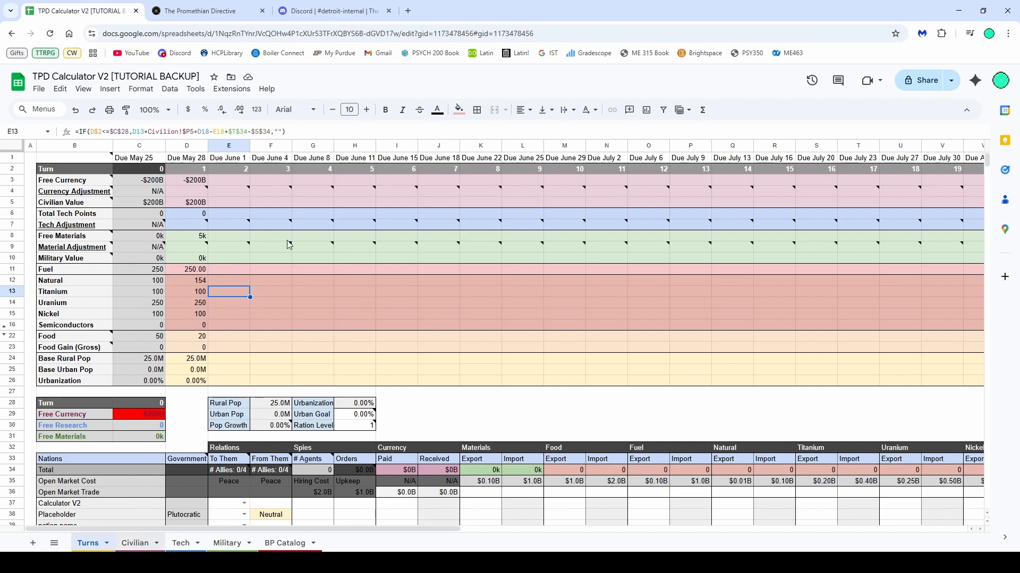
Browse the Civilian, Tech, Military and BP Catalog sheets, returning to Turns
click(135, 543)
click(181, 542)
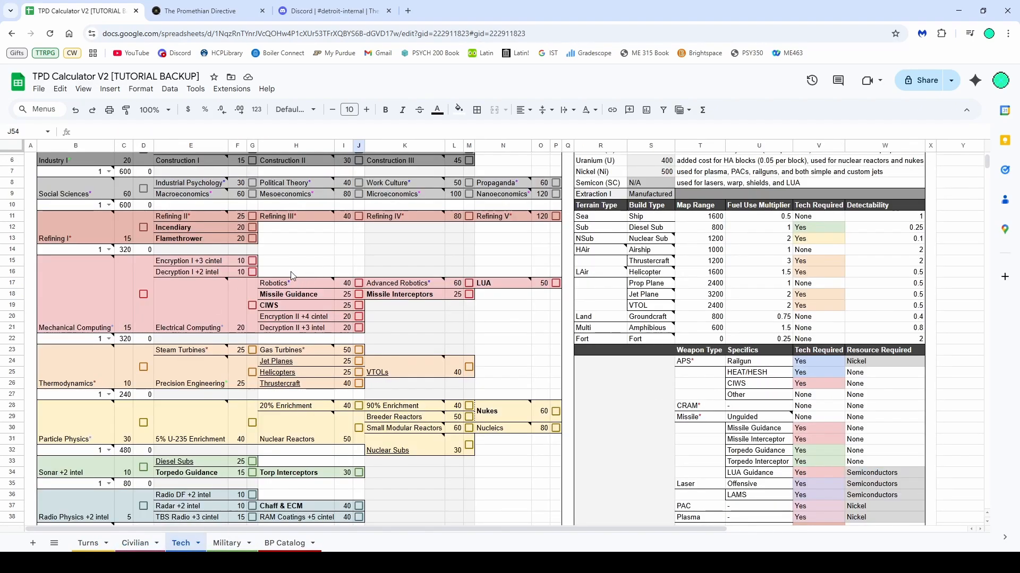
click(227, 543)
click(273, 543)
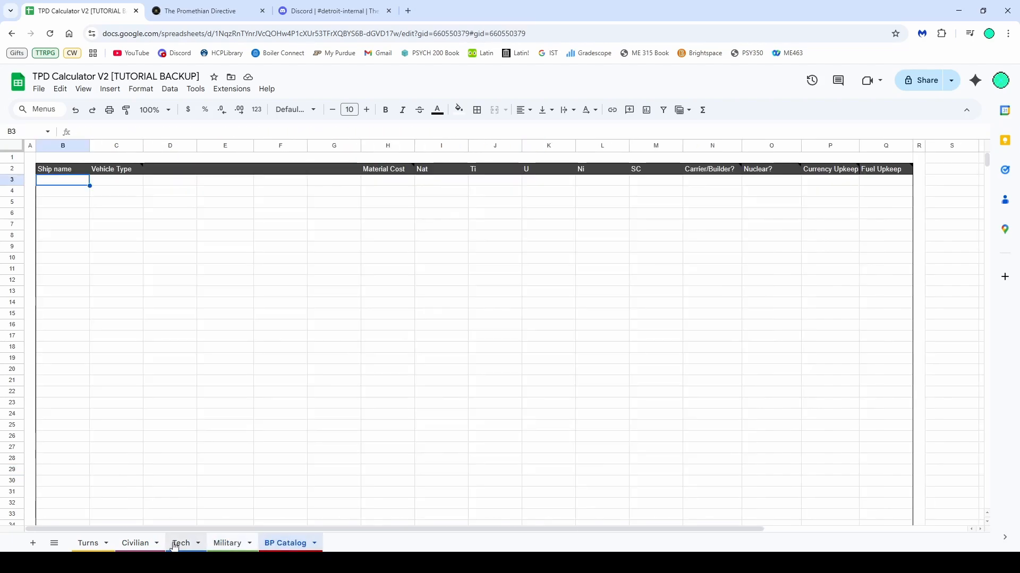
click(96, 542)
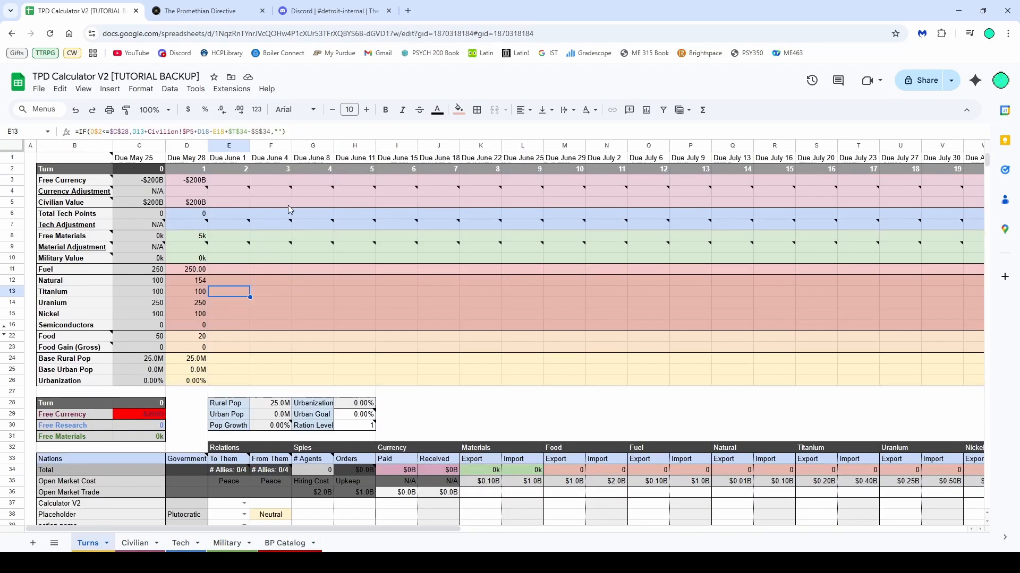
Inspect the cell notes, the turn 1 formulas and the population panel of the Turns sheet
mouse_move(438, 246)
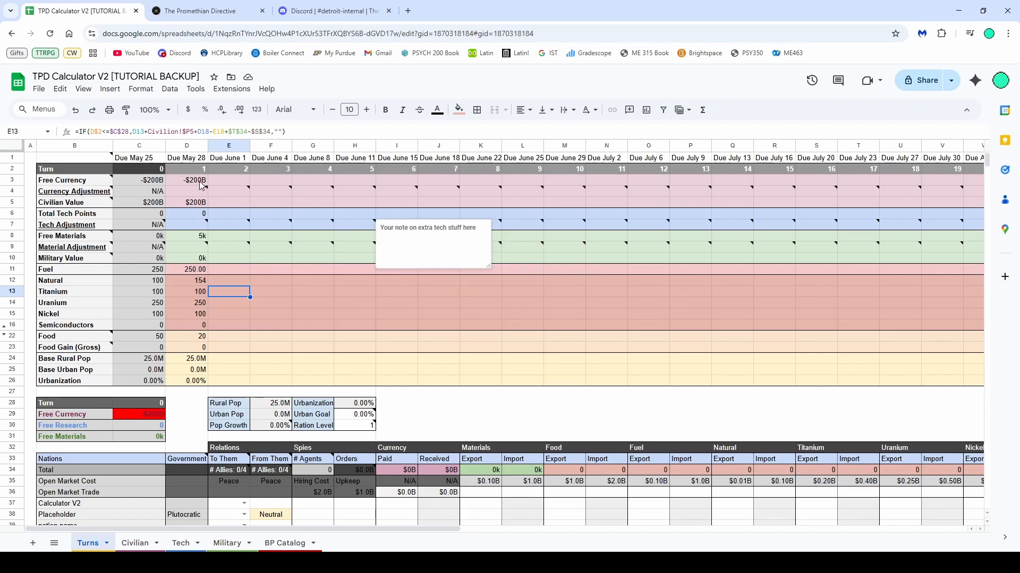
drag(201, 185, 204, 380)
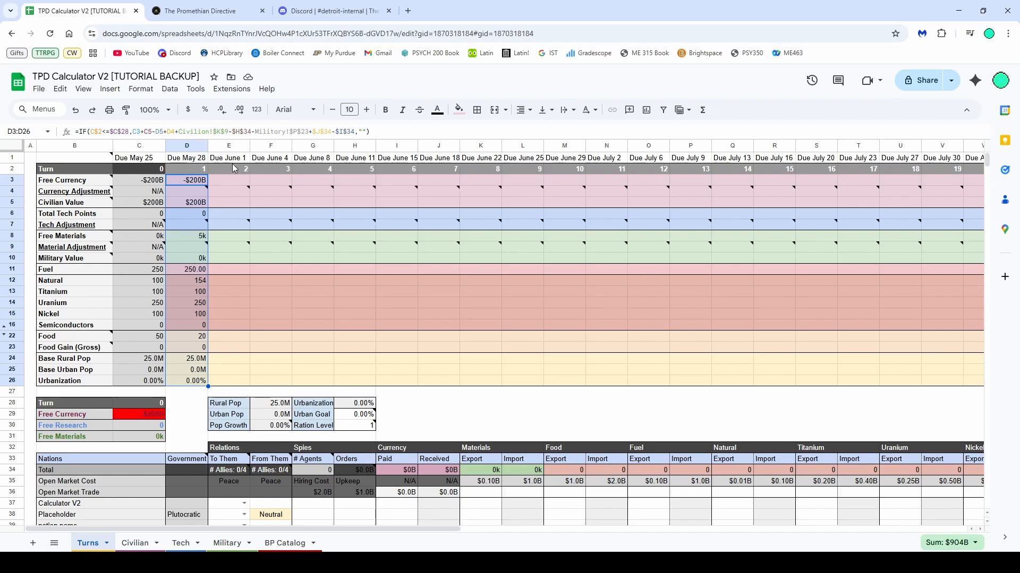
click(476, 257)
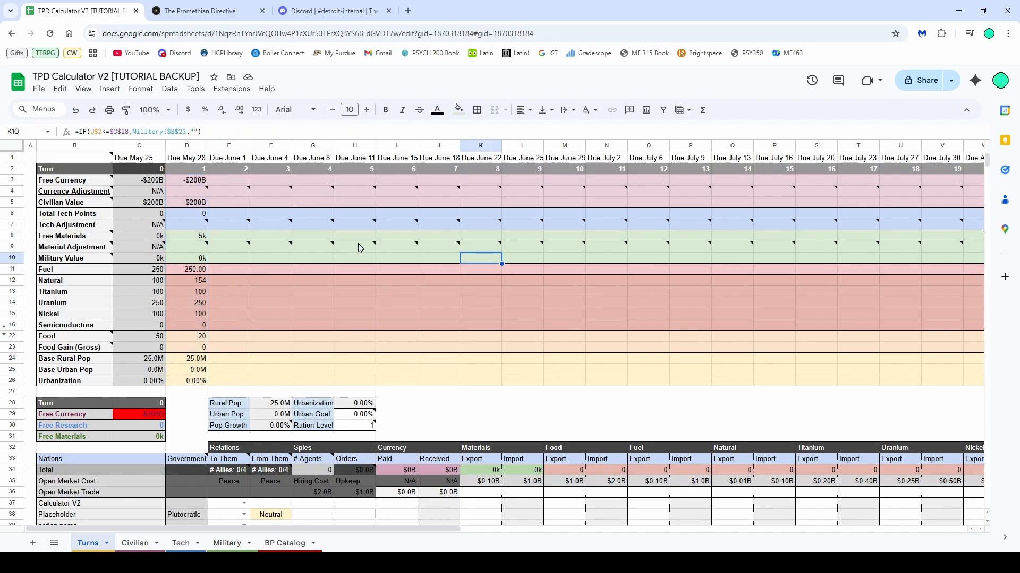
scroll(296, 244, down, 3)
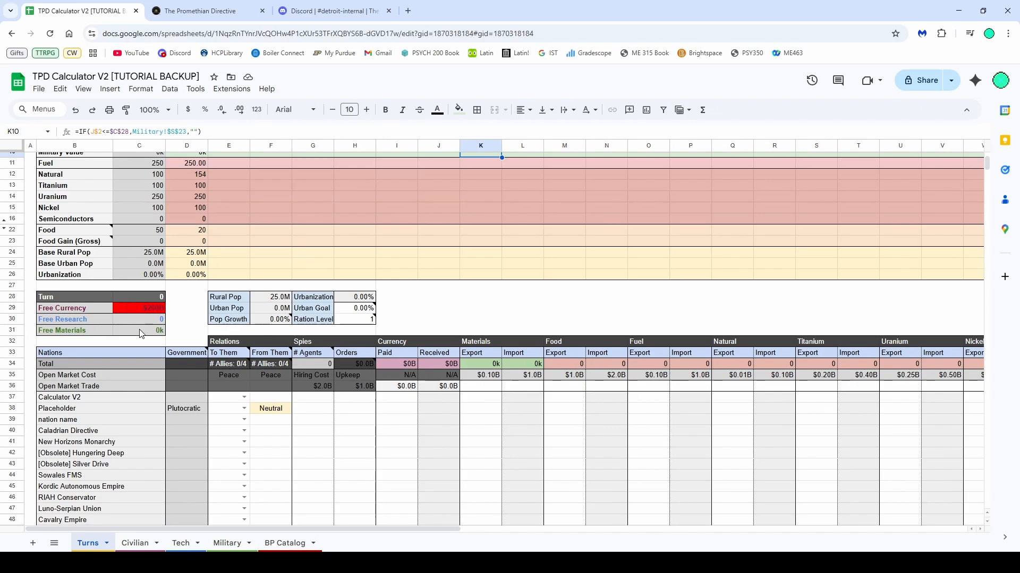
scroll(297, 340, up, 3)
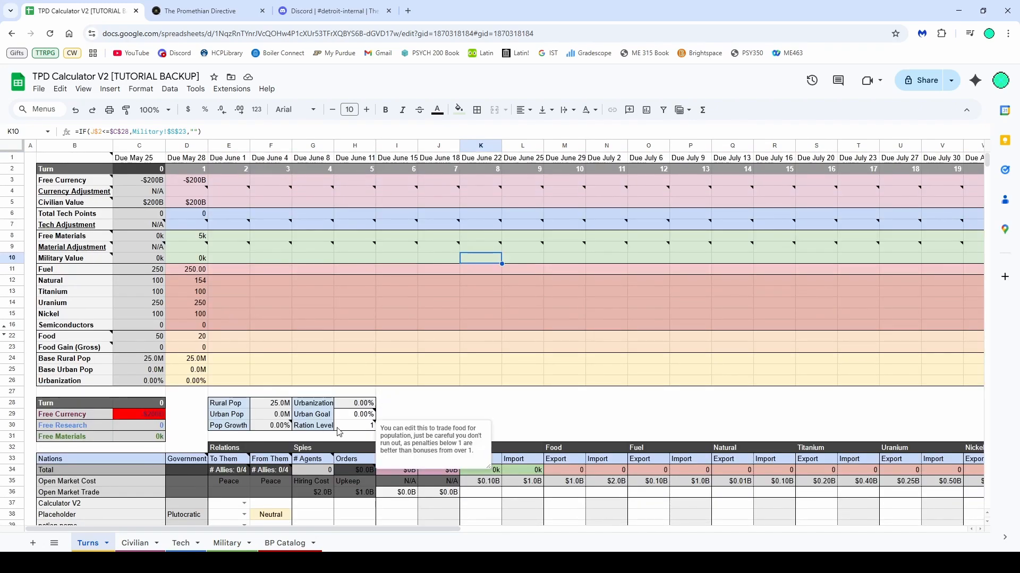
drag(354, 425, 242, 407)
scroll(342, 352, down, 5)
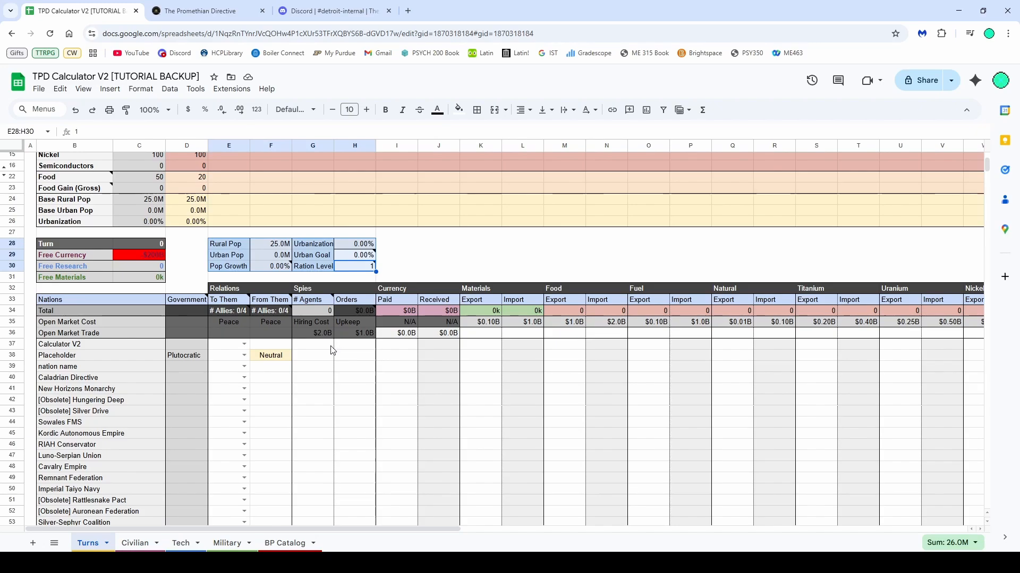
scroll(134, 340, down, 2)
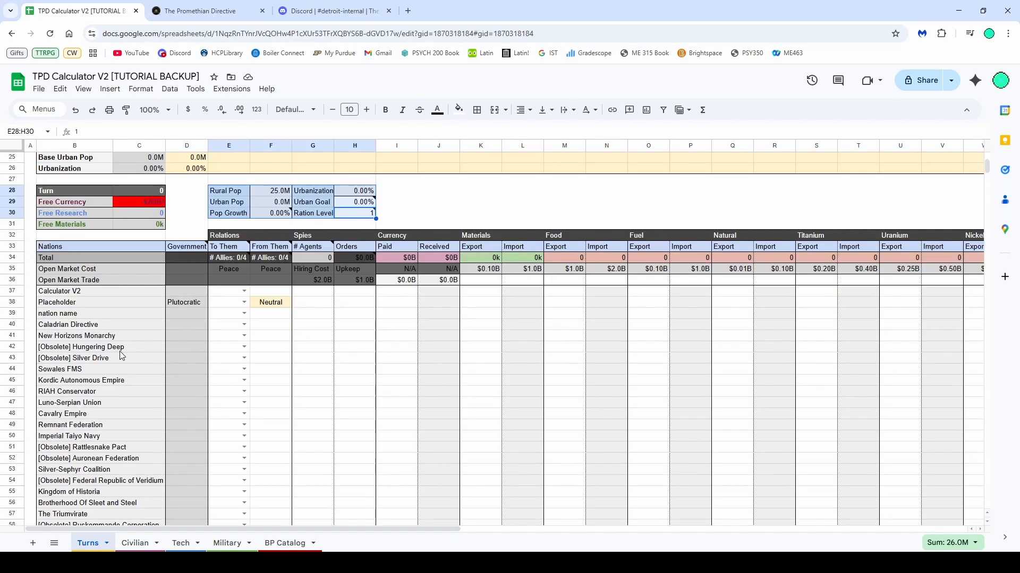
Set the relation toward Calculator V2 to Alliance in the nations table
click(244, 291)
click(223, 304)
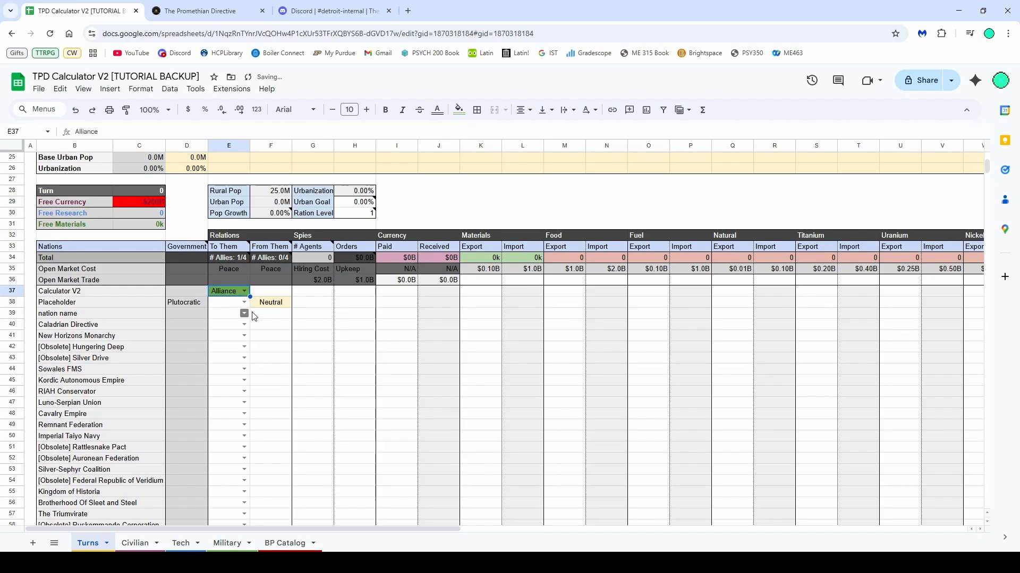
click(268, 325)
Review the Intelligence Assessment columns to the right of the nations table
scroll(294, 311, up, 2)
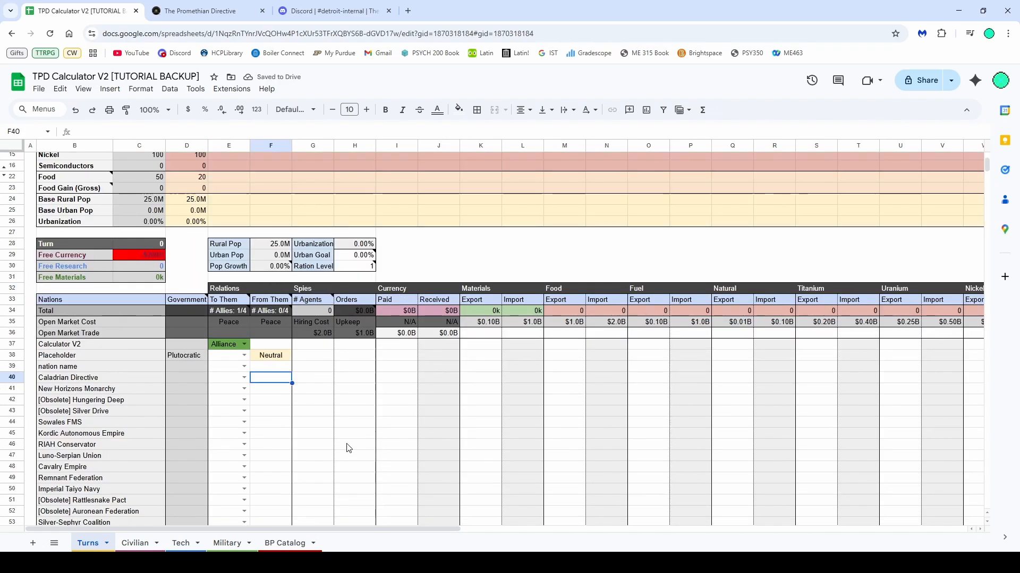
drag(314, 527, 796, 538)
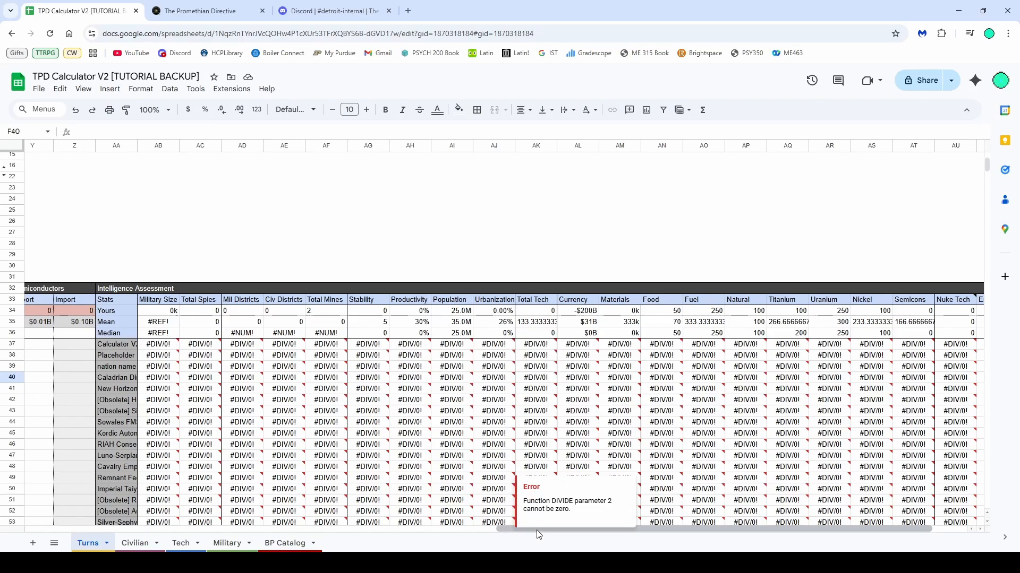
drag(537, 531, 72, 540)
scroll(290, 334, up, 5)
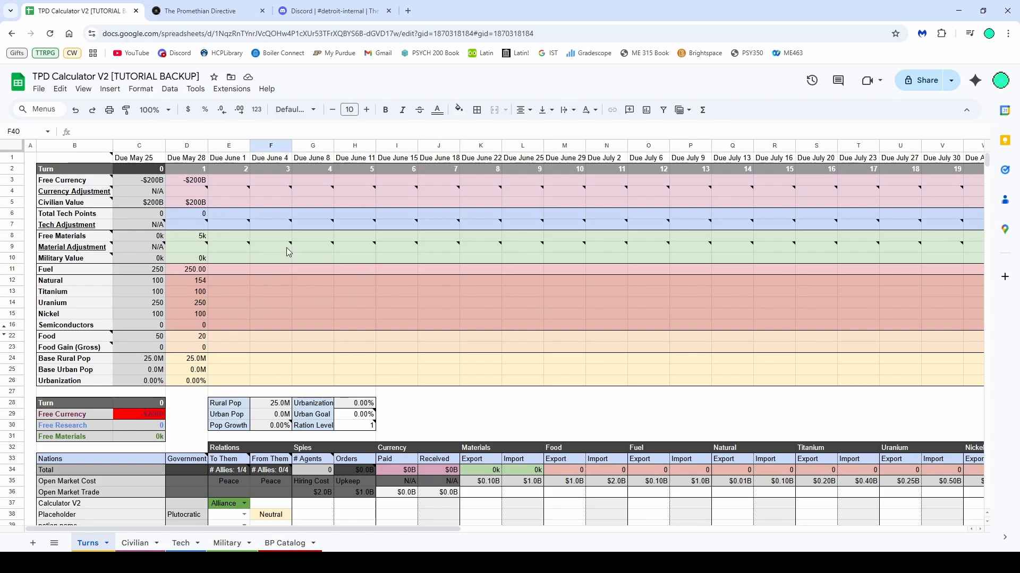
Read the notes on the currency, tech and material adjustment cells for the turns
click(194, 249)
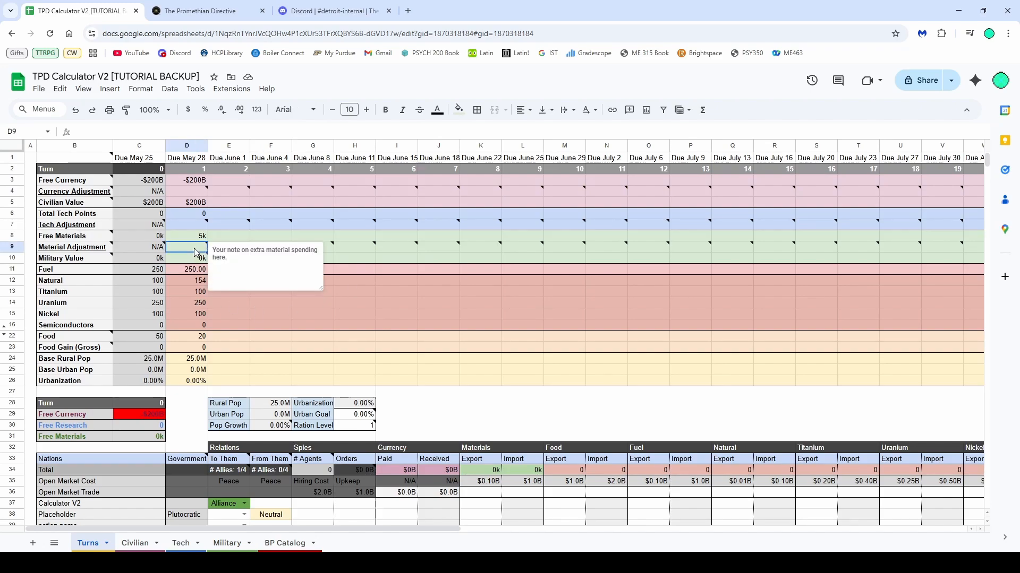
click(203, 226)
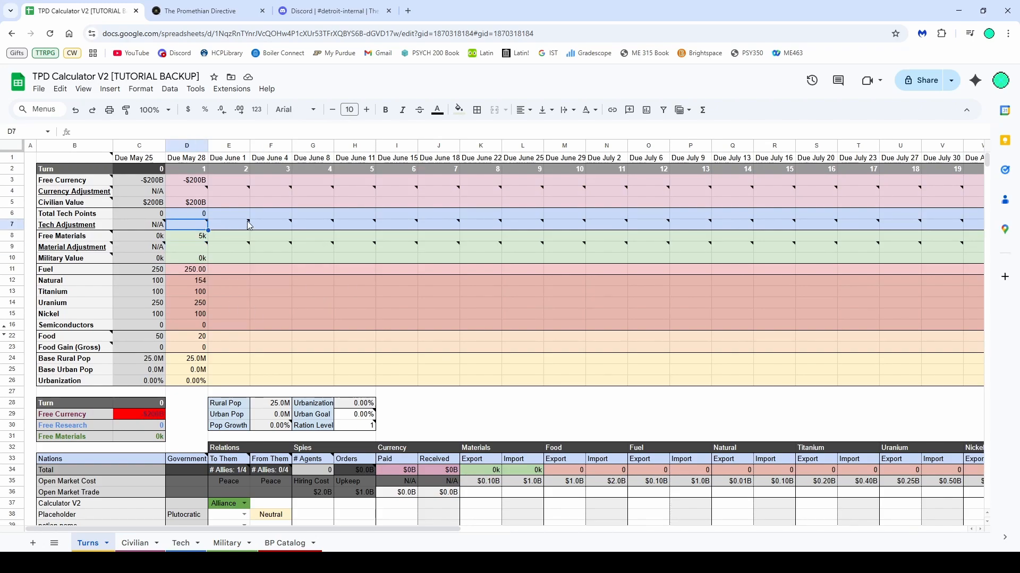
click(365, 198)
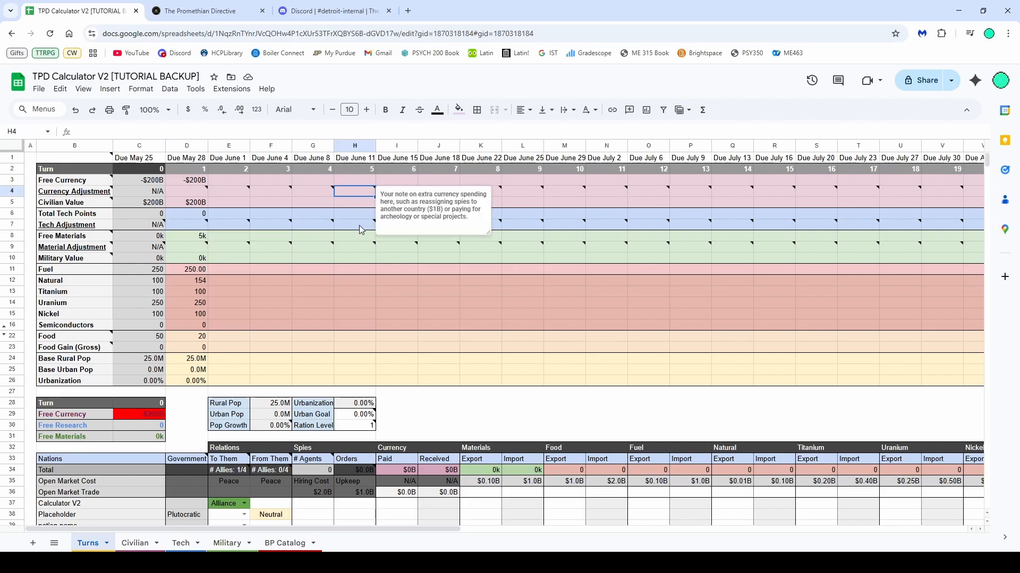
ctrl+click(358, 224)
ctrl+click(356, 247)
click(205, 250)
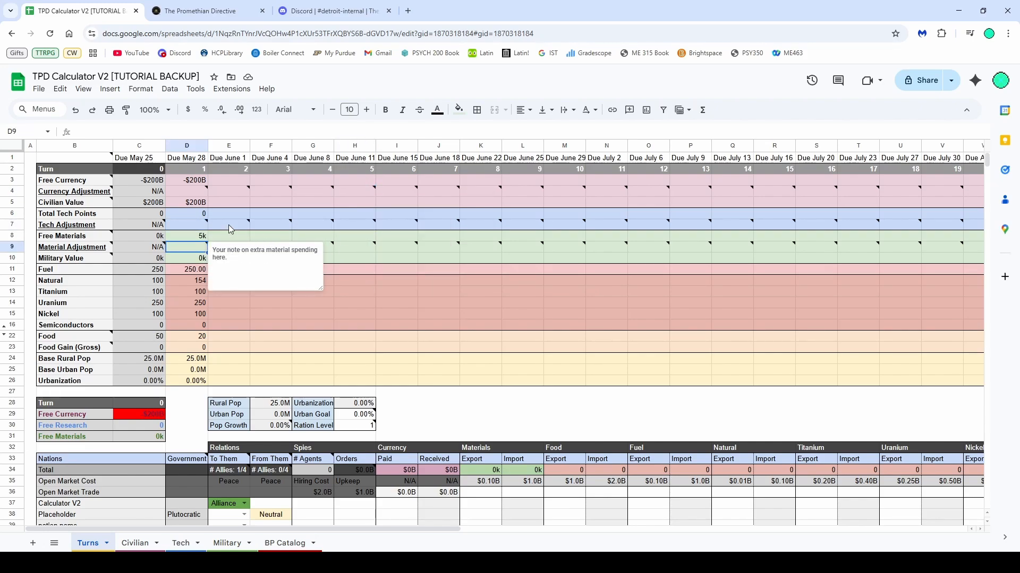
click(204, 192)
click(257, 210)
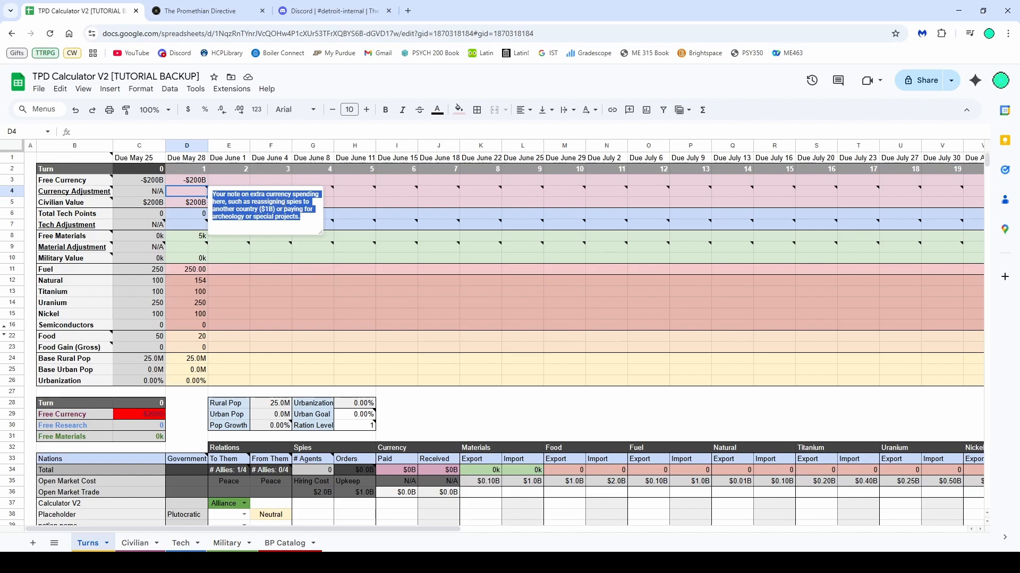
click(351, 196)
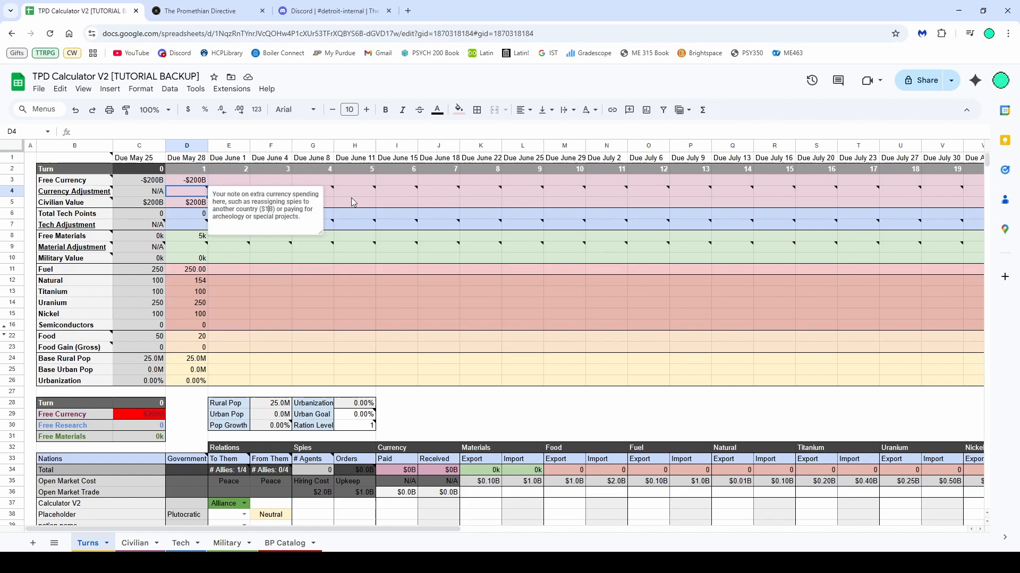
Try a currency adjustment of -1 for turn 1
click(191, 194)
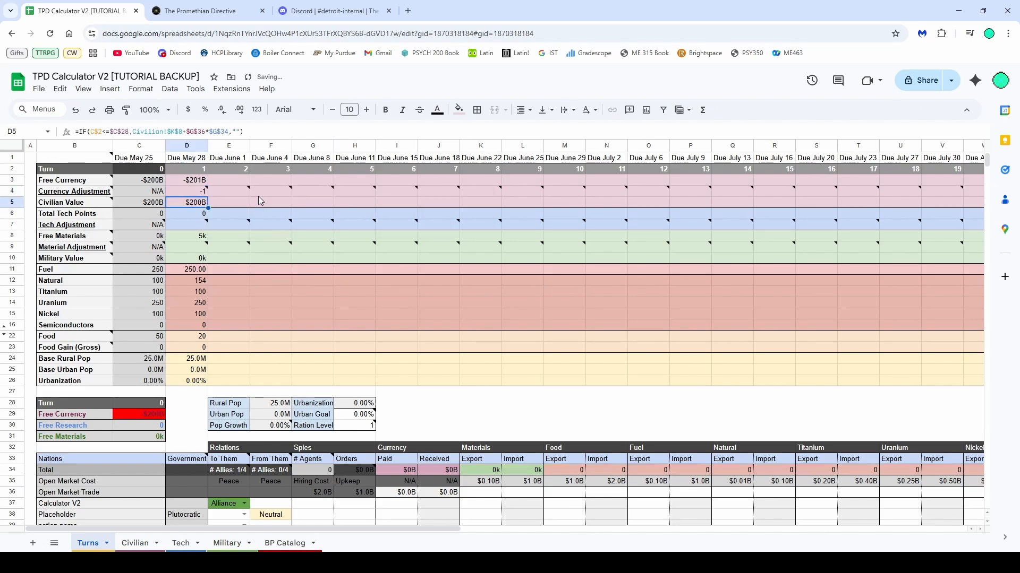
click(395, 194)
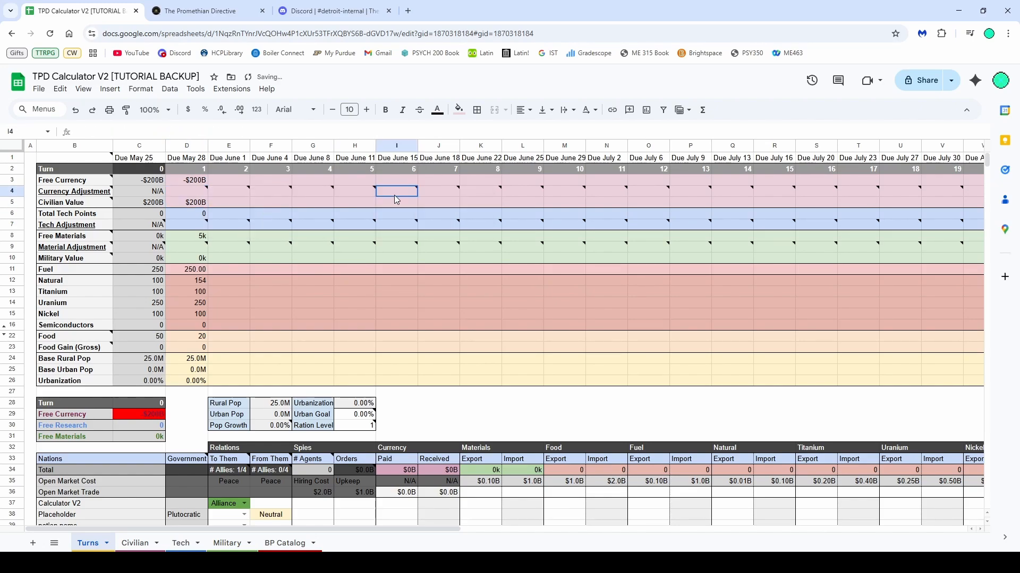
click(228, 191)
click(192, 193)
Review the adjustment rows across the upcoming turns
click(524, 270)
click(234, 248)
click(194, 248)
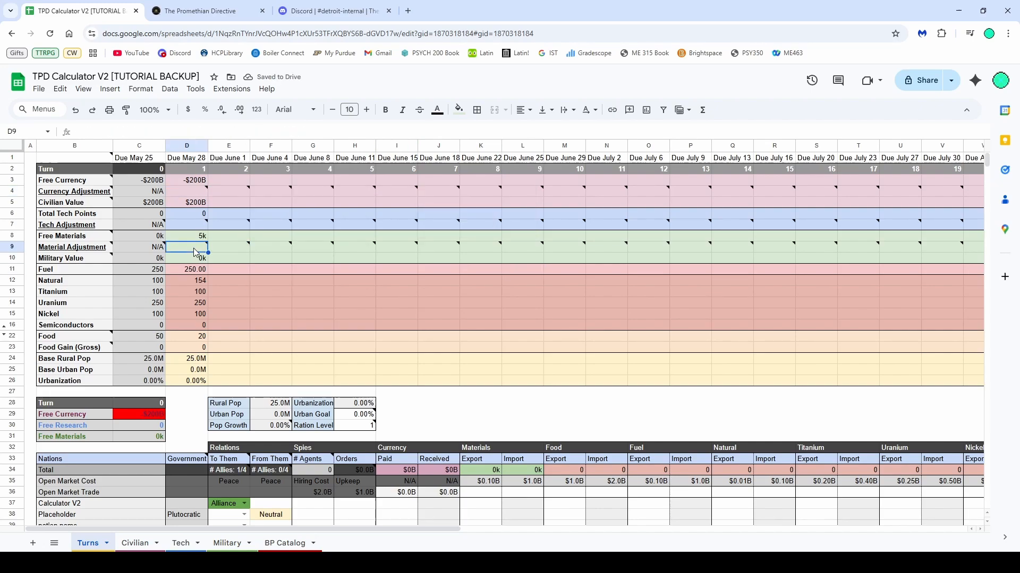
click(194, 221)
click(231, 189)
double_click(196, 191)
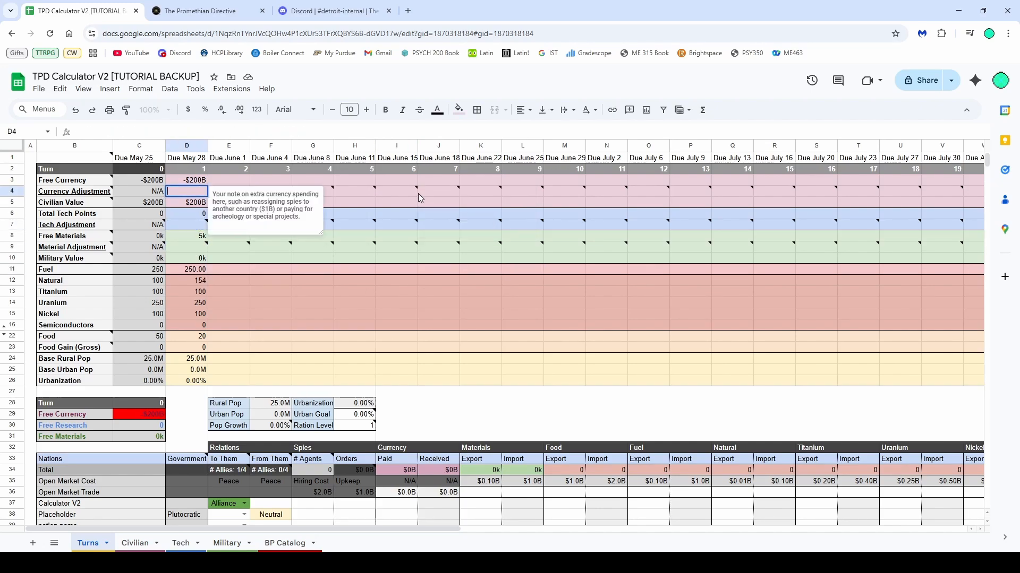
drag(413, 192, 236, 247)
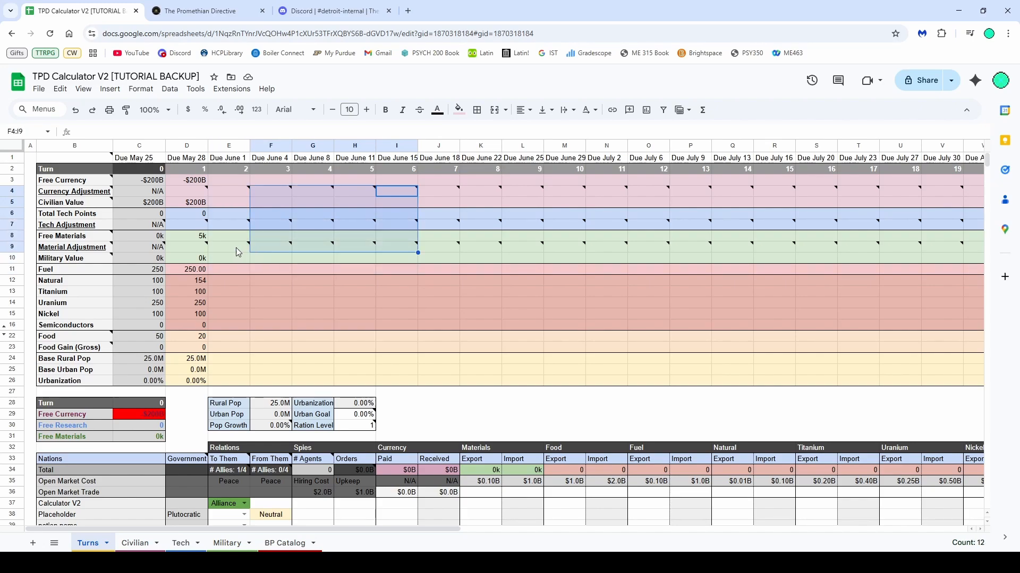
click(235, 247)
Inspect the notes on the Urban Goal and Ration Level cells in the population panel
scroll(236, 259, down, 5)
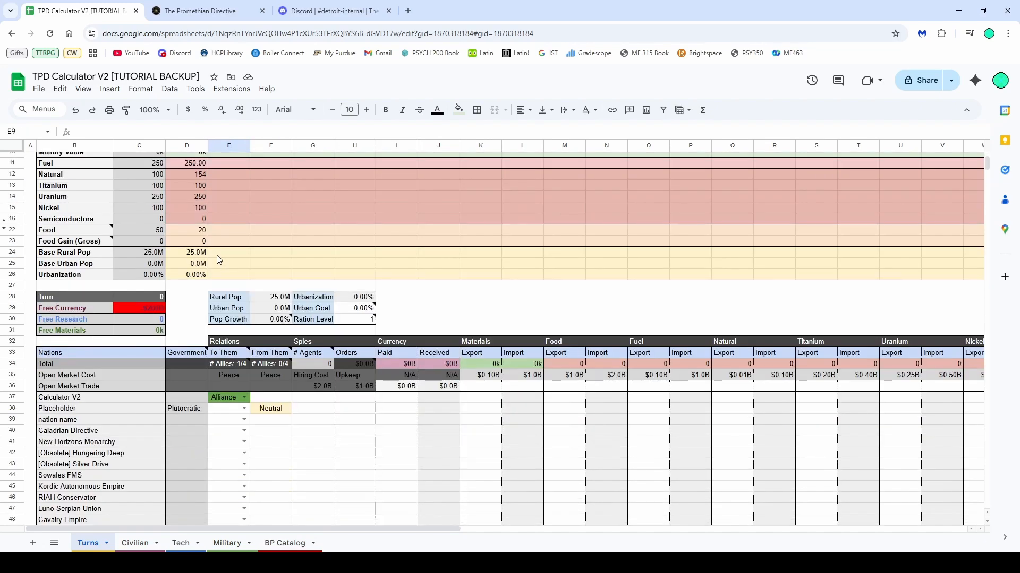
drag(353, 310, 353, 328)
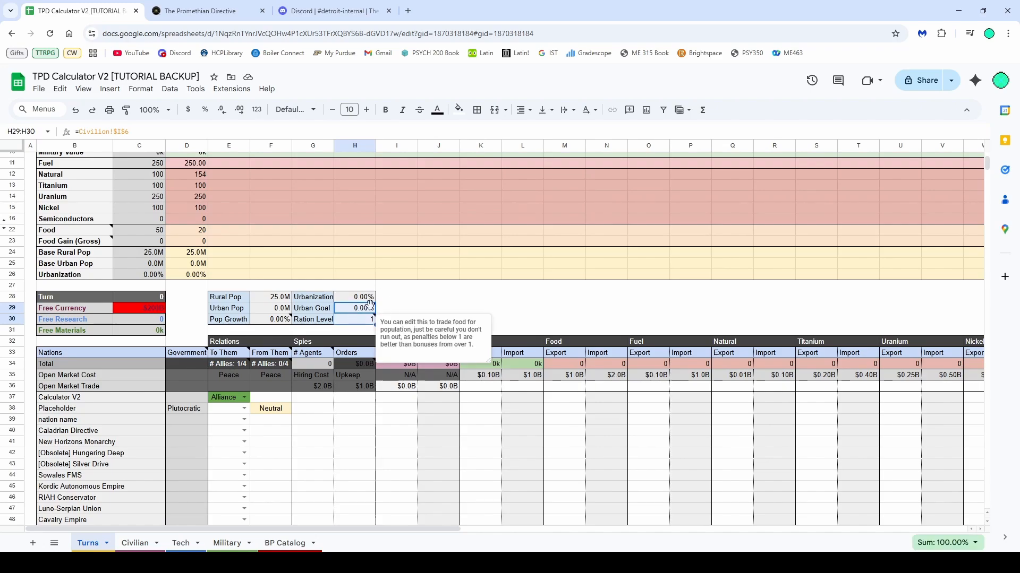
scroll(354, 326, up, 5)
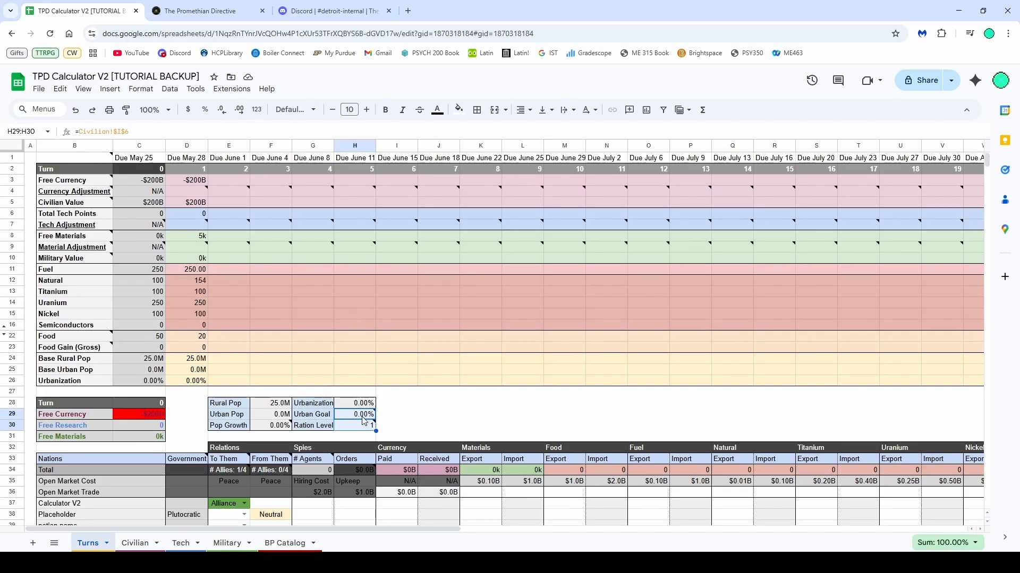
click(364, 417)
click(434, 406)
click(343, 425)
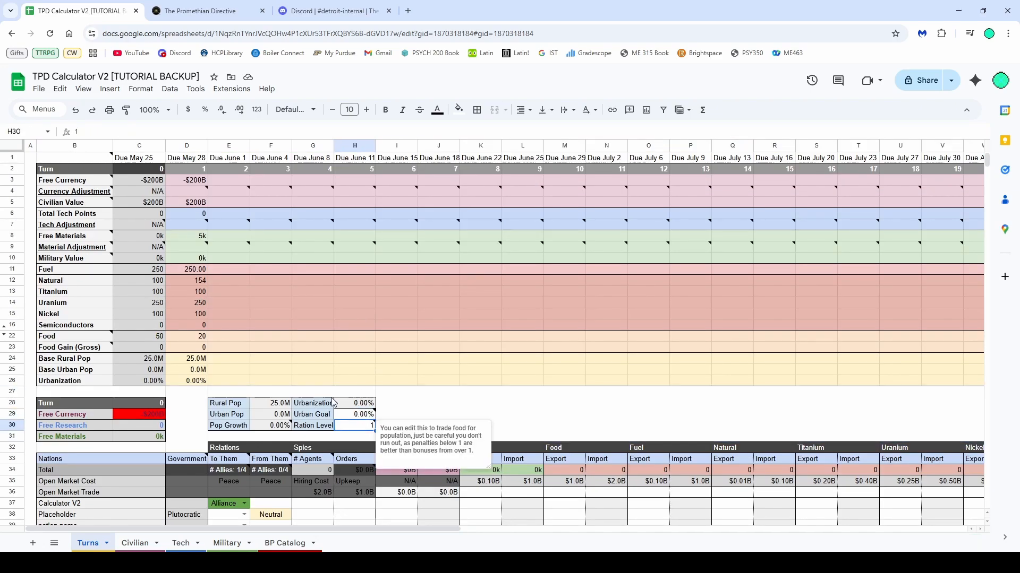
click(362, 258)
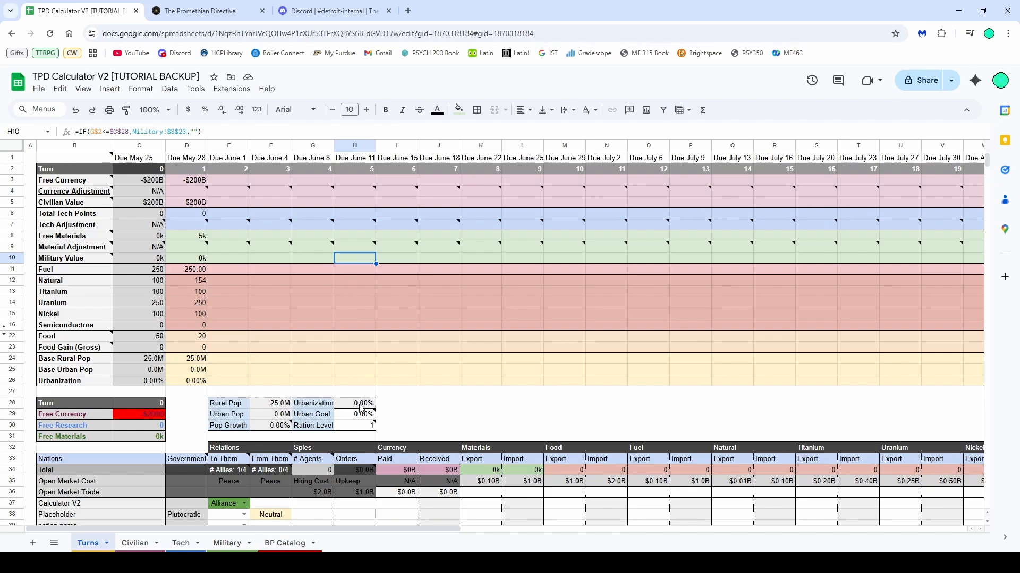
mouse_move(362, 429)
drag(362, 429, 357, 417)
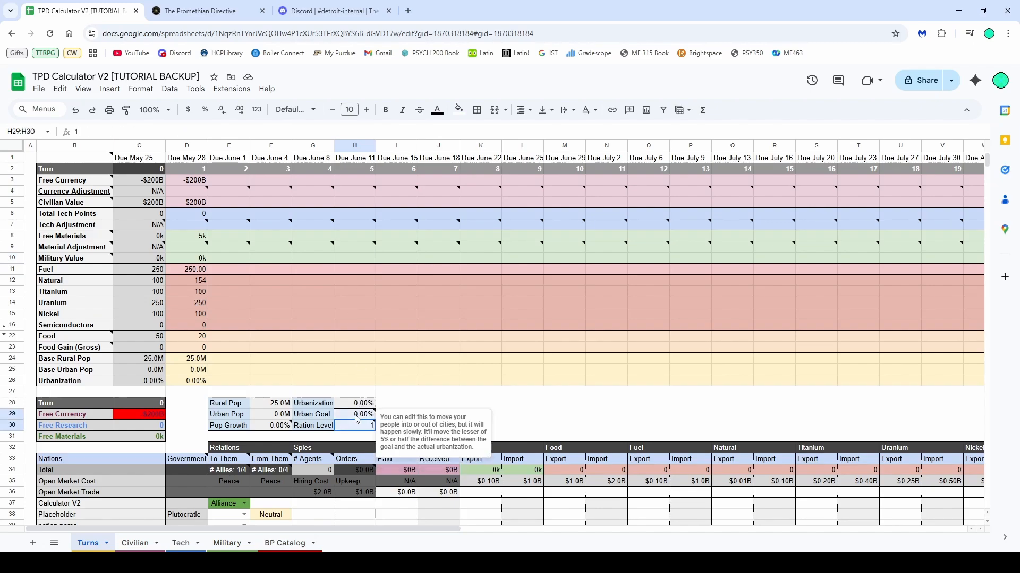
click(300, 274)
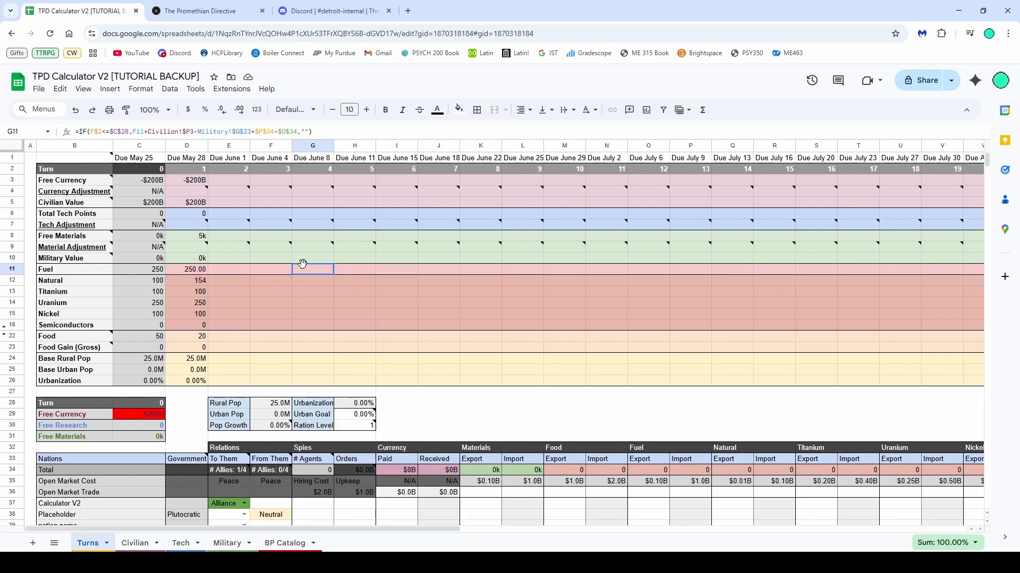
Examine the relations, spies, currency and resource trade columns of the nations table
scroll(329, 270, down, 3)
scroll(355, 273, up, 2)
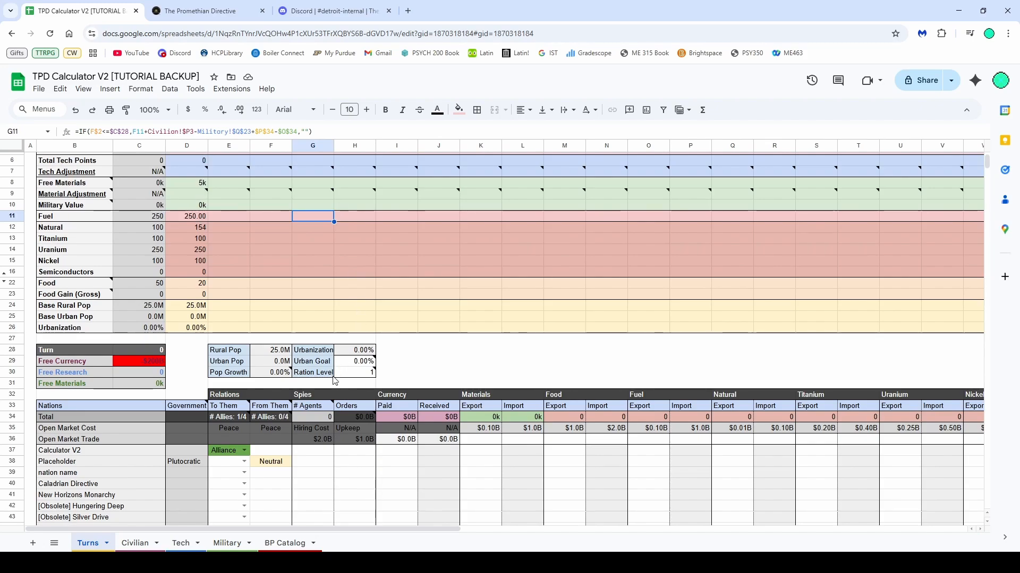
click(351, 363)
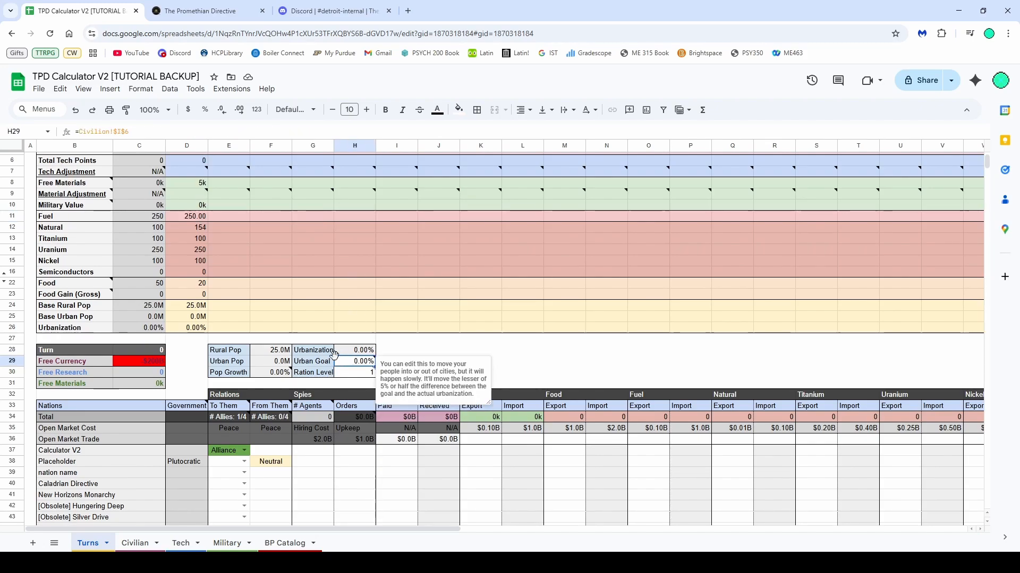
scroll(263, 284, down, 2)
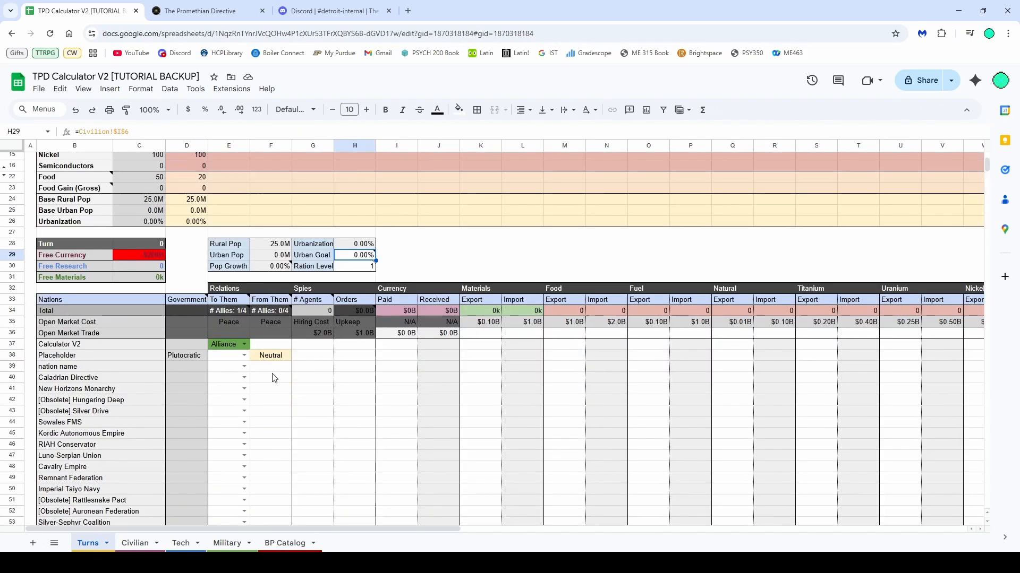
click(316, 347)
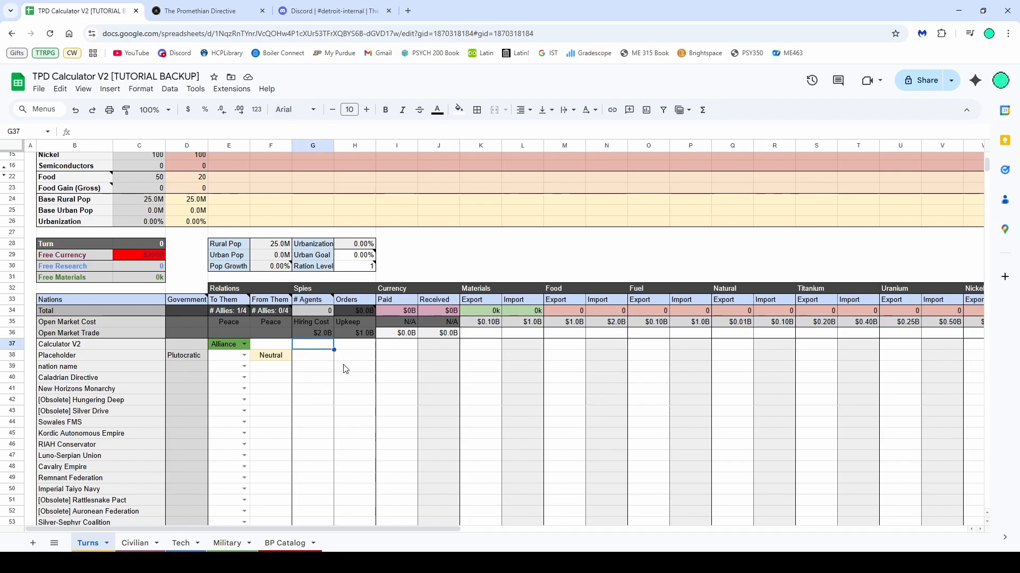
drag(402, 345, 398, 405)
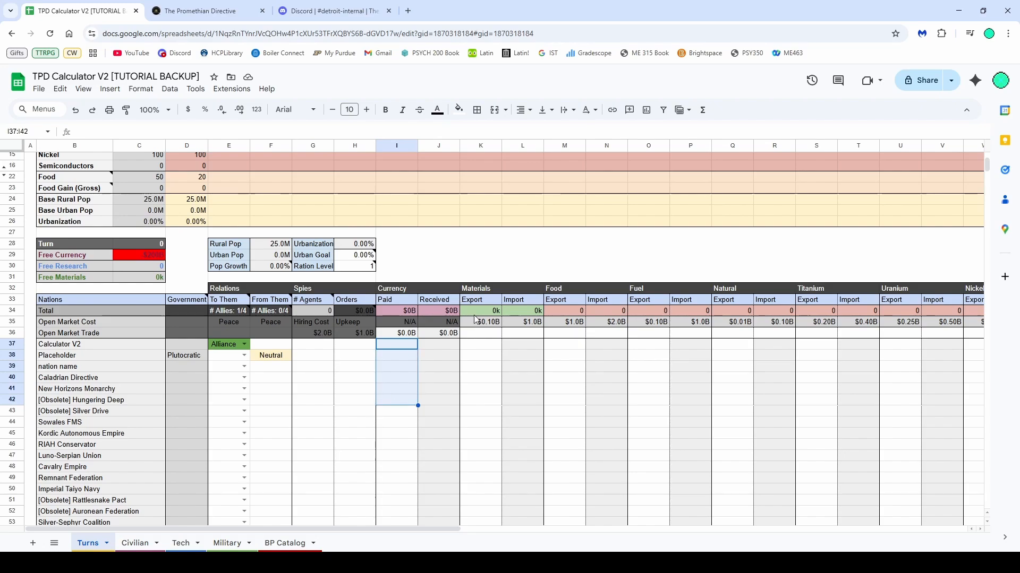
click(477, 355)
click(569, 357)
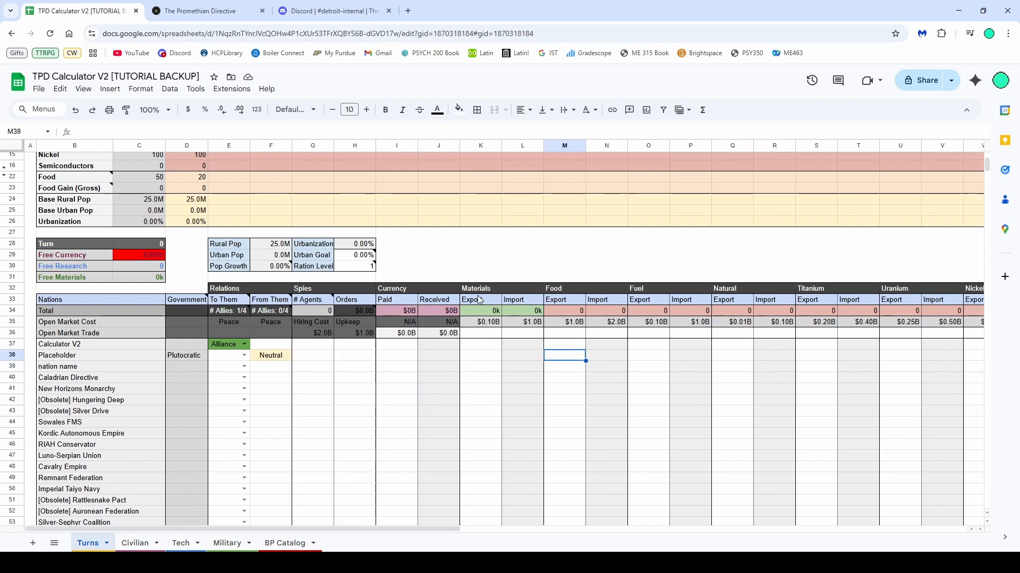
click(106, 360)
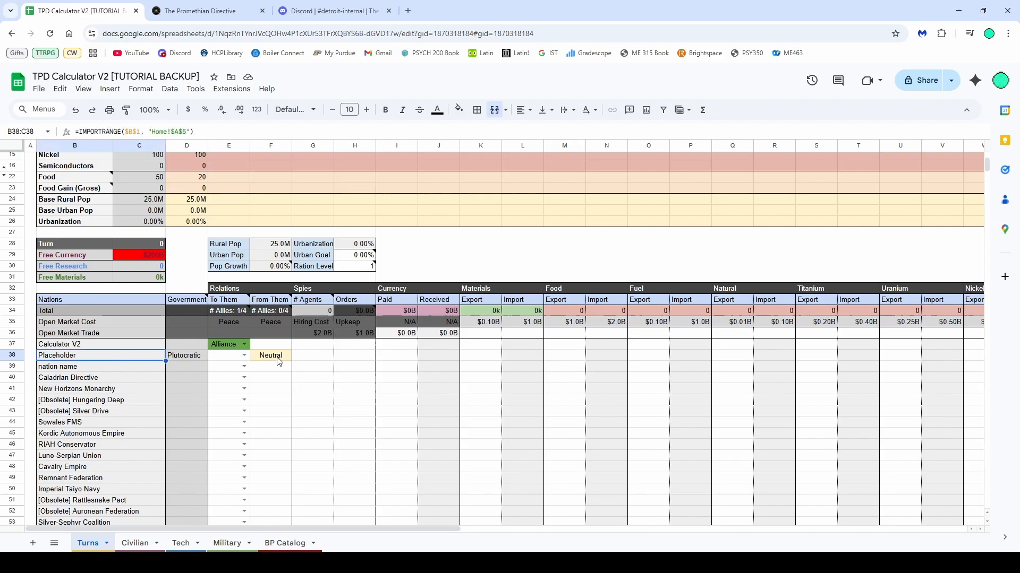
Enter 1000 as materials exports for the Placeholder and nation name rows
click(477, 360)
text(1000)
click(479, 379)
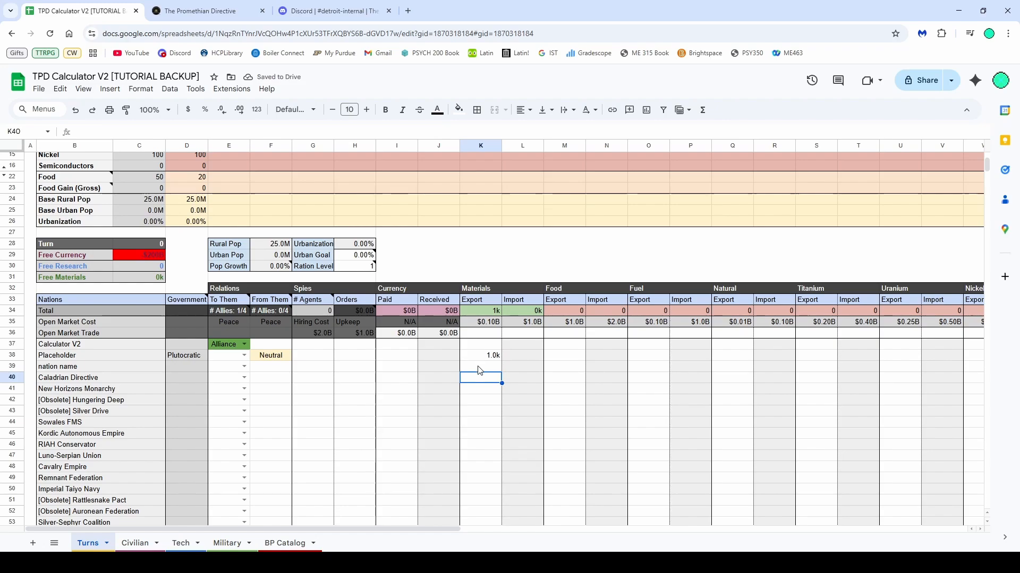
click(480, 367)
text(1000)
key(Return)
scroll(552, 372, down, 1)
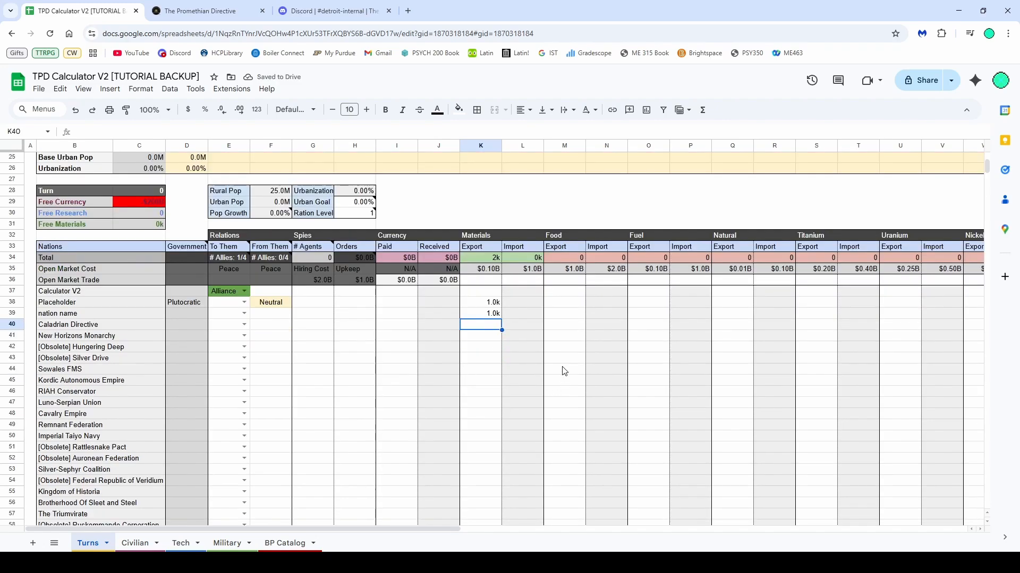
Copy the 1000 value into the materials import cell of the nation name row
click(493, 316)
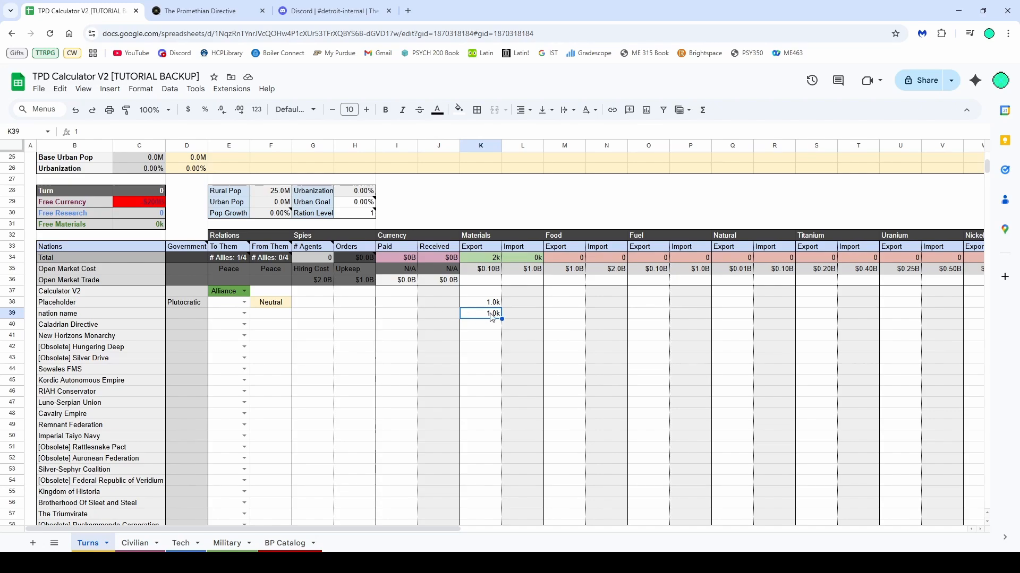
click(532, 314)
text(1.0k)
click(482, 341)
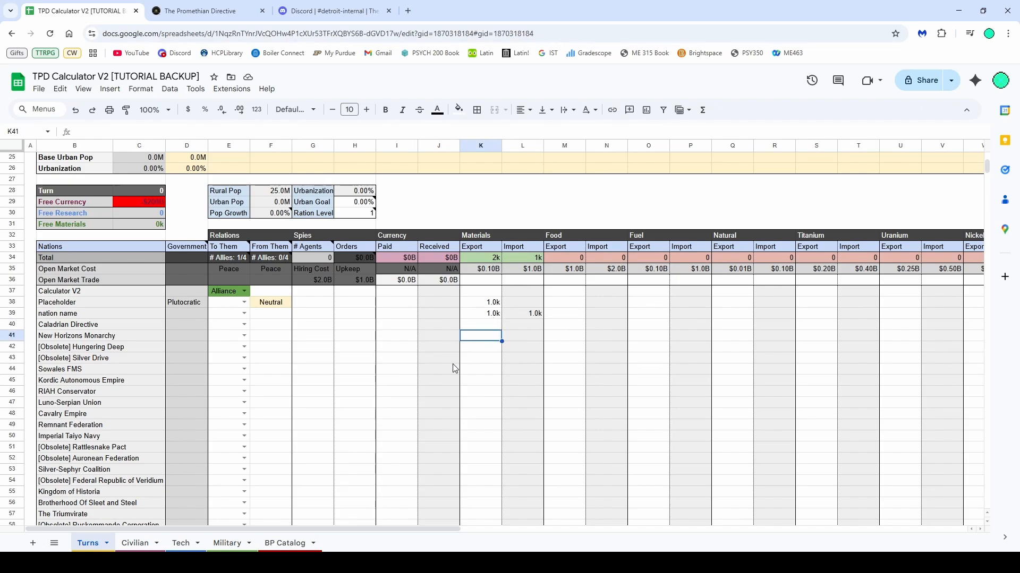
Clear the materials export values for the Placeholder and nation name rows
click(472, 315)
key(Delete)
click(470, 304)
key(Delete)
click(472, 325)
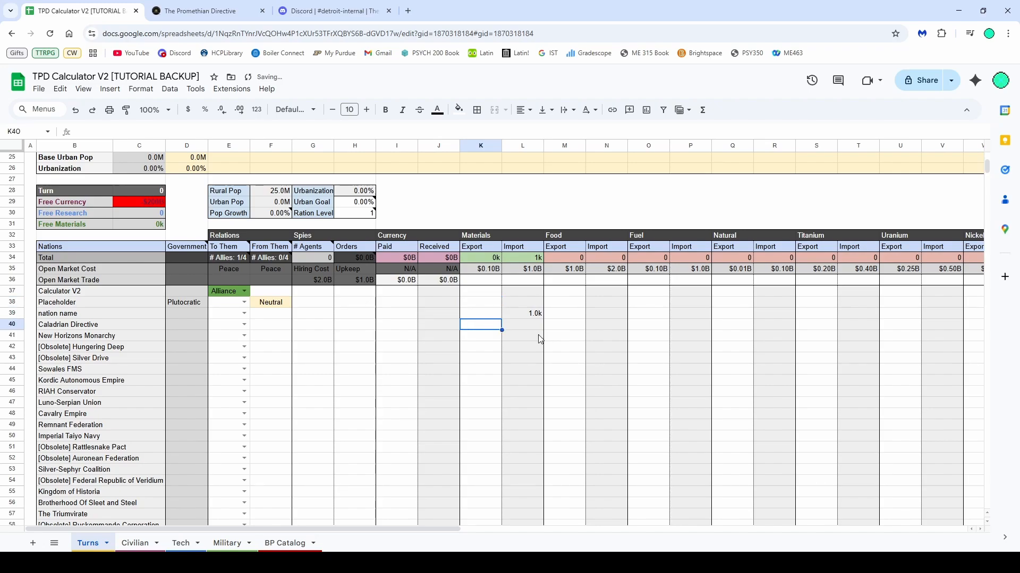
Inspect the turn 1 column totals, the urban goal and ration level cells, and the Placeholder relations row
scroll(499, 326, up, 3)
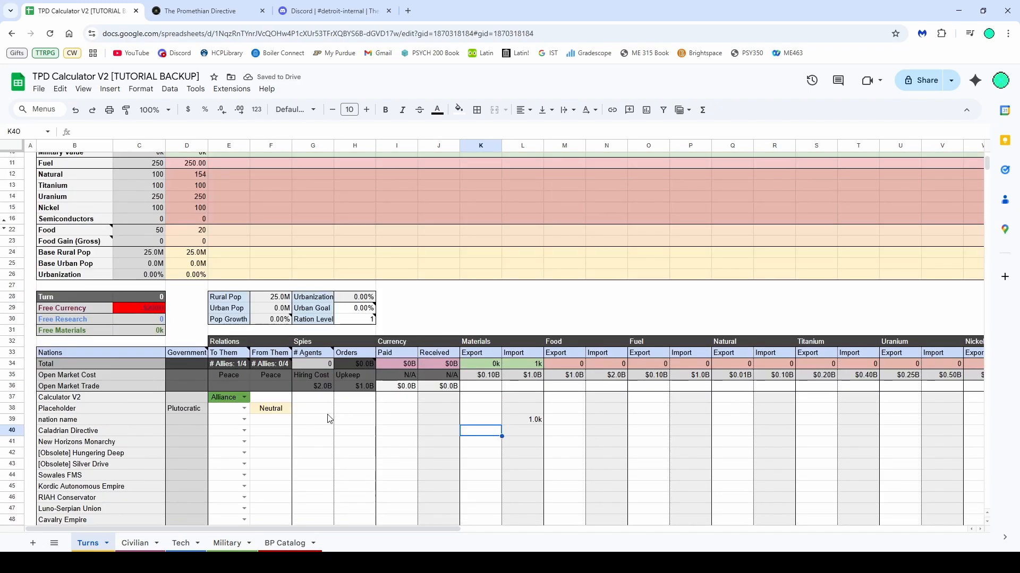
scroll(166, 361, up, 3)
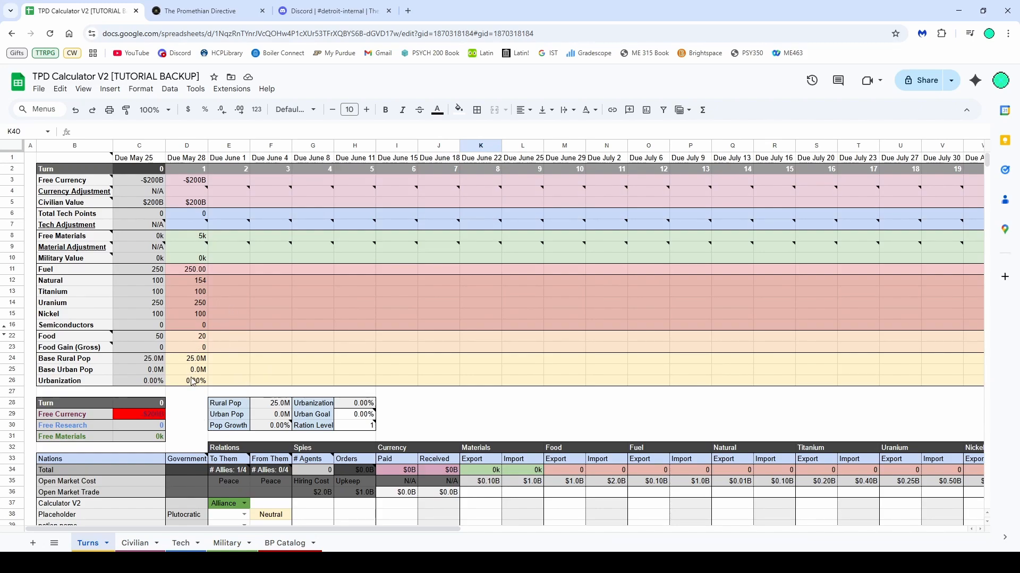
drag(191, 381, 191, 180)
scroll(260, 238, down, 3)
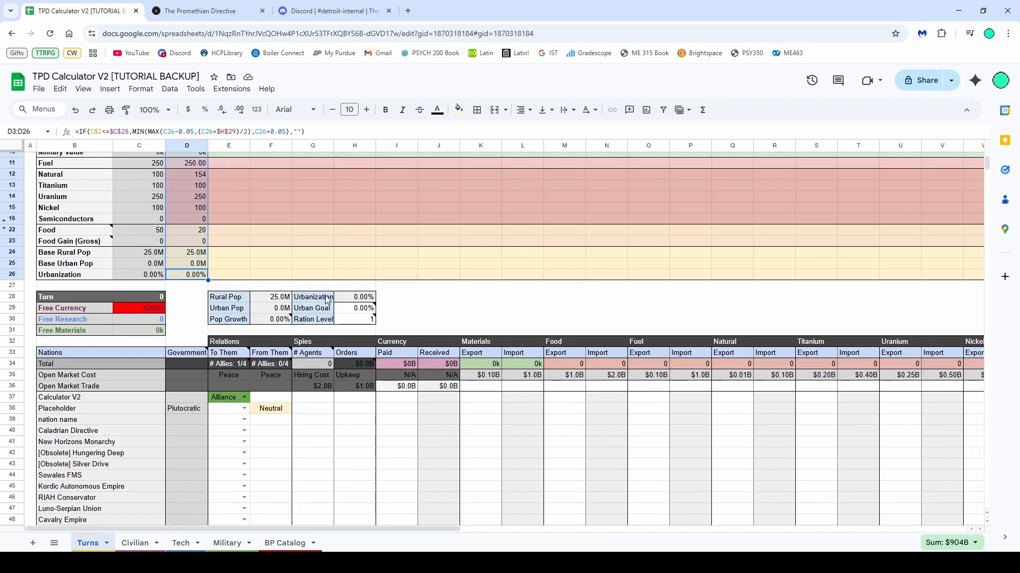
drag(354, 319, 355, 308)
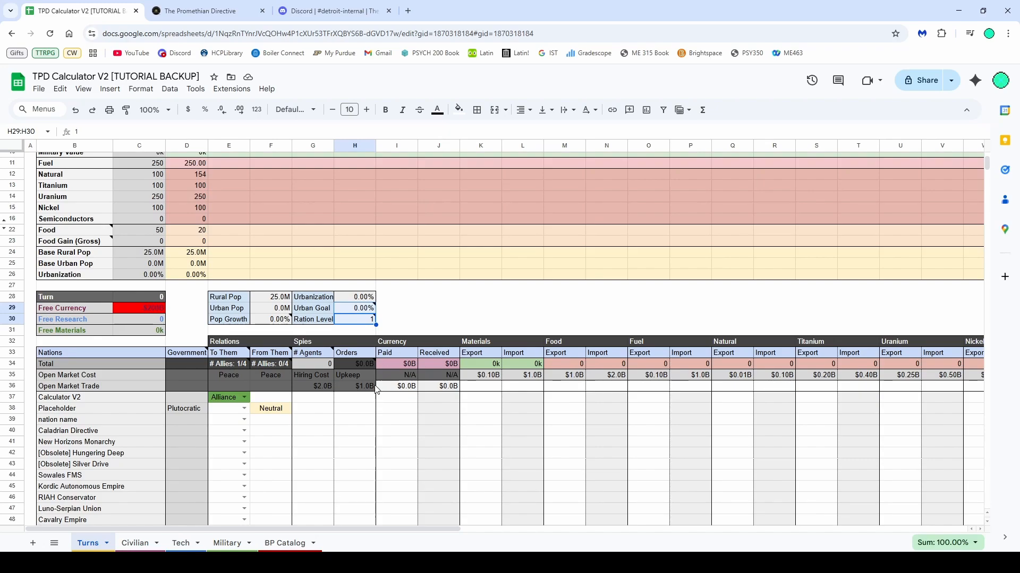
click(357, 420)
drag(236, 411, 814, 411)
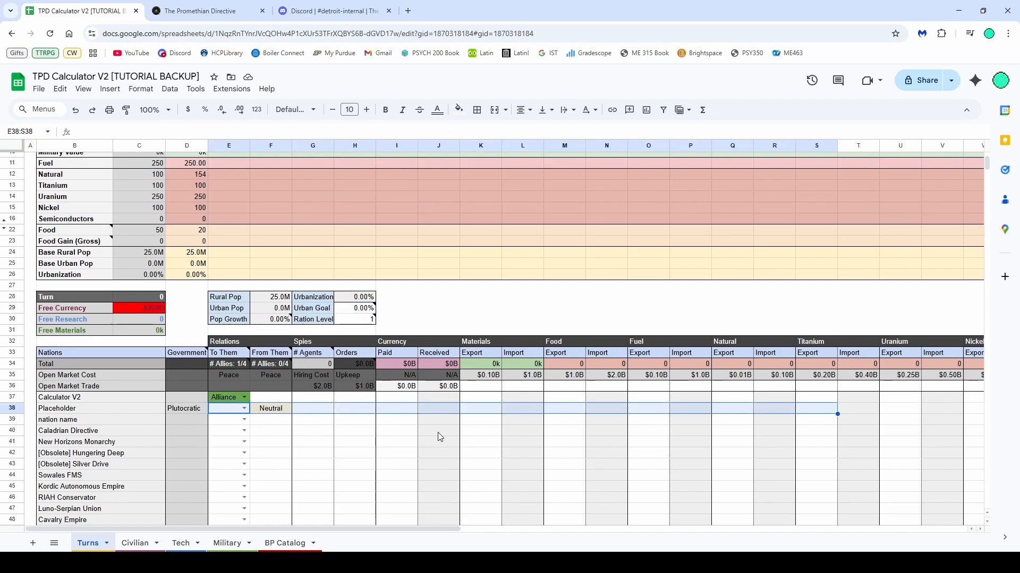
Open the Civilian sheet and set the nation name to Avem Empire
click(135, 543)
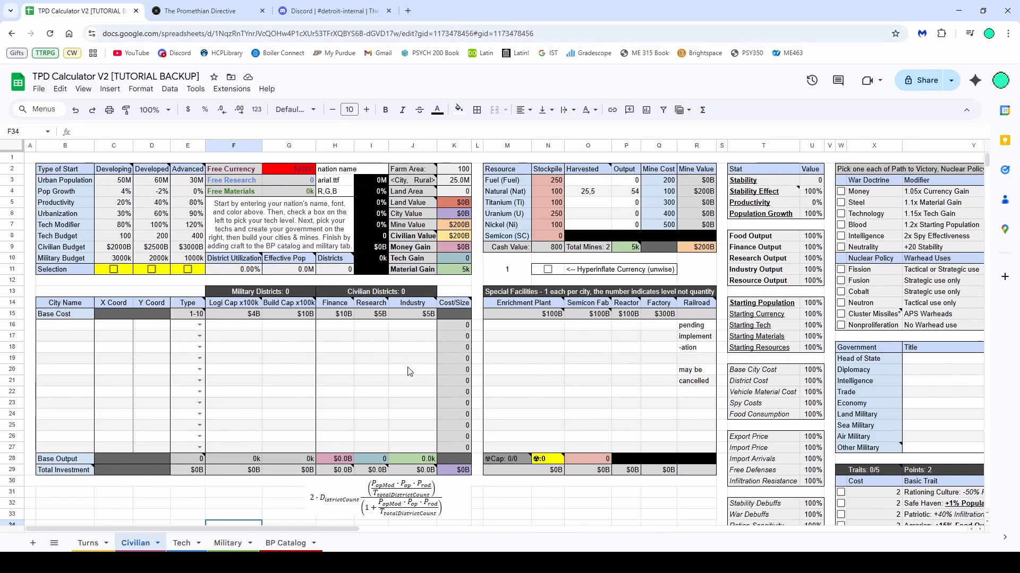
click(310, 371)
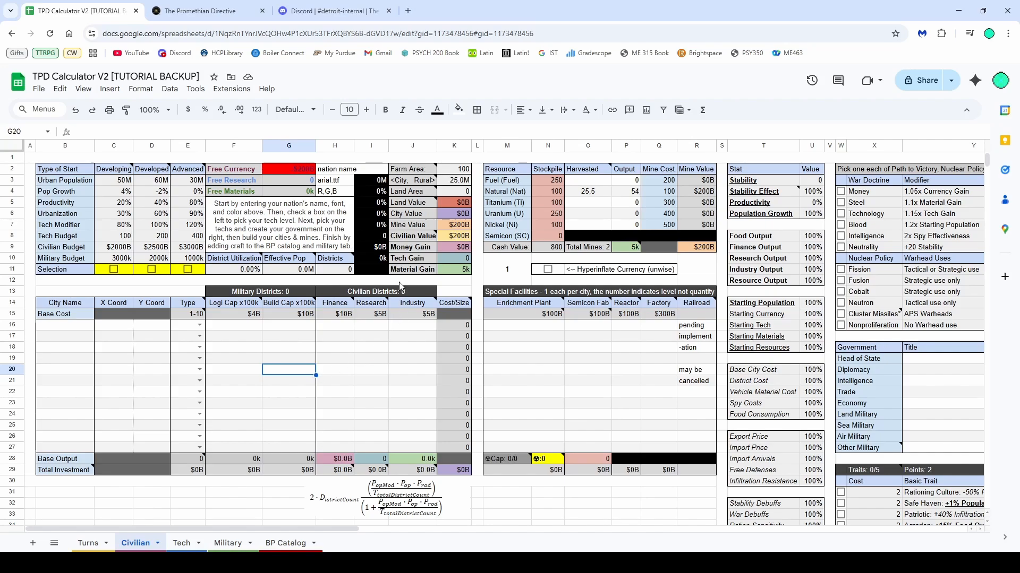
click(316, 170)
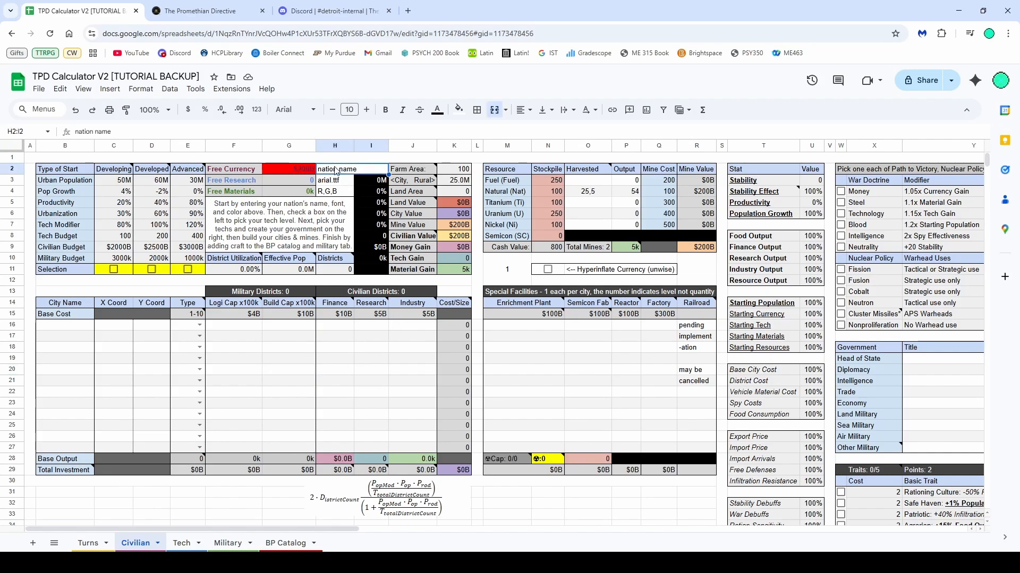
text(Avem Empire)
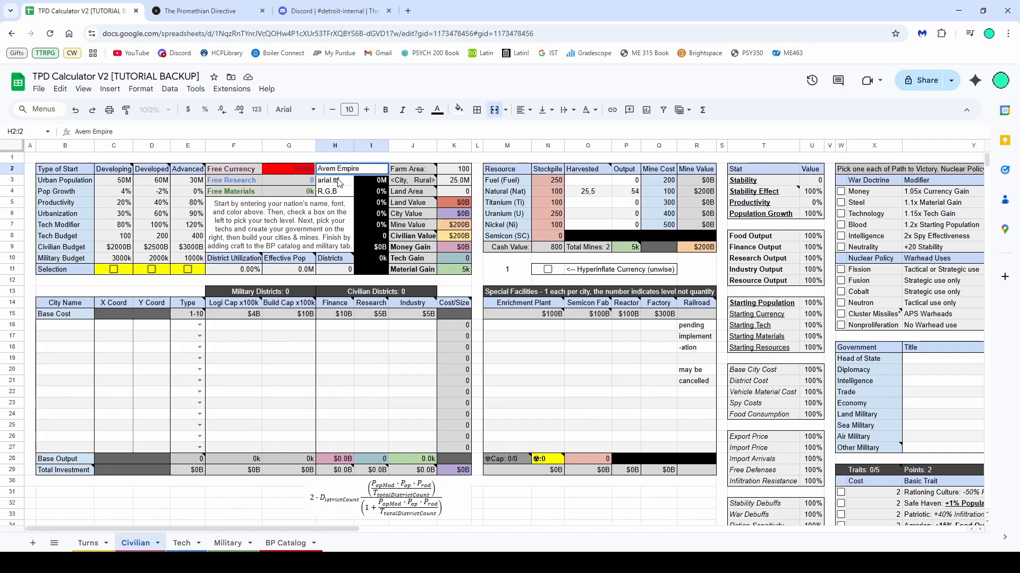
key(Return)
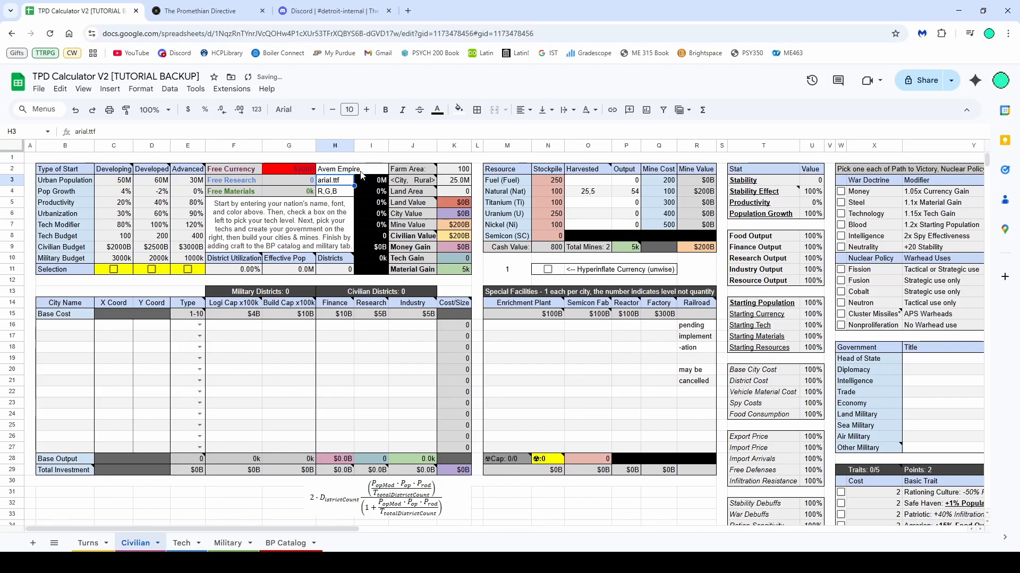
Set the nation's RGB colour to 0,255,180
double_click(331, 181)
triple_click(331, 181)
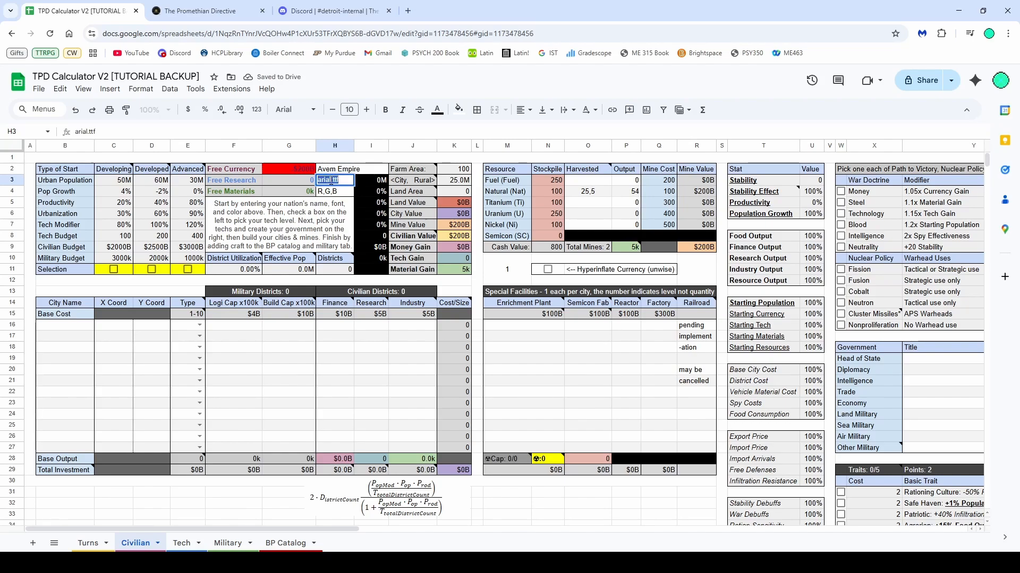
click(336, 192)
double_click(335, 193)
triple_click(336, 191)
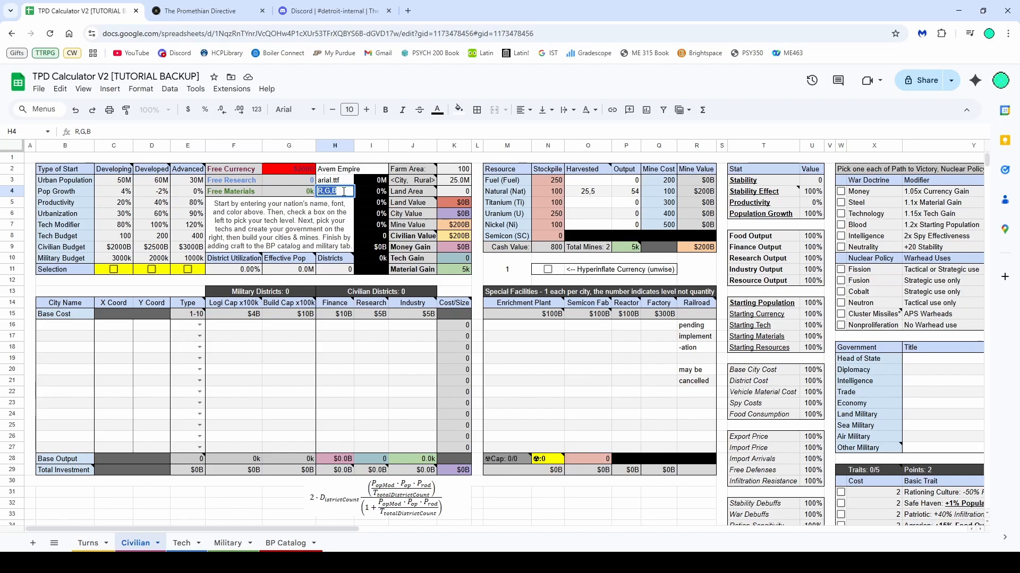
click(322, 192)
key(BackSpace)
text(0)
click(328, 191)
key(BackSpace)
text(255,)
key(Delete)
text(180)
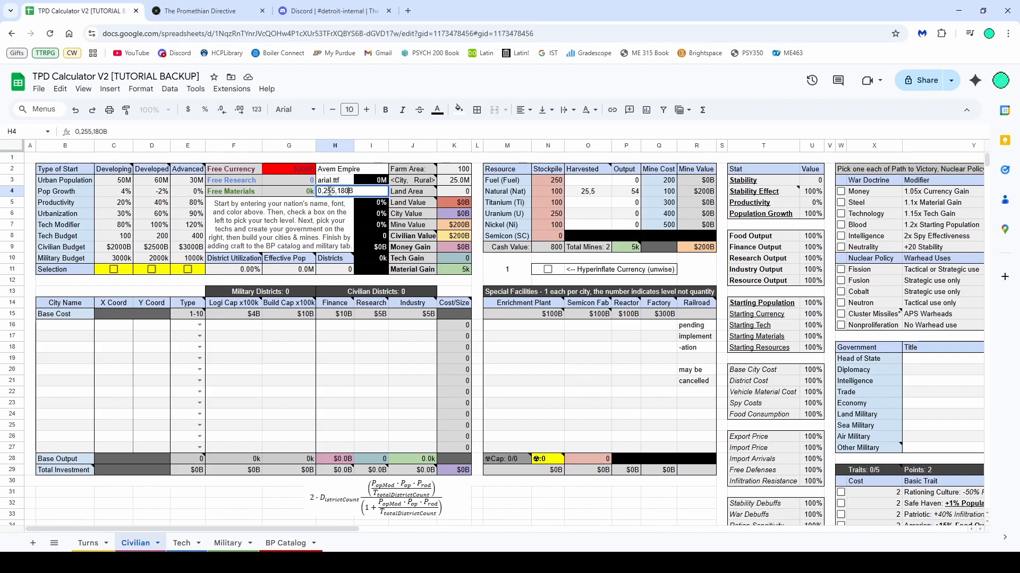
key(Return)
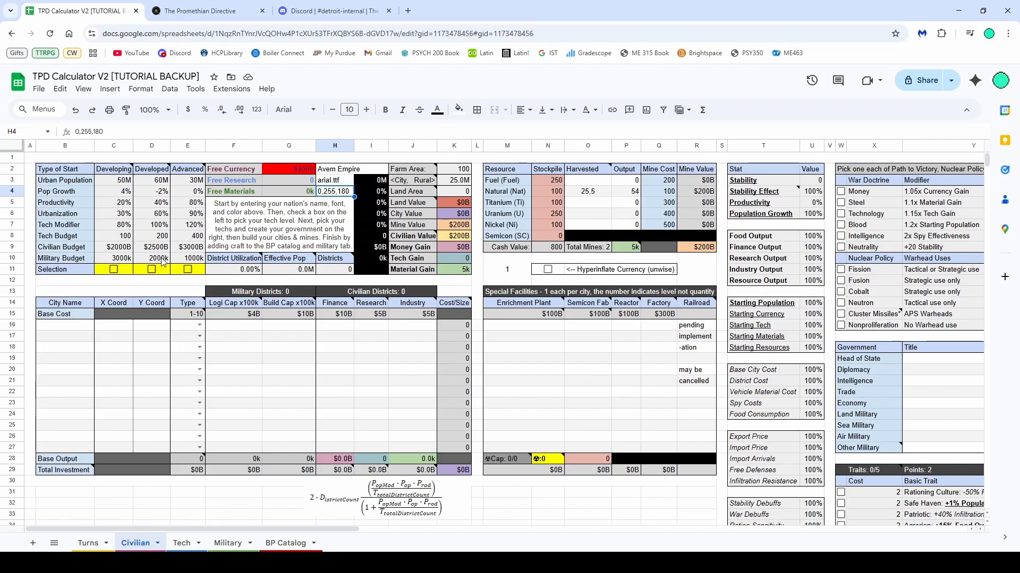
Compare the Developing, Developed and Advanced start stats and select the Developing type of start
click(117, 172)
shift+click(185, 271)
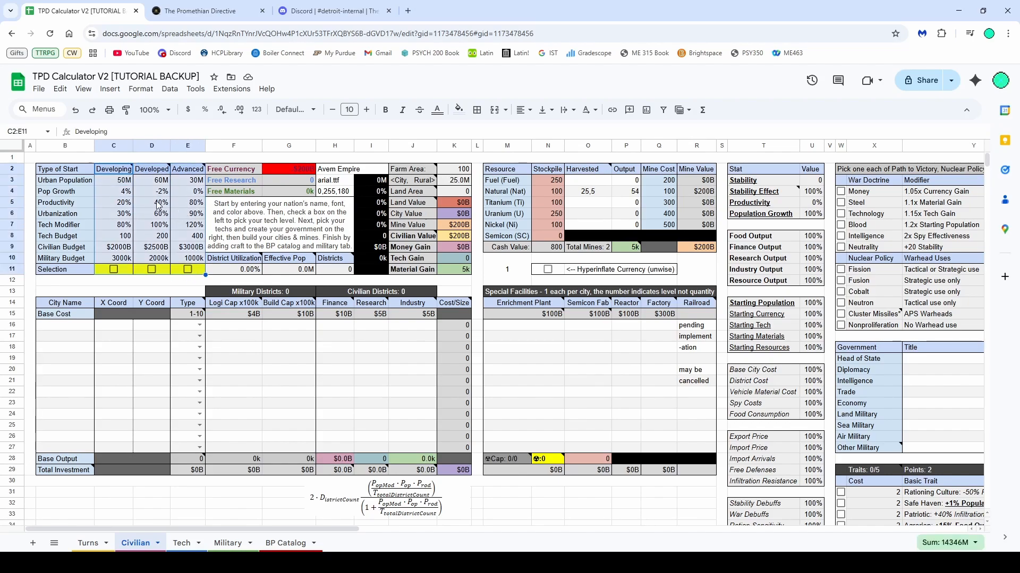
click(136, 228)
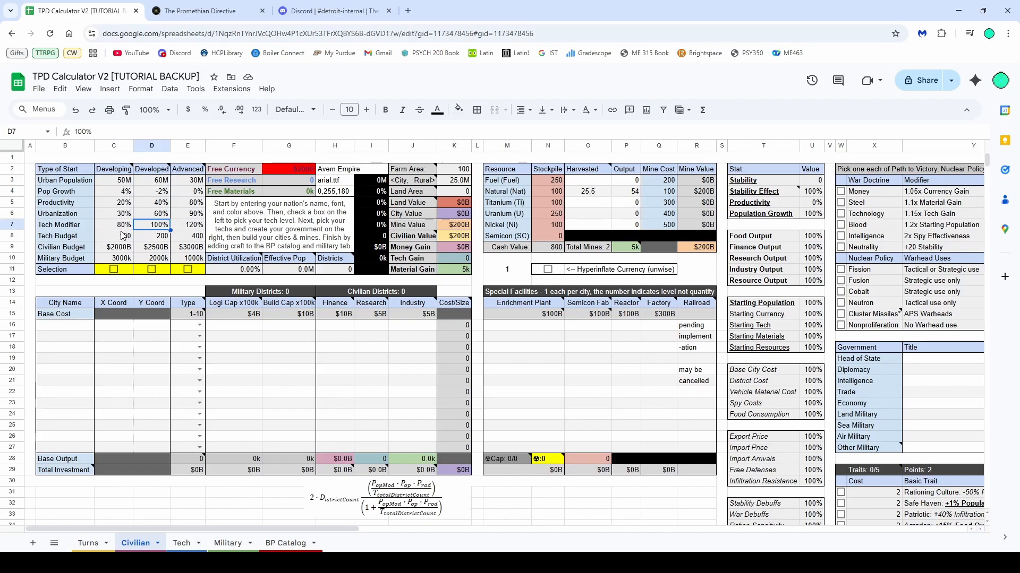
drag(127, 228, 123, 210)
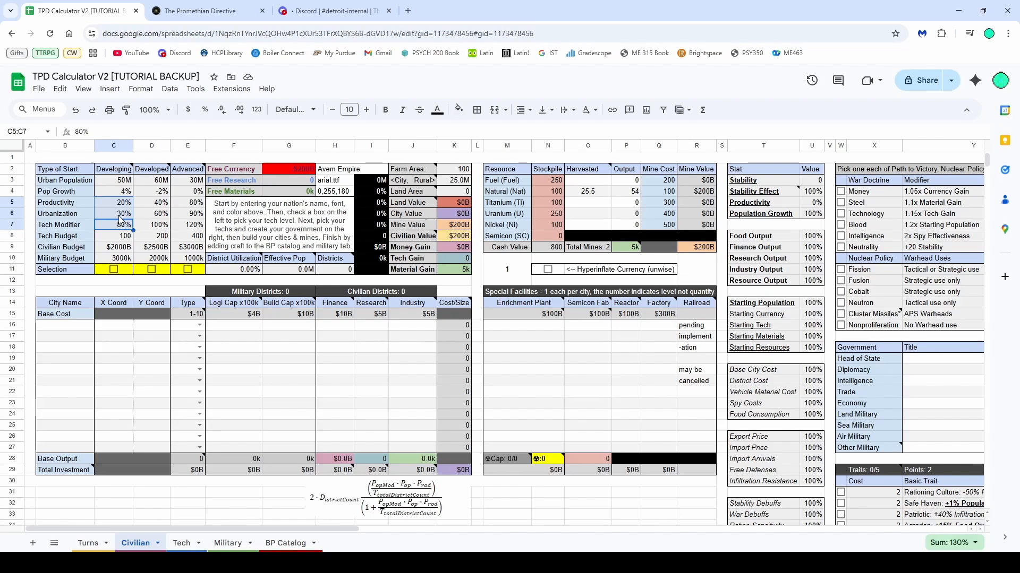
click(122, 192)
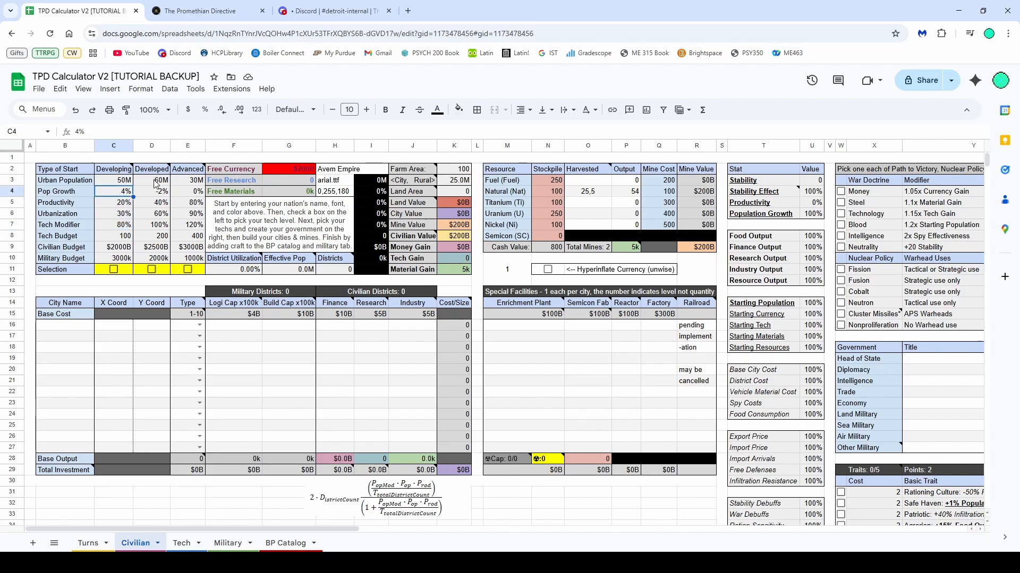
drag(149, 182, 155, 233)
drag(186, 180, 183, 251)
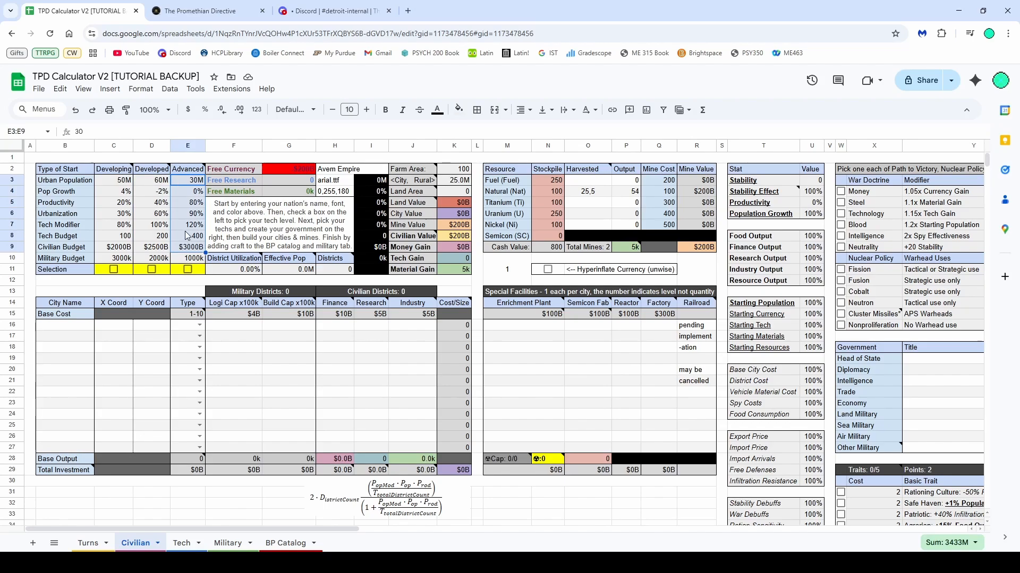
click(189, 241)
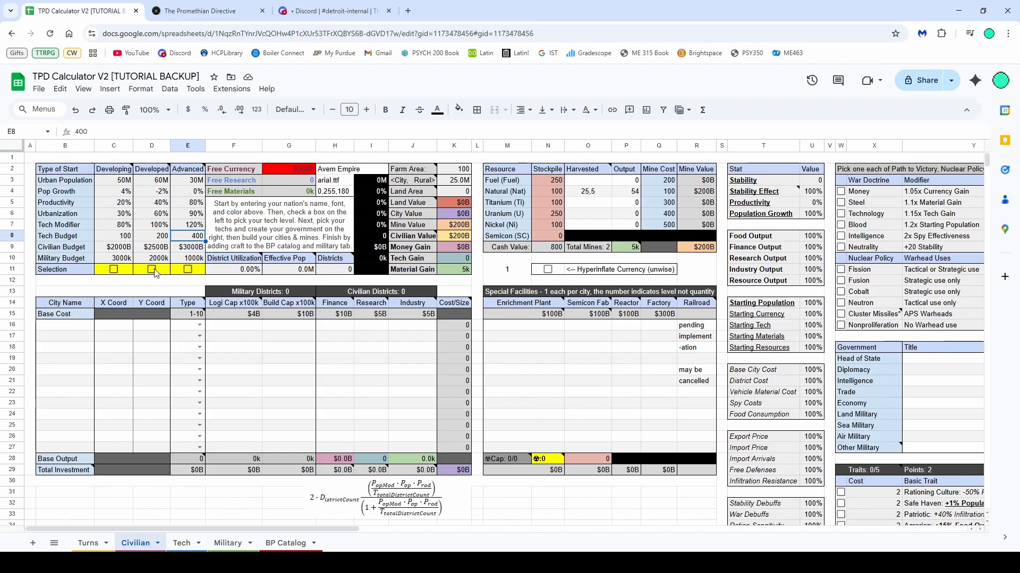
click(122, 275)
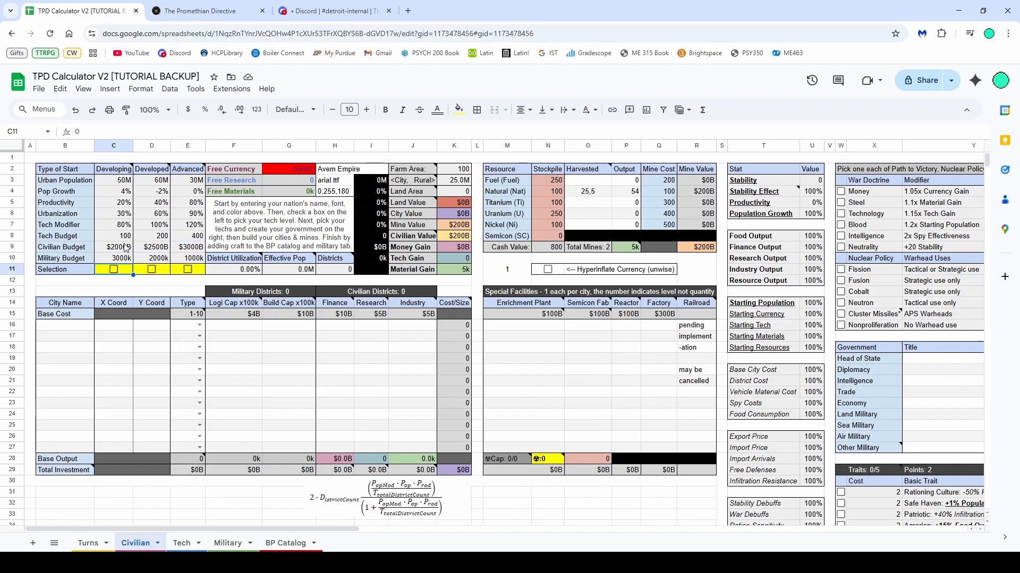
click(112, 270)
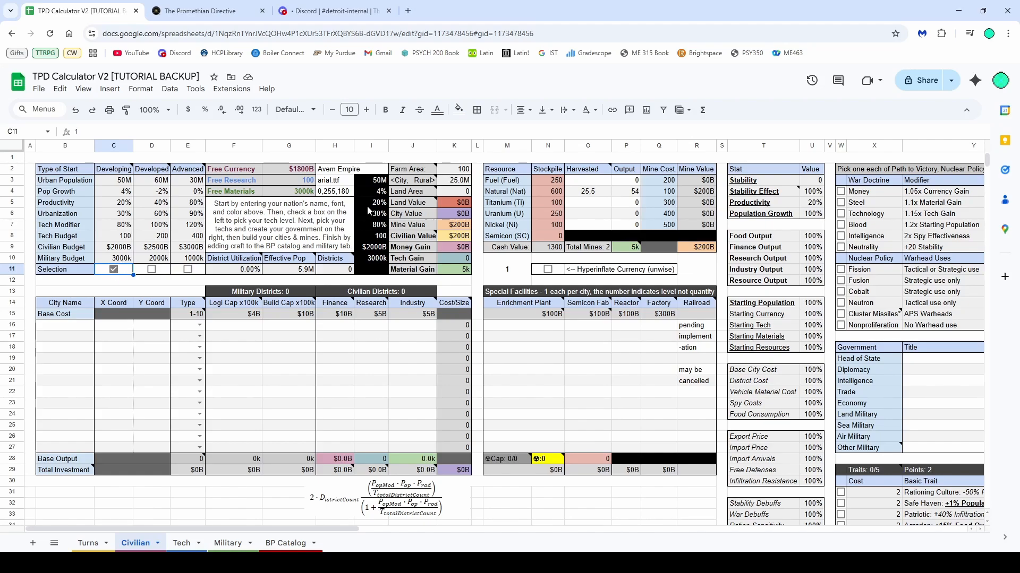
click(344, 173)
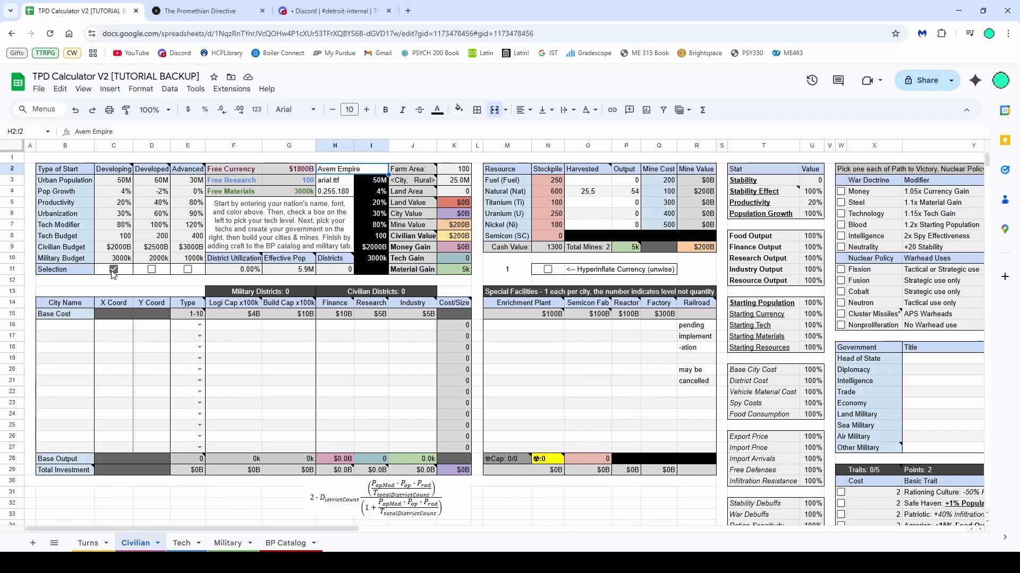
Review the start-type table, the nation setup block and the getting-started instructions note
shift+click(337, 182)
shift+click(335, 192)
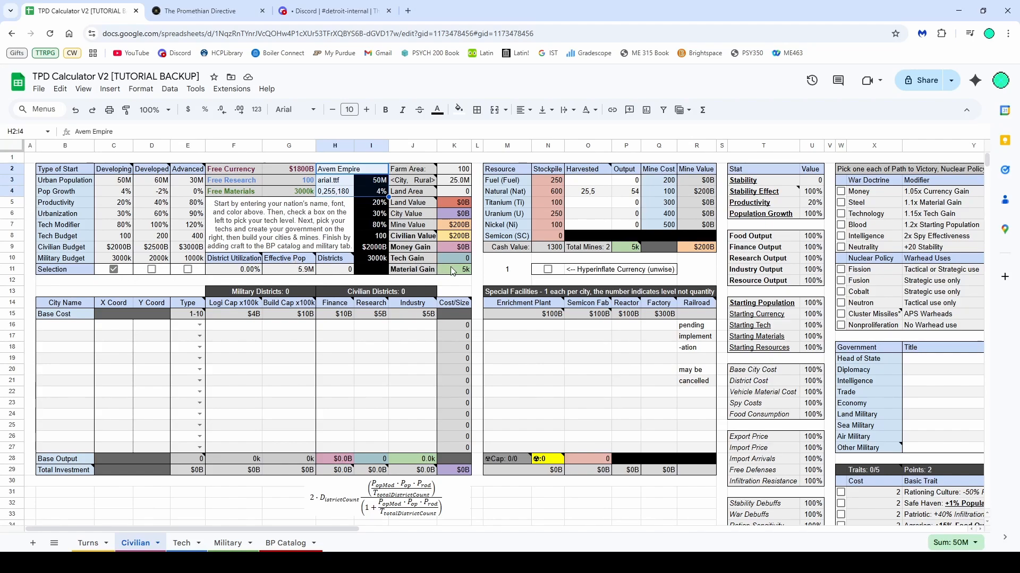
drag(452, 270, 81, 175)
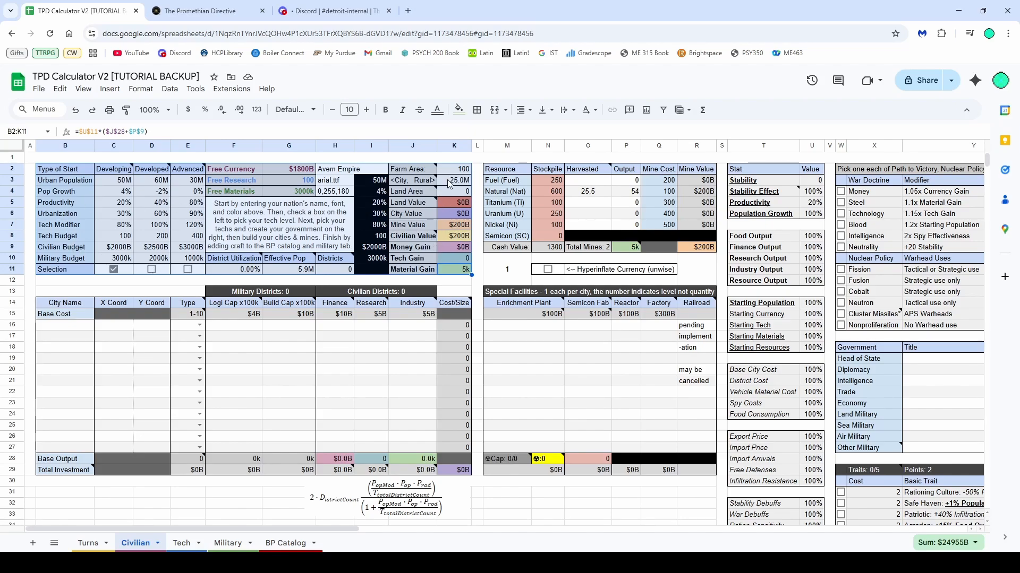
drag(413, 169, 455, 274)
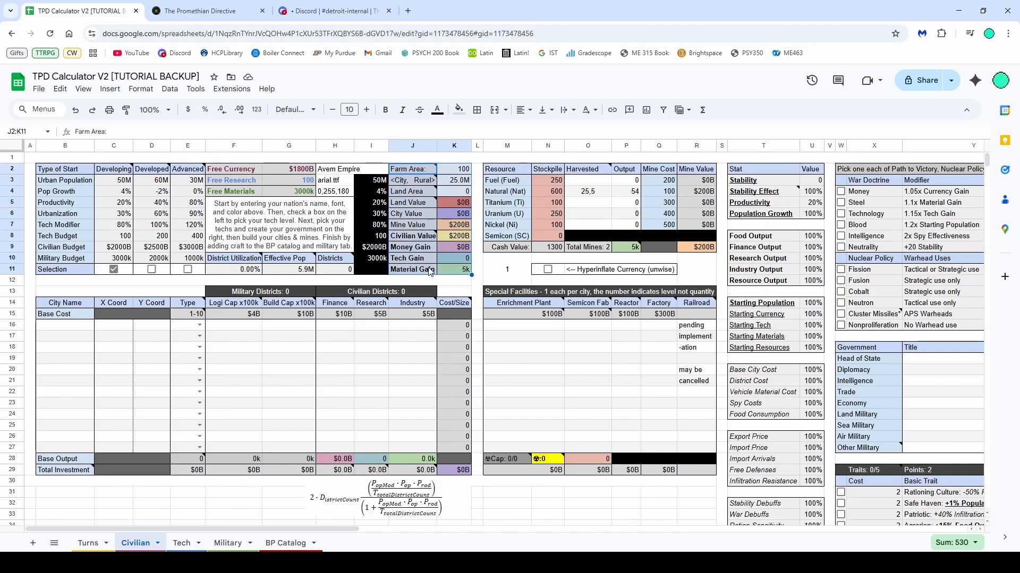
click(285, 229)
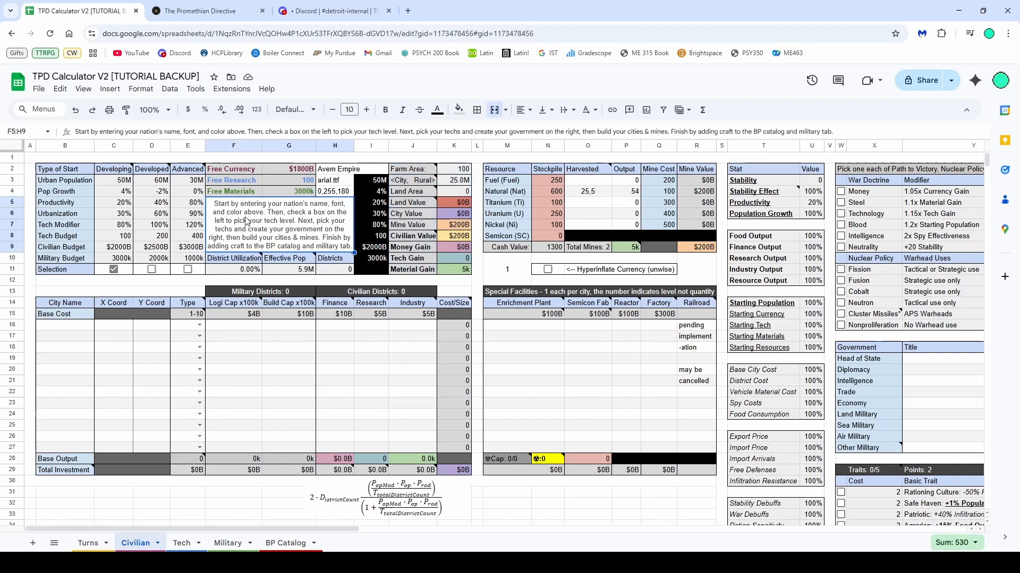
click(152, 271)
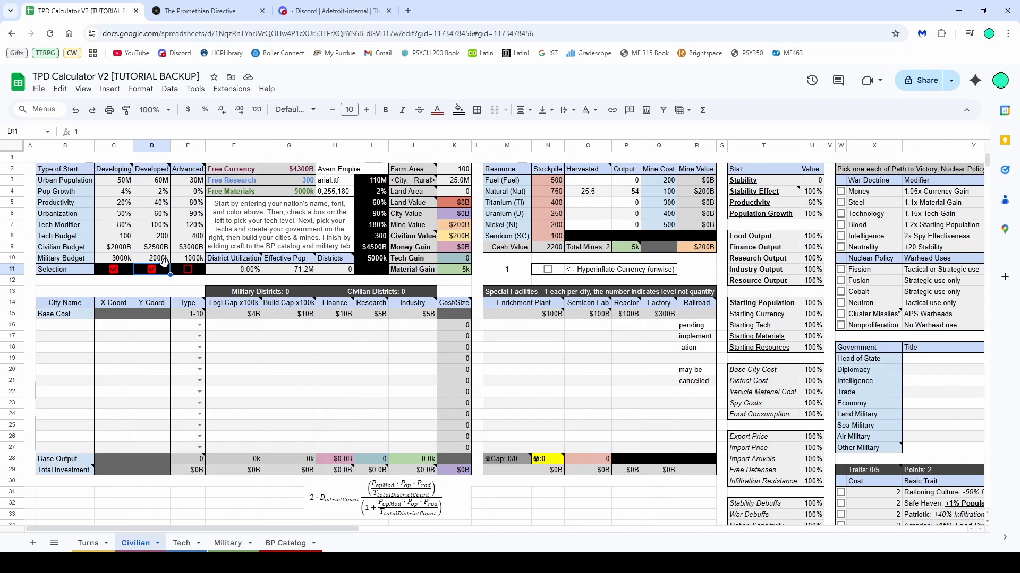
click(151, 270)
click(128, 271)
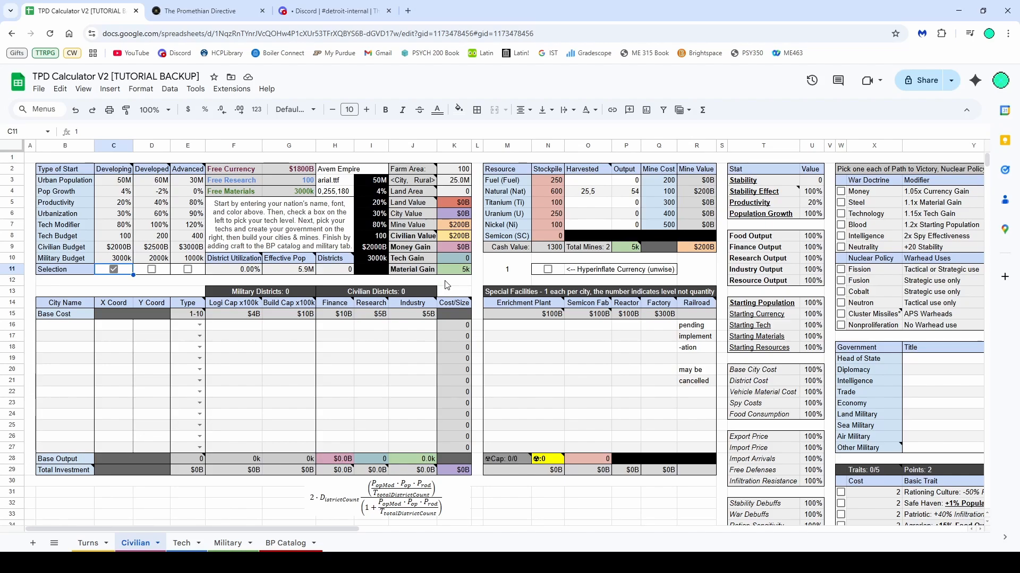
Examine the resource table's Harvested column and browse the world map around the nation's territory
drag(526, 171, 693, 244)
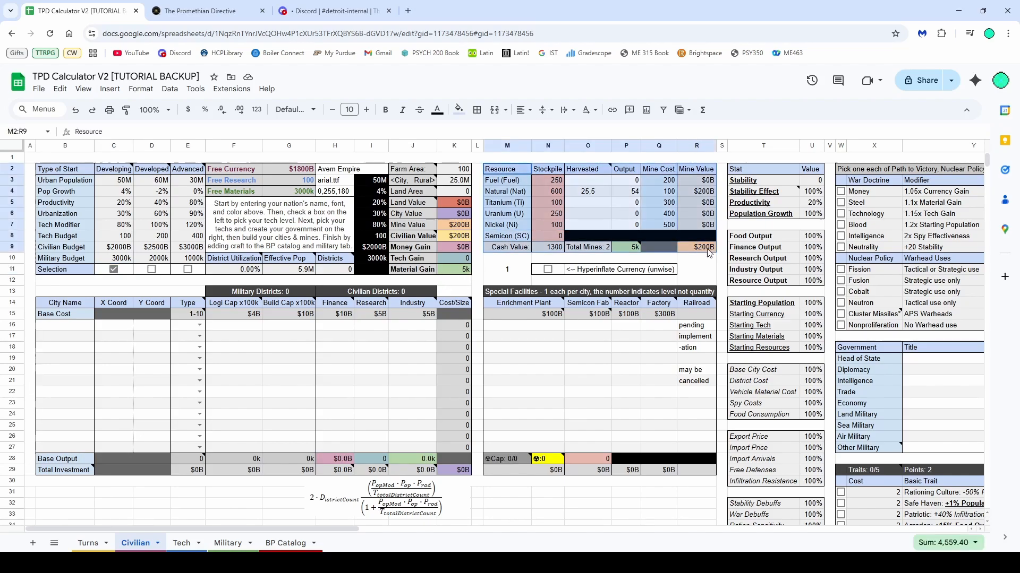
click(587, 206)
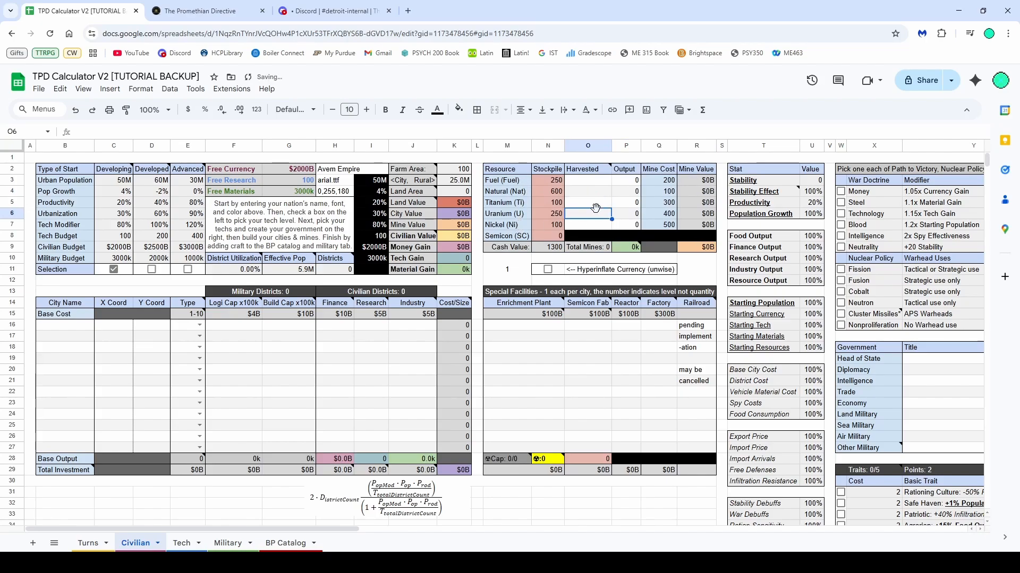
click(200, 11)
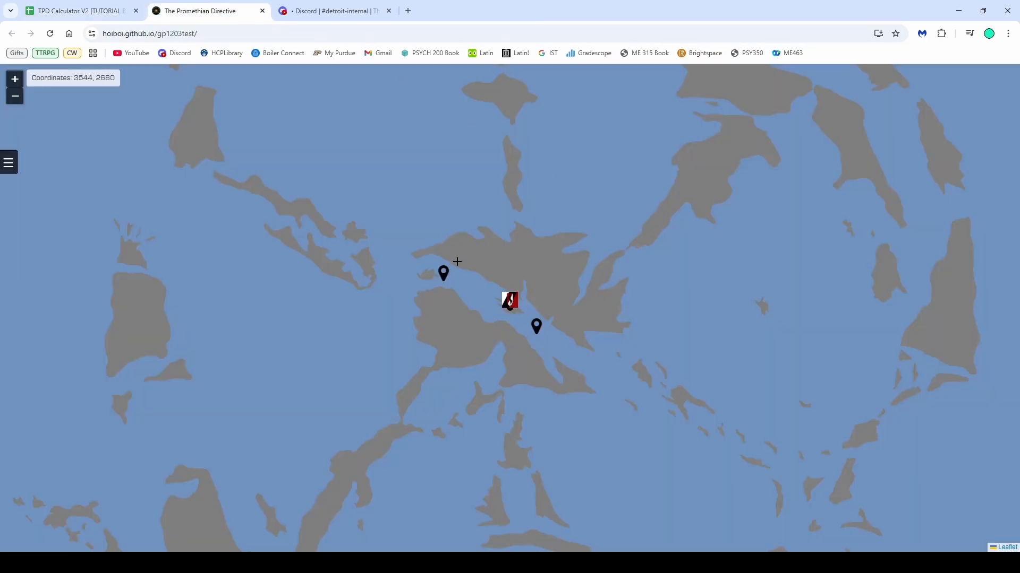
scroll(556, 272, up, 2)
scroll(439, 269, down, 3)
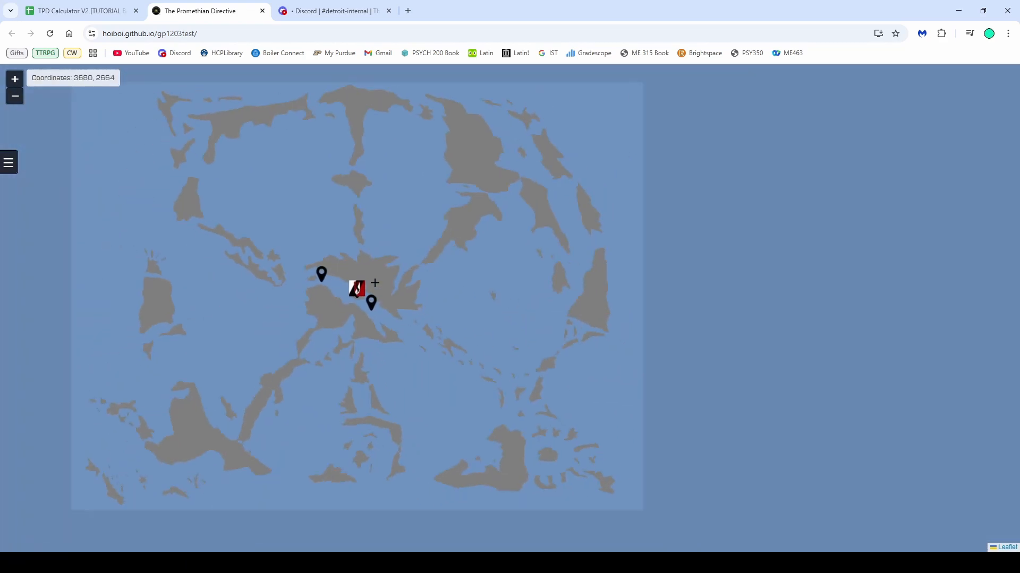
scroll(384, 283, up, 1)
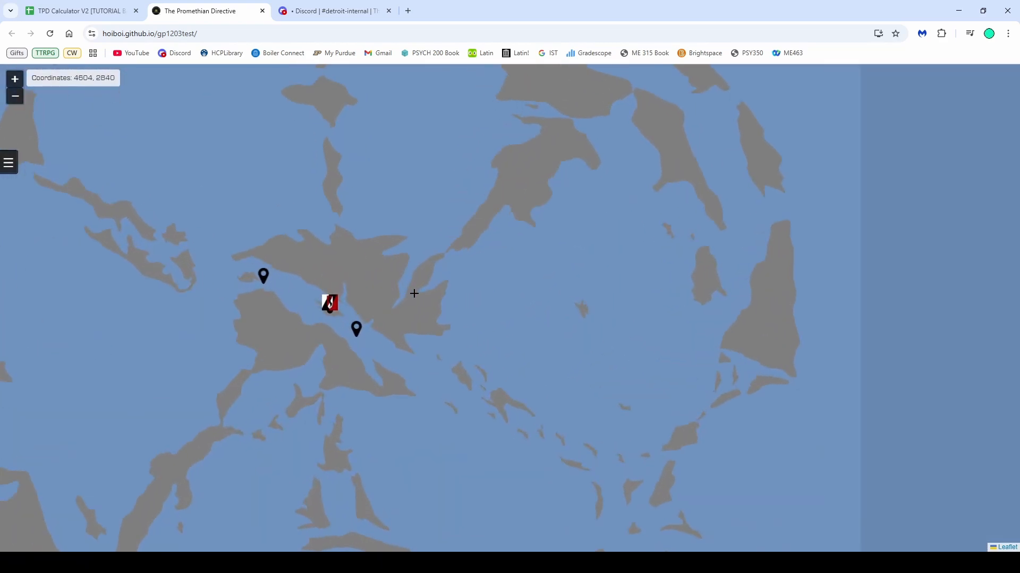
scroll(396, 287, up, 2)
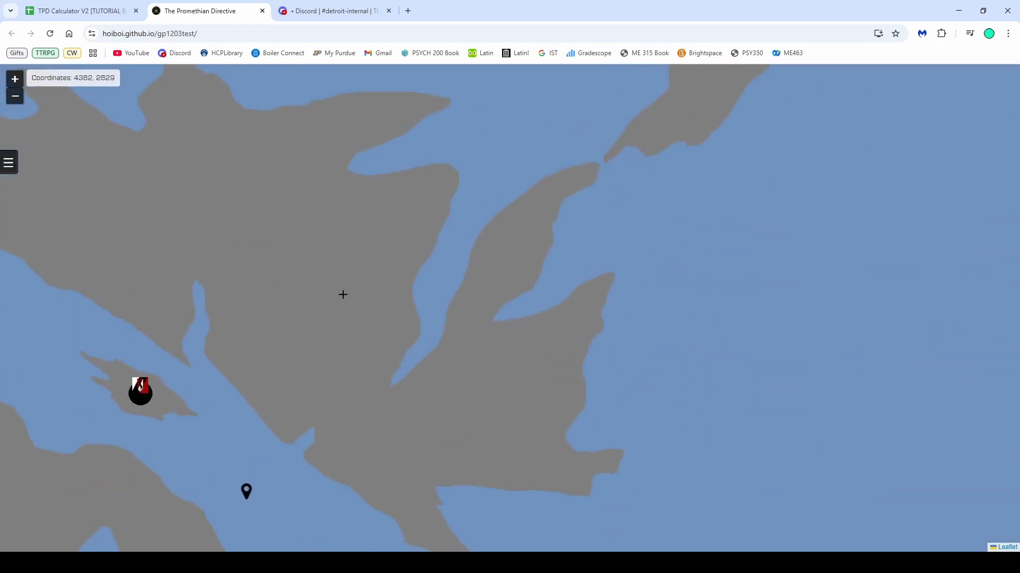
click(348, 8)
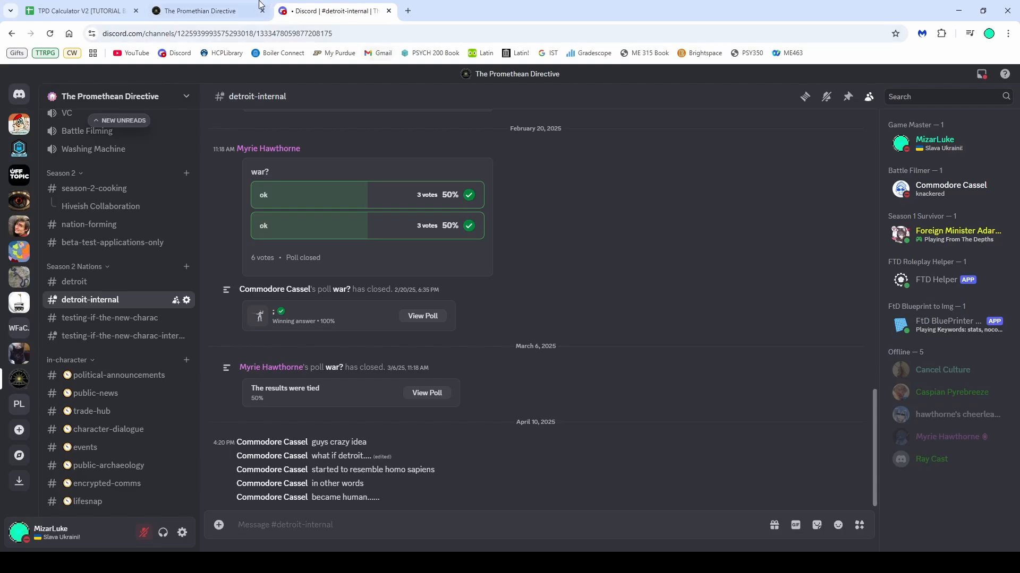
click(112, 6)
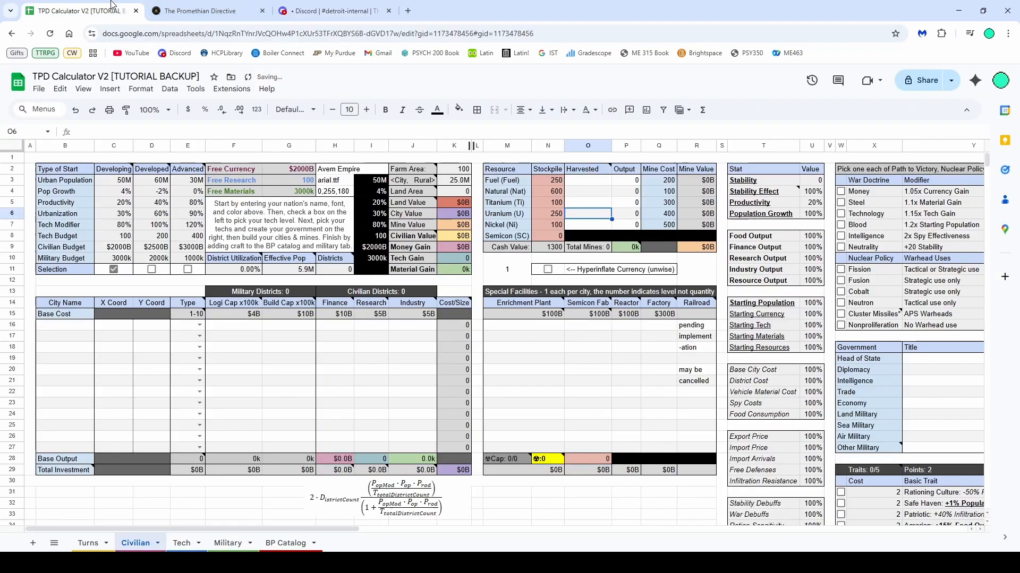
Try entering 25 as a harvested deposit for Natural gas, then clear the Harvested entries again
click(586, 191)
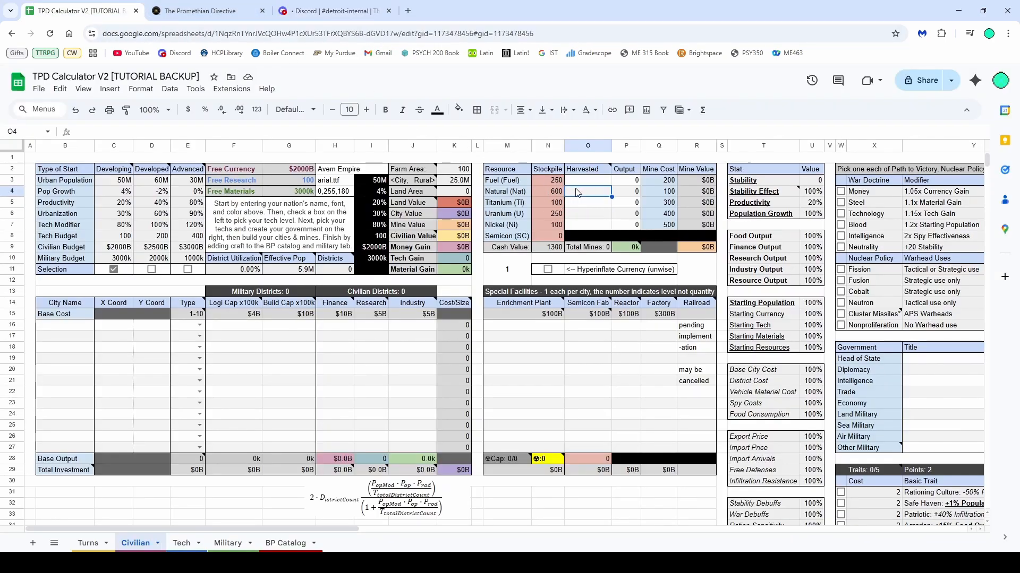
mouse_move(576, 171)
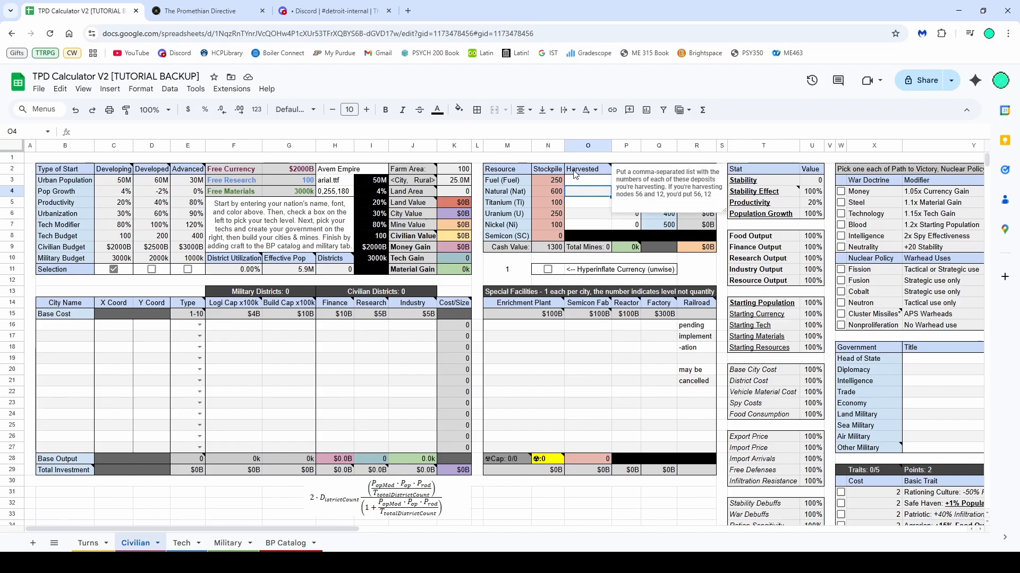
text(25)
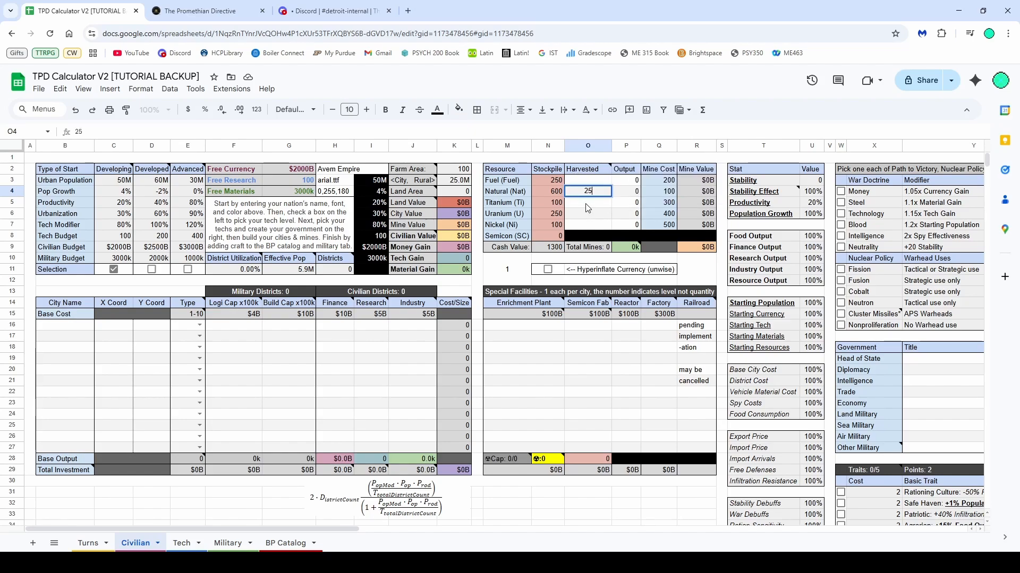
click(587, 207)
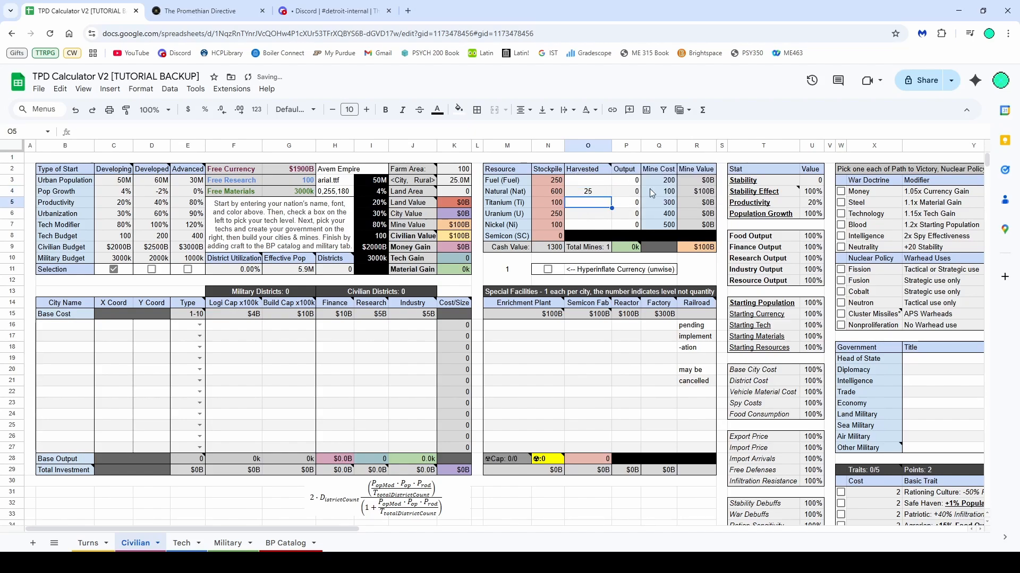
click(605, 192)
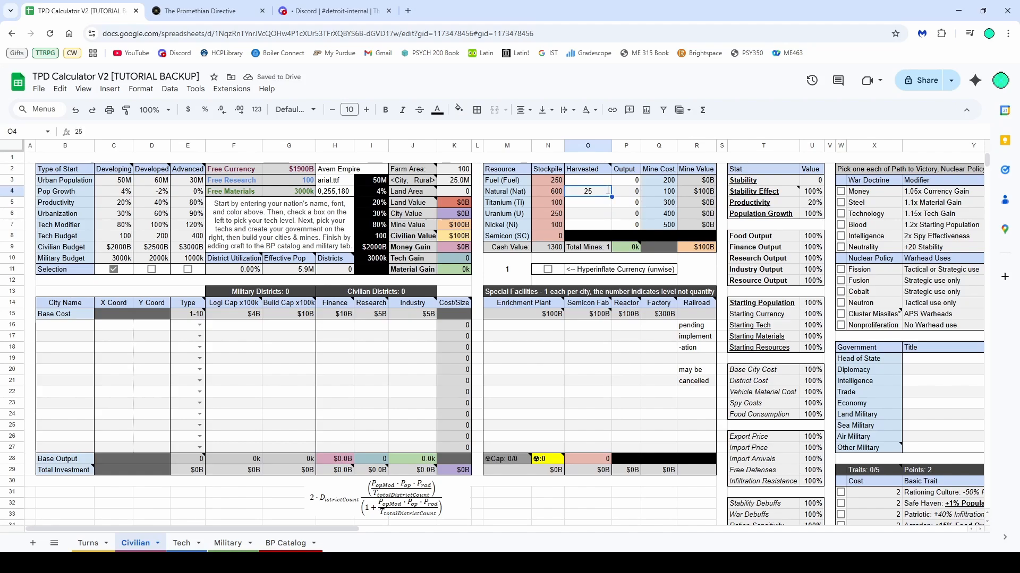
text(1)
key(Return)
drag(635, 182, 631, 218)
click(595, 192)
key(Delete)
key(Down)
key(Down)
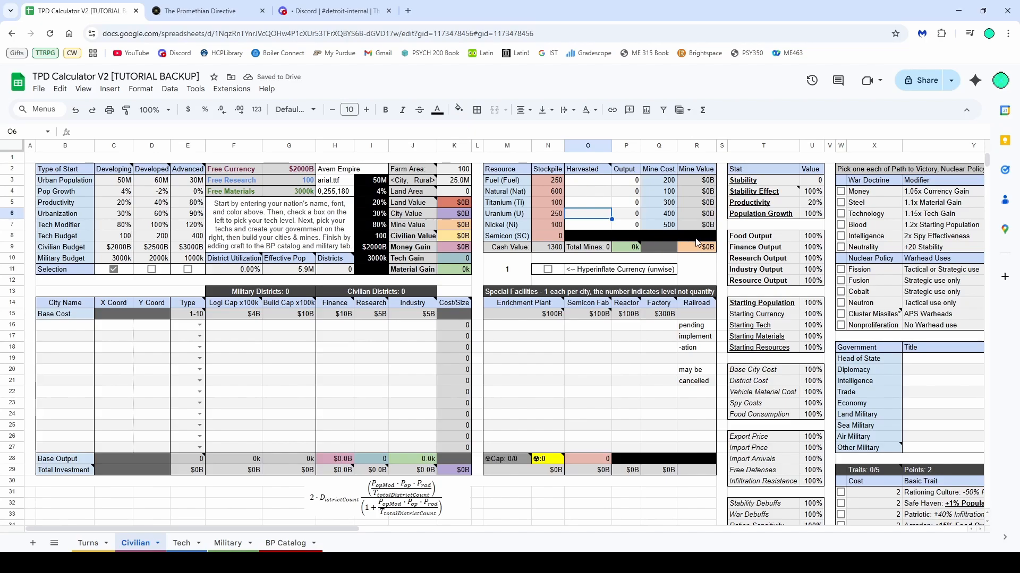
Name the first city in the city table Rejal Katok
scroll(234, 349, down, 1)
drag(65, 272, 420, 394)
scroll(411, 293, up, 1)
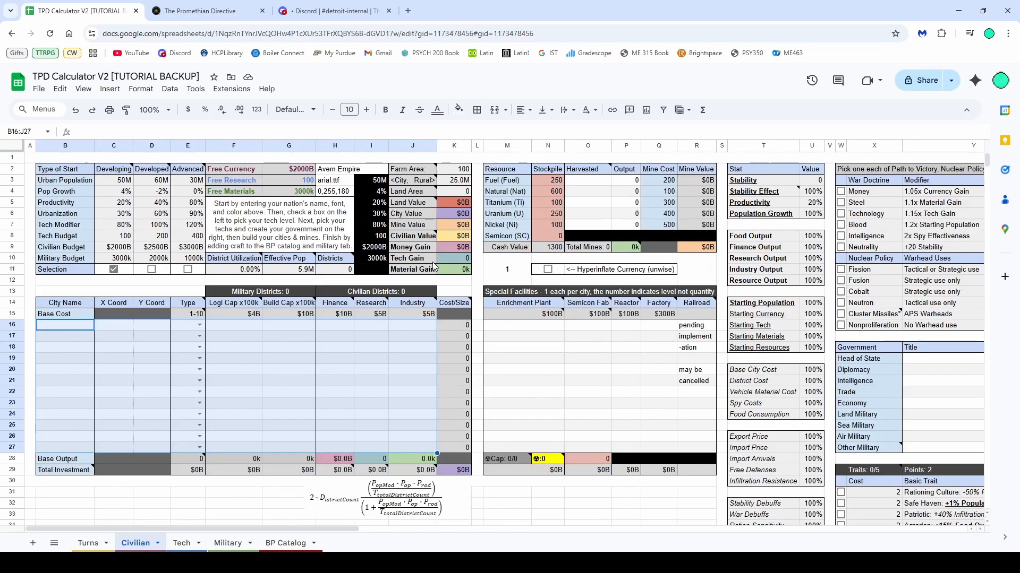
click(63, 326)
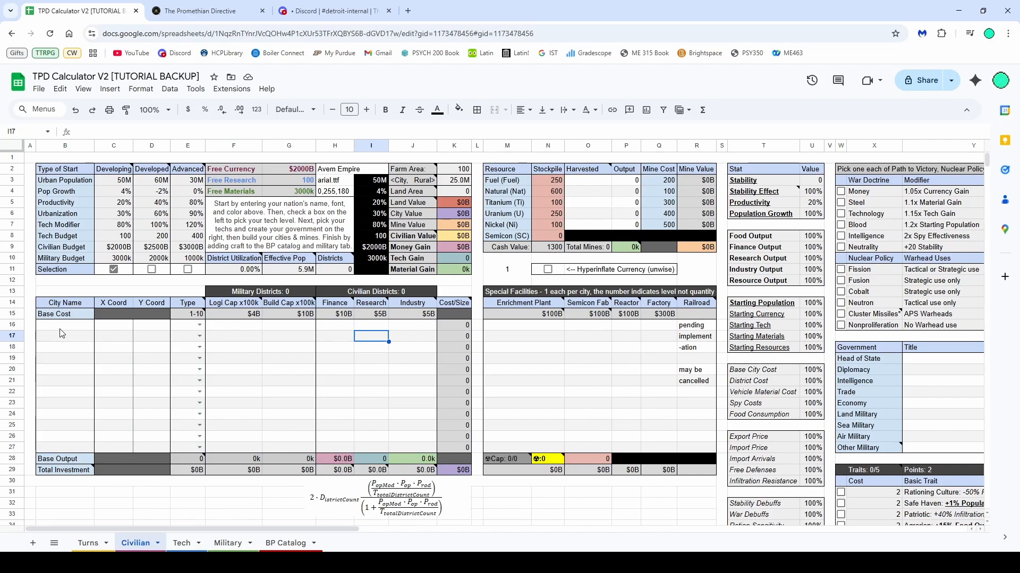
text(Rejal Katok)
key(Return)
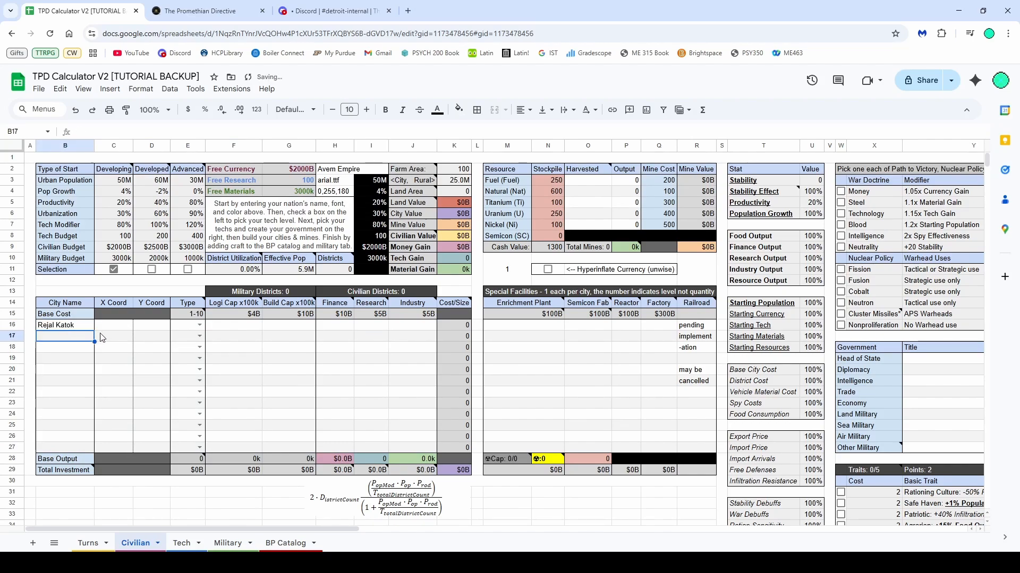
Copy the city's location from the world map and paste the coordinates 4460, 3080 into its X Coord cell
click(199, 11)
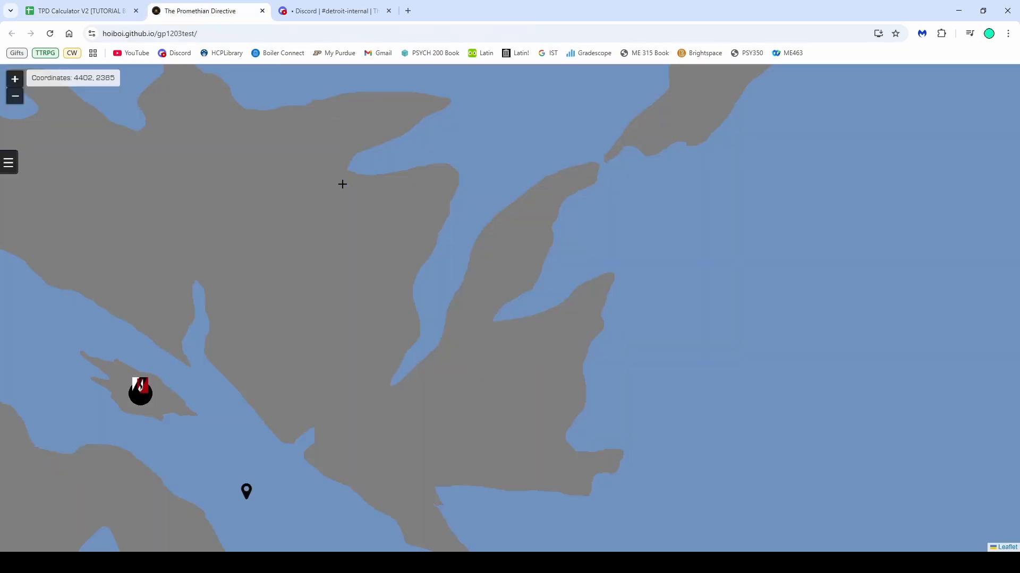
scroll(612, 306, down, 2)
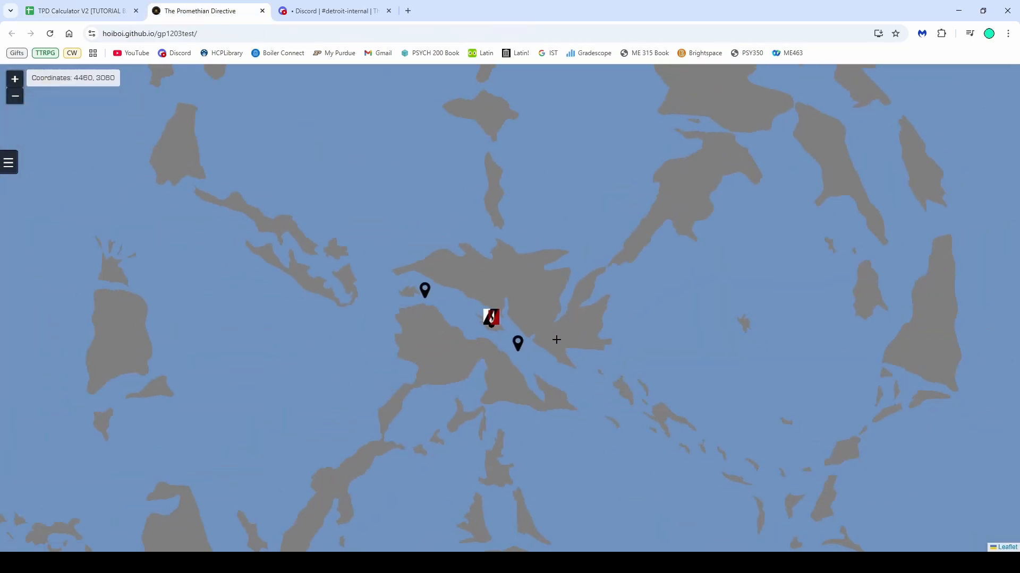
click(80, 10)
click(114, 325)
text(4460, 3080)
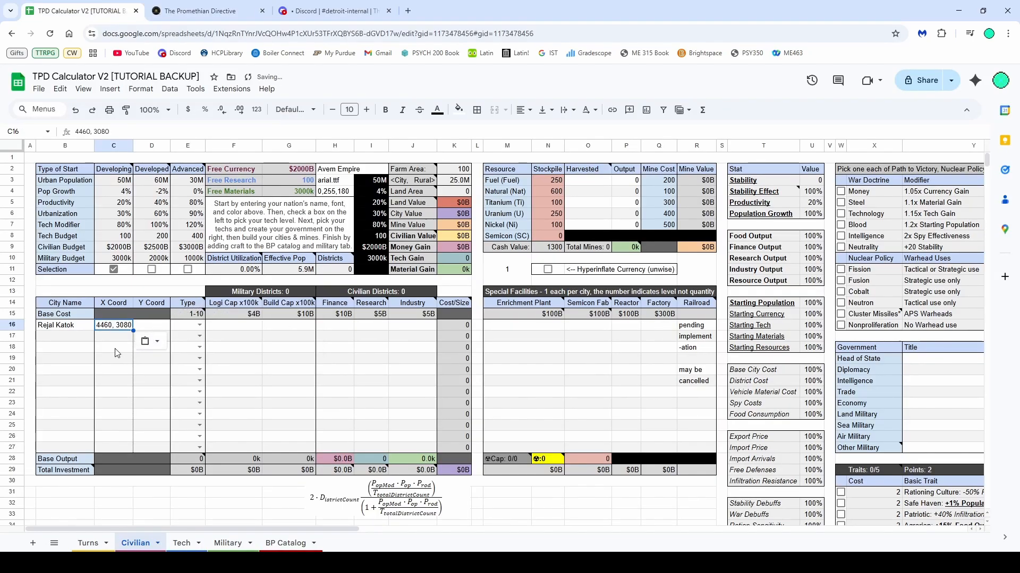
Split the pasted coordinates so Rejal Katok's X Coord is 4460 and Y Coord is 3080
double_click(125, 325)
double_click(125, 325)
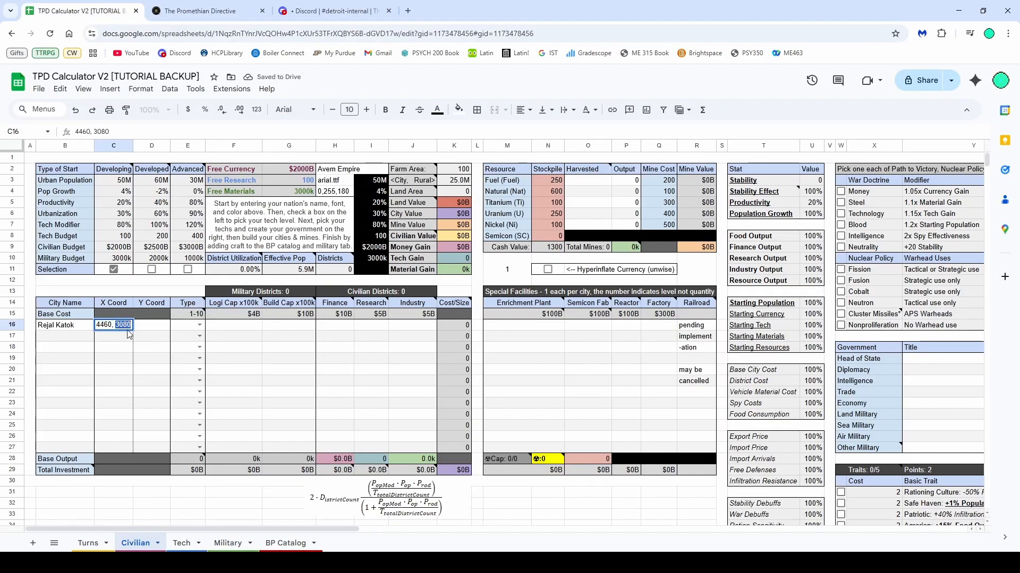
key(ctrl+x)
key(Tab)
key(ctrl+v)
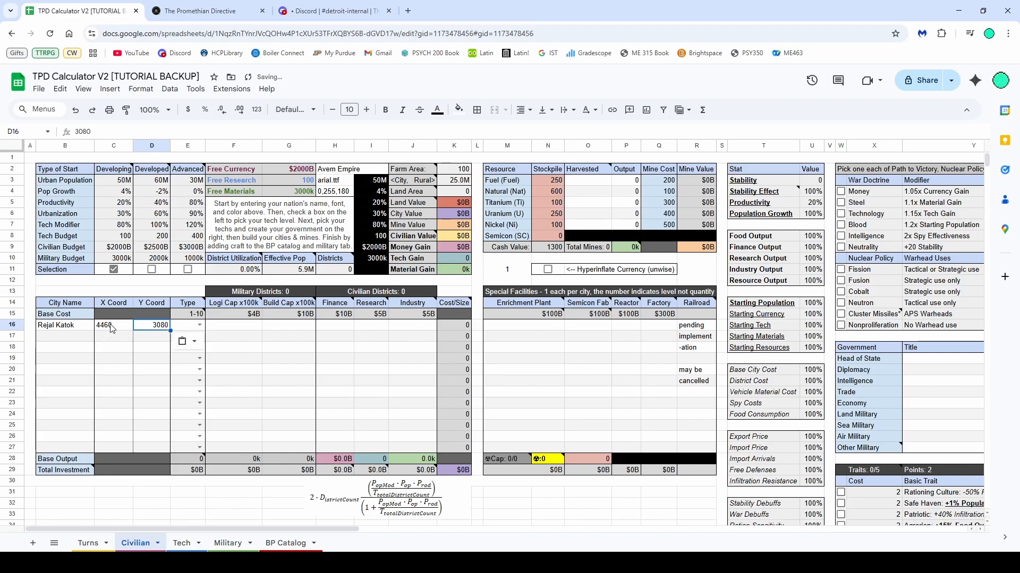
click(120, 329)
key(BackSpace)
click(122, 354)
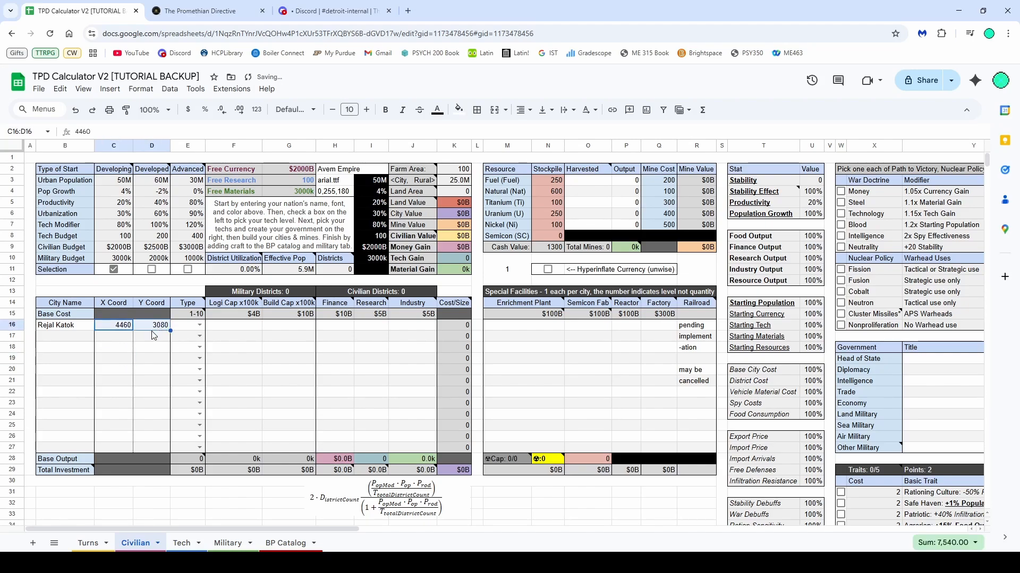
Set Rejal Katok's city type to Capital
click(200, 325)
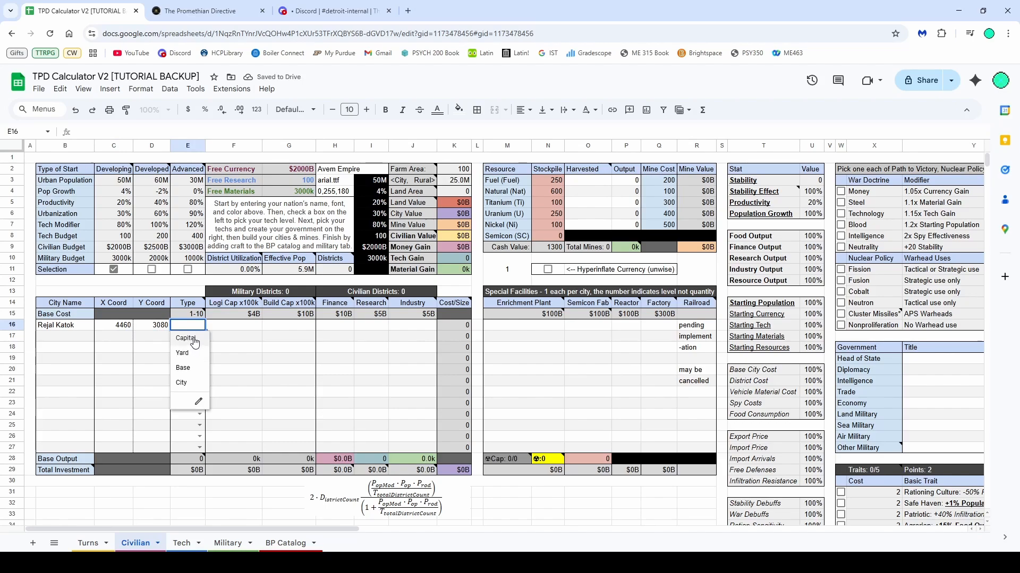
click(186, 338)
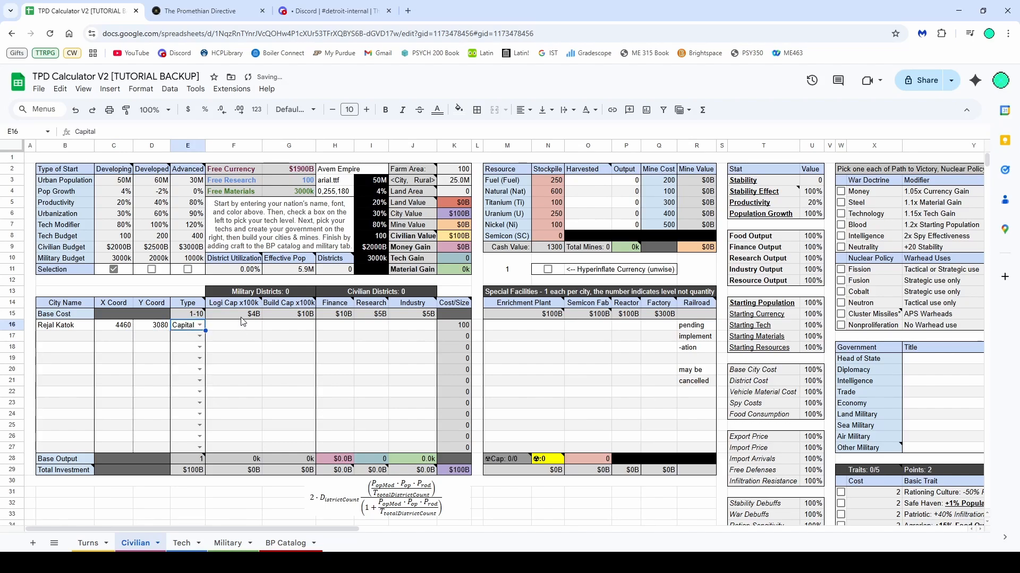
click(252, 296)
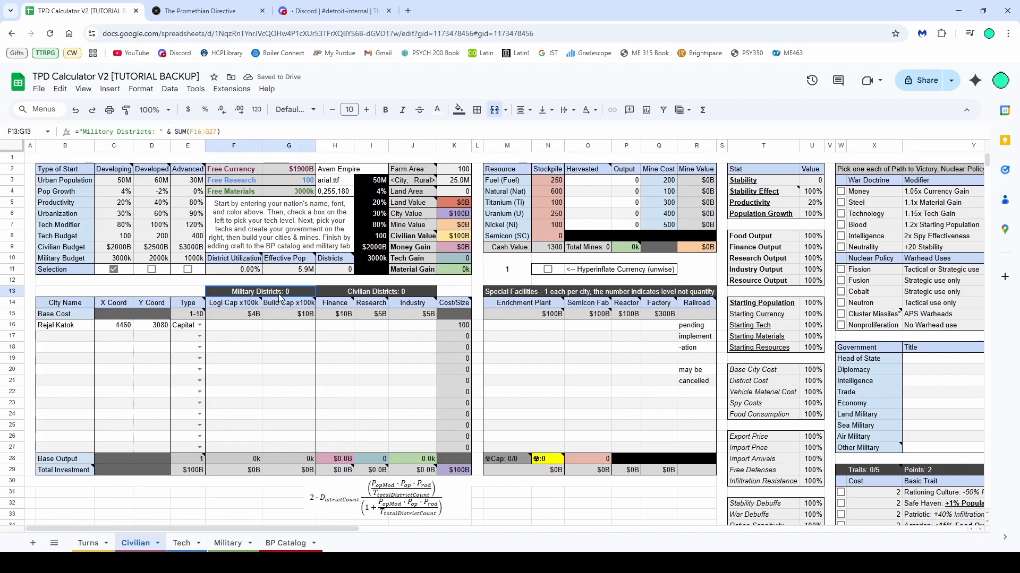
click(368, 295)
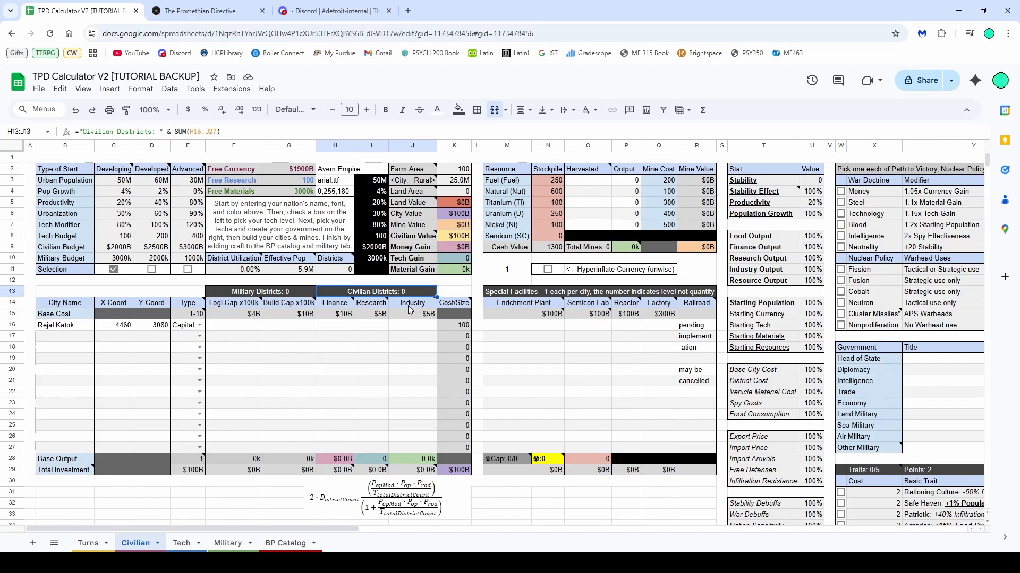
click(527, 291)
click(580, 338)
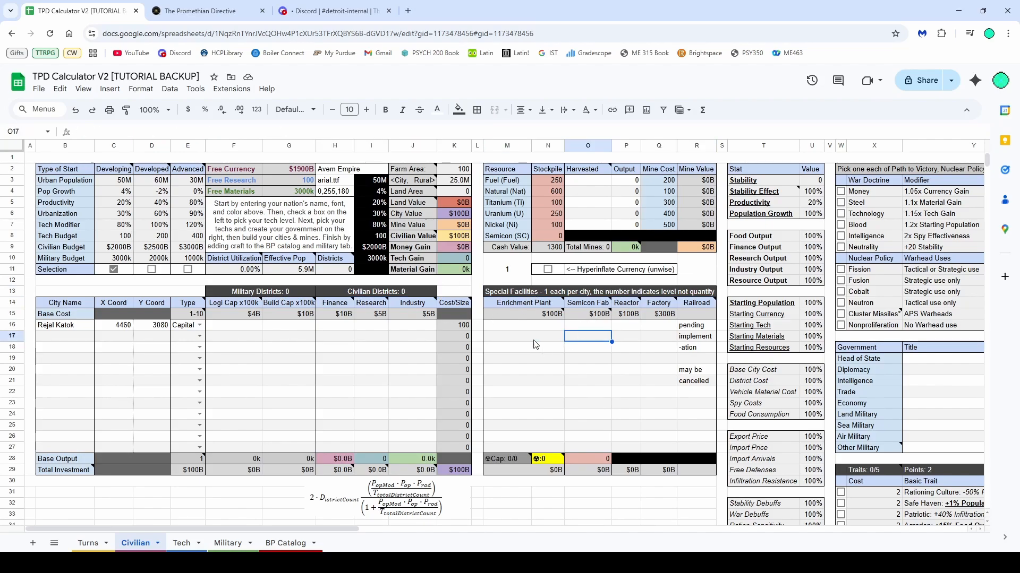
click(237, 327)
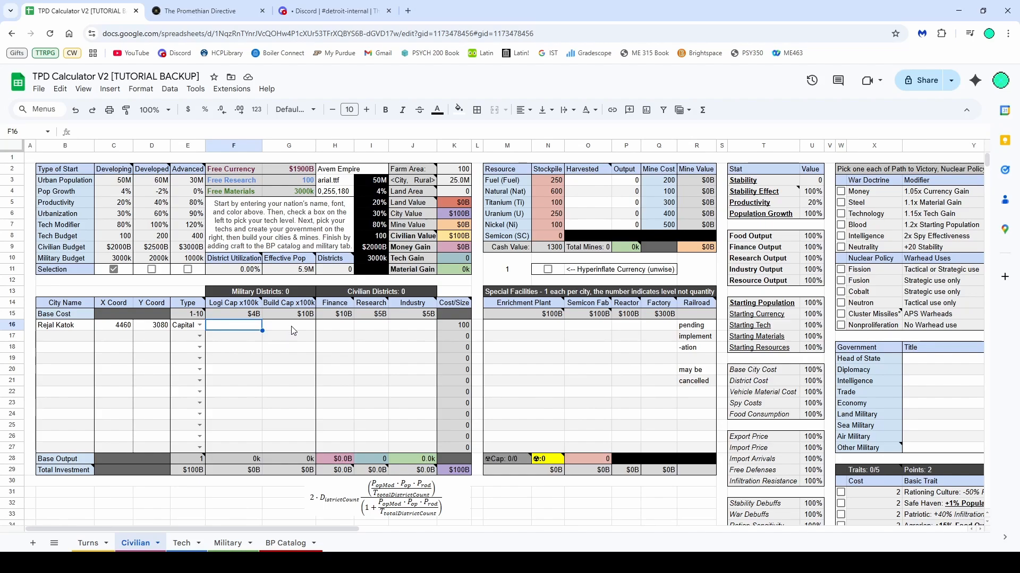
Set Rejal Katok's Build Cap x100k to 1 after reading the column note
click(287, 308)
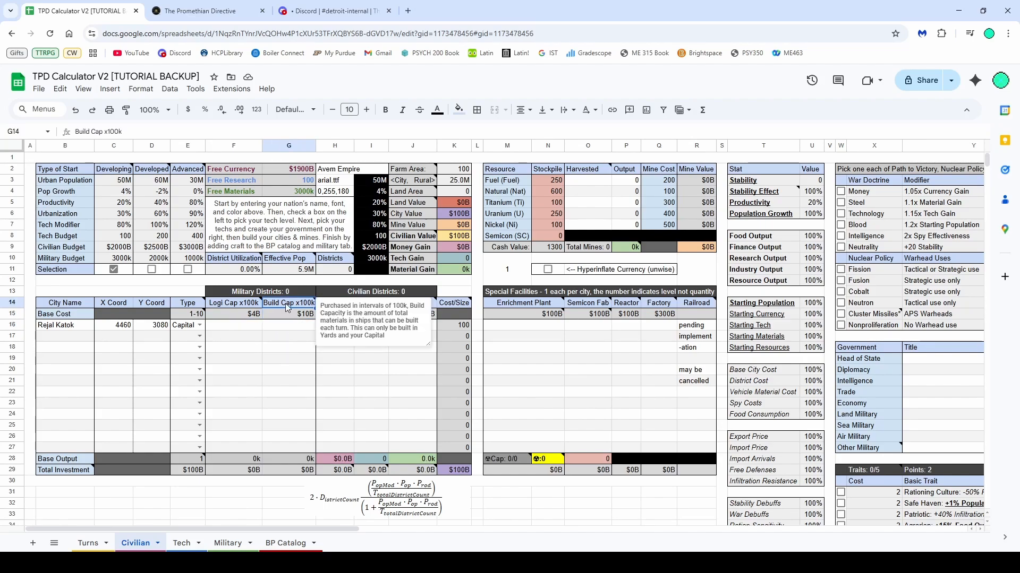
click(307, 325)
text(1)
key(Return)
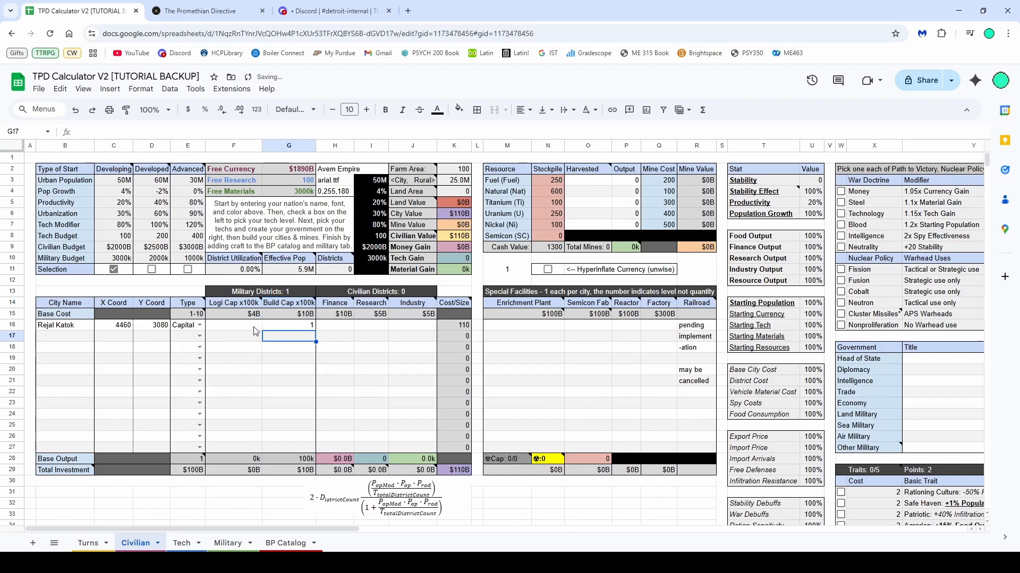
click(246, 307)
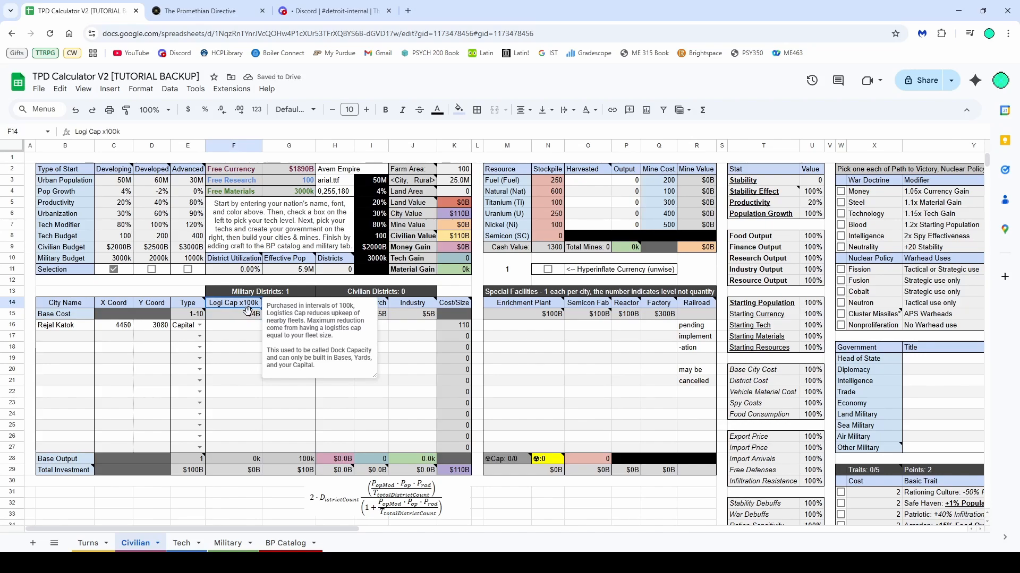
click(249, 327)
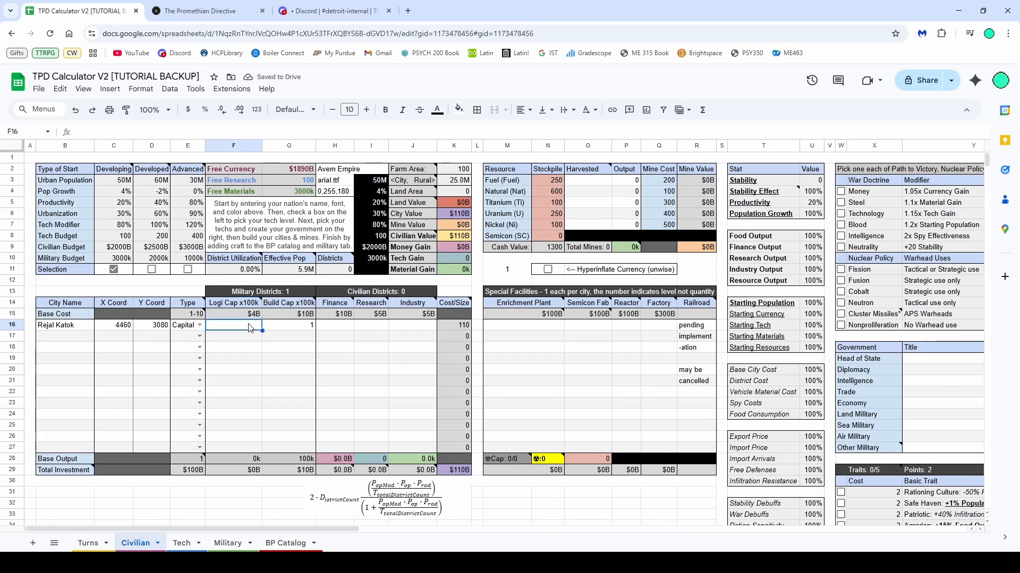
mouse_move(250, 308)
click(252, 307)
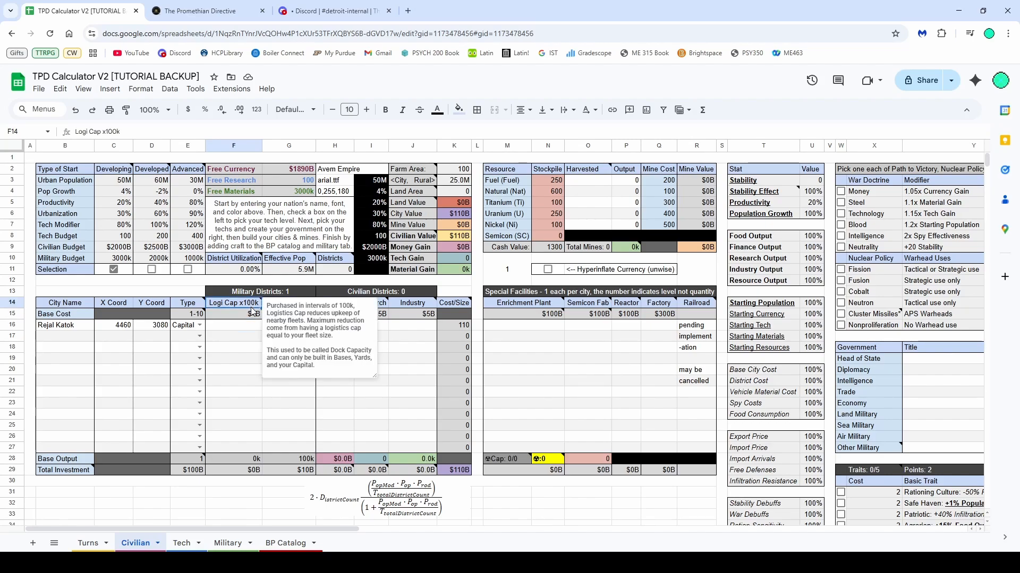
click(253, 329)
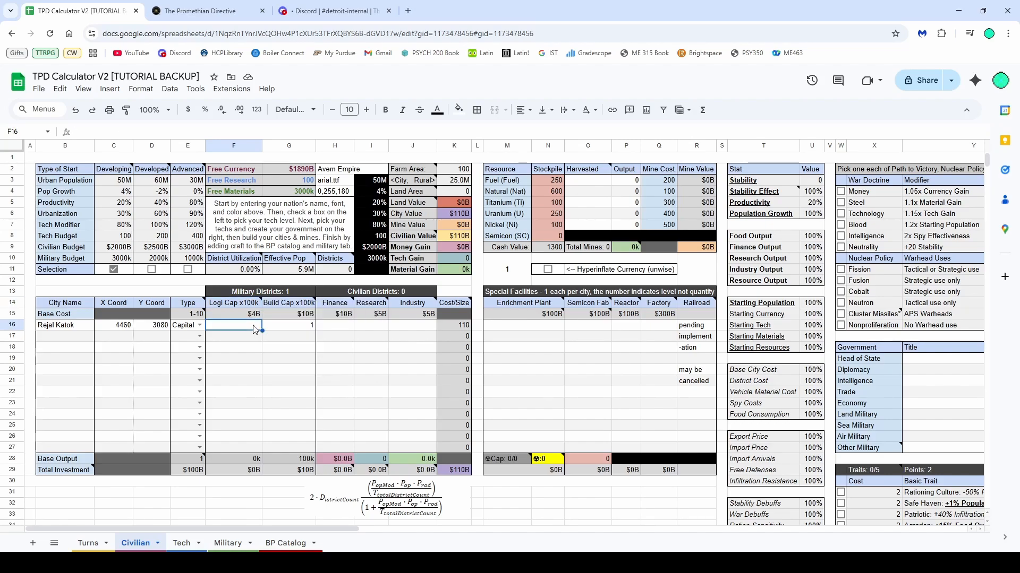
text(1)
key(Return)
click(253, 327)
text(2)
key(Return)
Set Rejal Katok's Finance districts to 1
click(280, 327)
click(332, 328)
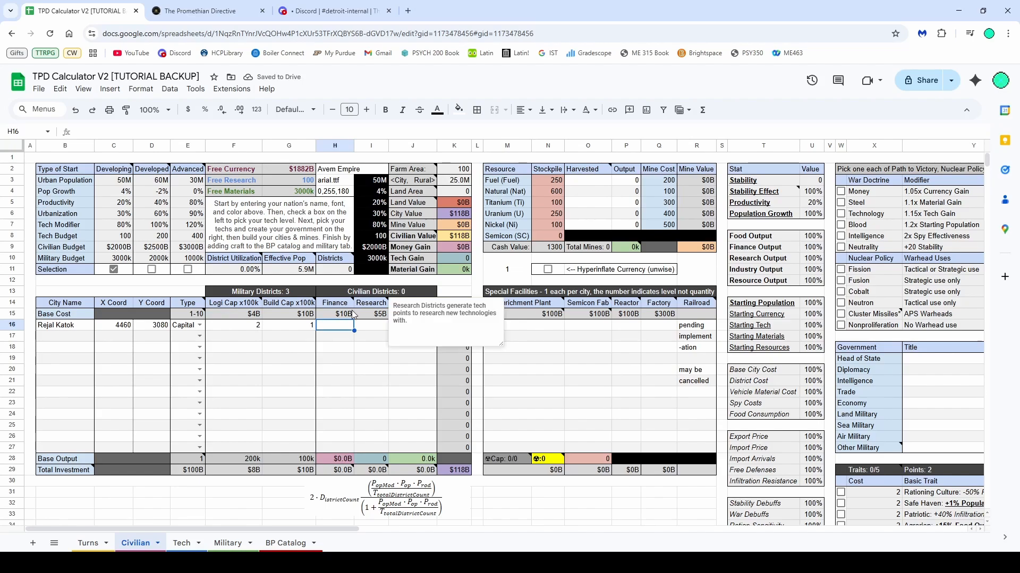
text(1)
key(Return)
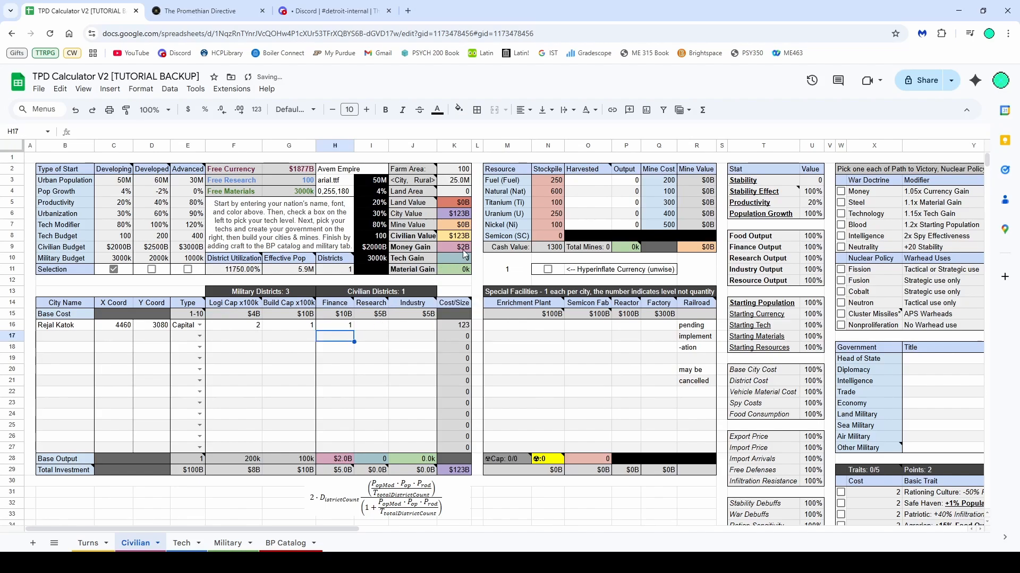
Set Rejal Katok's Research and Industry districts to 2 each
key(Up)
key(Right)
text(2)
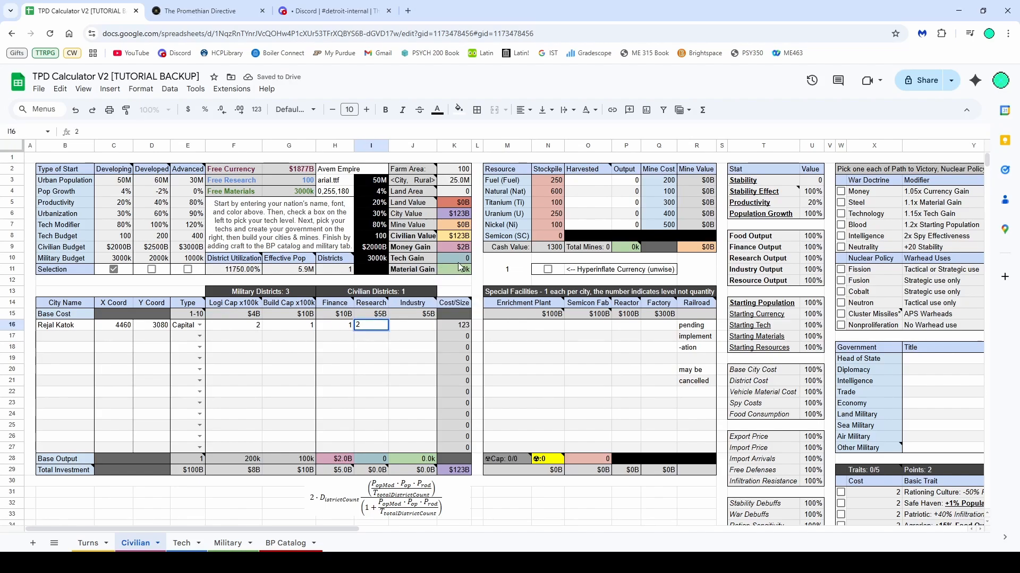
key(Tab)
key(Tab)
click(413, 332)
text(2)
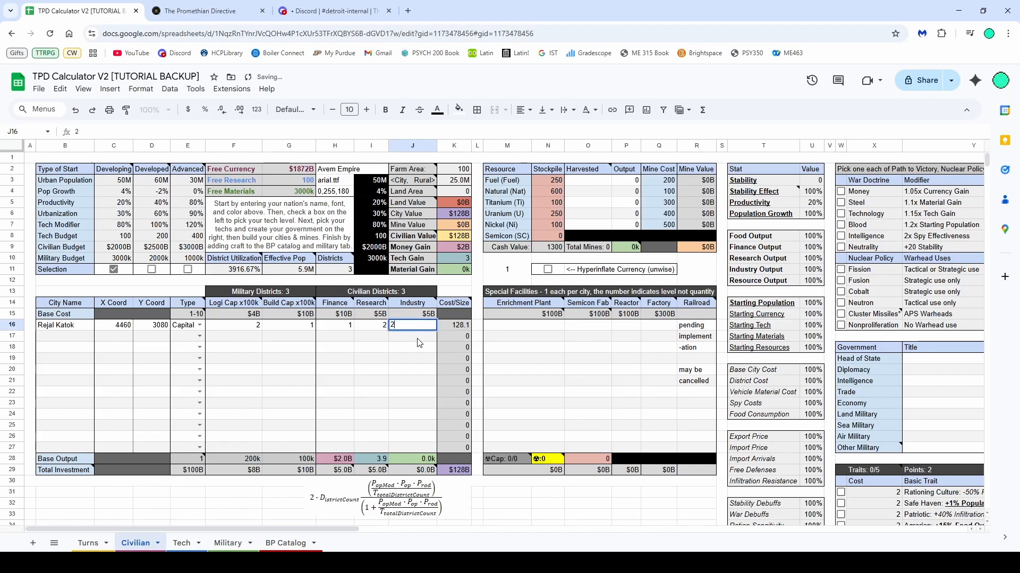
key(Return)
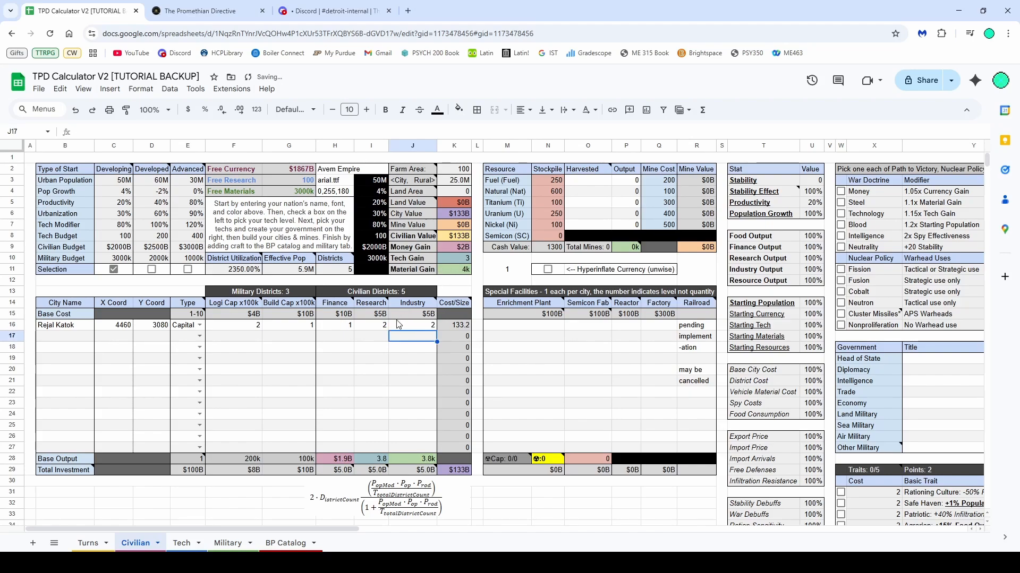
Set Rejal Katok's Finance districts to 50
key(Up)
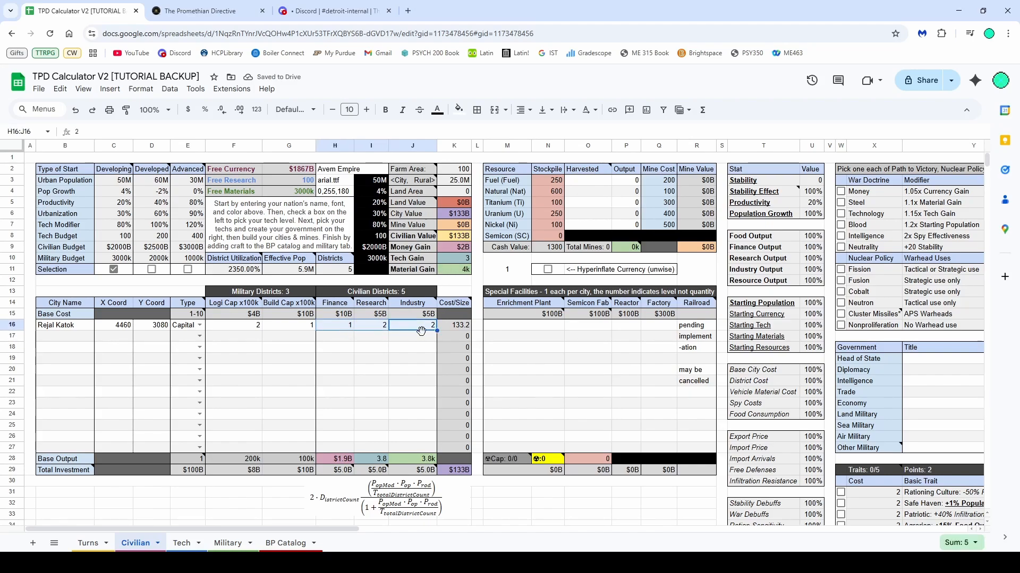
click(351, 326)
text(50)
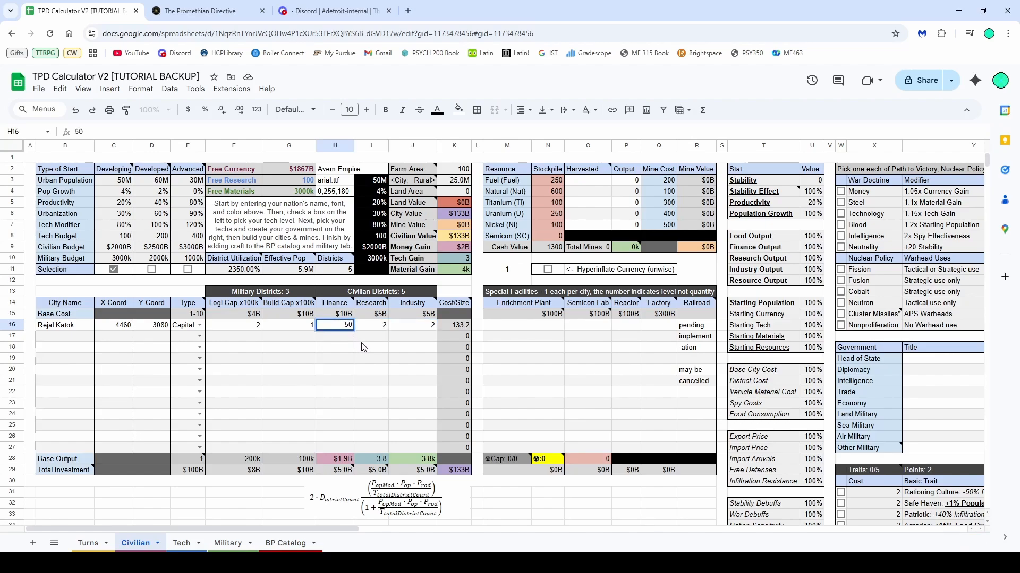
key(Return)
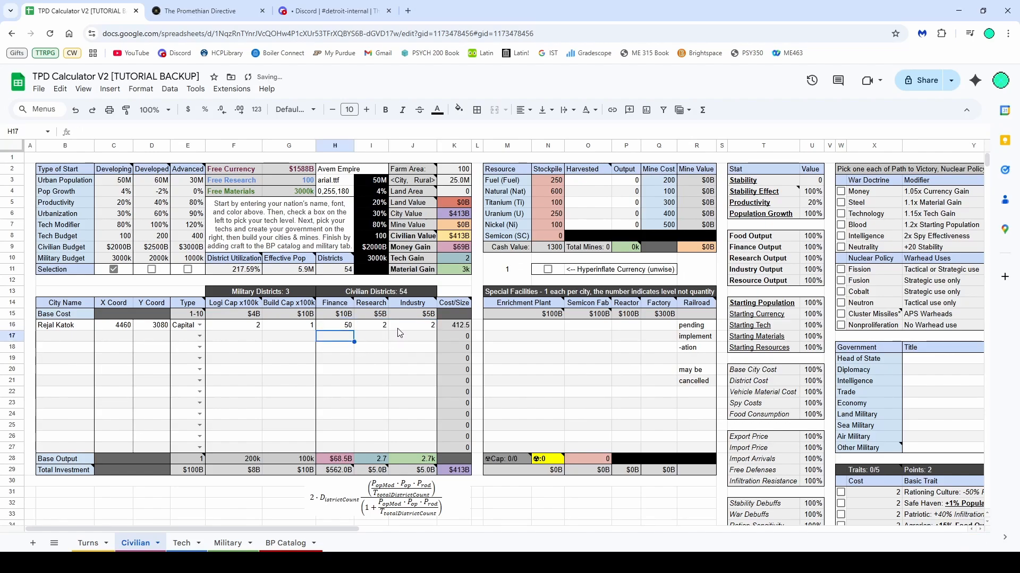
Clear Rejal Katok's Industry, Research, Build Cap, Logi Cap and Finance entries
click(399, 328)
key(BackSpace)
click(379, 328)
key(BackSpace)
click(376, 337)
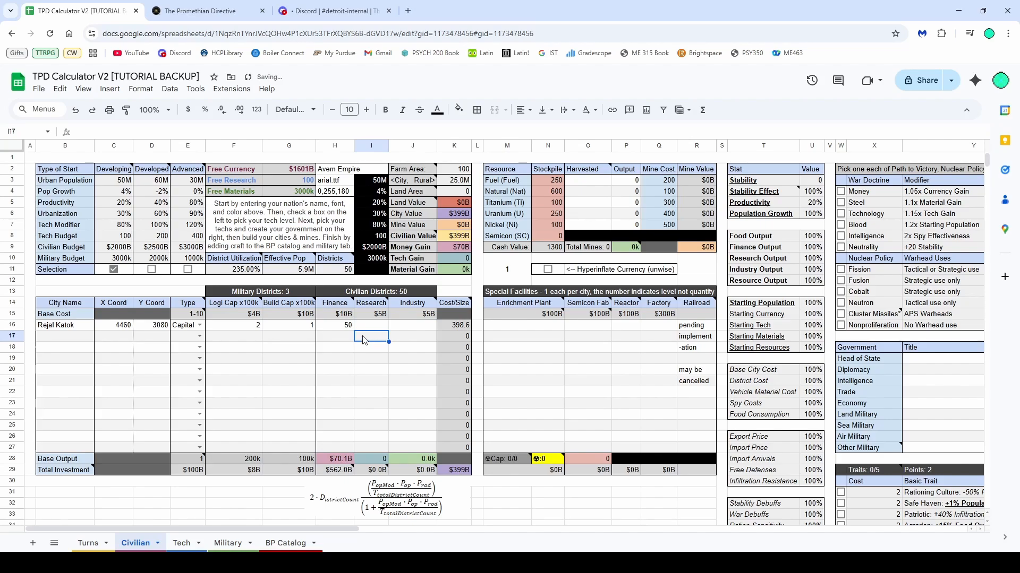
click(348, 326)
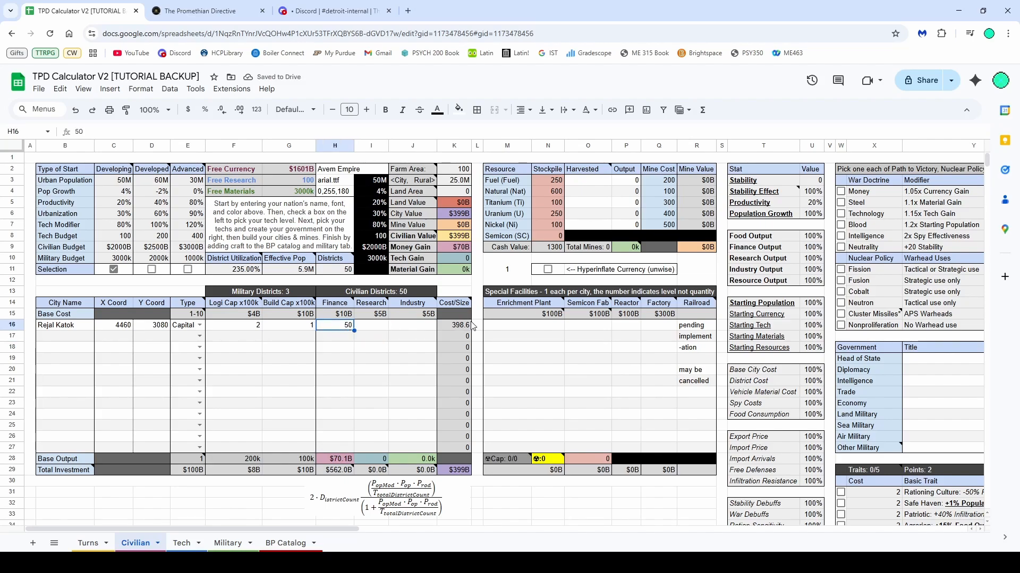
click(267, 330)
key(BackSpace)
click(256, 326)
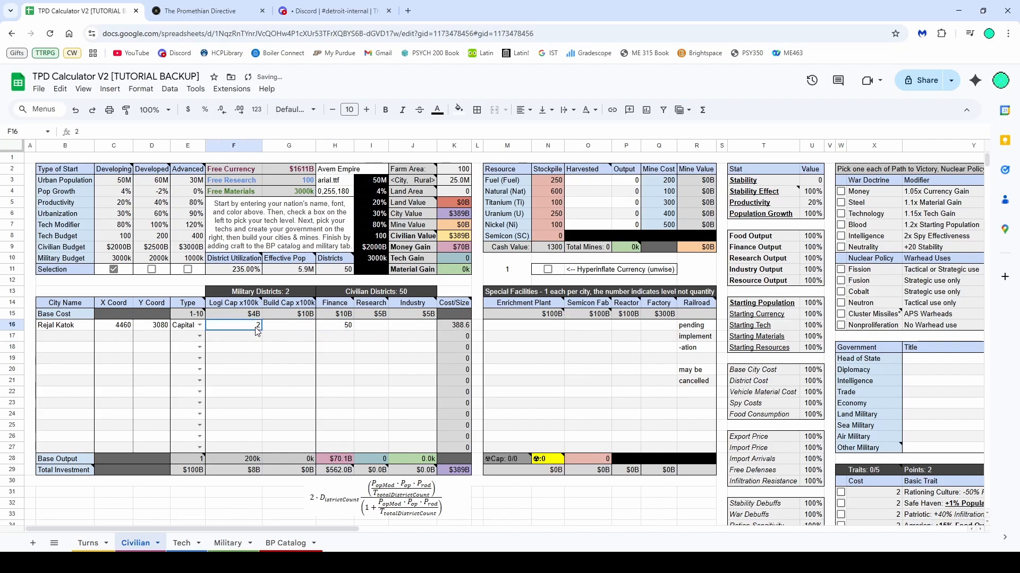
key(BackSpace)
click(334, 328)
key(BackSpace)
click(346, 345)
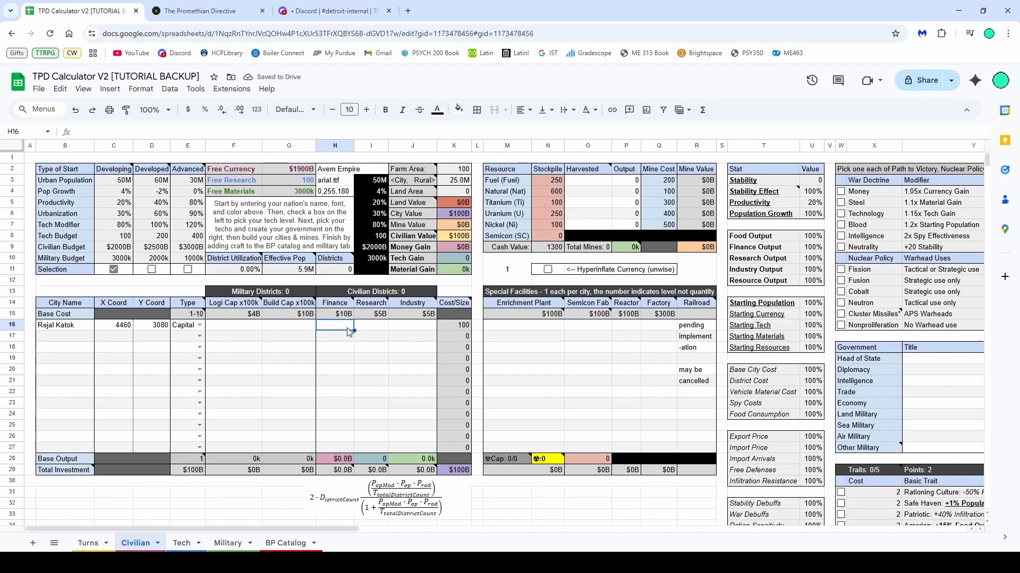
Set Rejal Katok's Finance districts to 100
click(344, 327)
text(50)
click(353, 357)
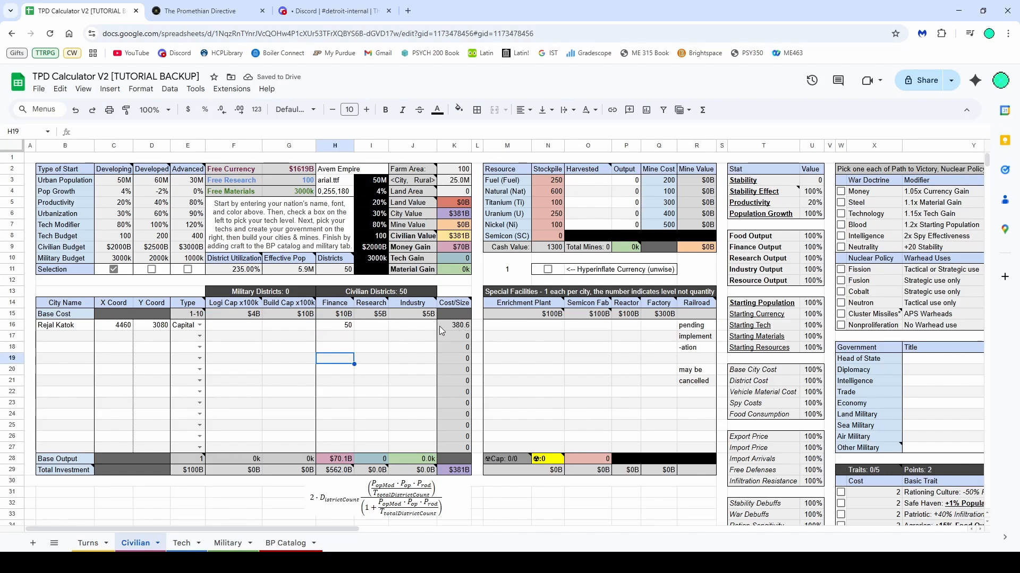
click(343, 327)
text(10)
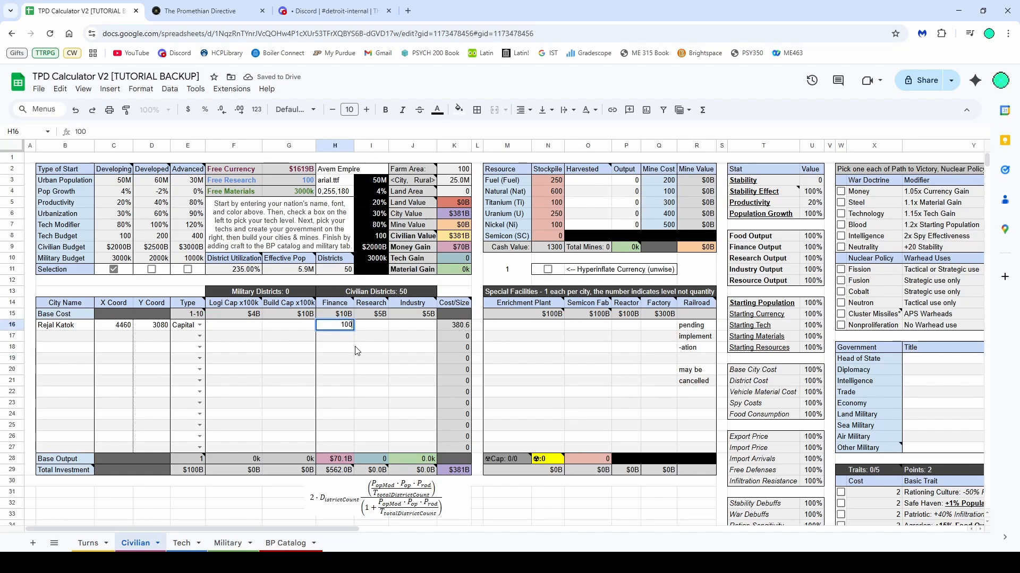
text(0)
click(356, 351)
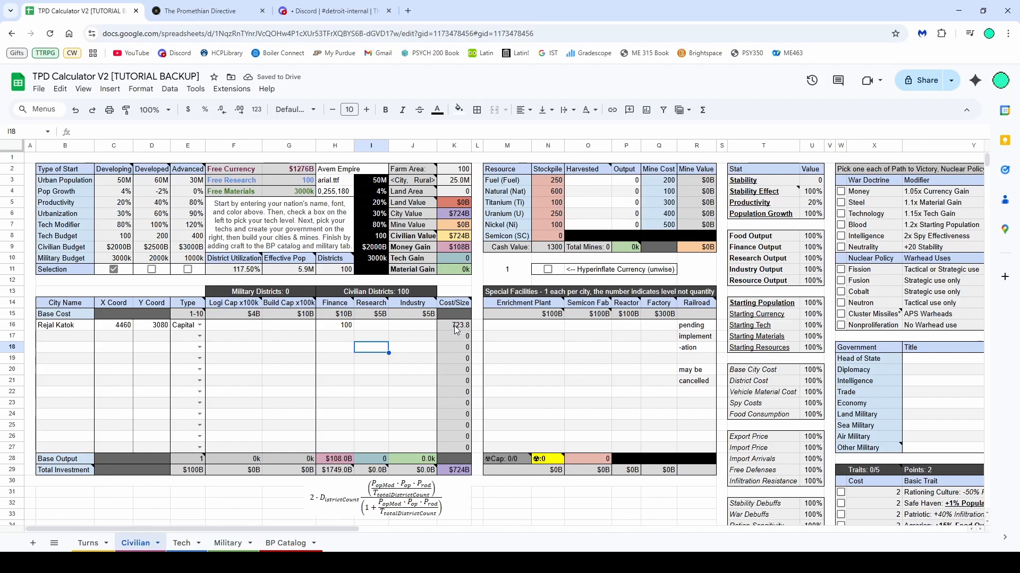
click(350, 329)
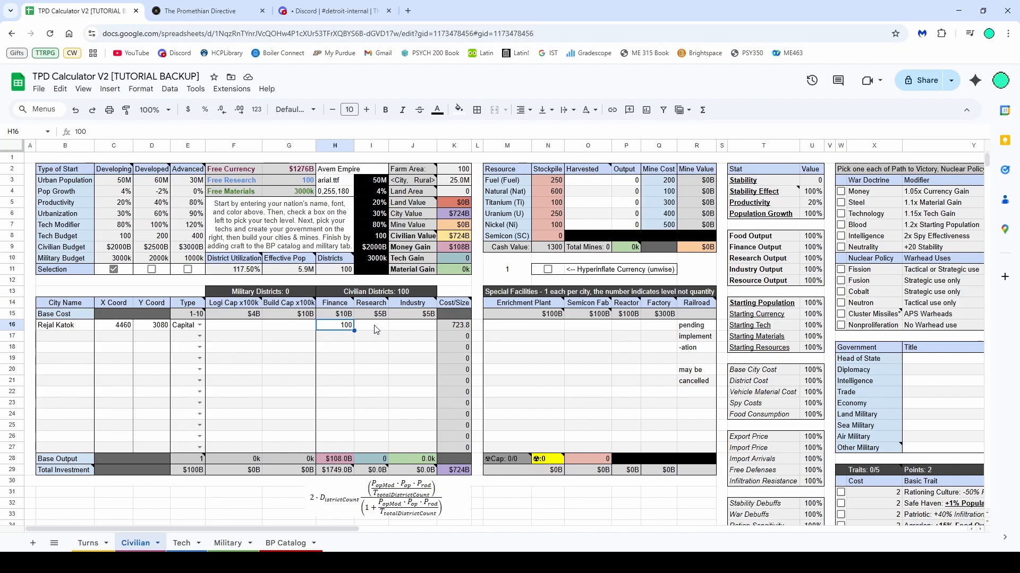
key(Delete)
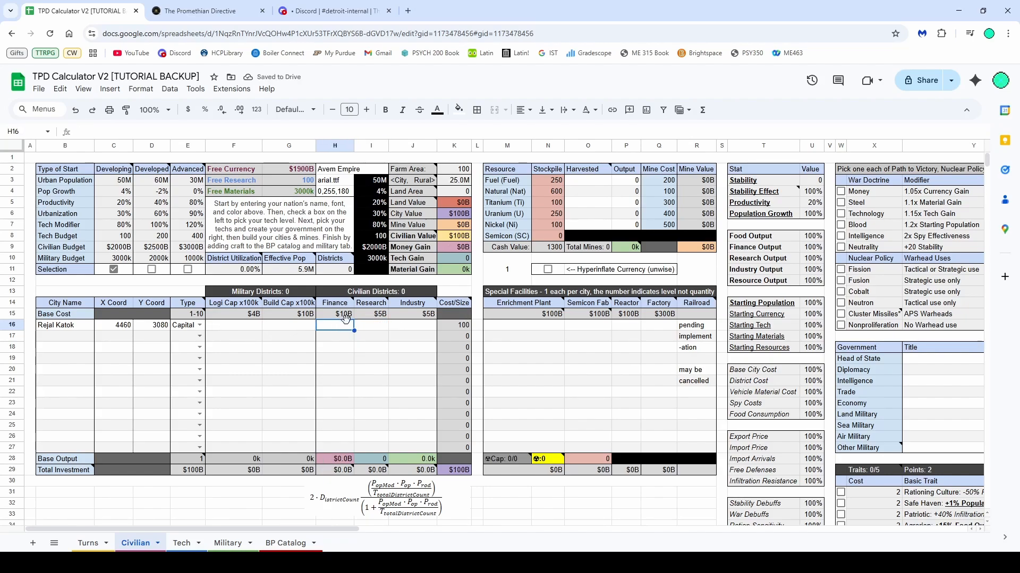
text(100)
key(Return)
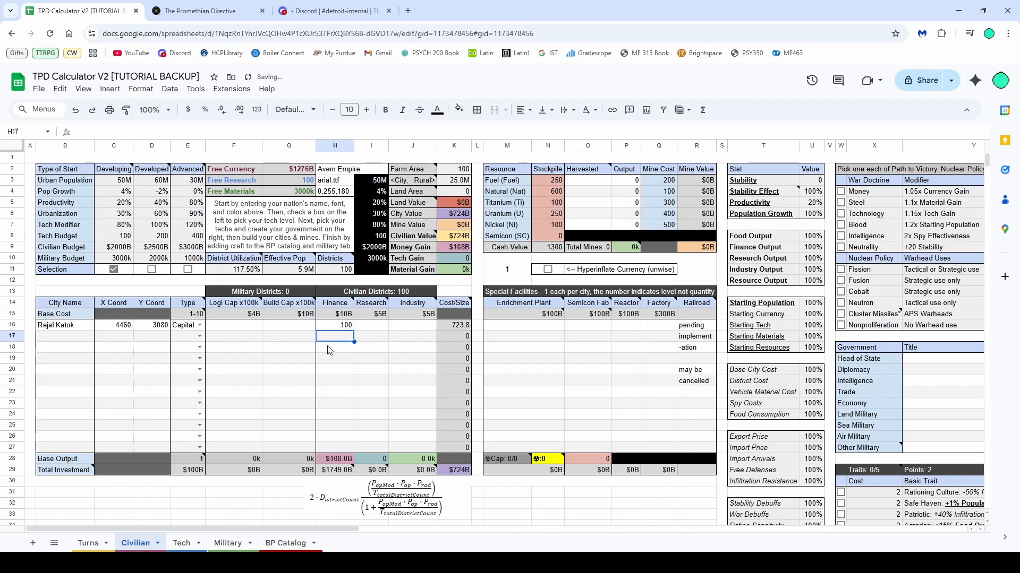
Review the city type options and the notes on the Type column and its base cost
click(199, 348)
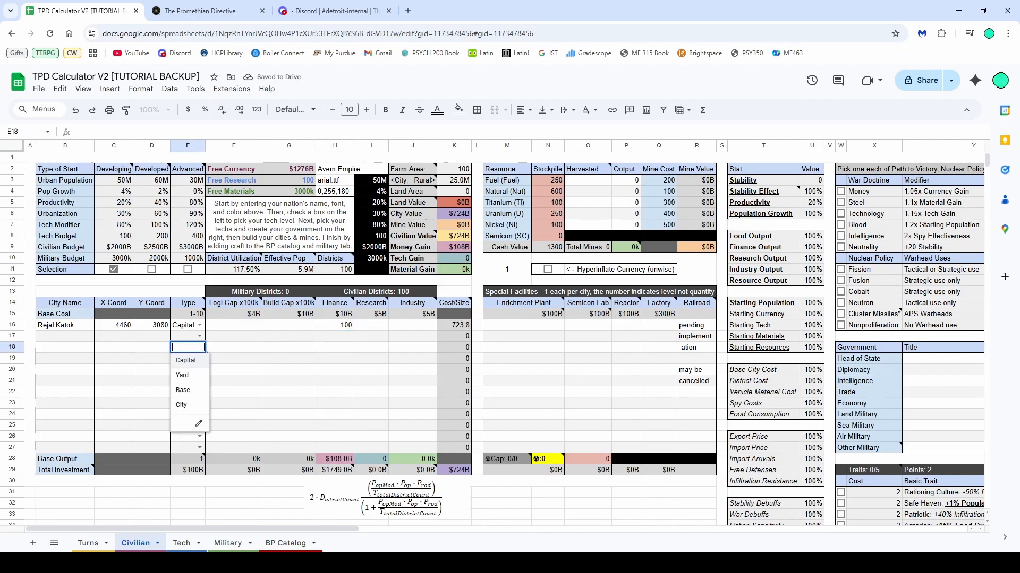
click(366, 354)
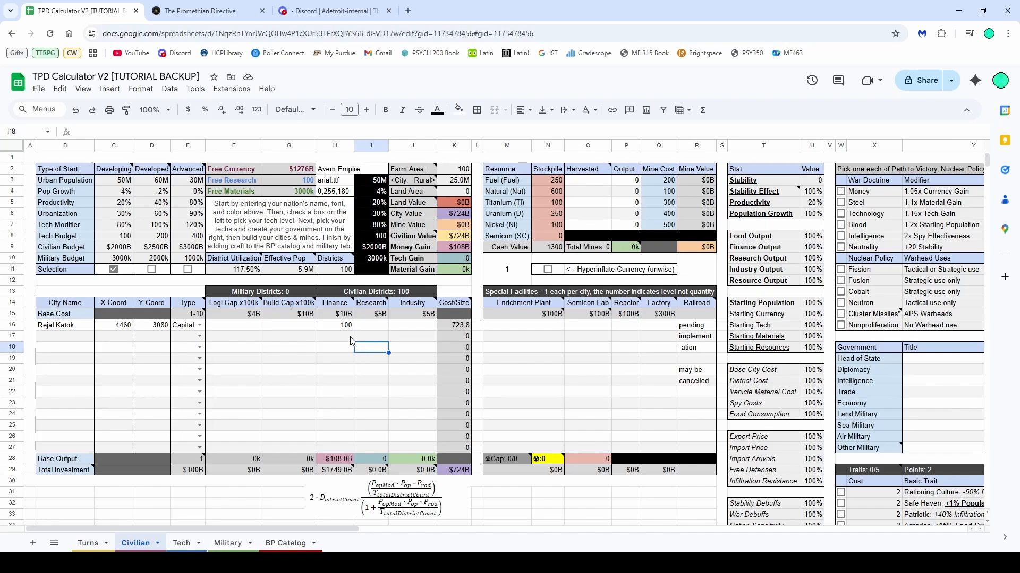
click(345, 327)
mouse_move(200, 319)
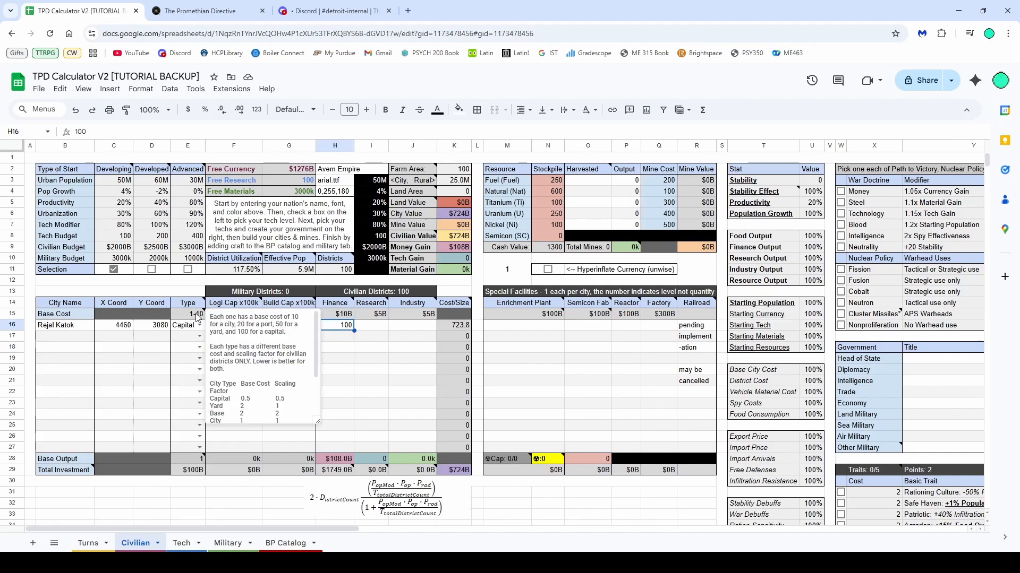
scroll(236, 337, down, 3)
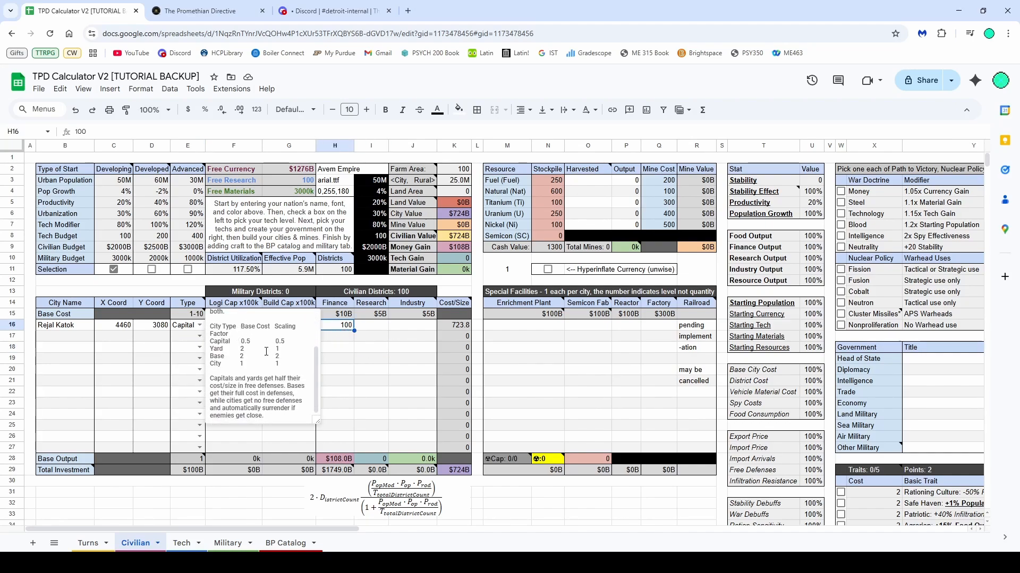
click(196, 314)
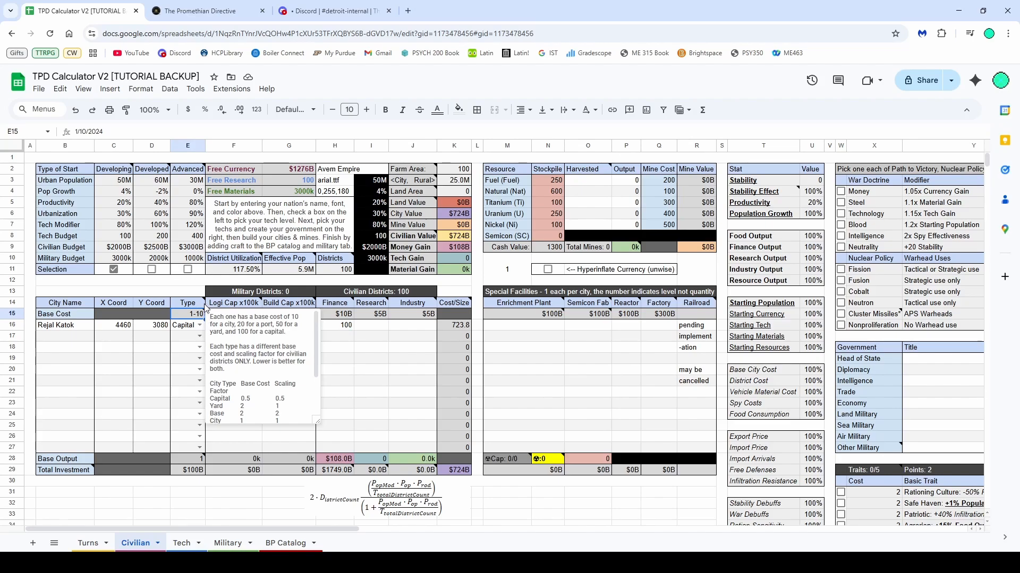
click(203, 305)
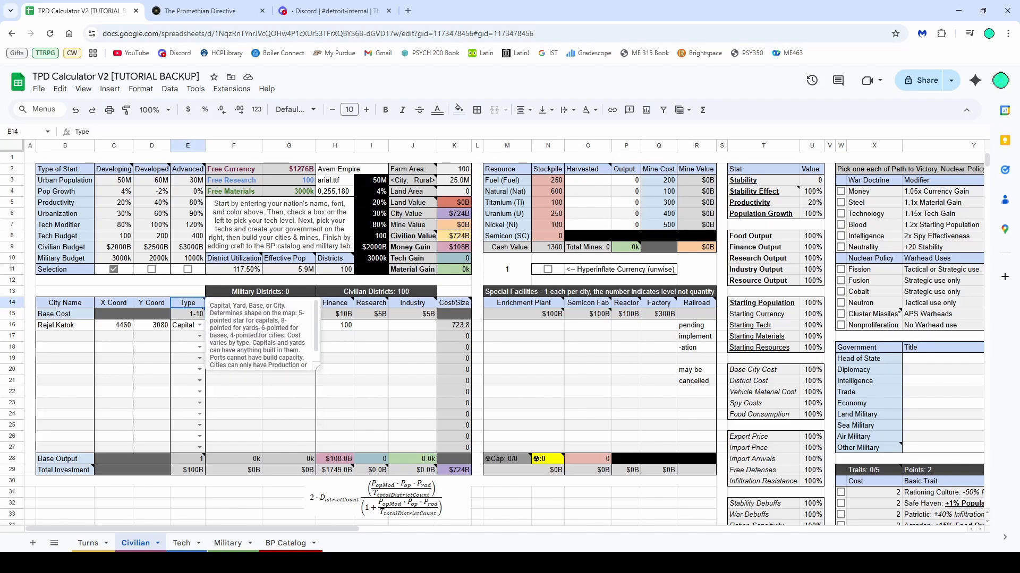
Read the notes on the district, Effective Pop and Enrichment Plant column headers
click(370, 305)
click(342, 312)
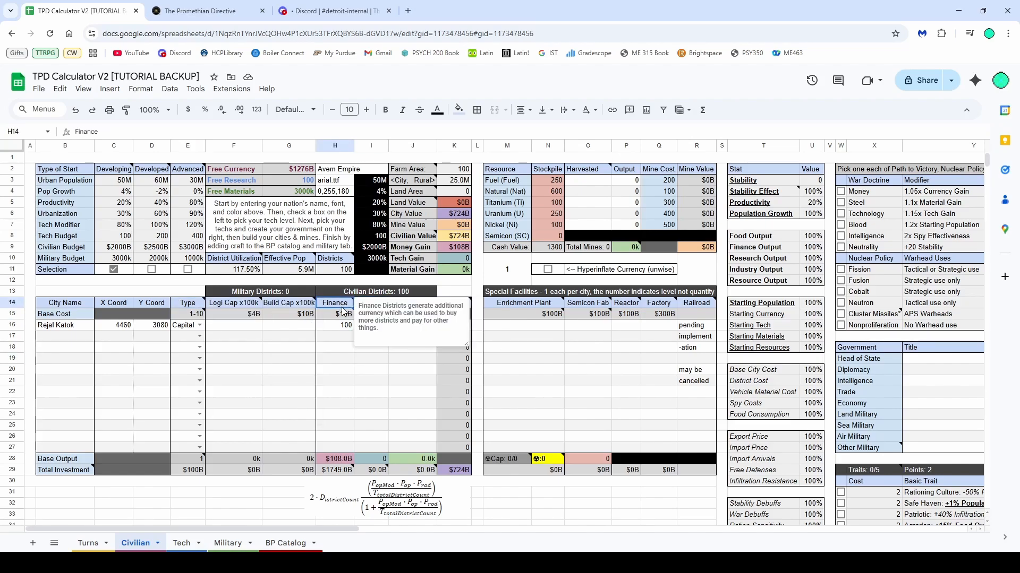
click(371, 306)
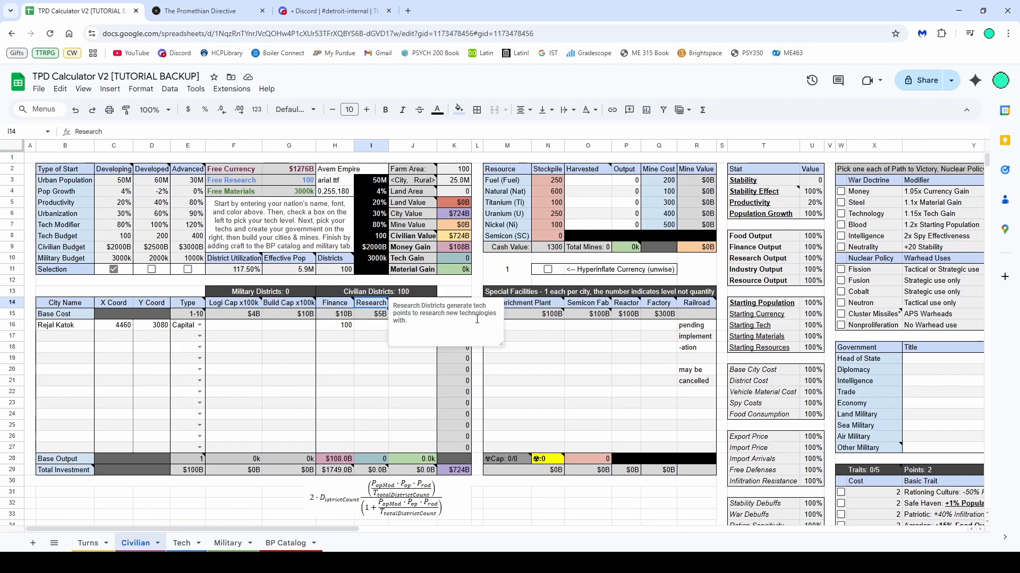
click(338, 260)
click(287, 261)
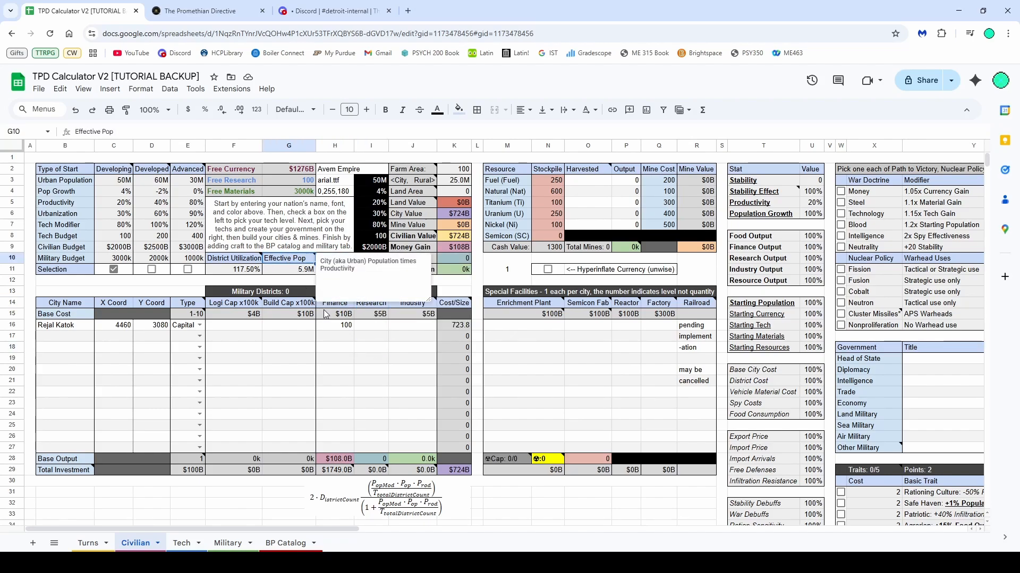
click(326, 314)
click(544, 307)
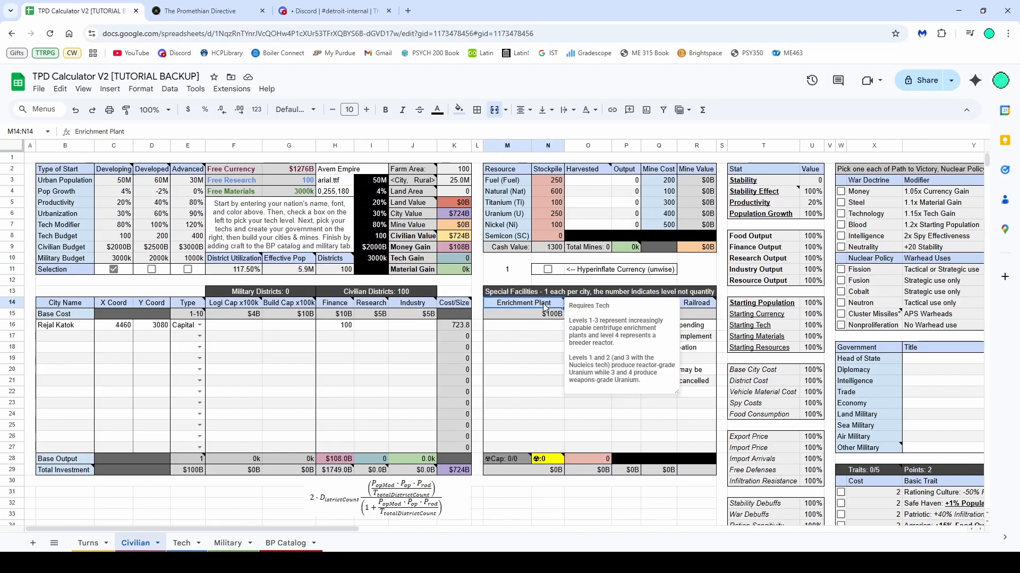
key(Down)
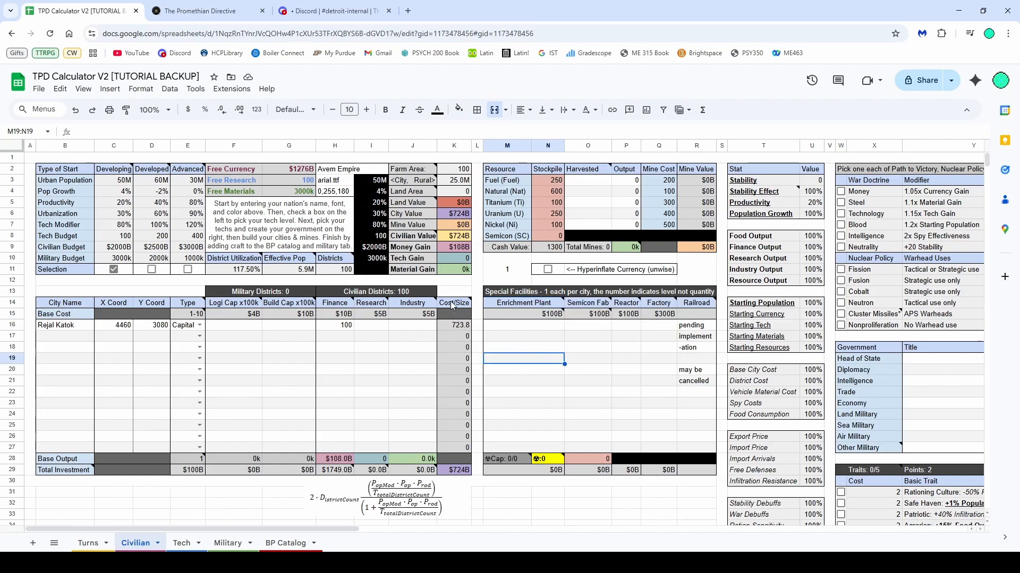
Set Rejal Katok's Research districts to 50 and enter 20 Research districts in the next city row
click(399, 326)
click(380, 326)
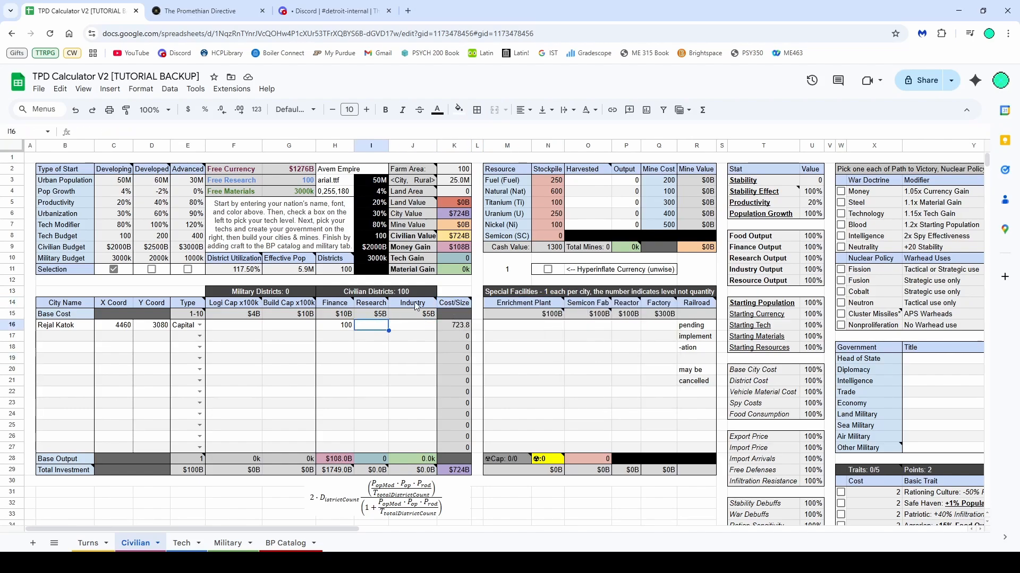
key(Up)
key(Up)
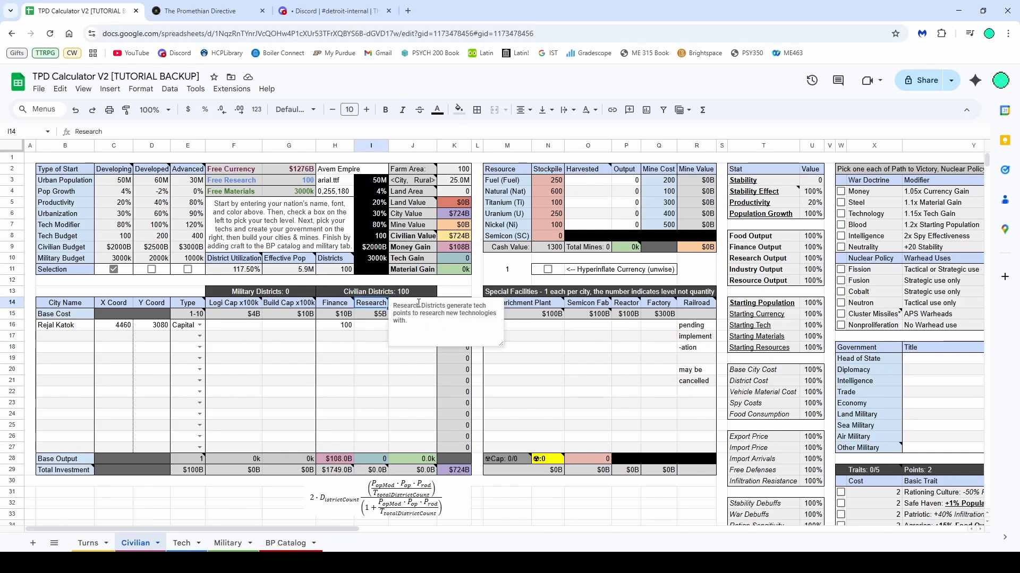
click(360, 337)
click(371, 308)
click(369, 329)
click(346, 330)
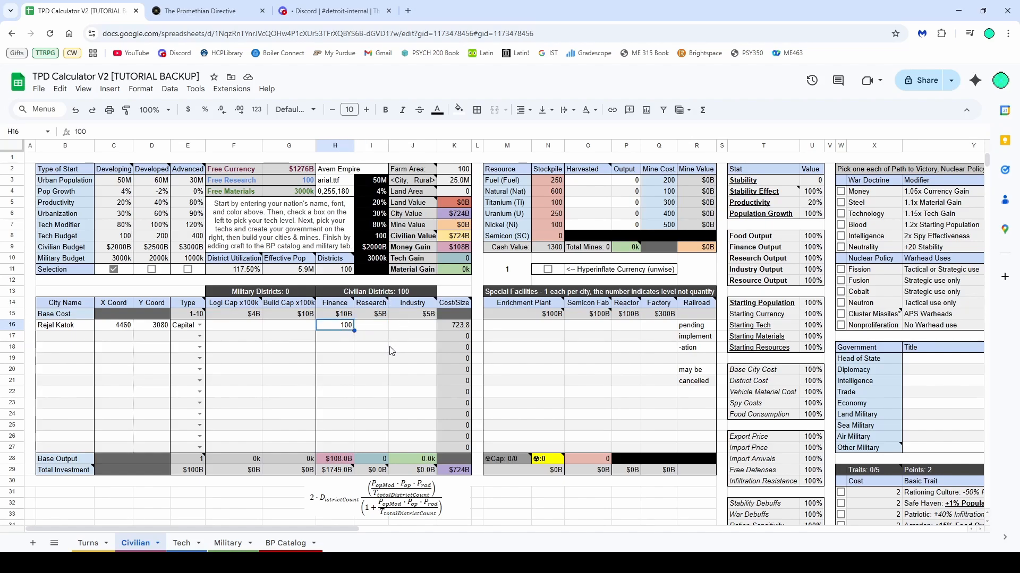
click(376, 328)
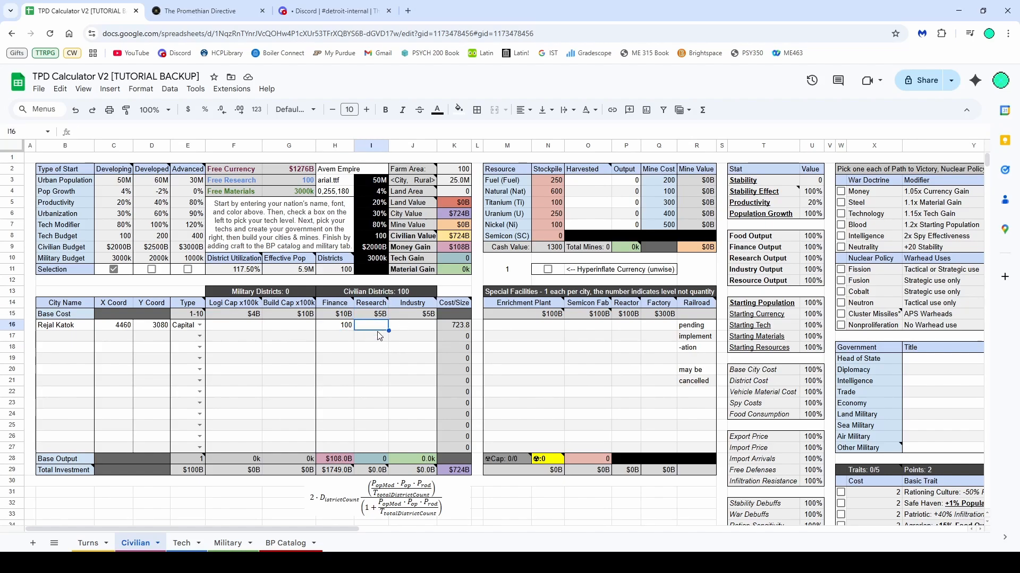
text(50)
key(Return)
text(2)
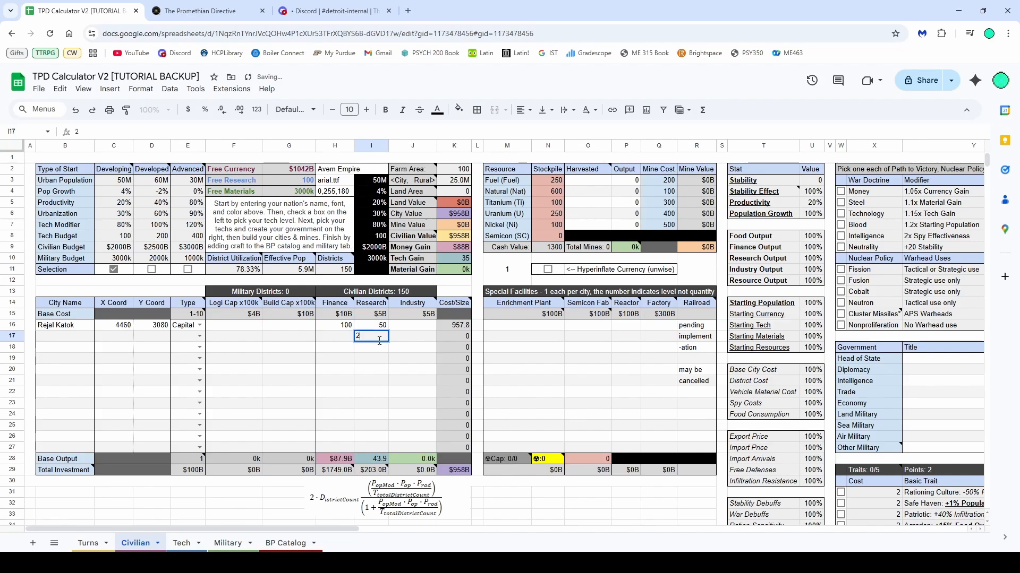
text(0)
key(Return)
Add a second city named Talin with the Yard type in the next row
click(200, 336)
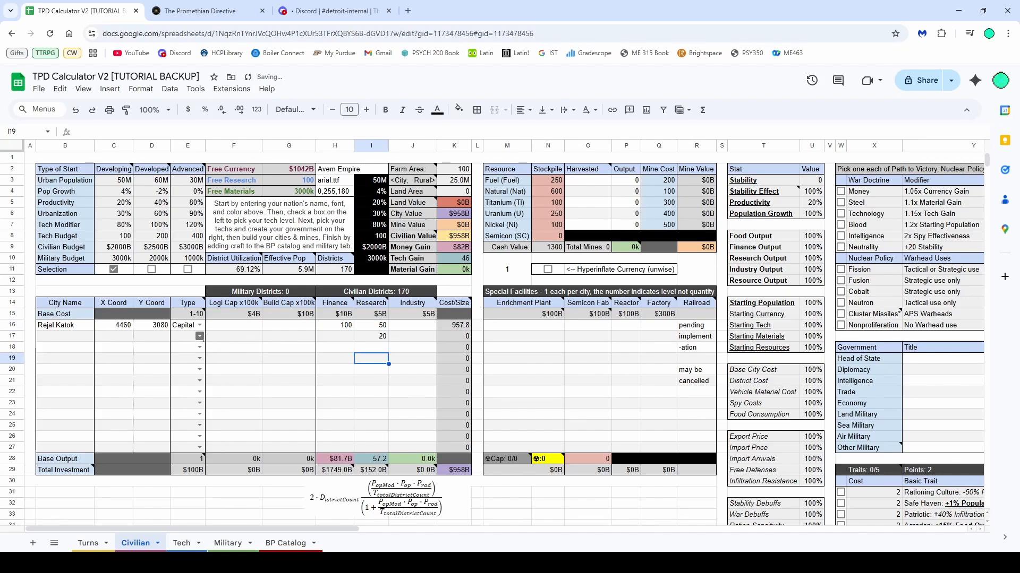
click(182, 363)
click(88, 339)
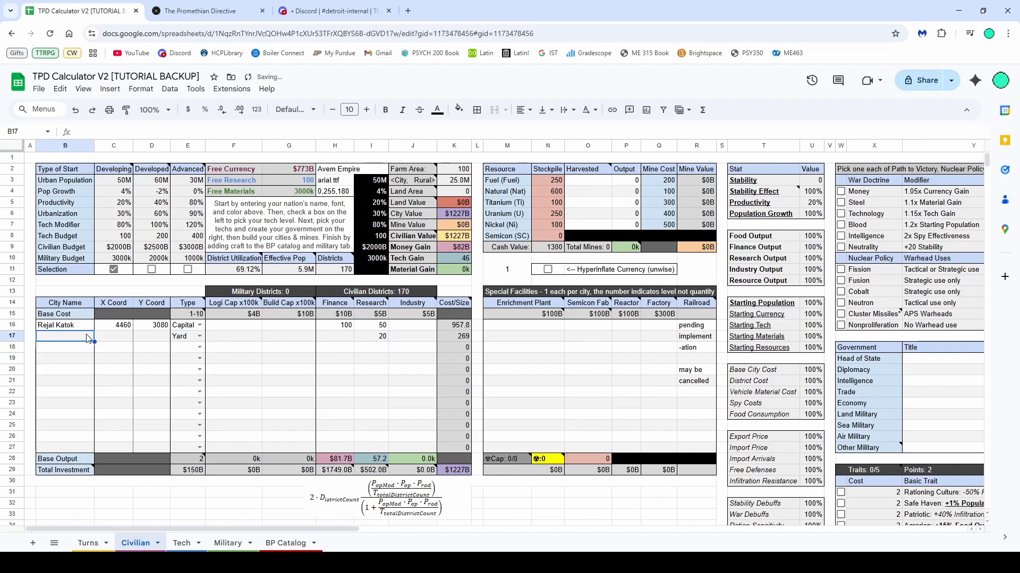
text(Talin)
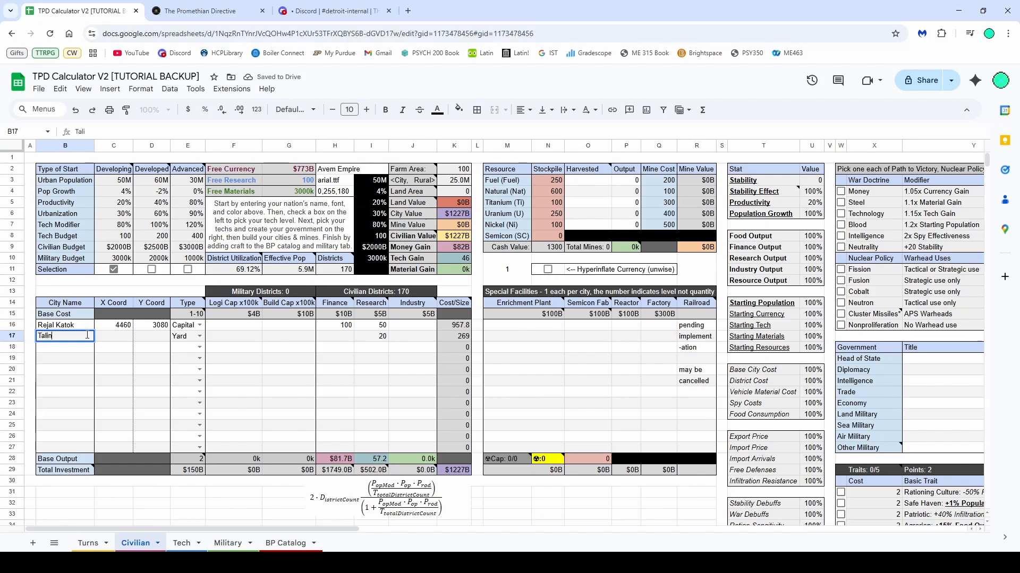
key(Tab)
Copy Talin's location from the map and set its X coordinate to 2524 and Y coordinate to 2328
click(175, 4)
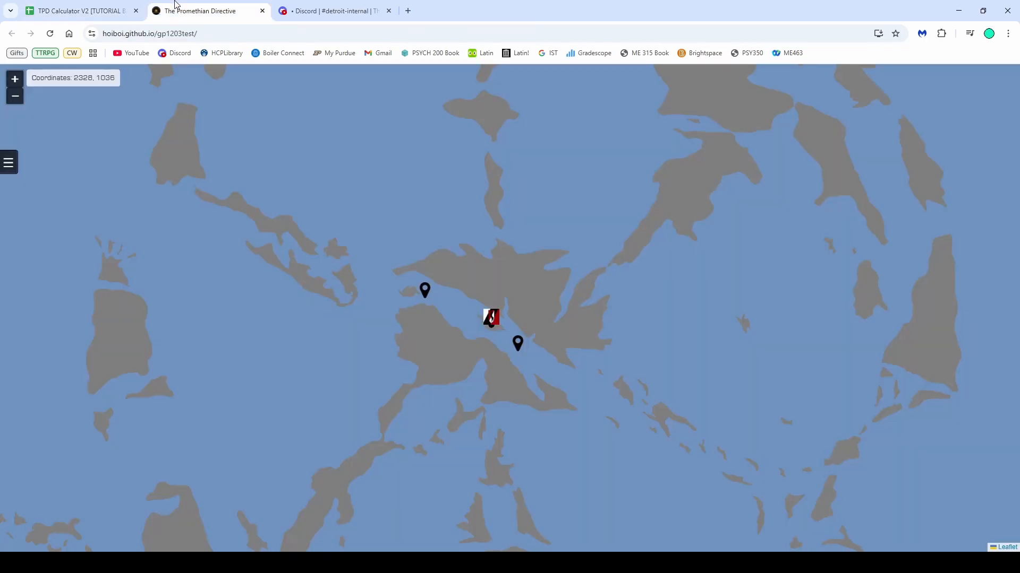
click(299, 239)
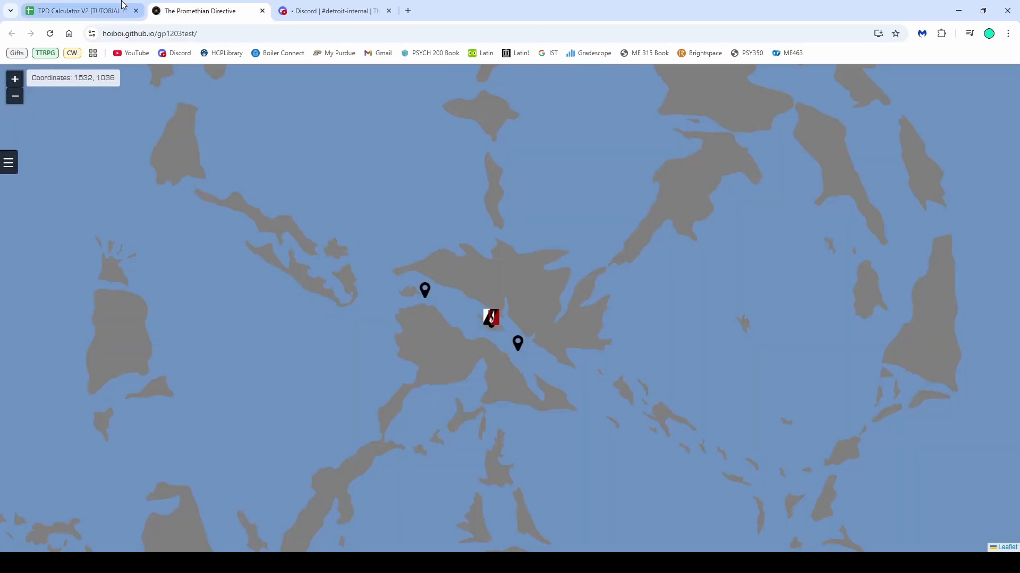
click(80, 11)
text(2524, 2328)
double_click(130, 336)
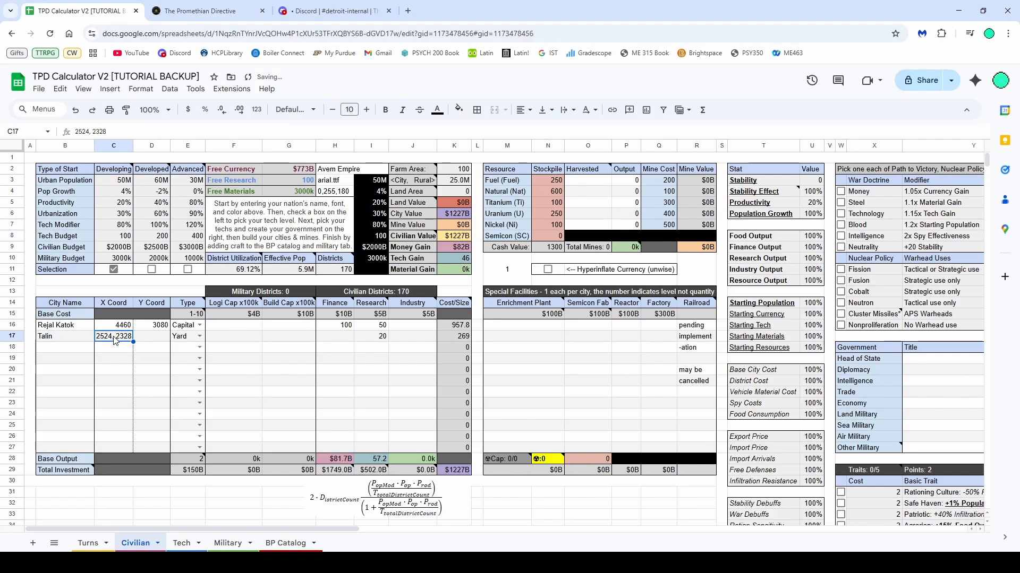
key(BackSpace)
key(BackSpace)
key(BackSpace)
key(BackSpace)
key(BackSpace)
key(BackSpace)
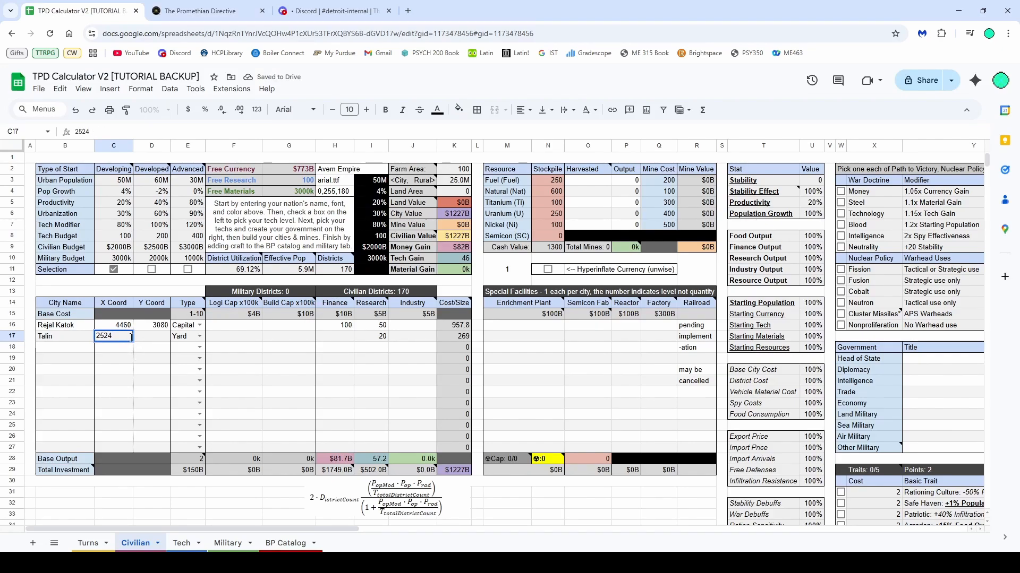
click(162, 340)
text(2328)
key(Return)
key(Down)
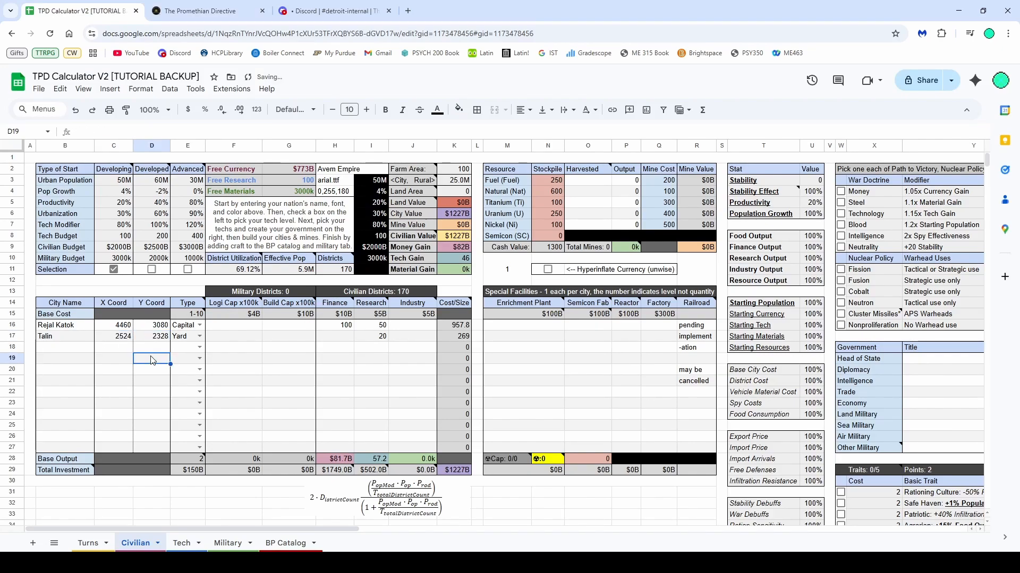
Set Talin's Build Cap to 10
click(253, 341)
click(291, 336)
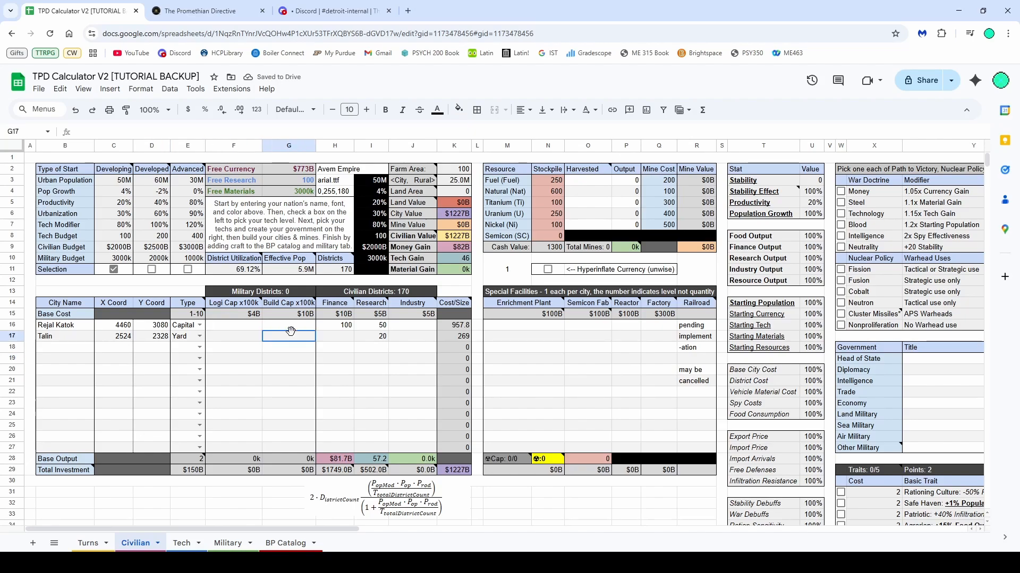
text(10)
click(293, 362)
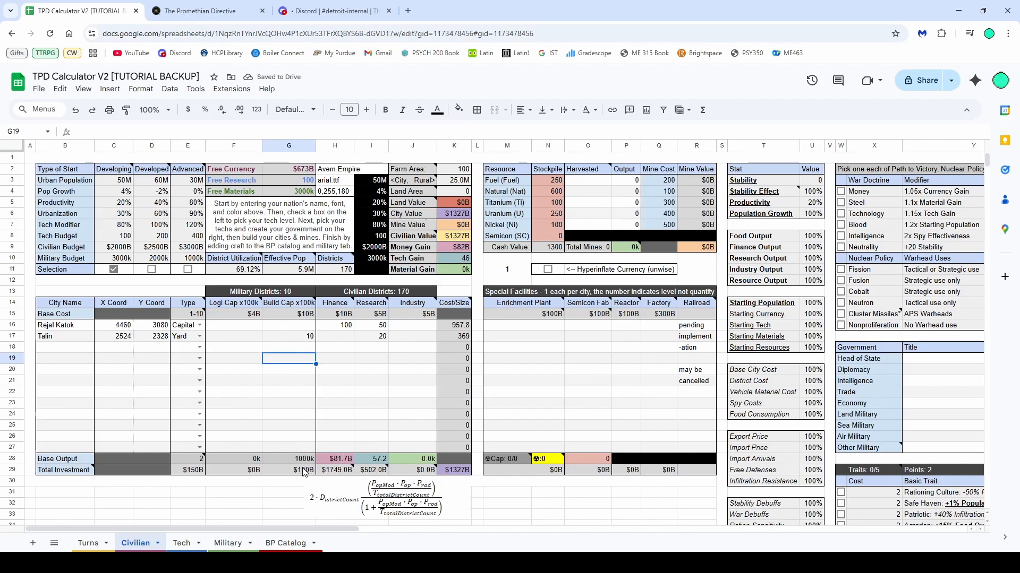
Delete Talin's Research districts and undo the deletion
click(460, 250)
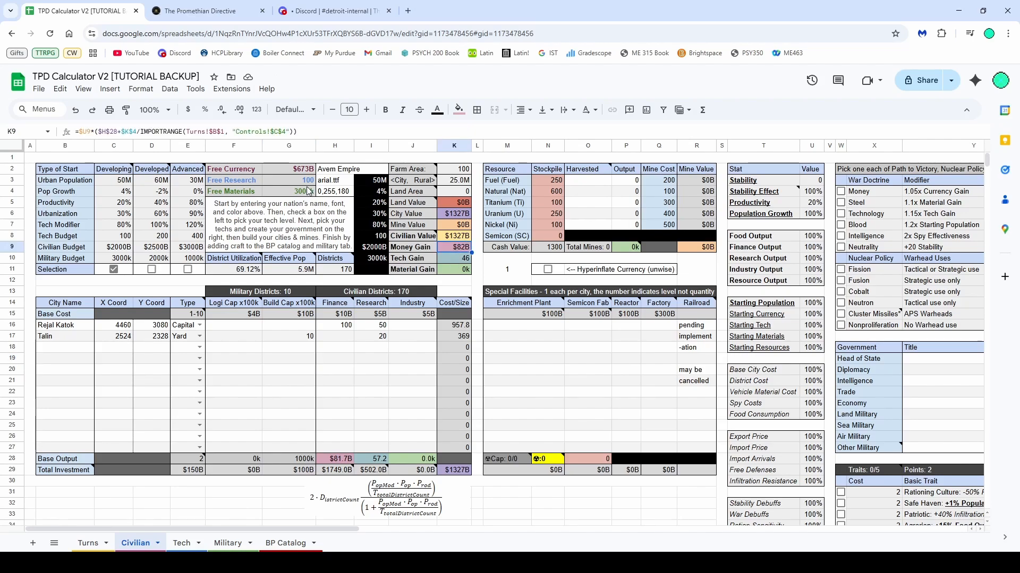
click(371, 336)
key(Delete)
click(369, 345)
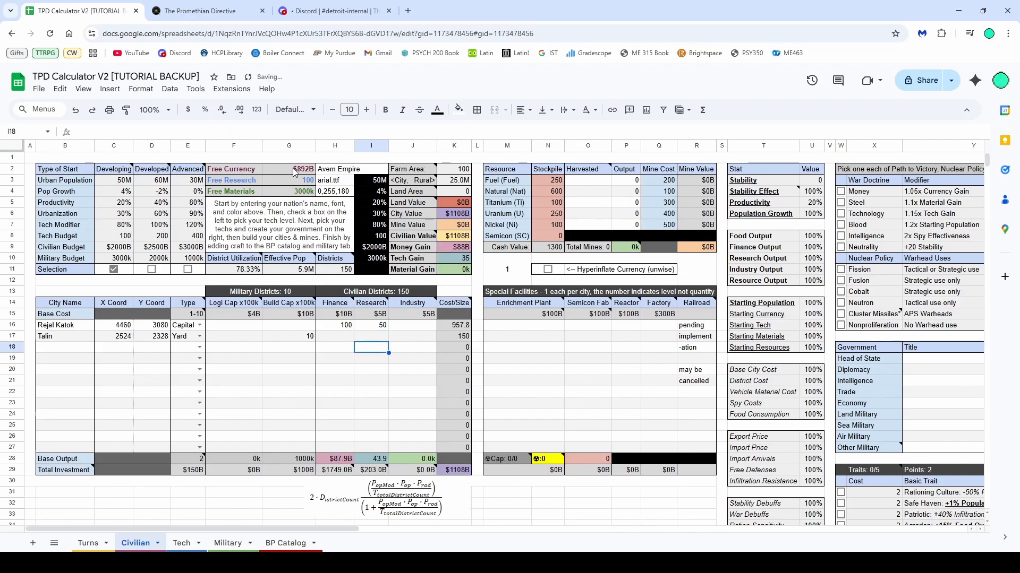
key(ctrl+z)
Inspect the formulas behind the Tech Gain and Material Gain cells
click(394, 362)
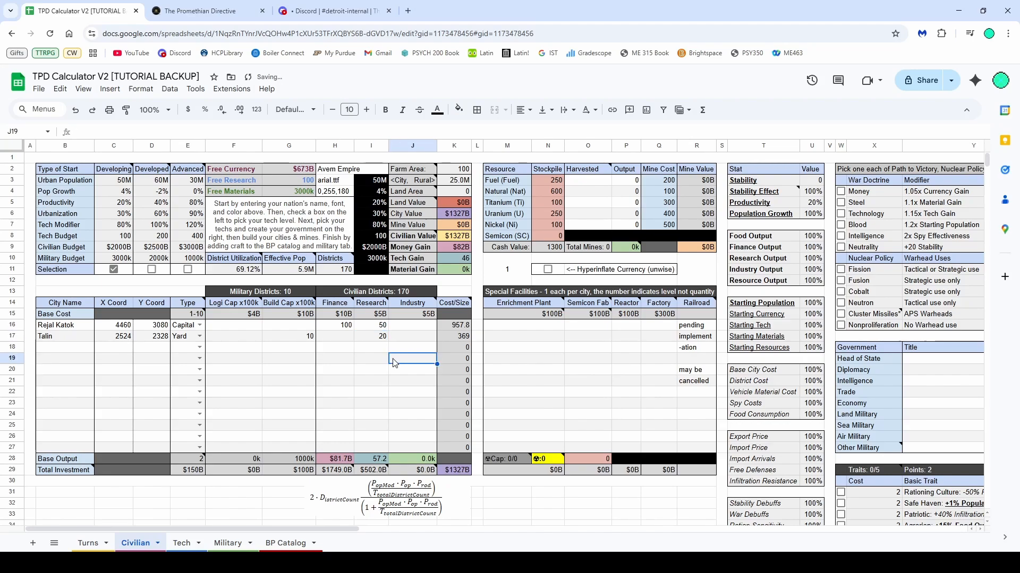
click(455, 248)
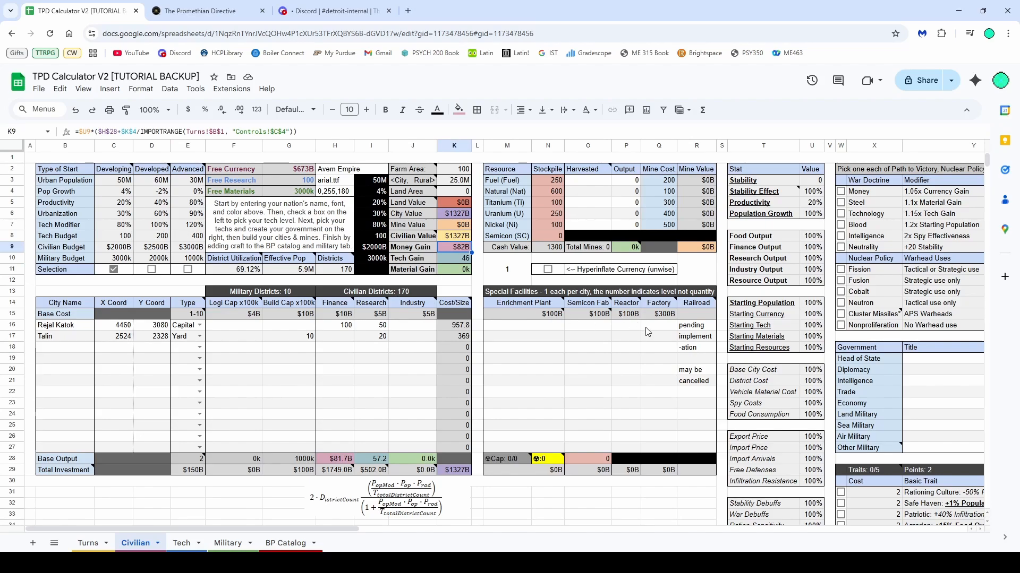
key(Down)
key(Down)
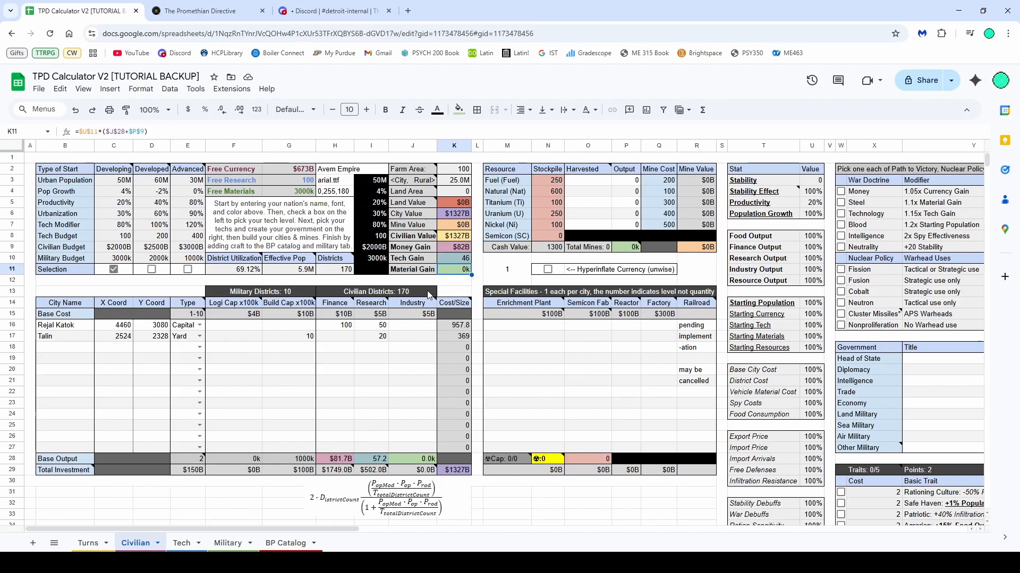
mouse_move(435, 313)
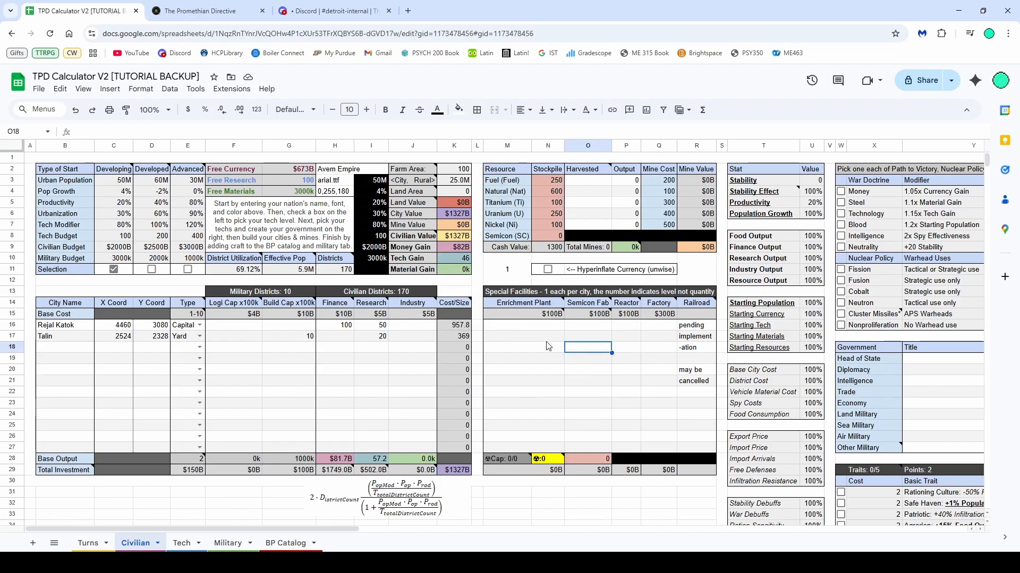
Read the notes on the Special Facilities headers for Enrichment Plant, Semicon Fab and Reactor
click(535, 327)
mouse_move(600, 308)
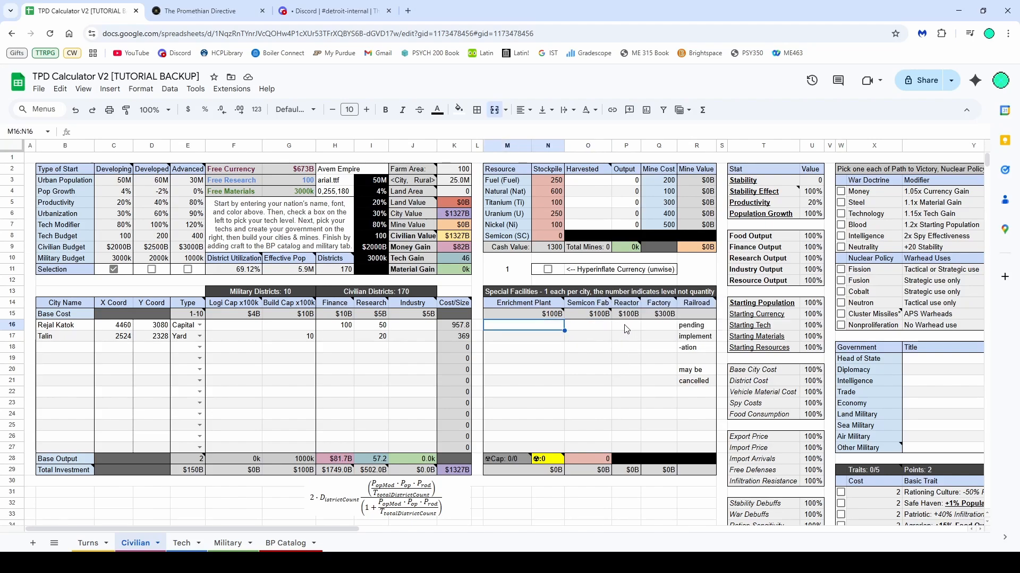
drag(626, 330, 542, 327)
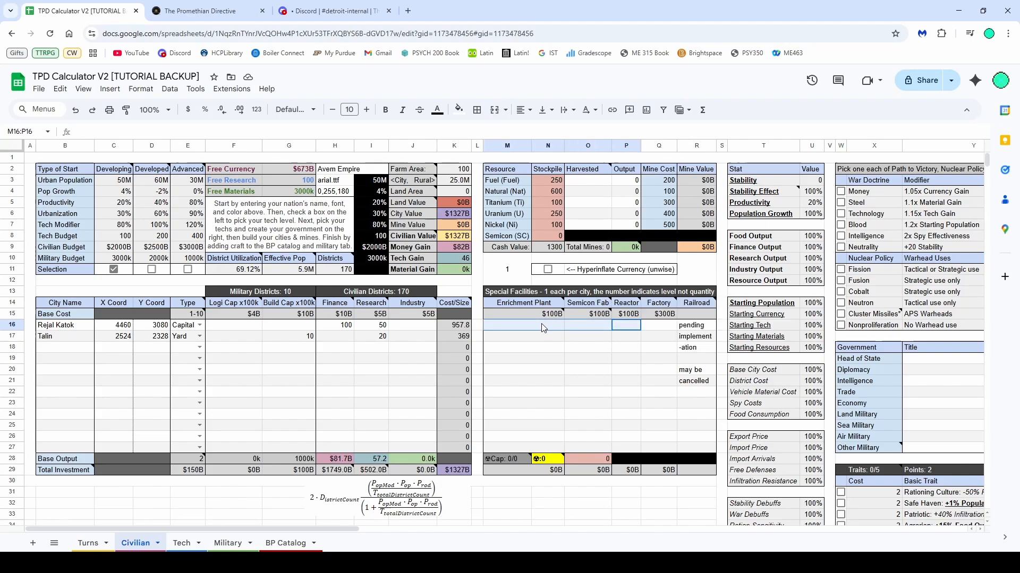
click(591, 291)
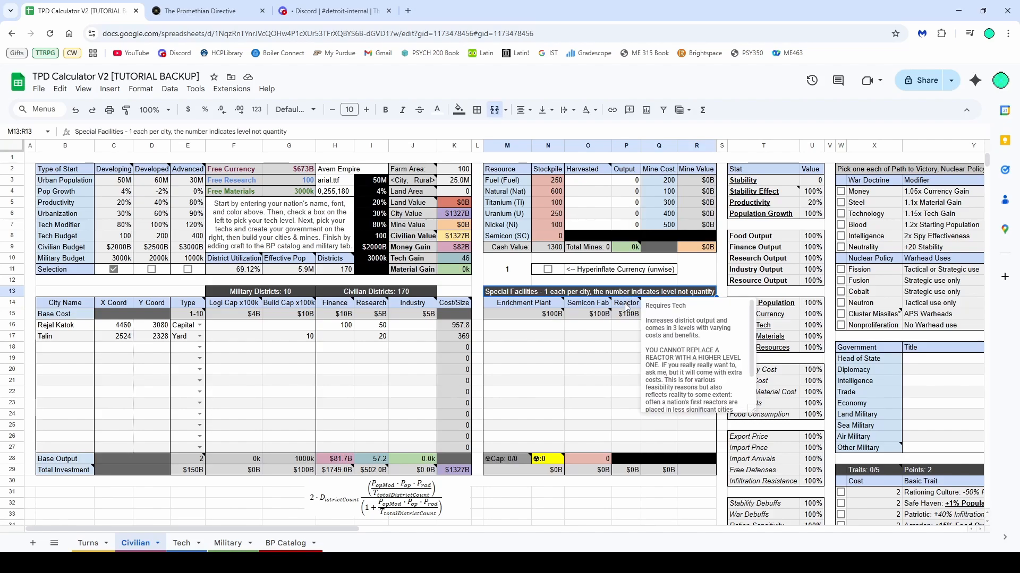
click(592, 340)
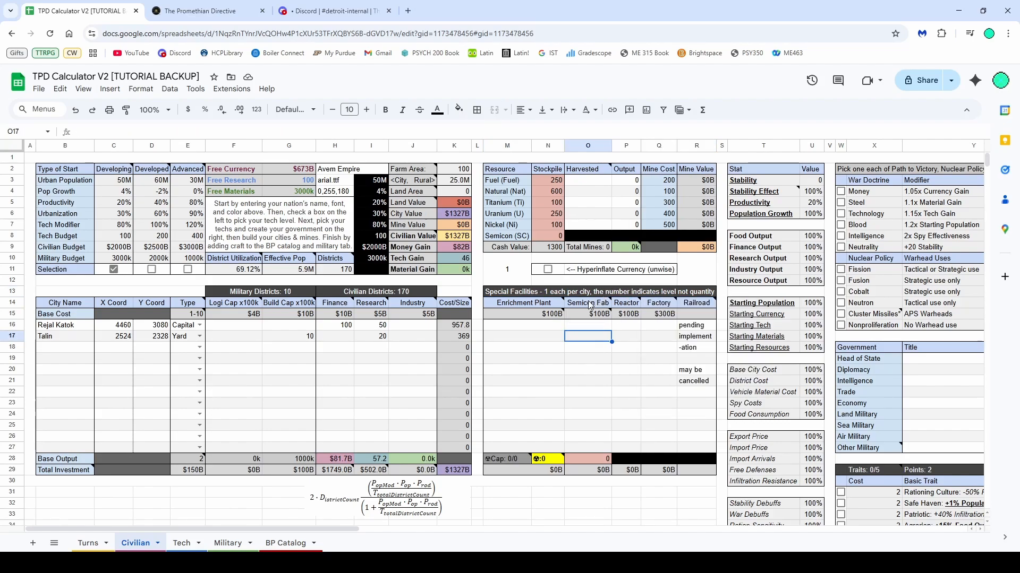
mouse_move(589, 305)
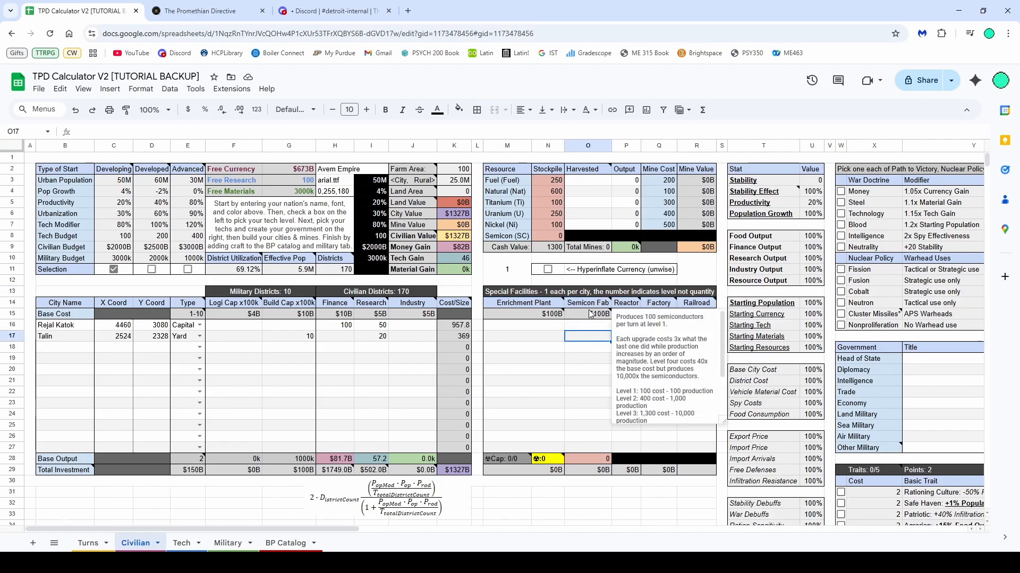
click(579, 328)
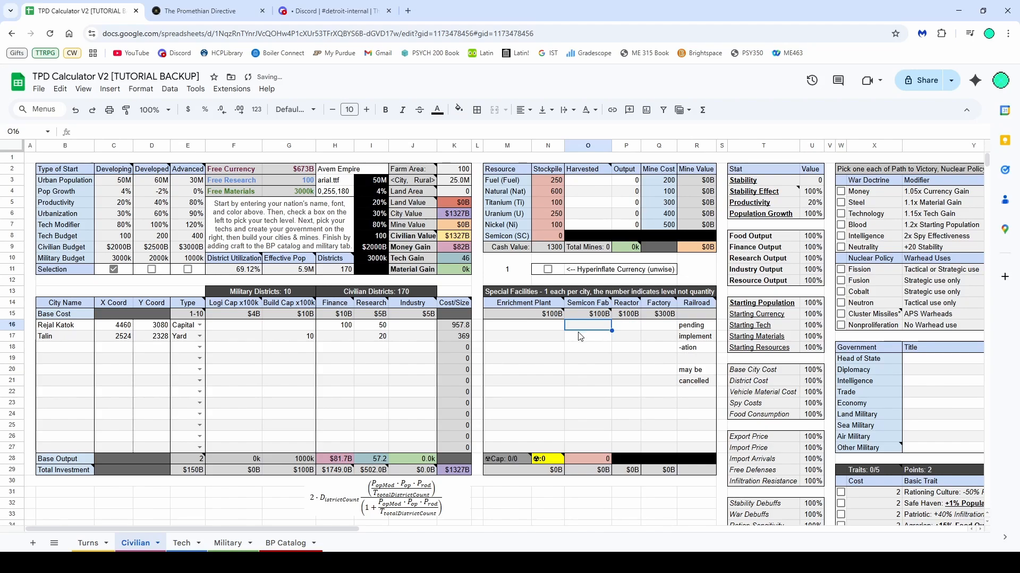
click(600, 359)
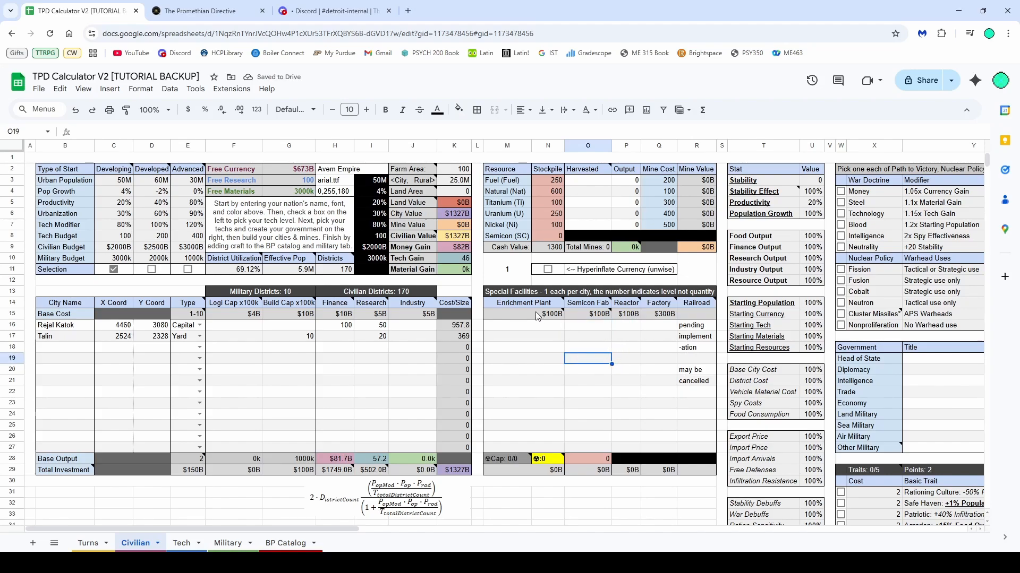
mouse_move(536, 311)
click(584, 305)
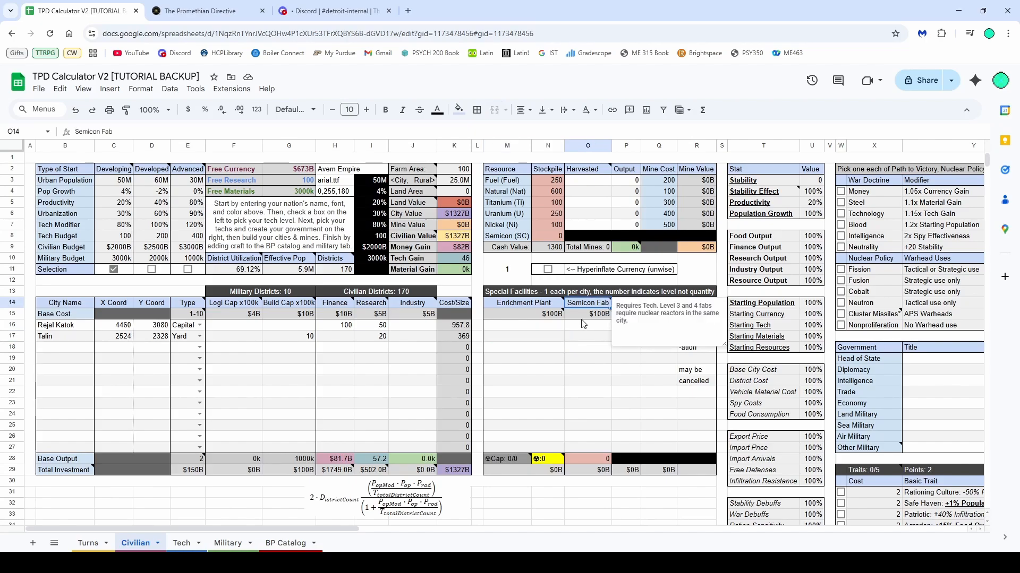
key(Right)
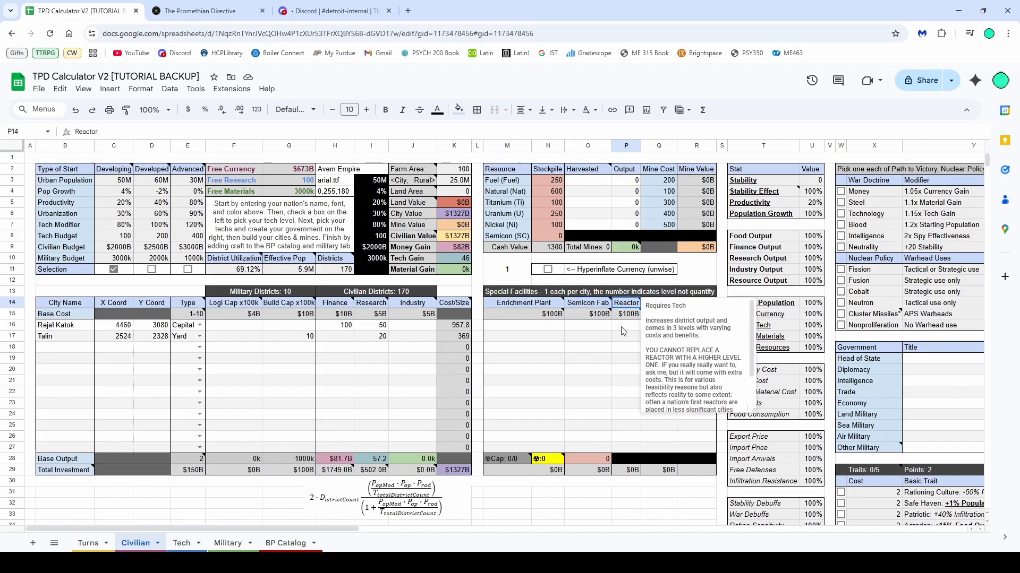
scroll(676, 352, down, 2)
click(621, 346)
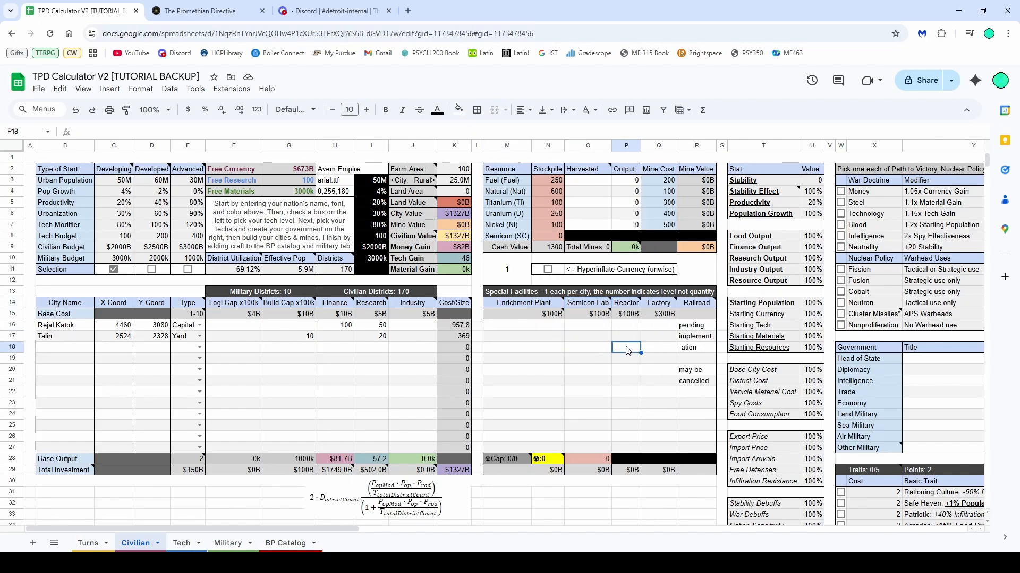
Examine the Stat column values and the Stability formula, then the traits list below
drag(336, 530, 517, 534)
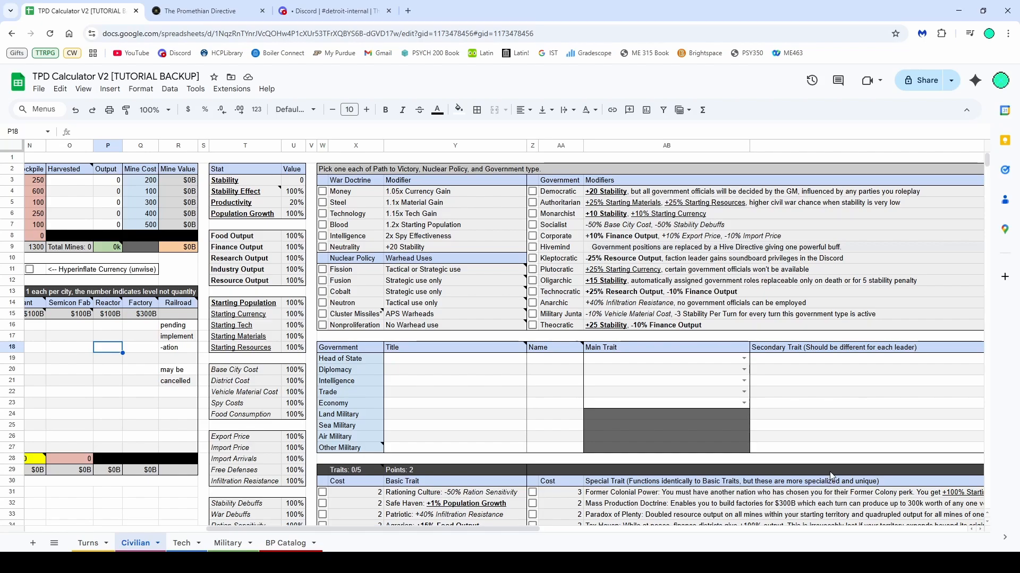
drag(244, 169, 296, 175)
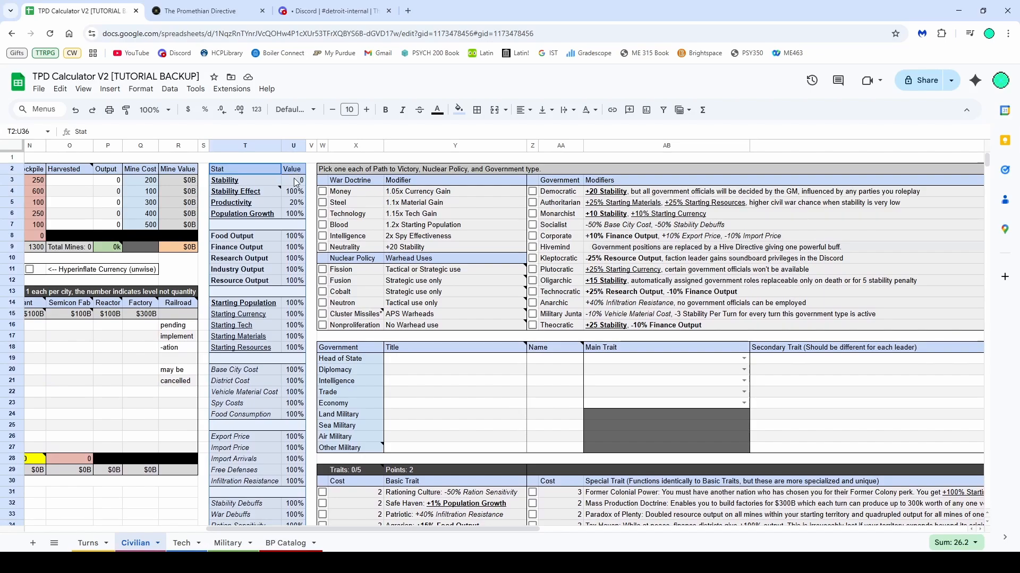
click(302, 183)
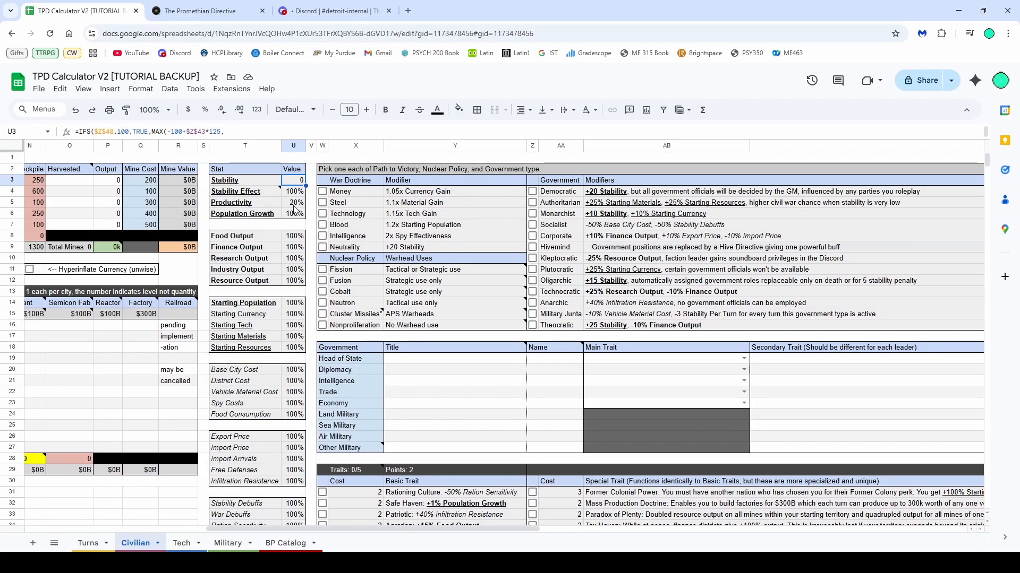
scroll(296, 263, down, 5)
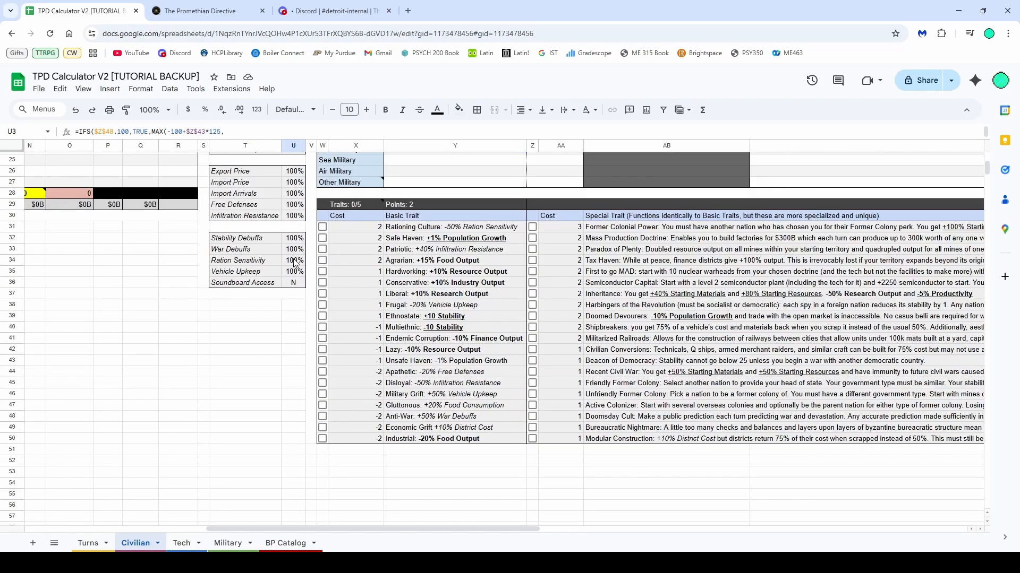
Read the notes on the Stability Effect stat and the Nuclear Policy warhead uses
scroll(300, 268, up, 3)
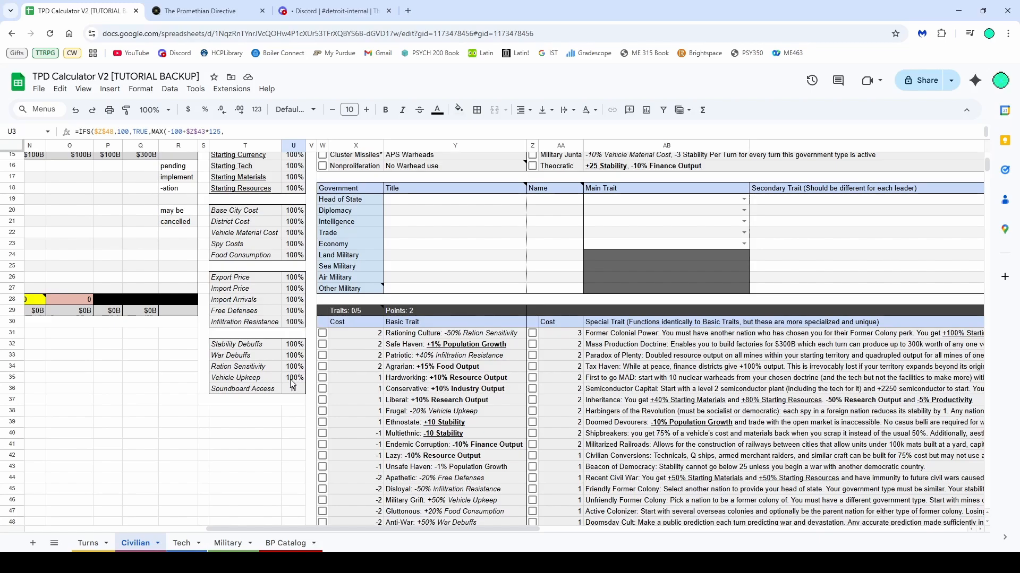
scroll(297, 366, up, 3)
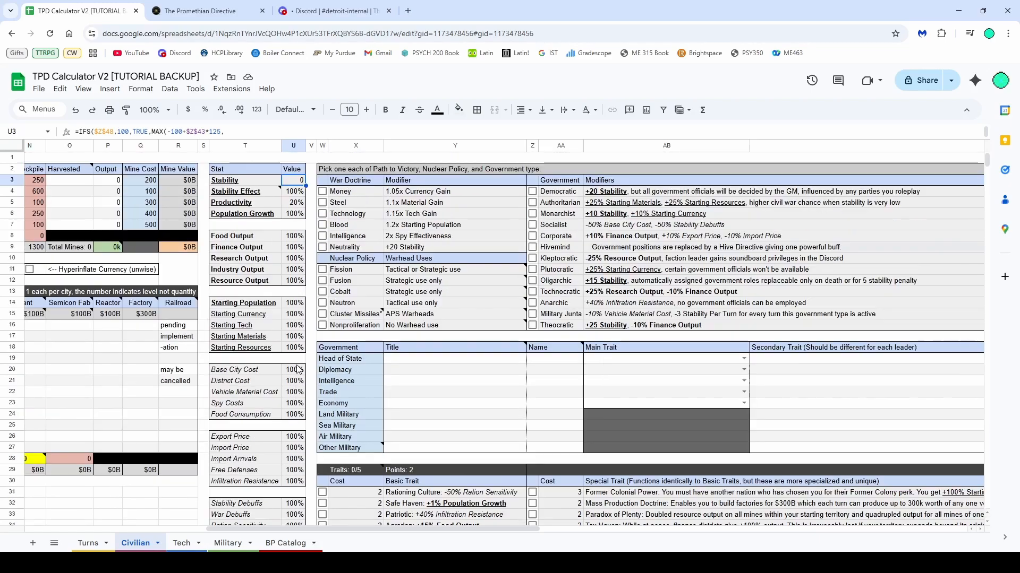
click(424, 280)
scroll(297, 332, down, 3)
scroll(379, 351, up, 3)
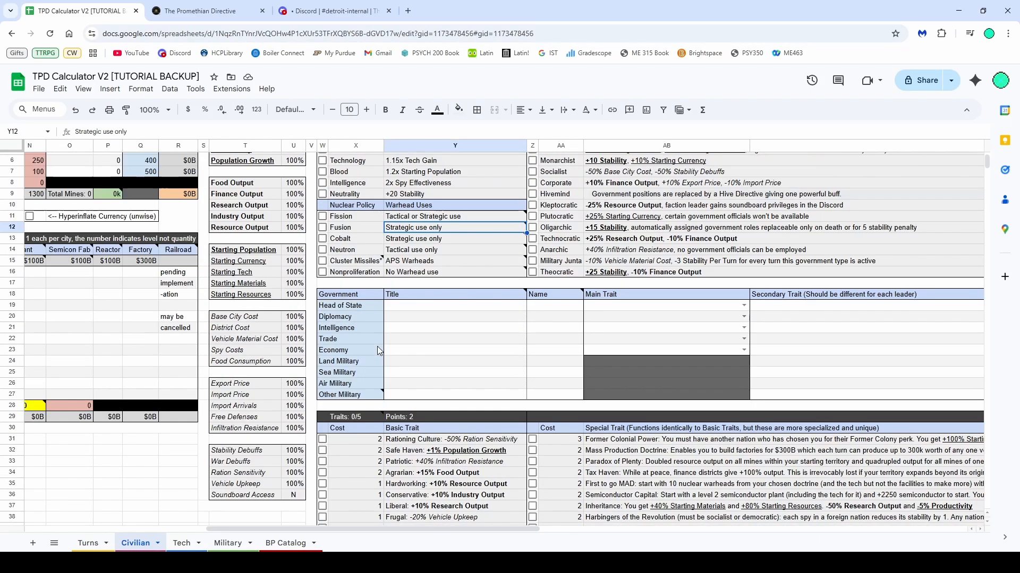
click(271, 194)
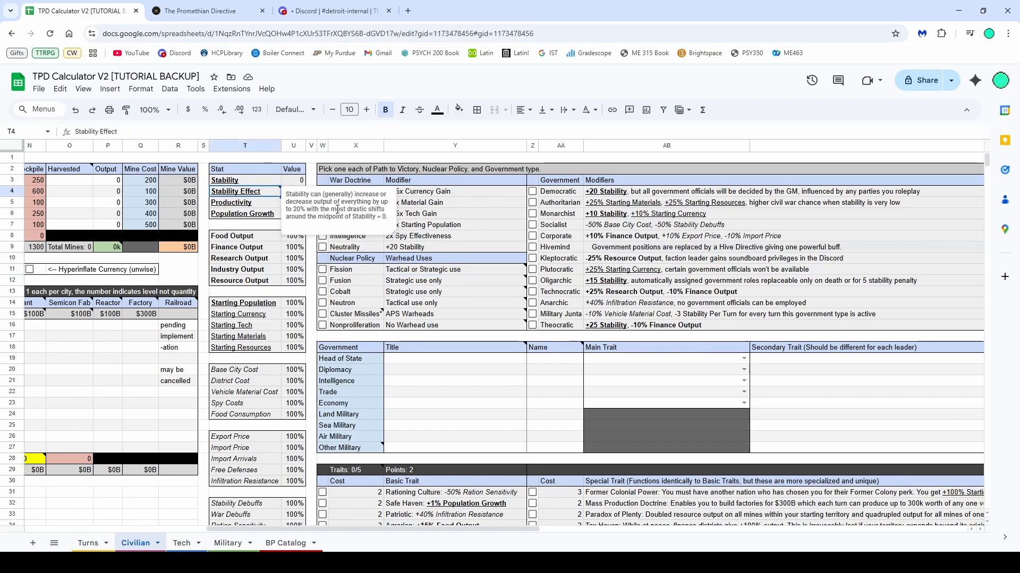
click(410, 259)
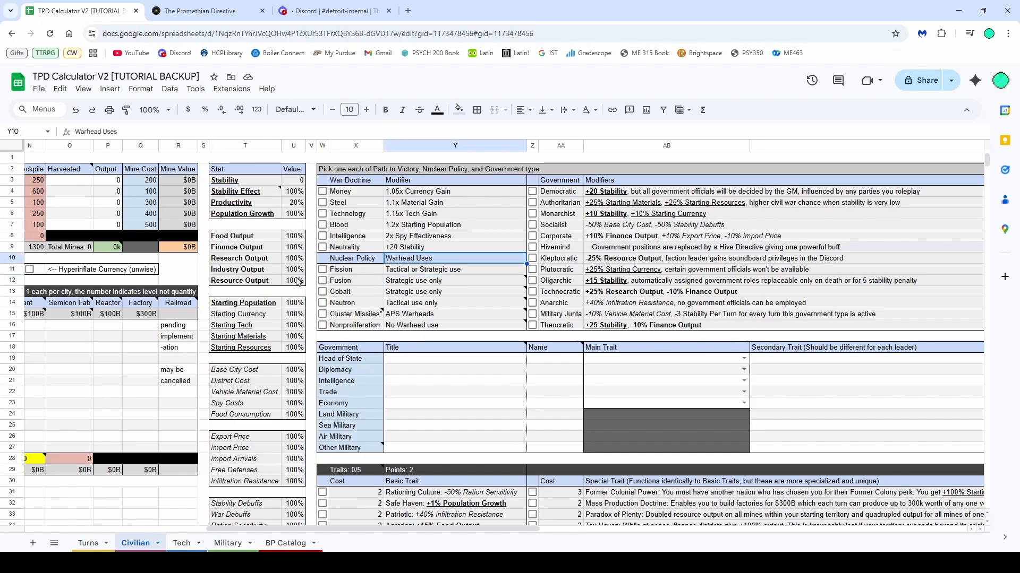
scroll(271, 207, down, 4)
scroll(422, 353, up, 4)
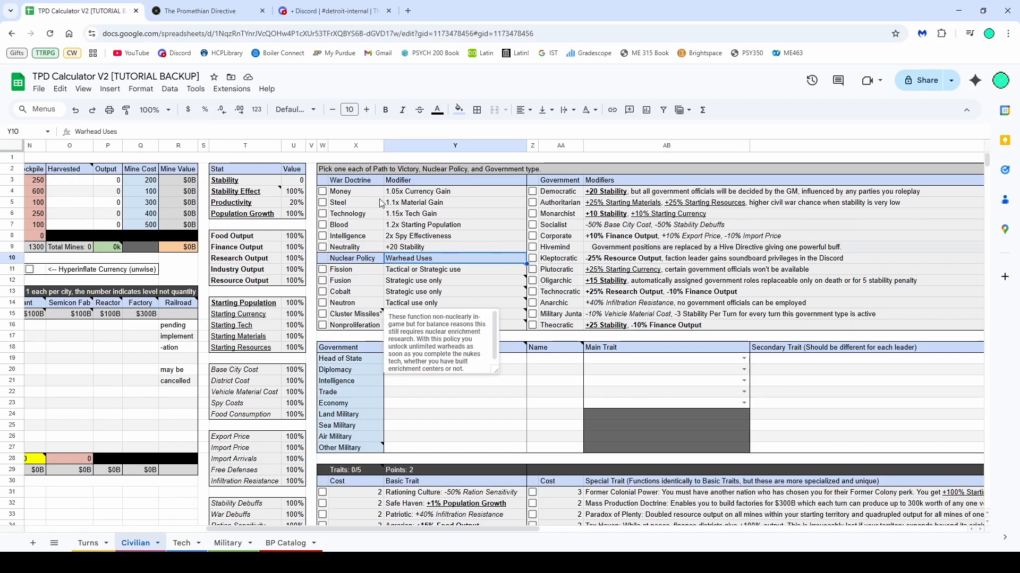
Tick the Money war doctrine, the Fusion nuclear policy and the Monarchist government
click(326, 200)
click(322, 192)
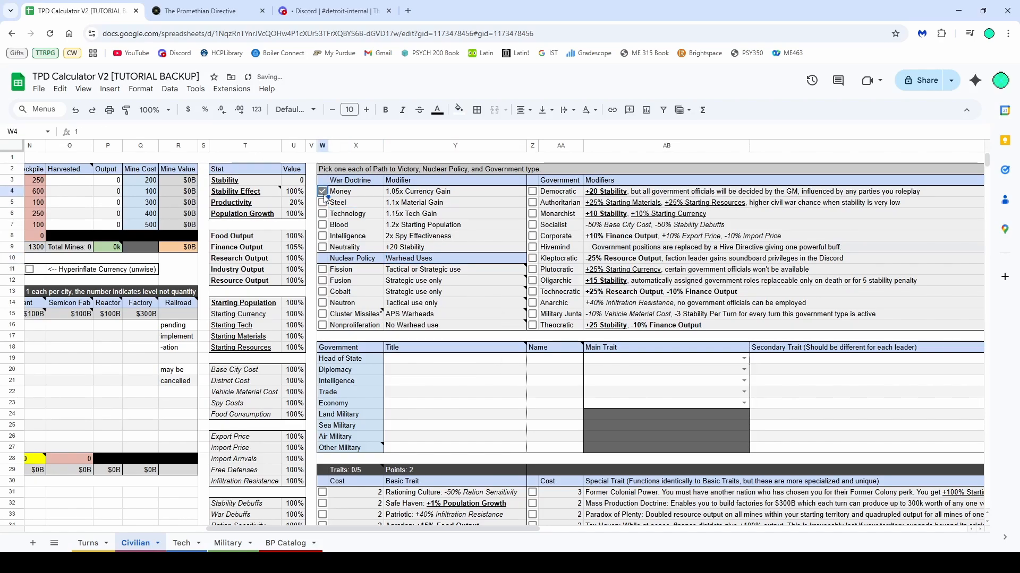
click(322, 281)
click(532, 214)
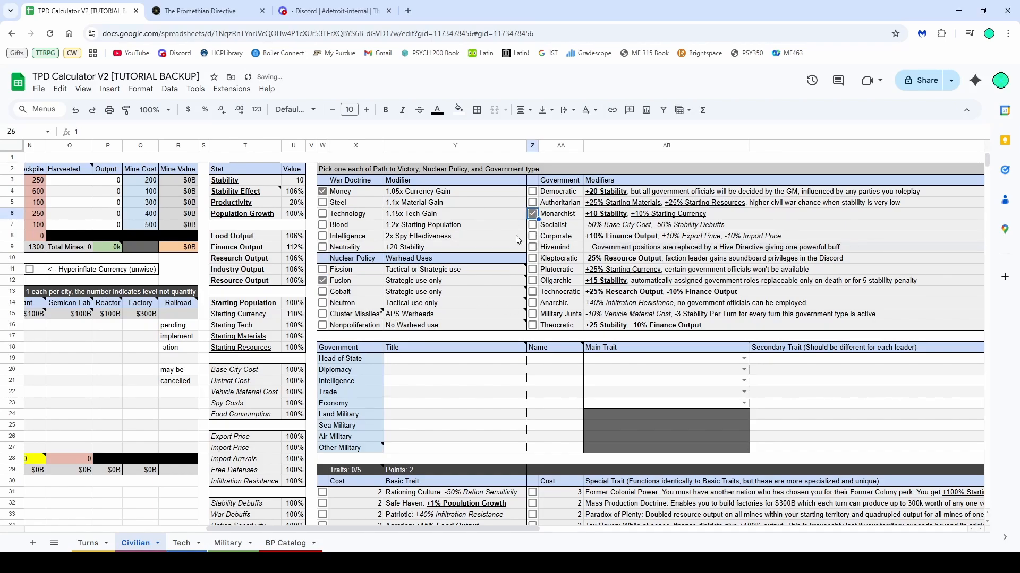
Read the traits limit note and inspect the government leaders table
scroll(515, 235, down, 4)
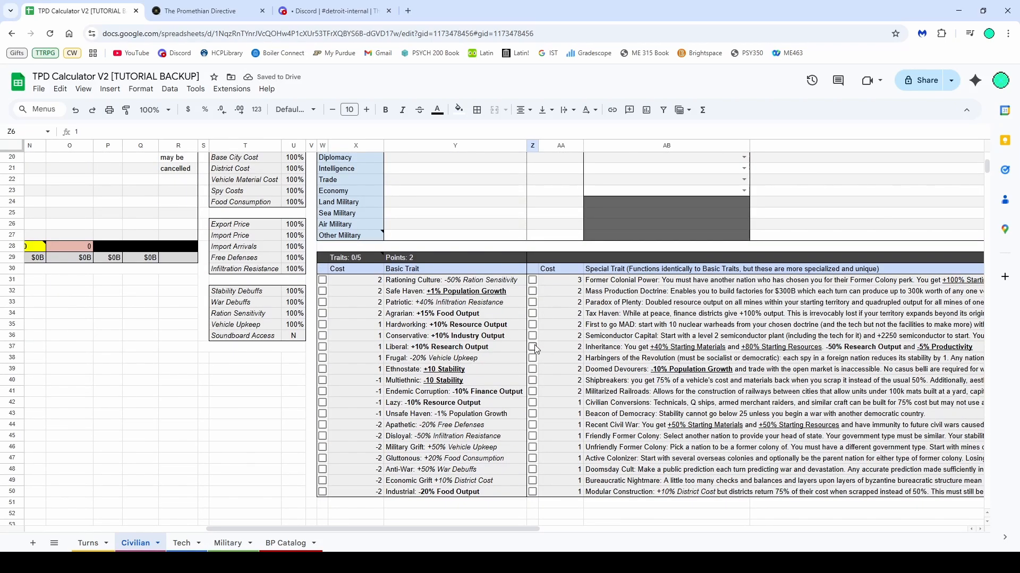
mouse_move(354, 259)
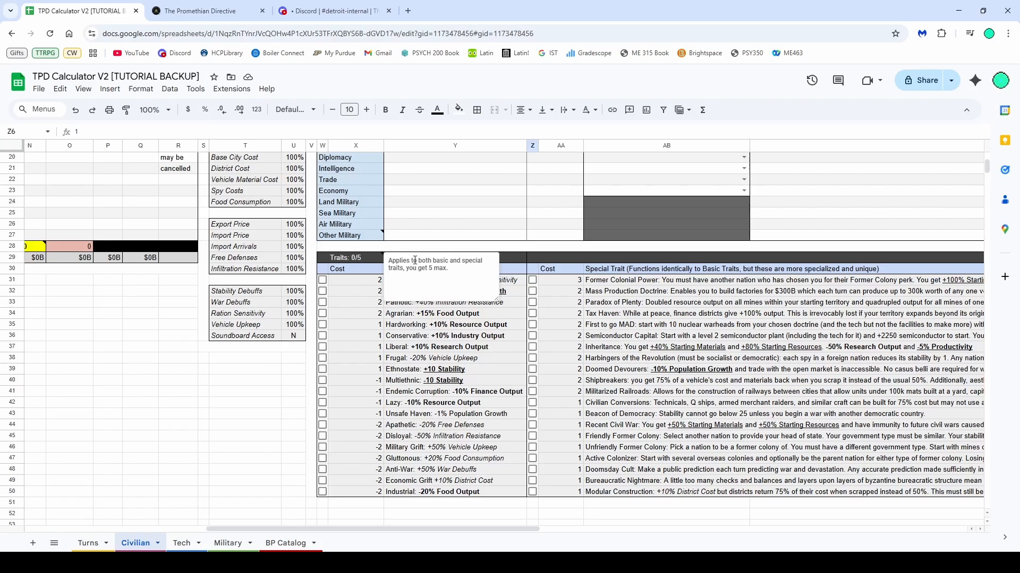
click(438, 248)
scroll(413, 301, up, 3)
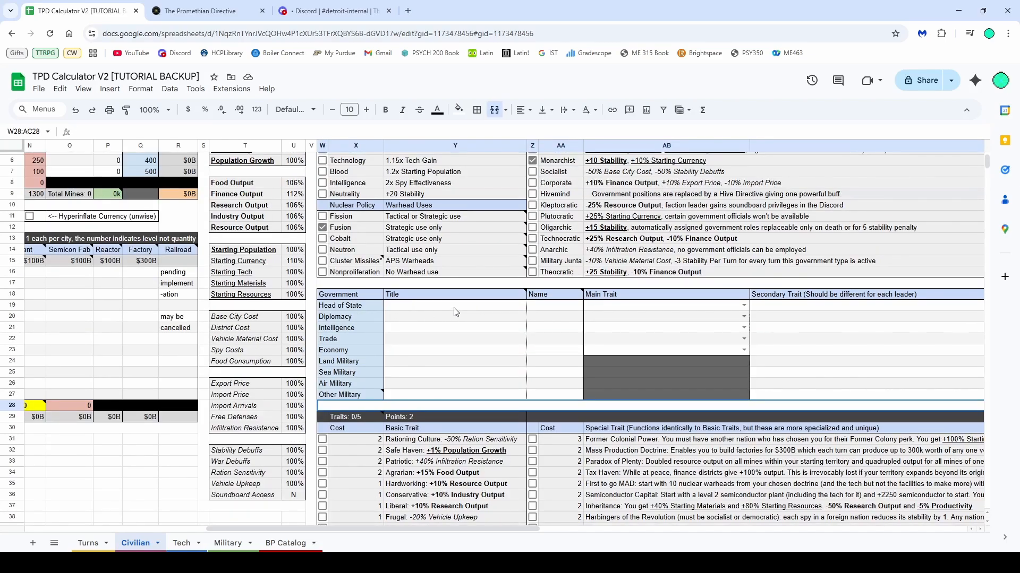
drag(454, 312, 609, 359)
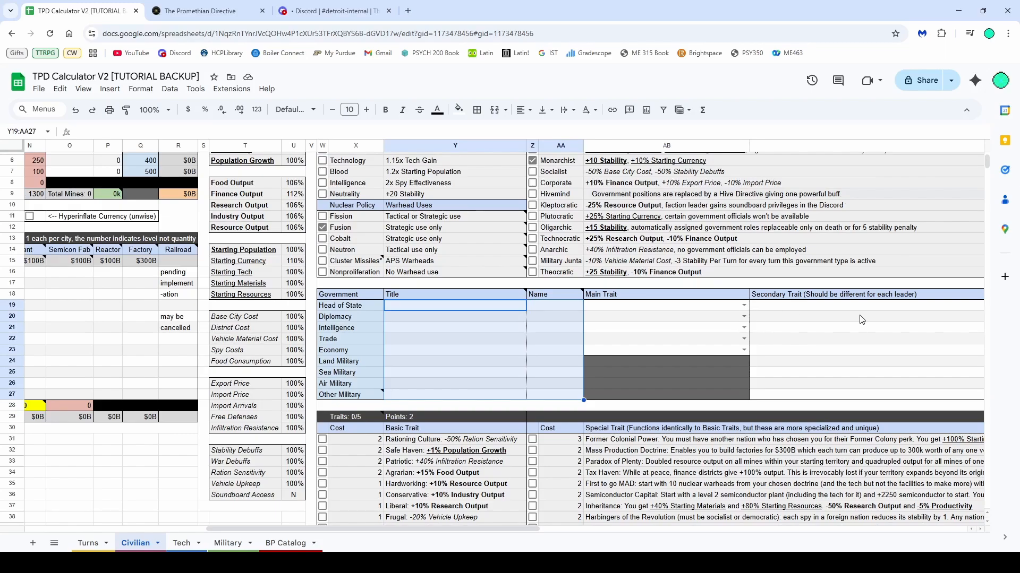
click(822, 319)
scroll(822, 319, up, 2)
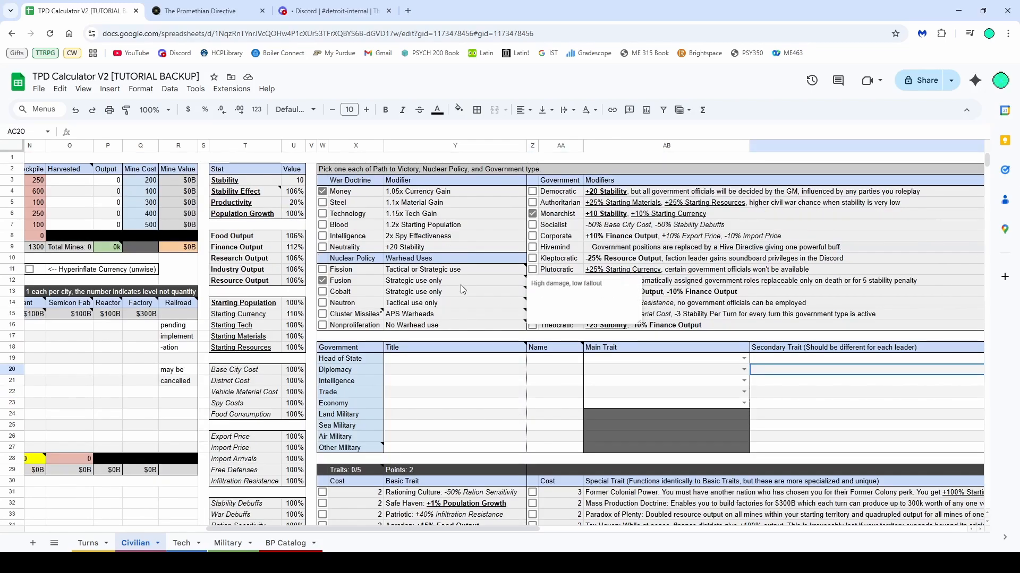
Change the war doctrine to Steel
click(377, 224)
click(410, 238)
click(407, 248)
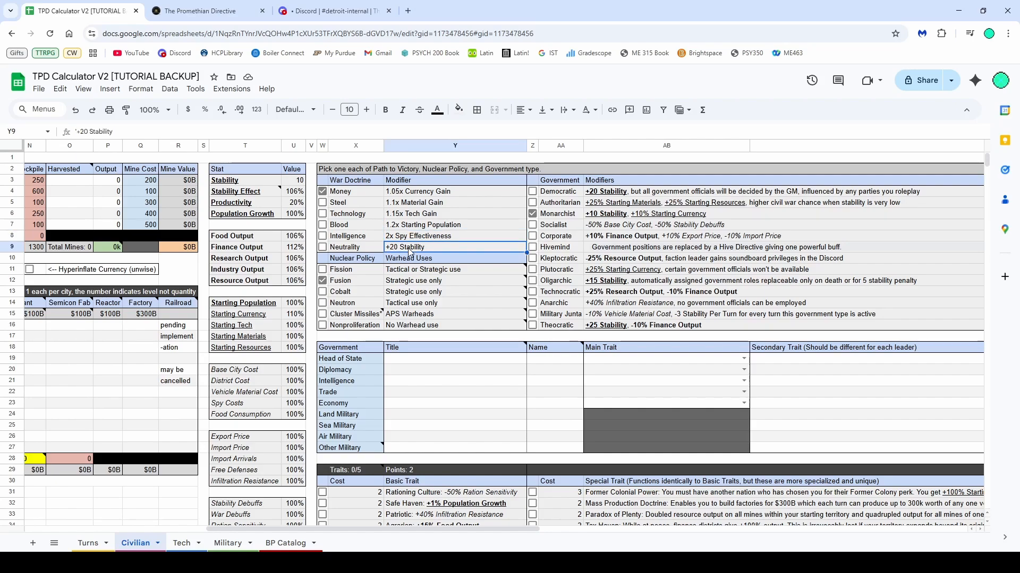
click(322, 202)
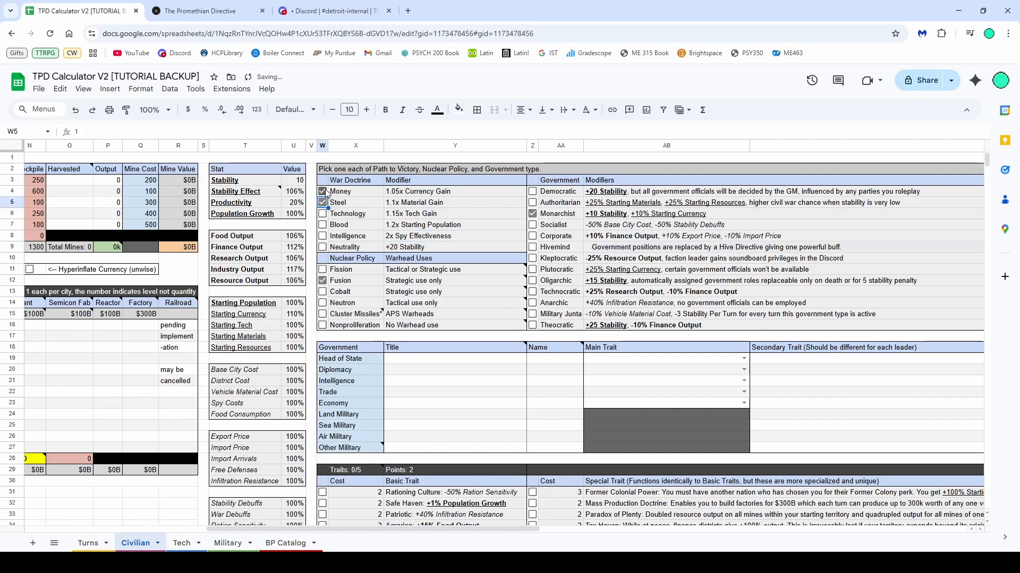
click(365, 203)
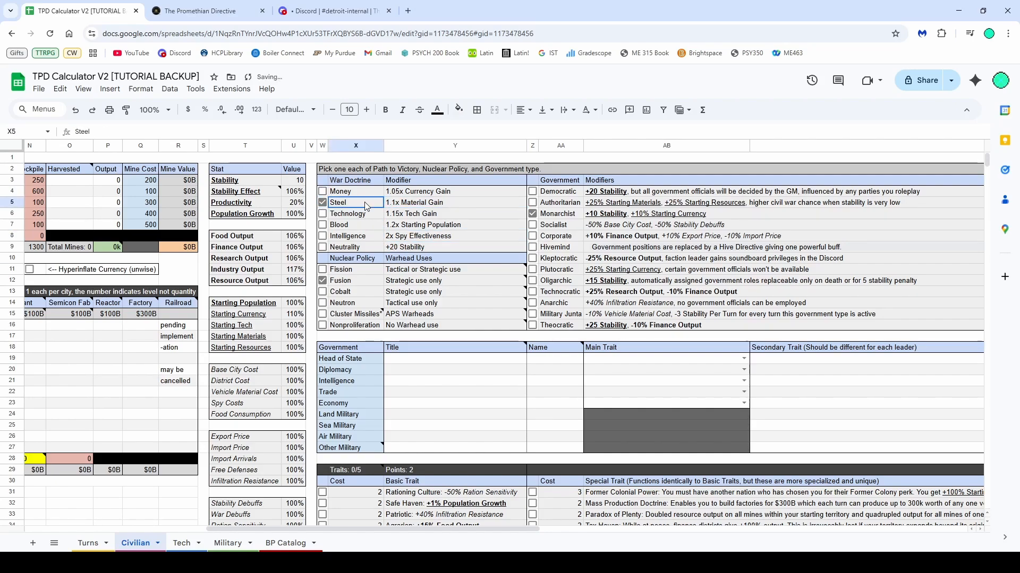
Examine the war doctrine and nuclear policy modifier cells and their notes
click(396, 204)
click(396, 206)
click(354, 206)
click(418, 205)
click(358, 205)
click(397, 206)
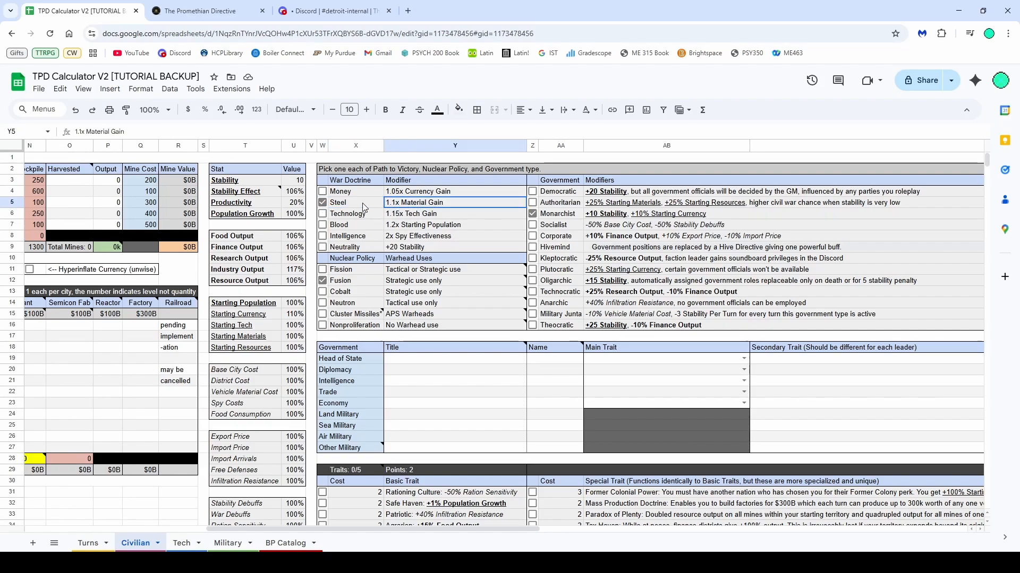
drag(363, 204, 359, 204)
click(399, 213)
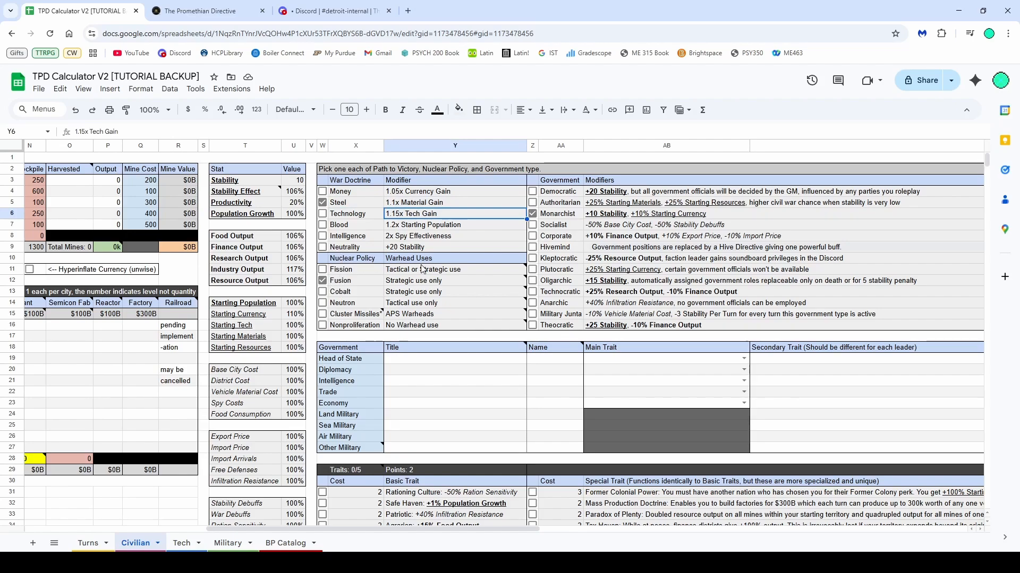
drag(403, 258, 373, 328)
click(393, 294)
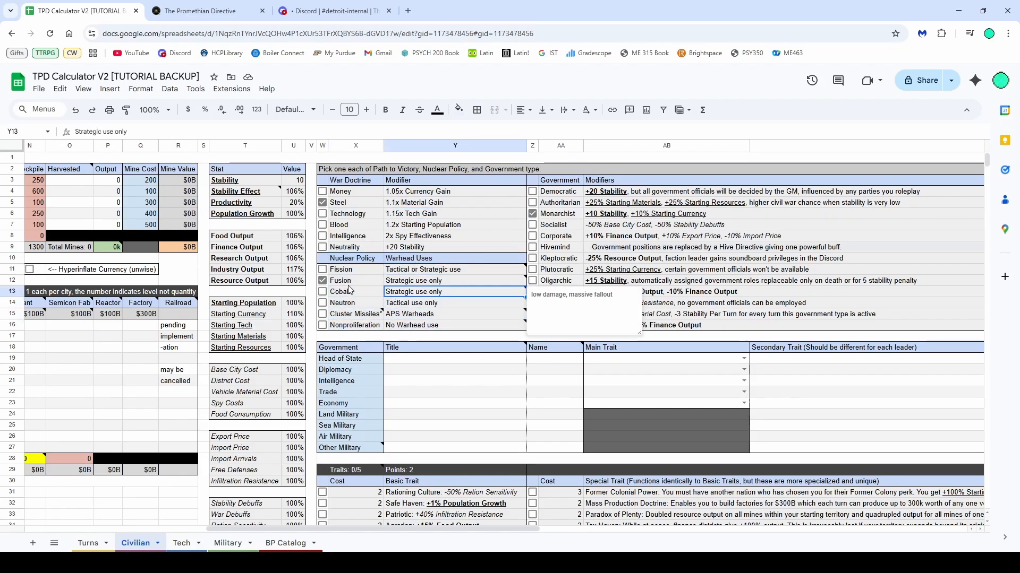
Change the nuclear policy to Fission
click(322, 281)
click(322, 270)
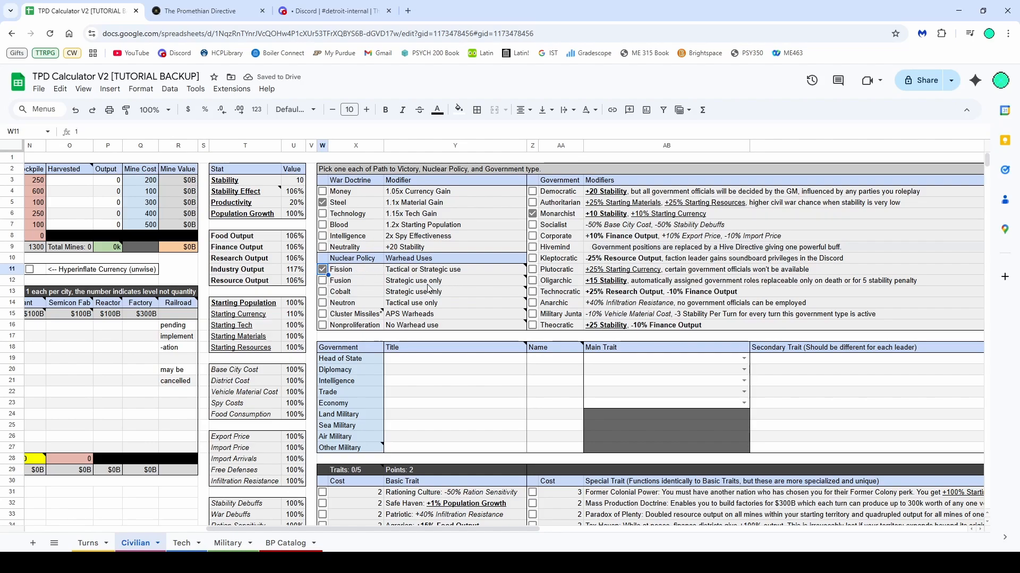
mouse_move(422, 274)
click(557, 225)
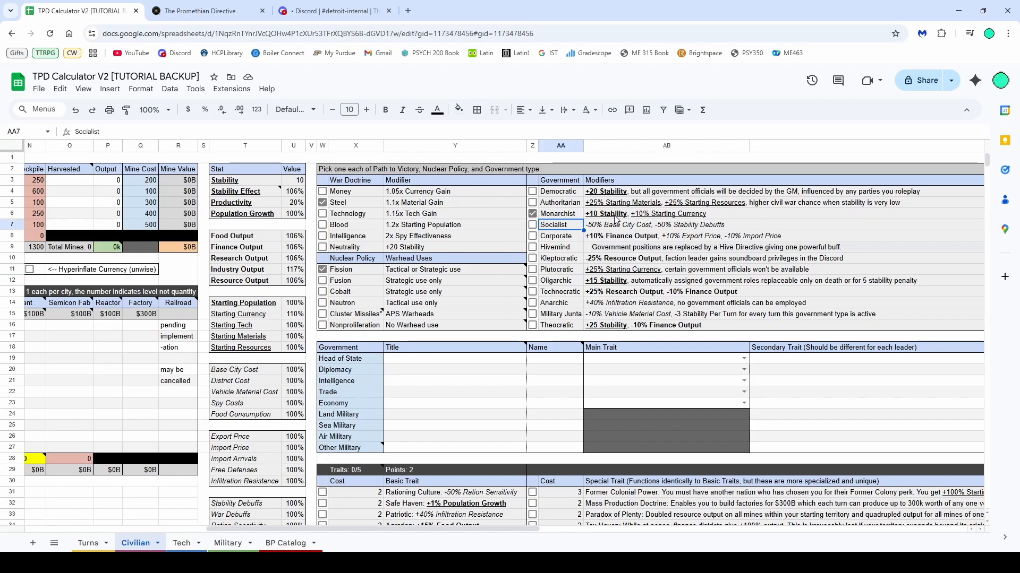
Try combining the Democratic and Monarchist governments
scroll(563, 223, down, 1)
scroll(563, 225, up, 1)
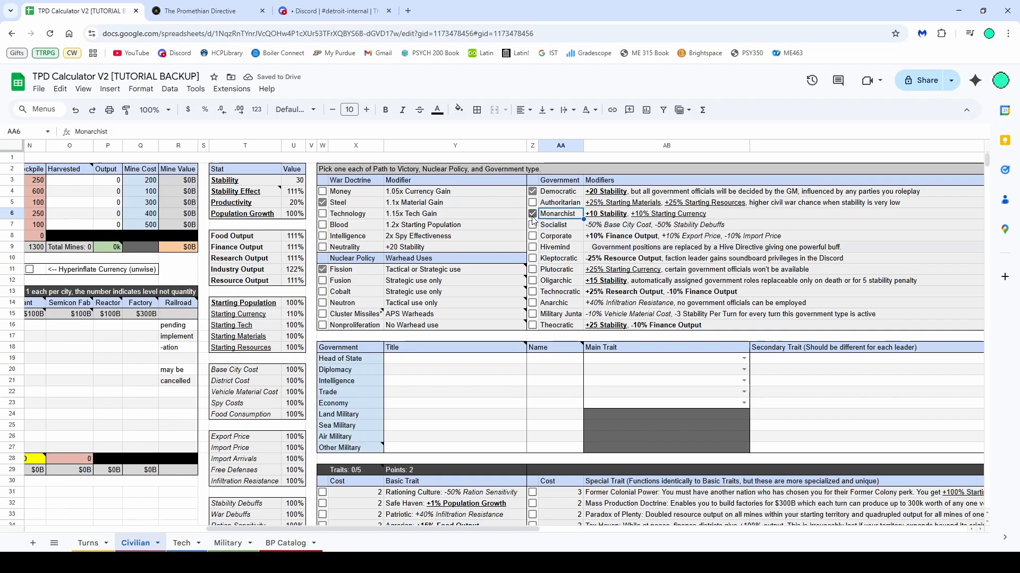
click(533, 215)
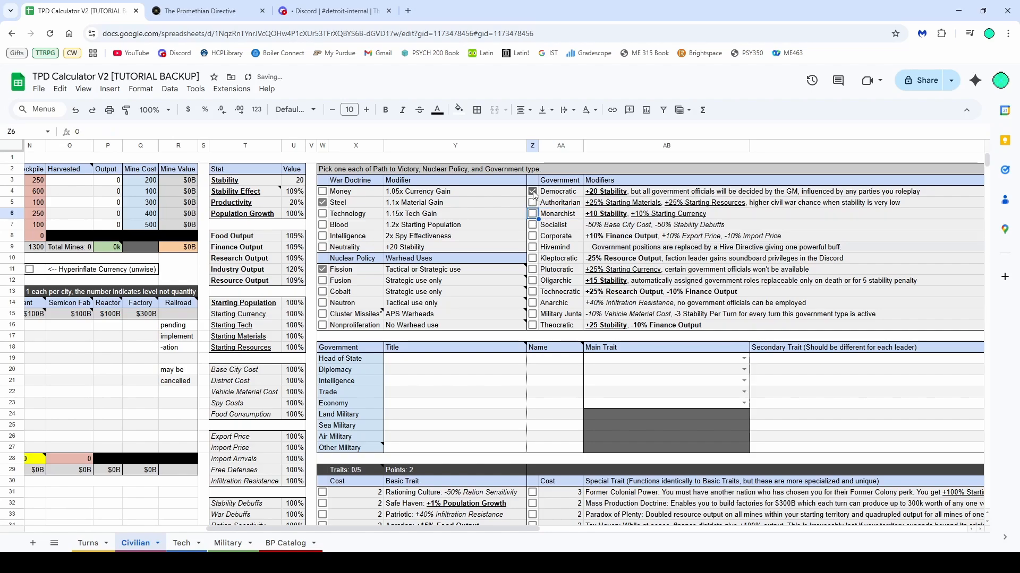
click(532, 192)
click(555, 213)
click(532, 191)
click(532, 214)
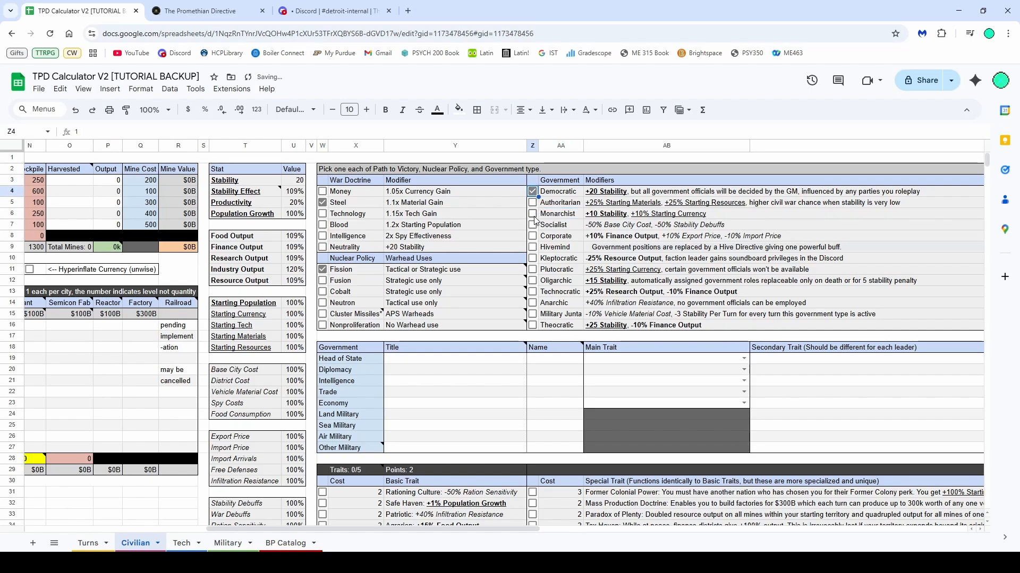
click(559, 215)
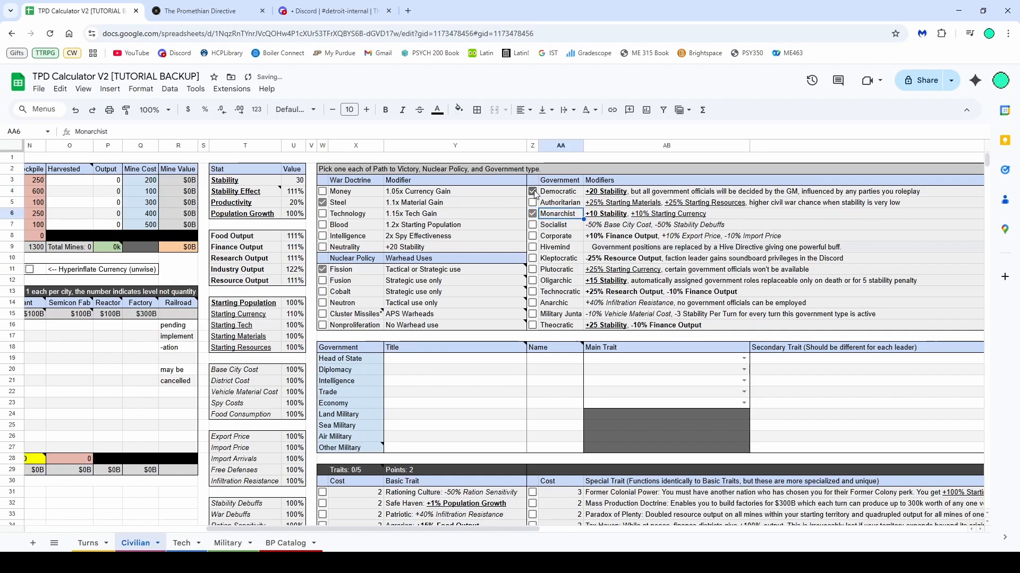
click(532, 192)
click(533, 214)
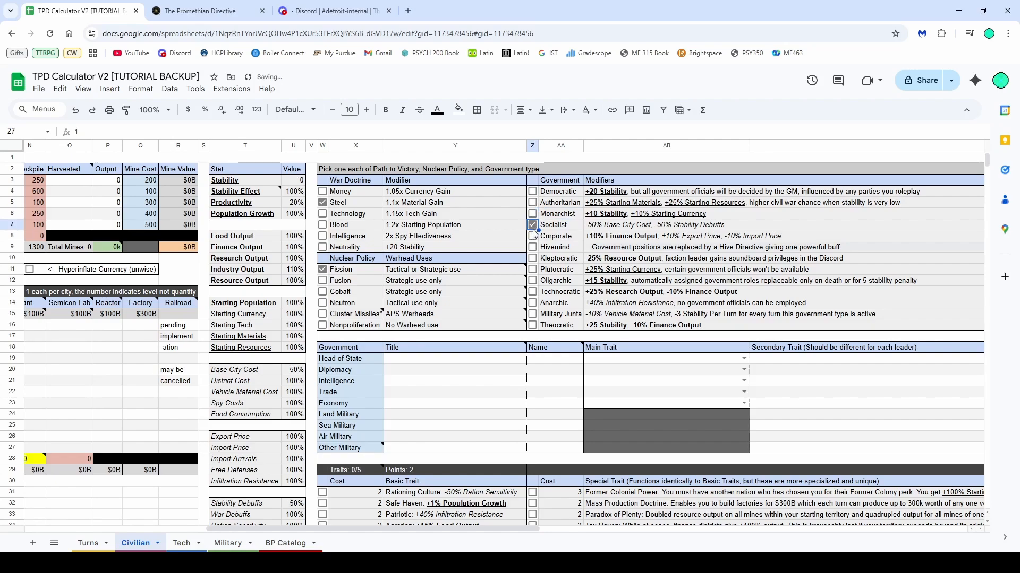
Try the Socialist, Kleptocratic and Corporate governments and restore Monarchist as the only government
click(532, 225)
click(531, 223)
click(532, 259)
click(533, 258)
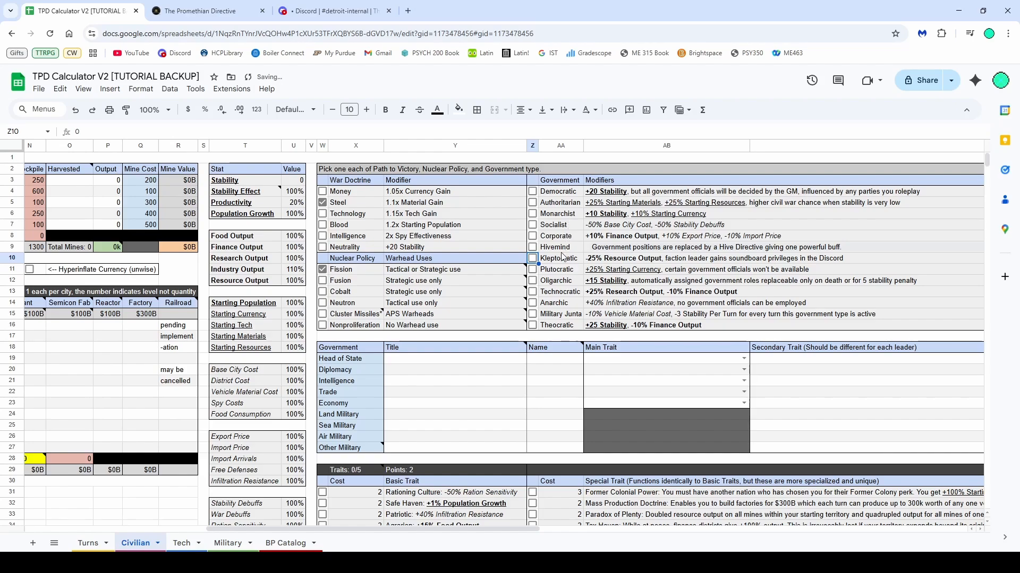
click(533, 236)
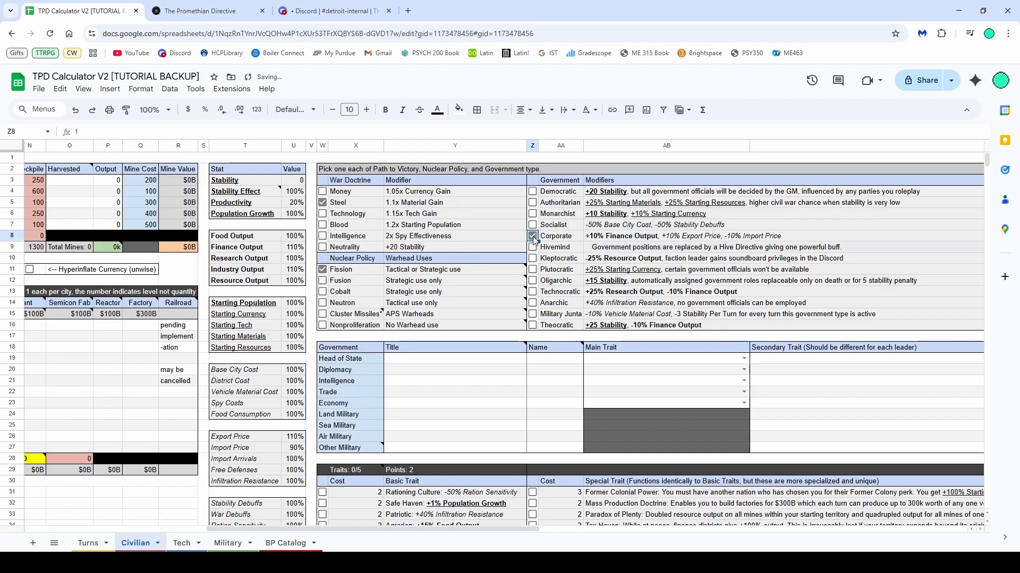
click(532, 191)
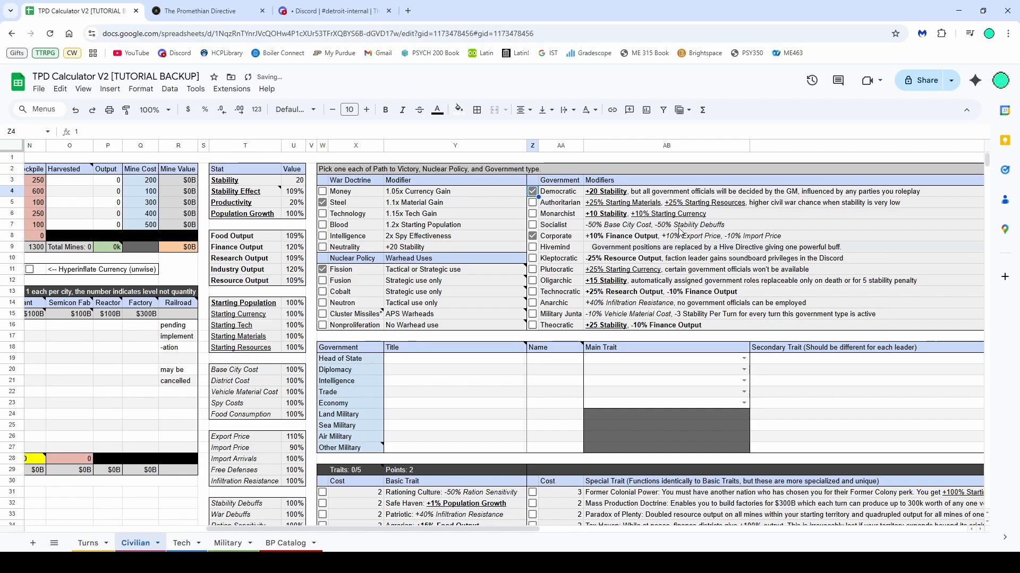
click(533, 236)
click(533, 191)
scroll(485, 282, down, 2)
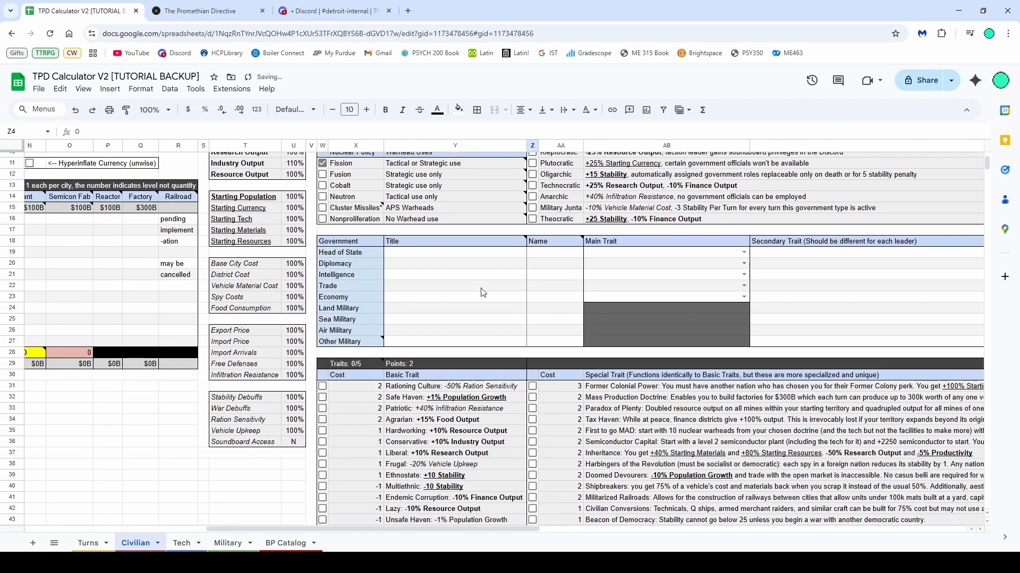
scroll(505, 274, up, 2)
click(532, 214)
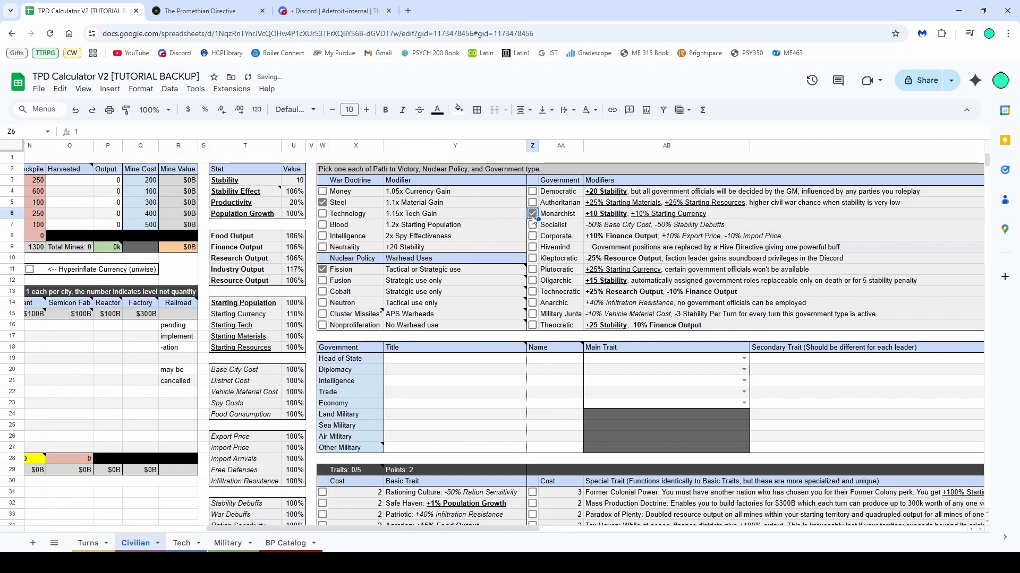
Set the Head of State title to Emperor and enter the leader's name
click(385, 361)
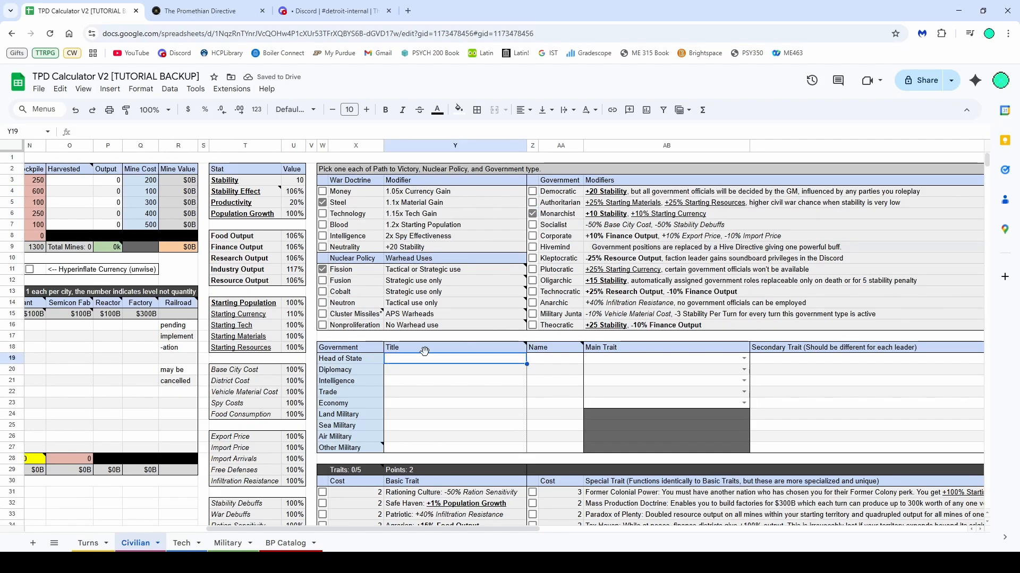
text(Emperor)
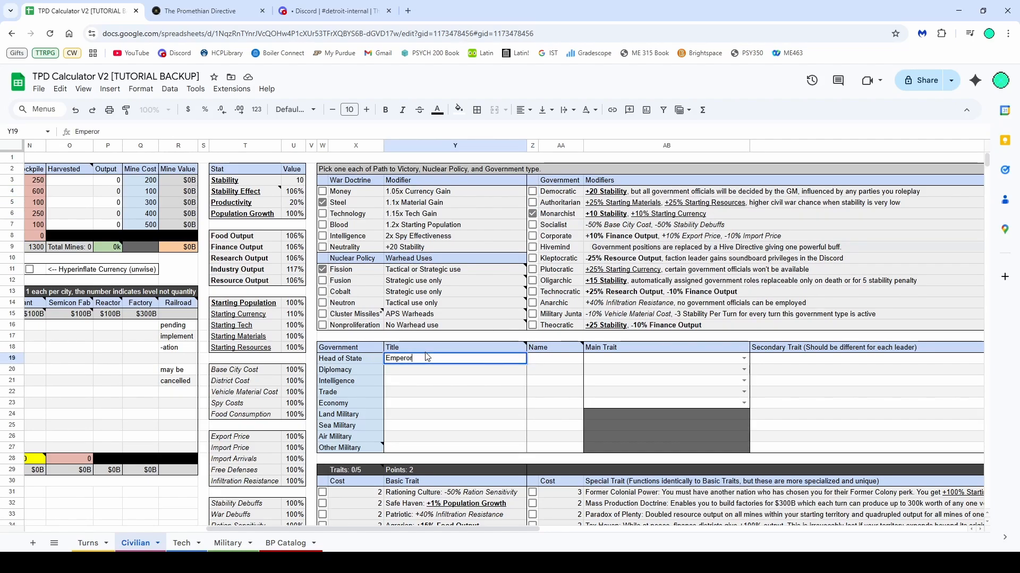
key(Return)
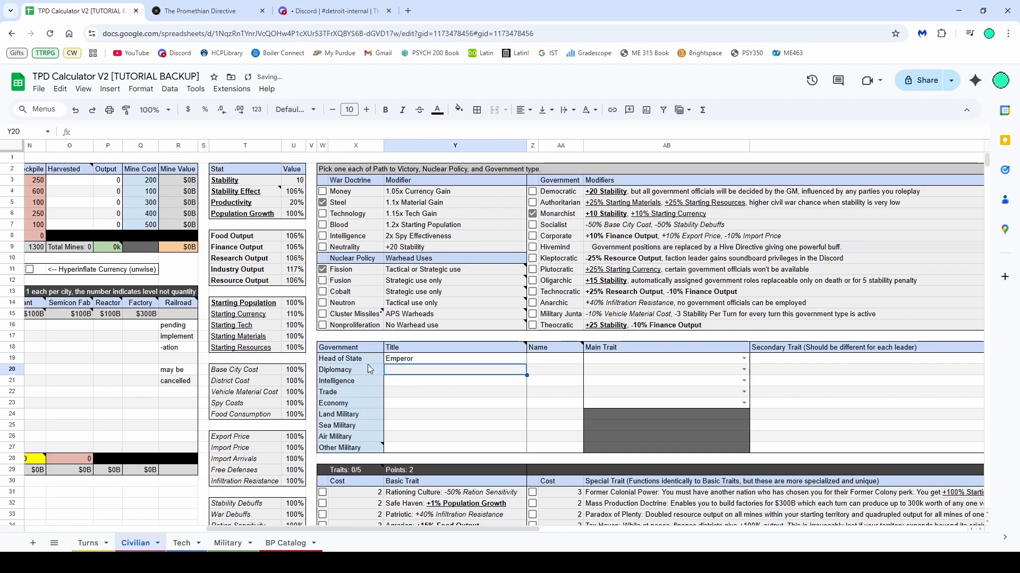
click(551, 364)
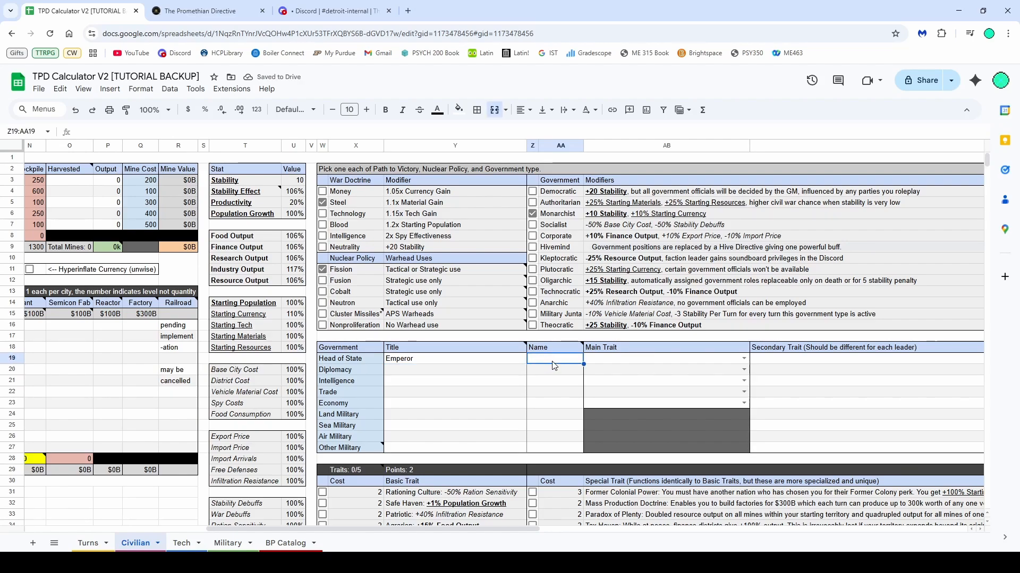
text(Nikolus Thunderbru)
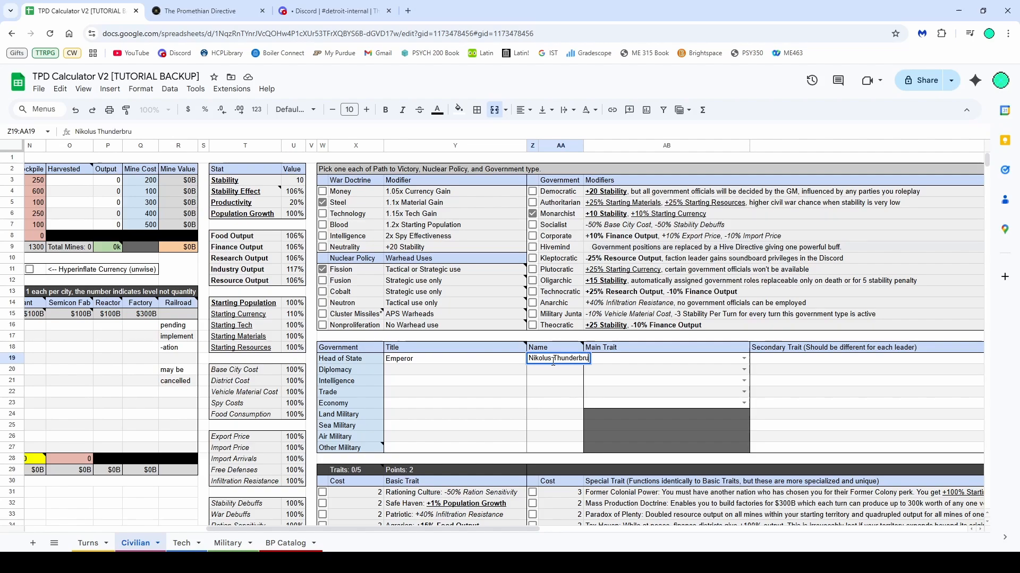
key(BackSpace)
text(idge)
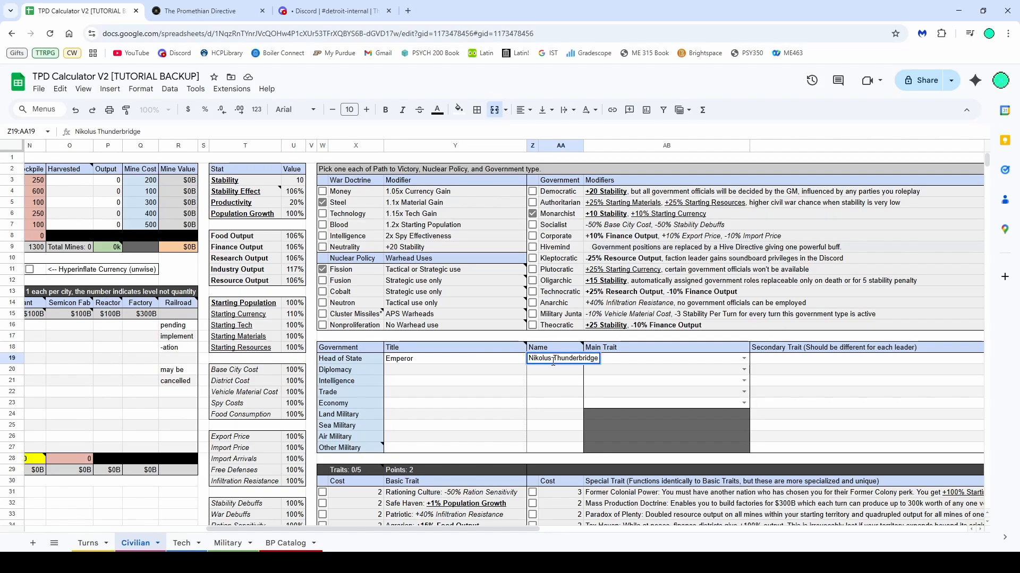
Set the Head of State's main trait to Populist
click(743, 358)
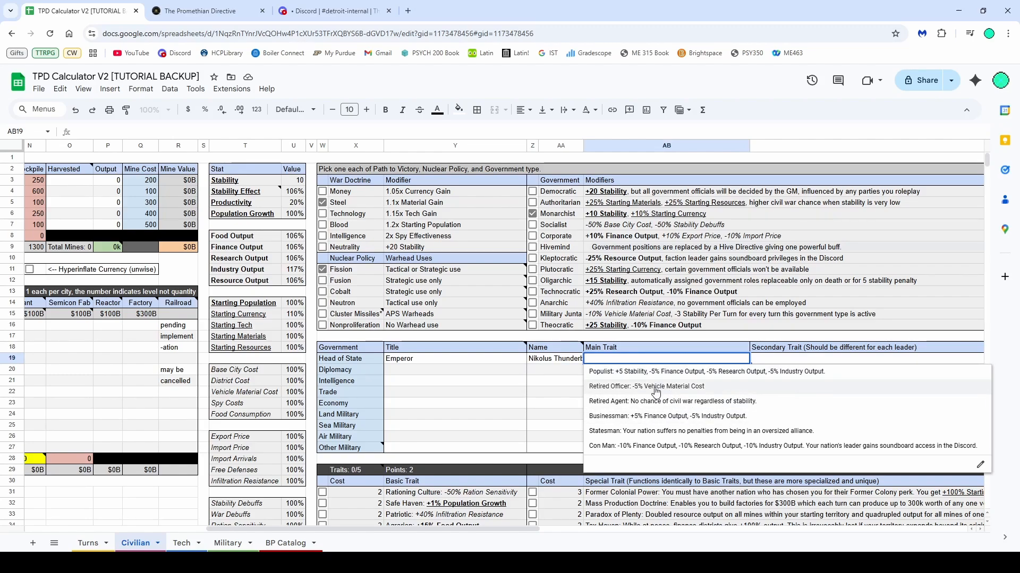
click(664, 371)
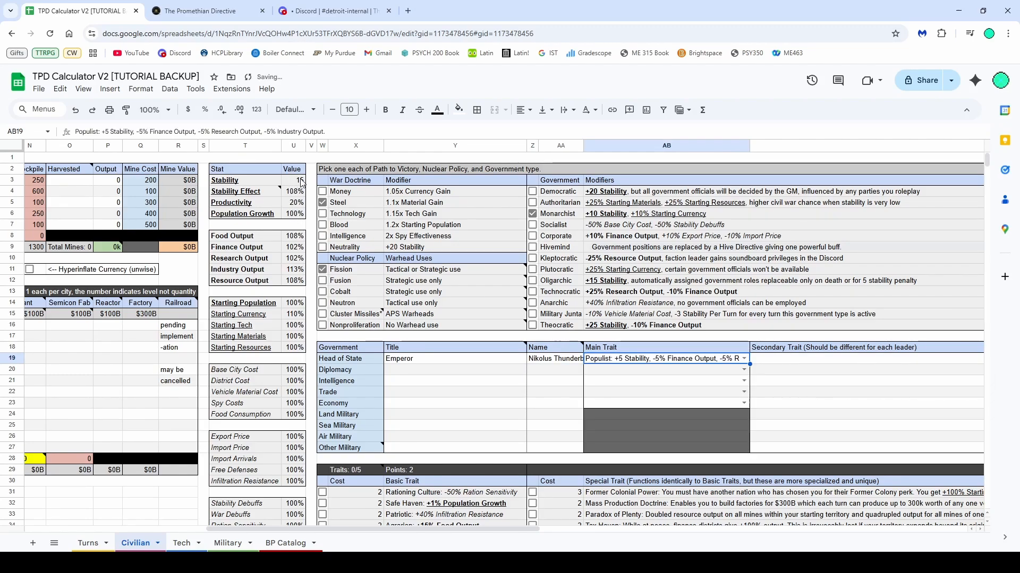
click(744, 361)
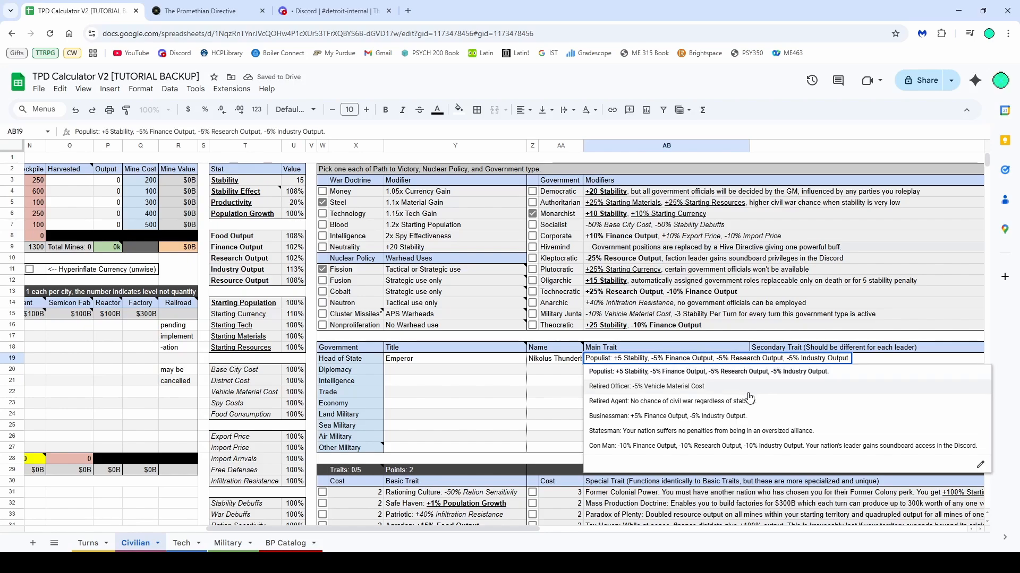
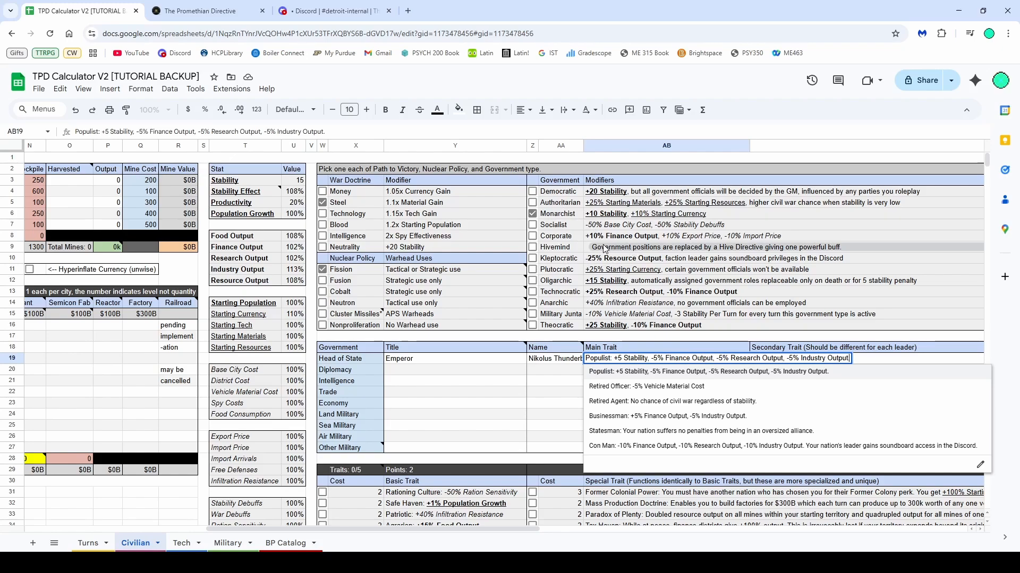
Select the Oligarchic government's modifier text to examine it
click(610, 283)
click(575, 283)
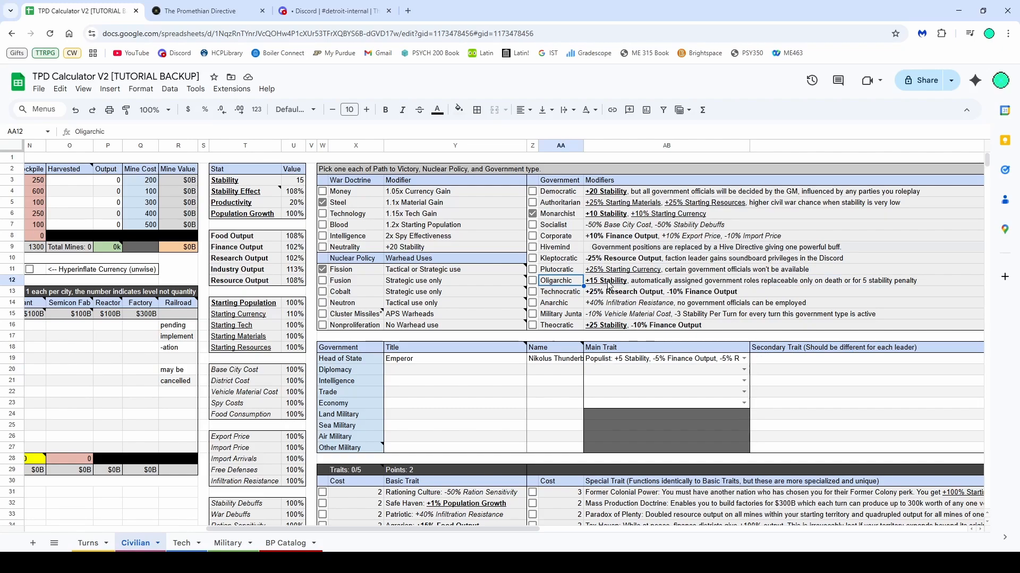
drag(609, 285, 577, 287)
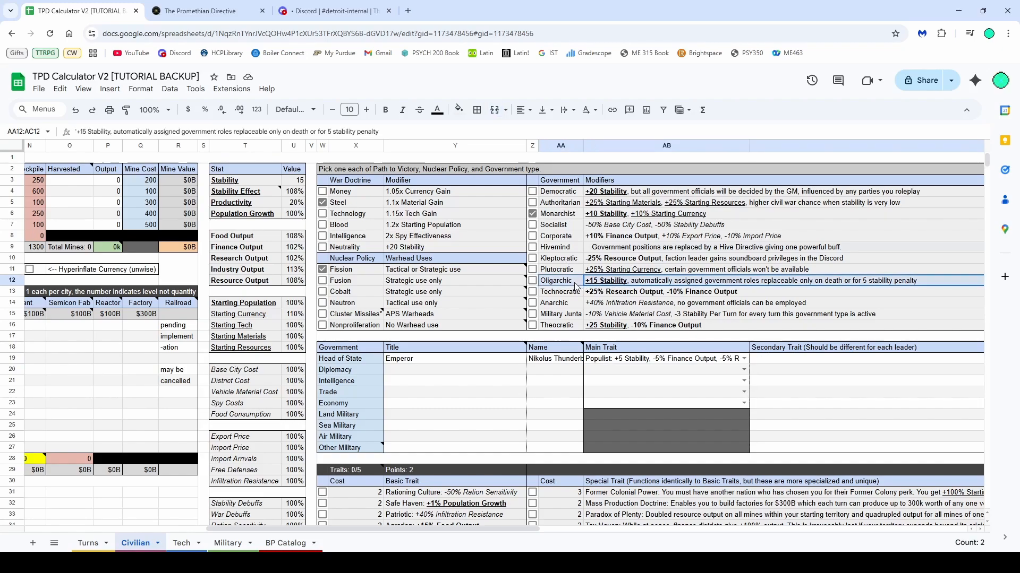
Change the Head of State's main trait to Retired Officer
click(744, 359)
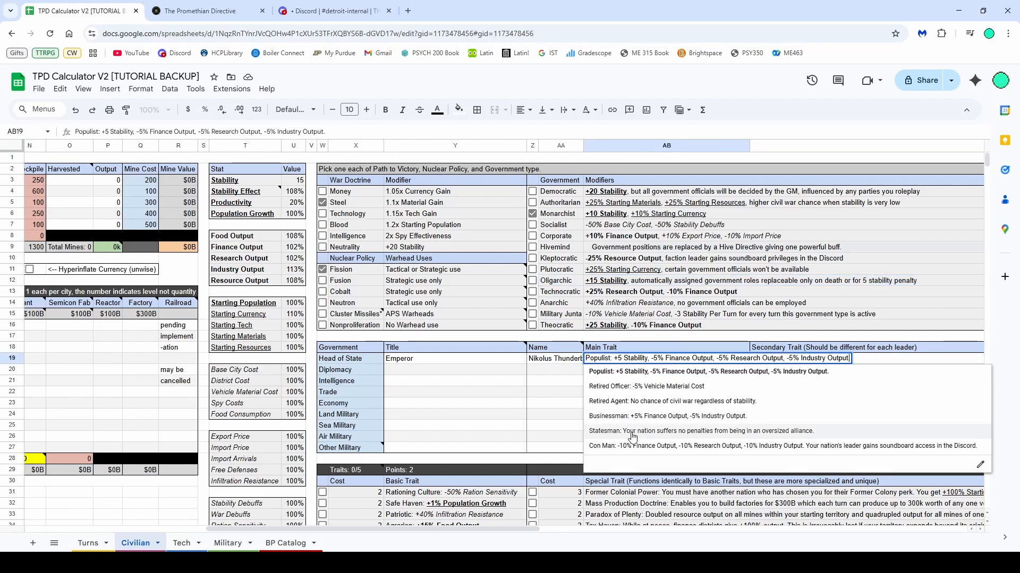
click(621, 391)
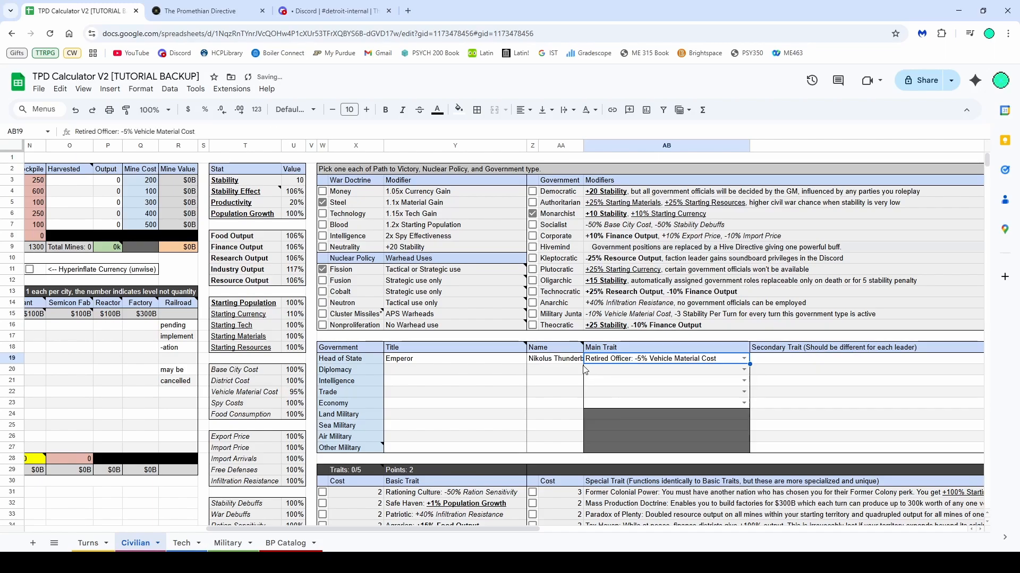
click(579, 371)
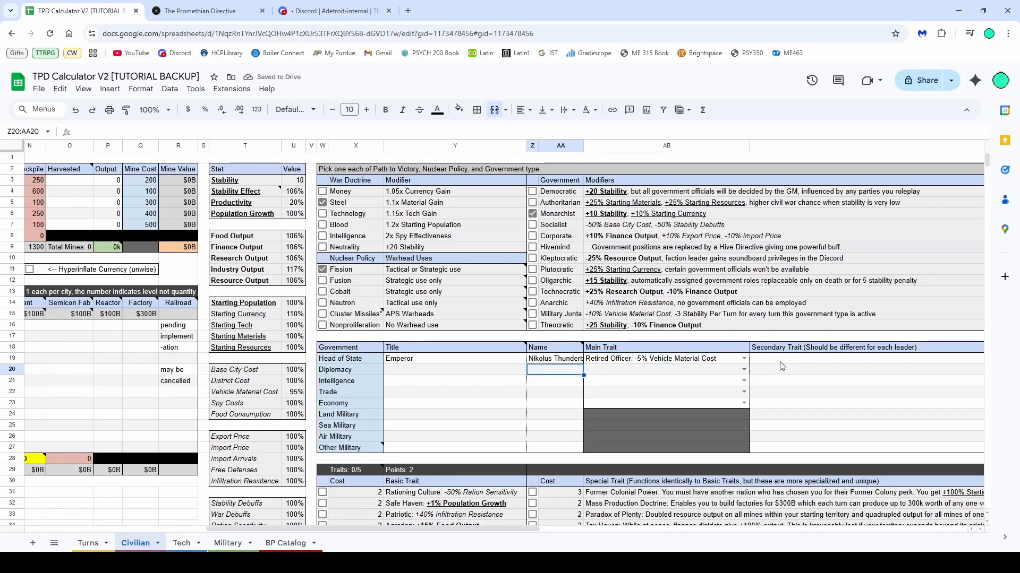
Set the Head of State's secondary trait to Xenophobic
click(765, 360)
drag(441, 529, 691, 540)
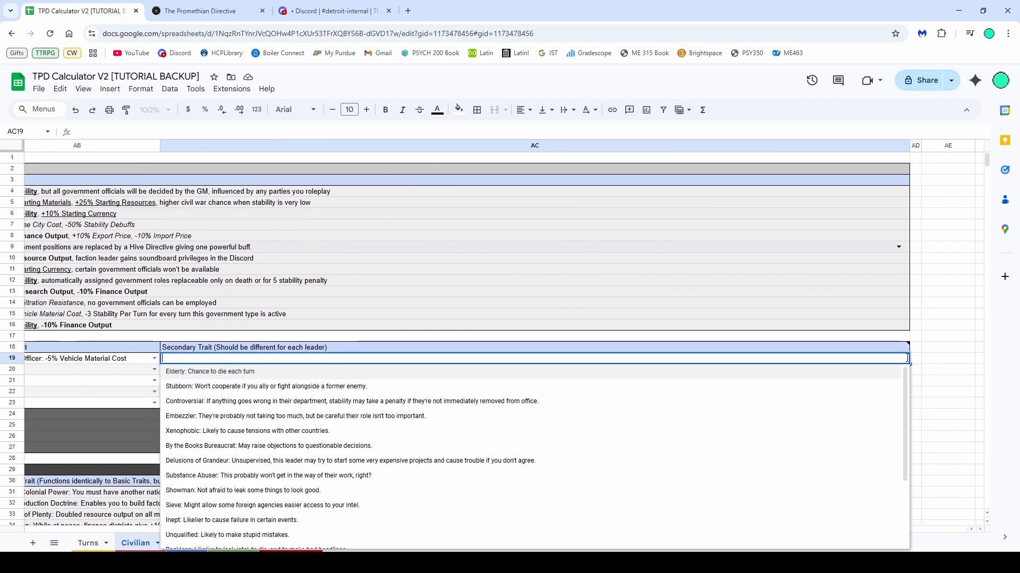
click(904, 359)
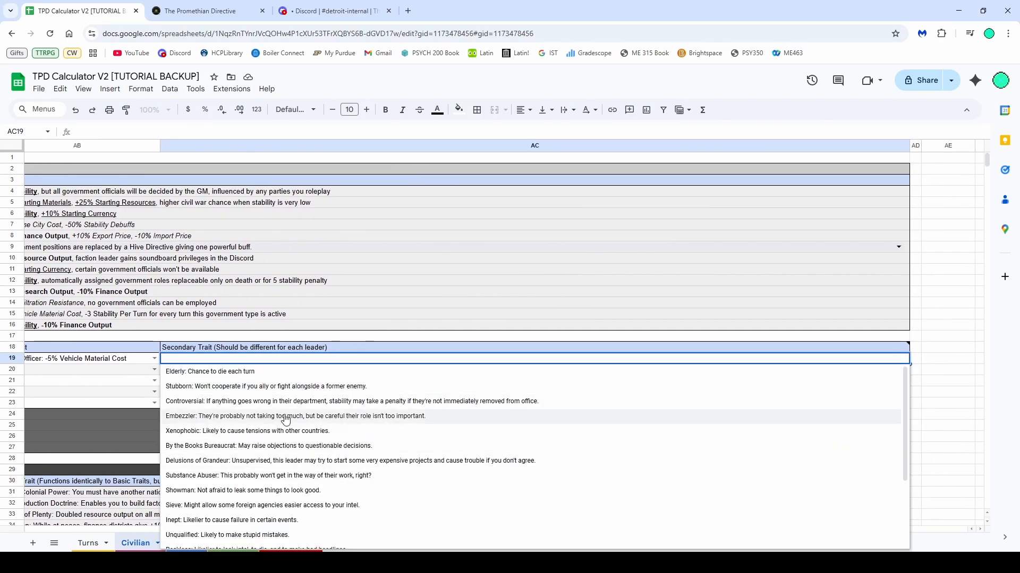
scroll(287, 454, down, 3)
scroll(277, 466, up, 3)
scroll(207, 430, down, 2)
scroll(220, 480, up, 2)
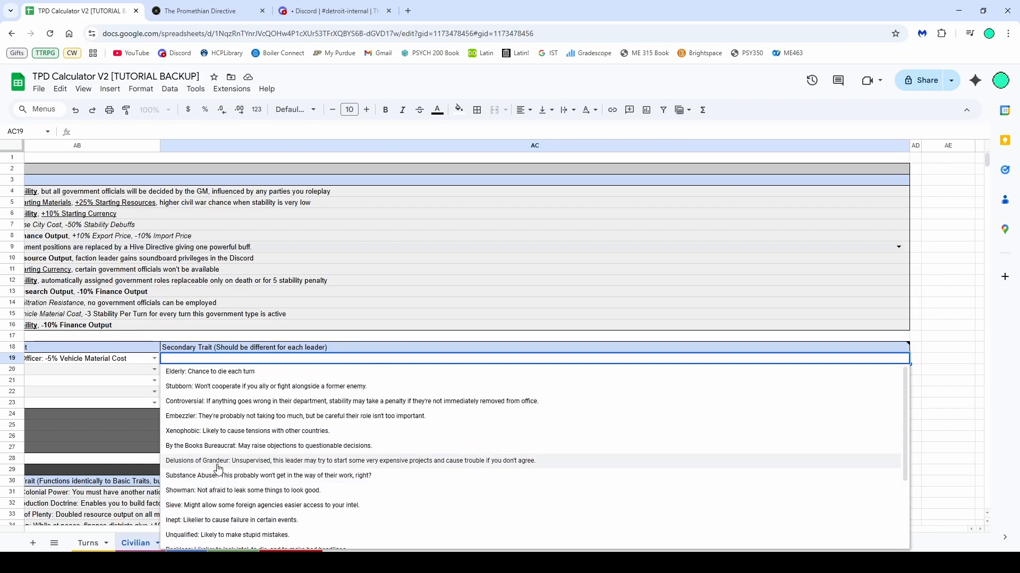
click(223, 433)
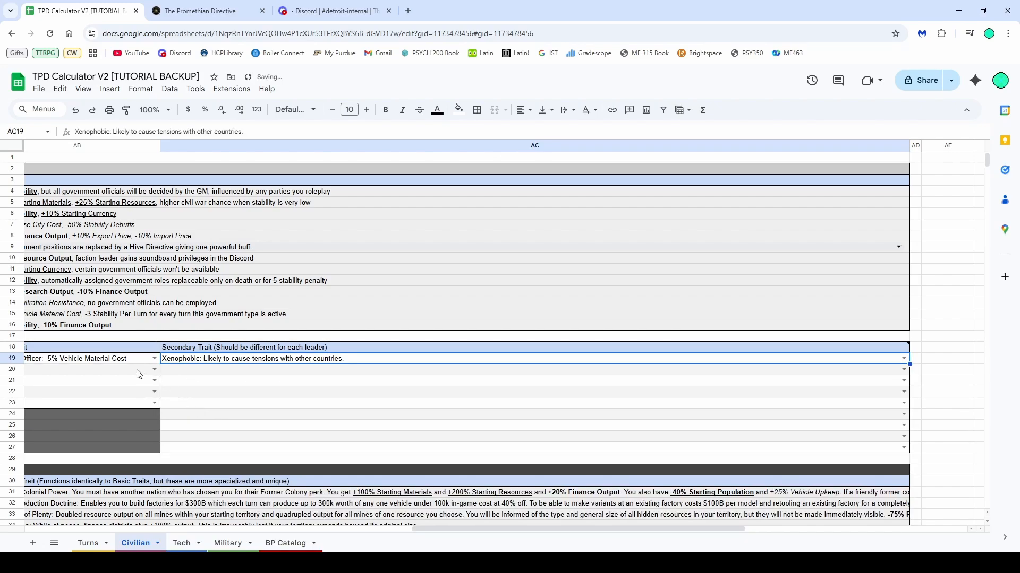
key(Return)
Enter John as the Diplomacy official's name
drag(437, 529, 247, 534)
click(286, 374)
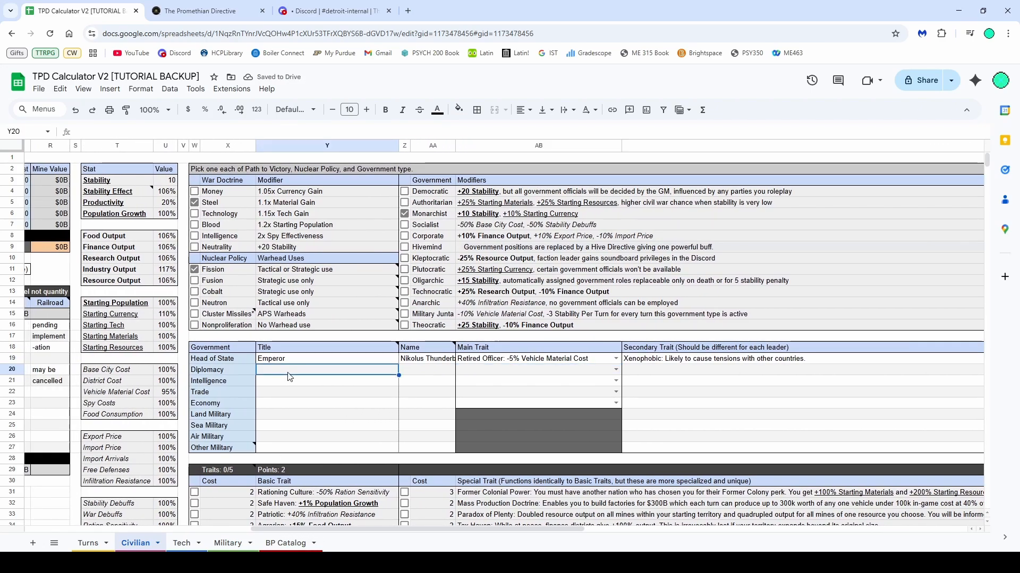
click(422, 372)
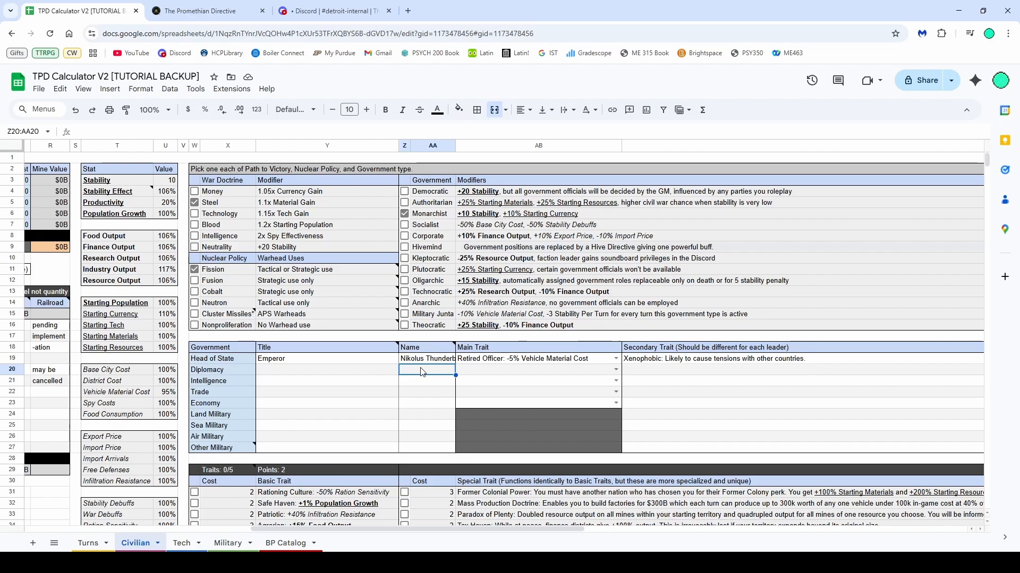
text(Jh)
text(ohn)
Set the Diplomacy official's main trait to Saber-Rattler
click(608, 359)
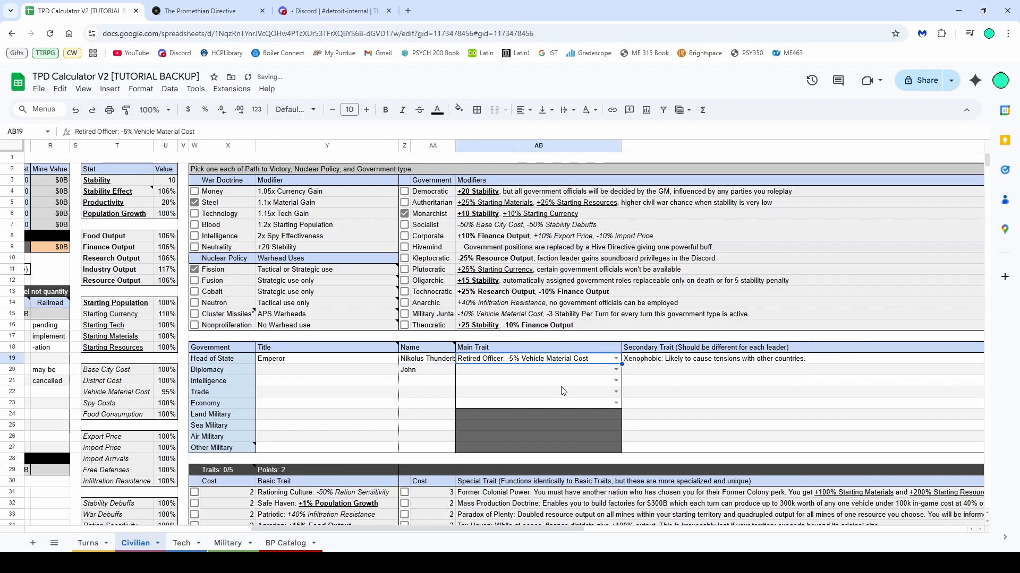
click(615, 371)
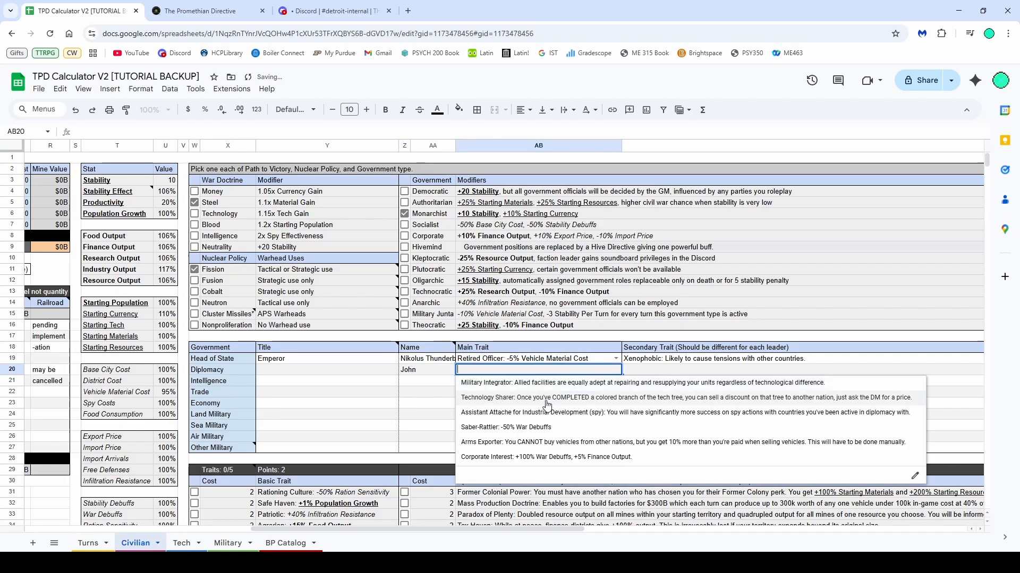
click(534, 429)
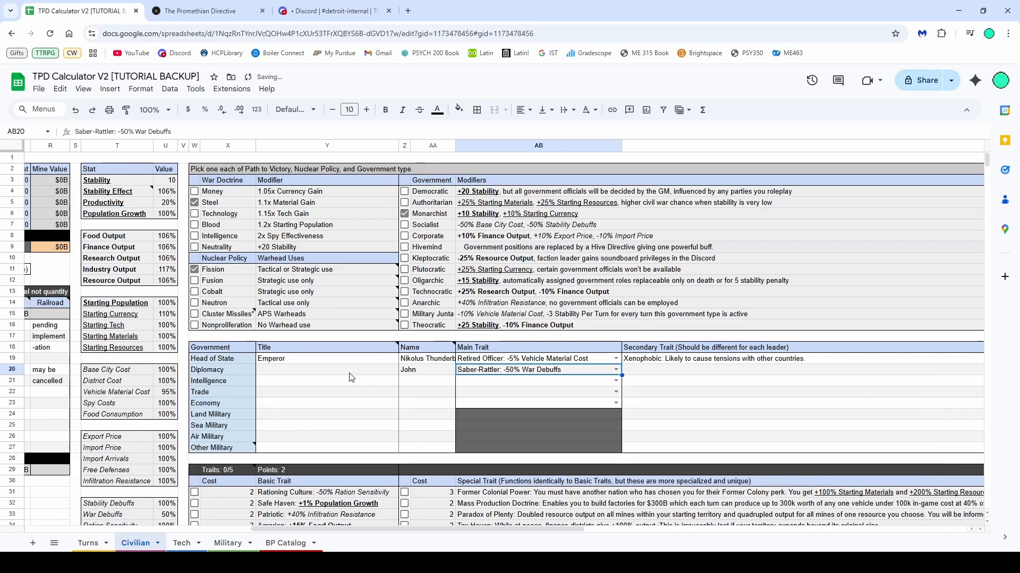
Clear the Diplomacy official's name
scroll(299, 355, down, 2)
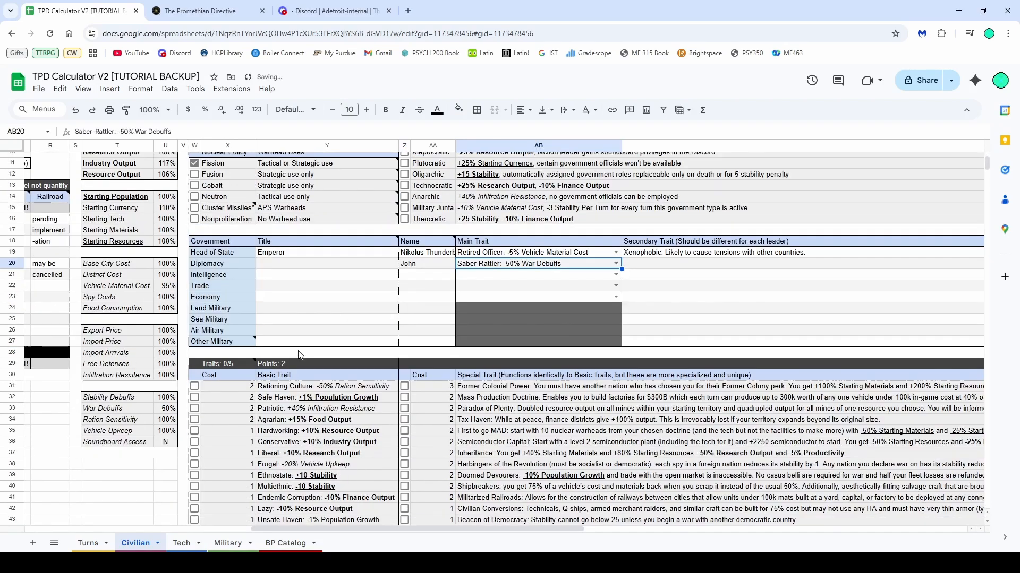
click(428, 265)
key(Delete)
Try 0, an empty string and Null as the Diplomacy official's name, clearing the cell again
click(432, 297)
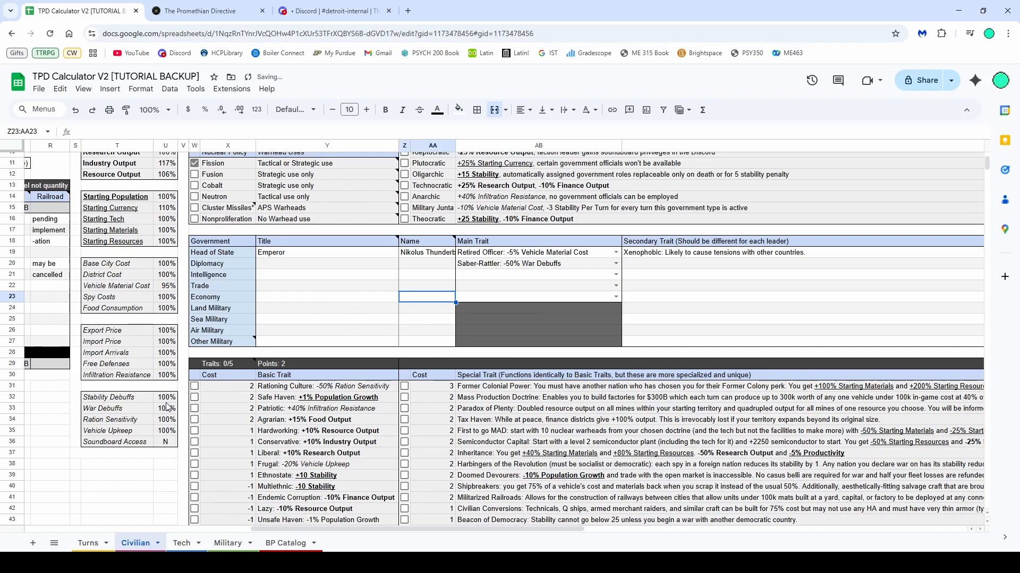
click(436, 267)
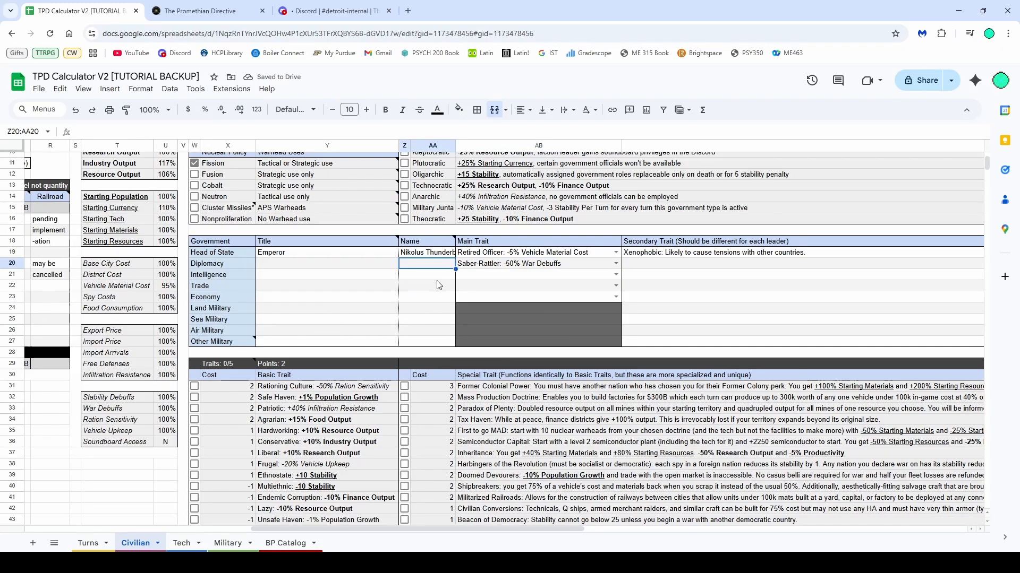
text(0)
click(437, 285)
click(425, 264)
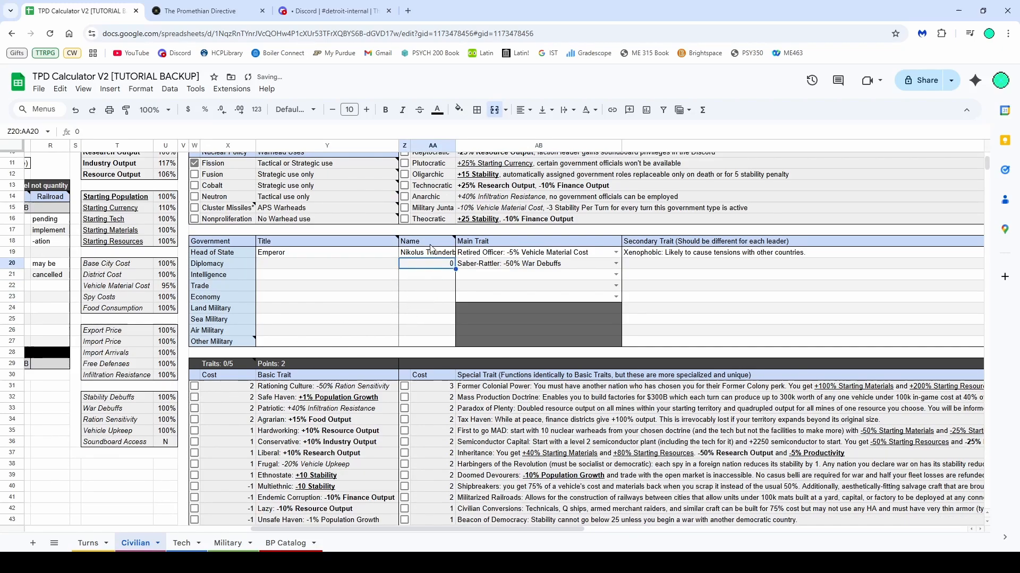
text("")
key(Return)
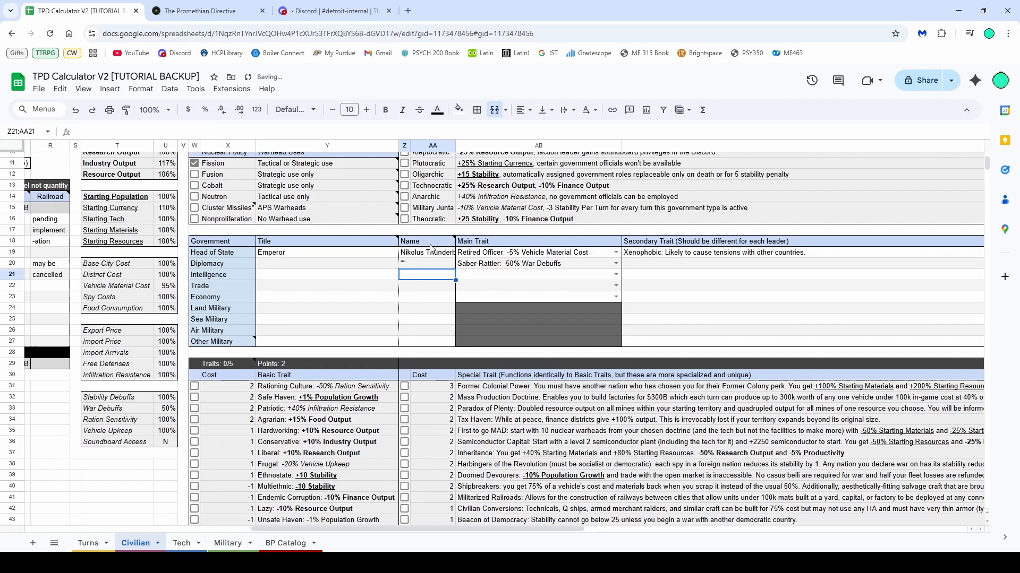
click(429, 267)
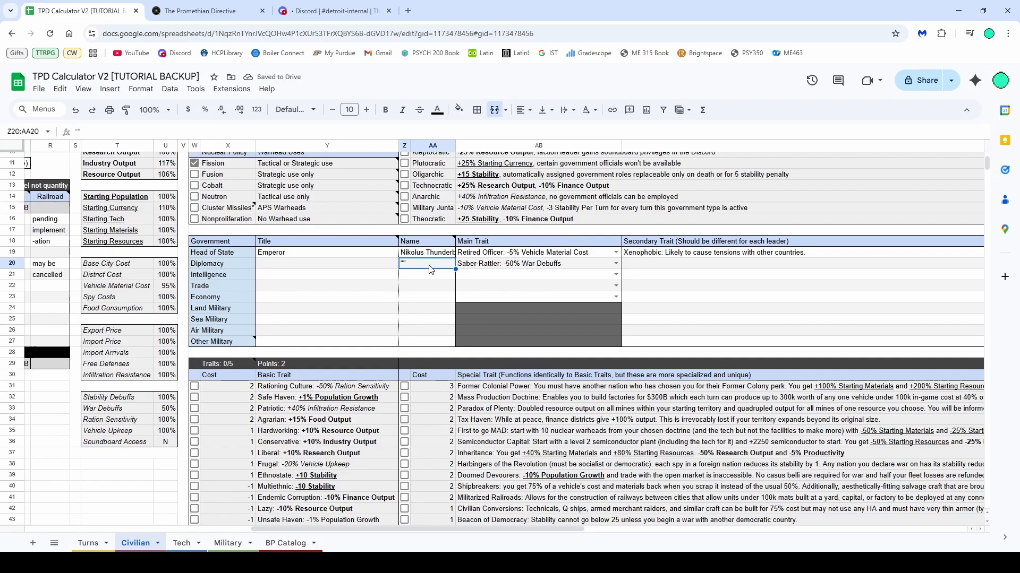
double_click(428, 267)
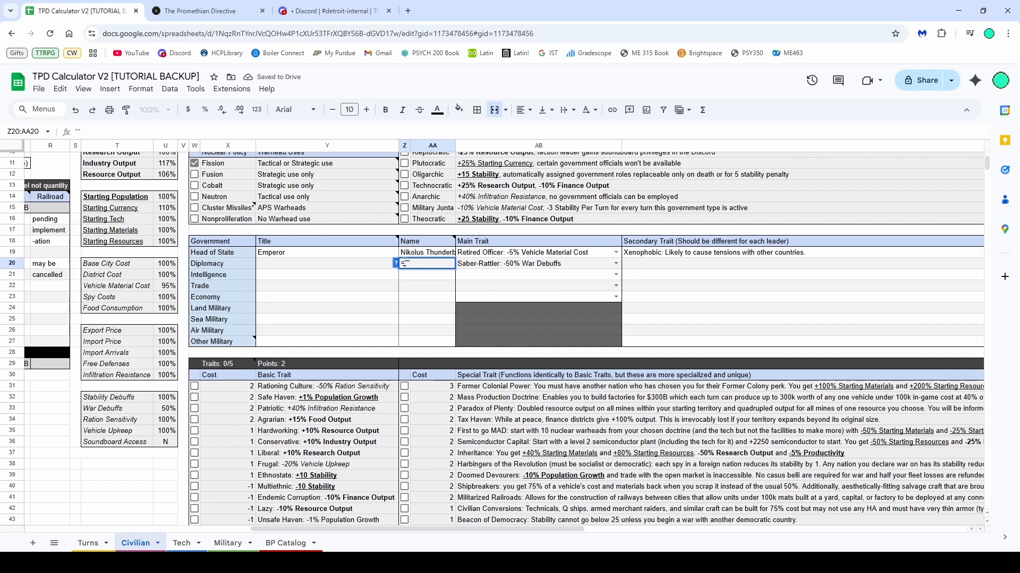
key(Return)
click(416, 264)
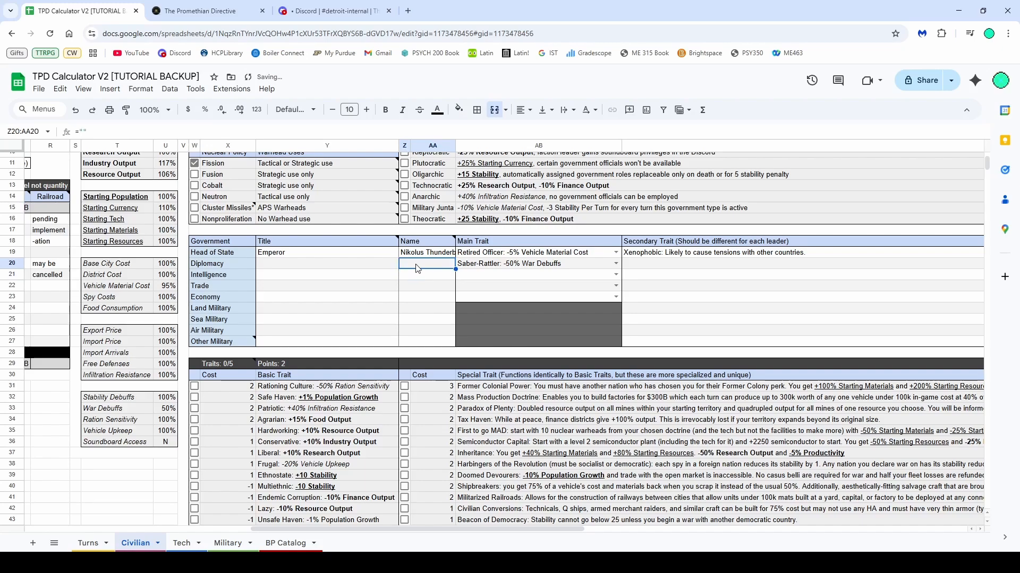
text(Null)
key(Return)
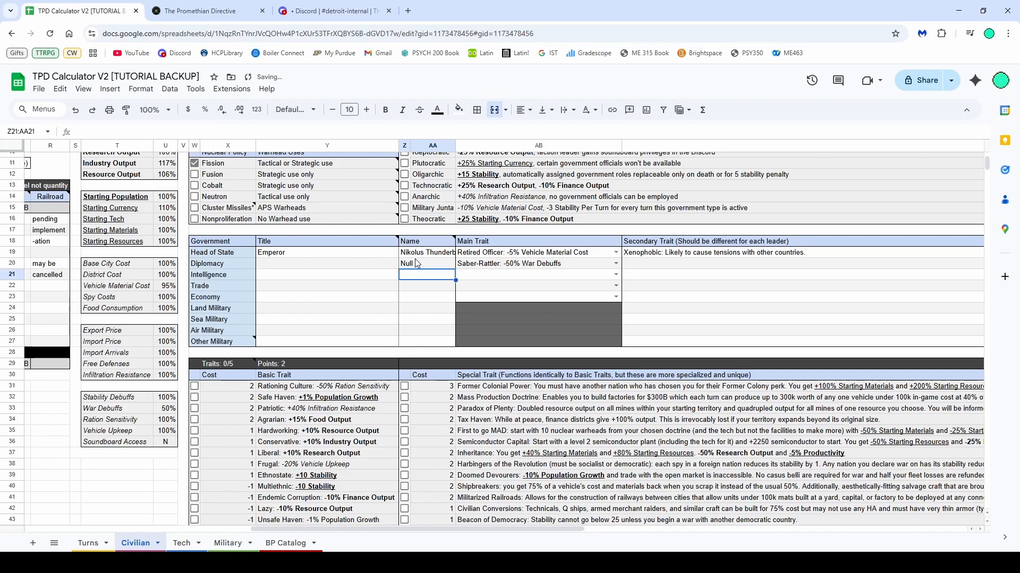
click(421, 268)
key(Delete)
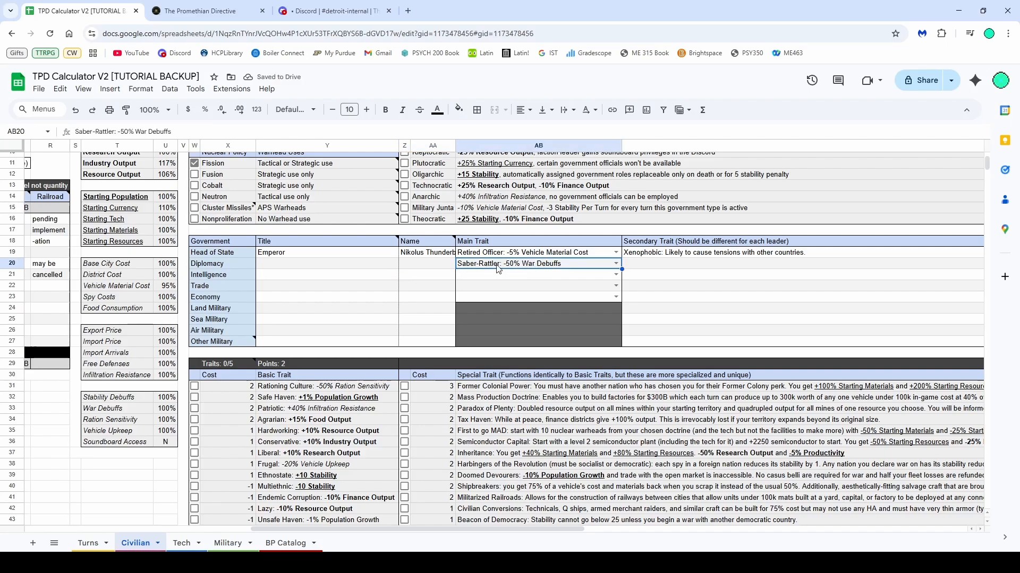
Enter General as the Land Military official's title
scroll(433, 294, up, 2)
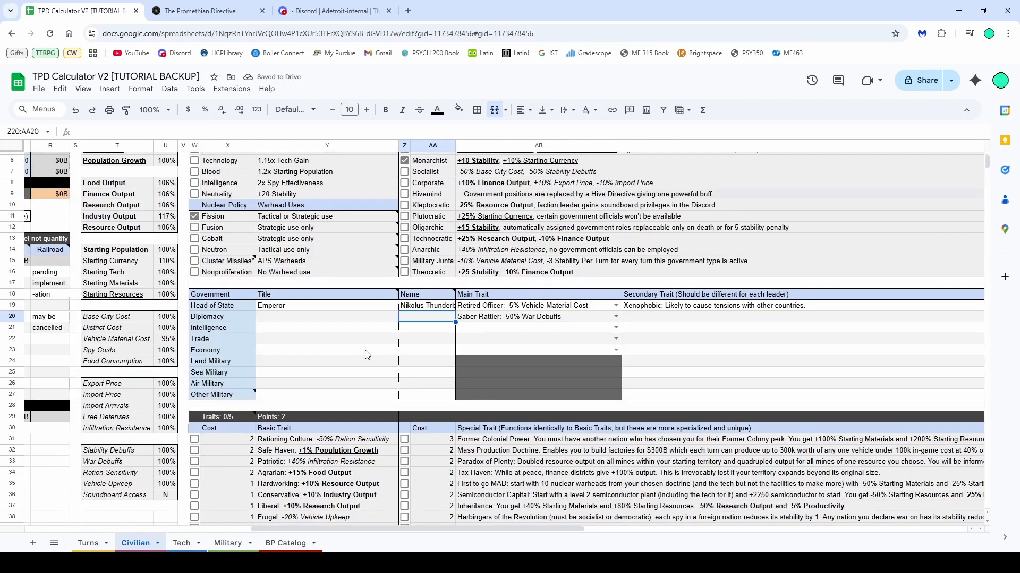
drag(430, 363, 439, 400)
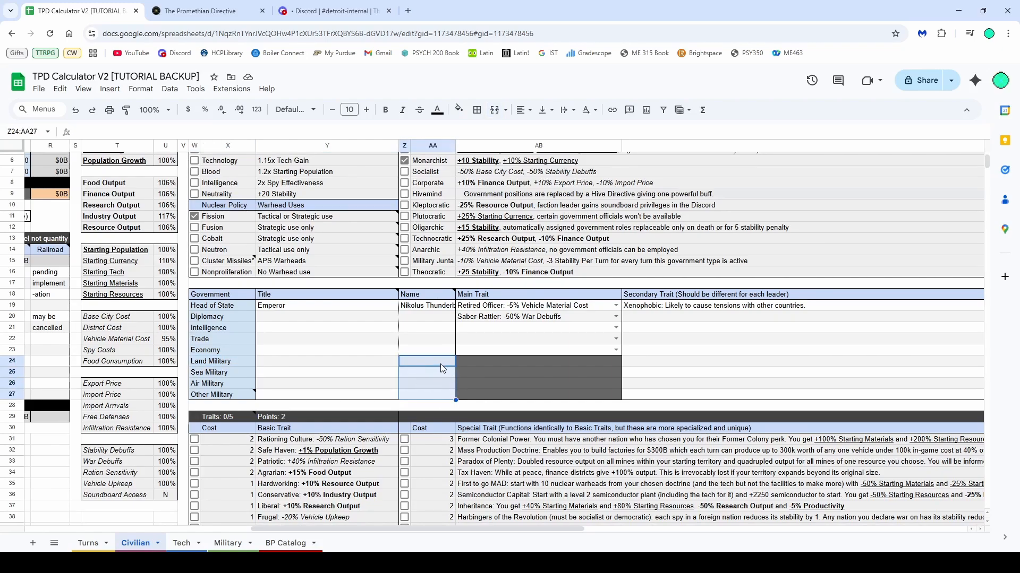
drag(492, 362, 493, 398)
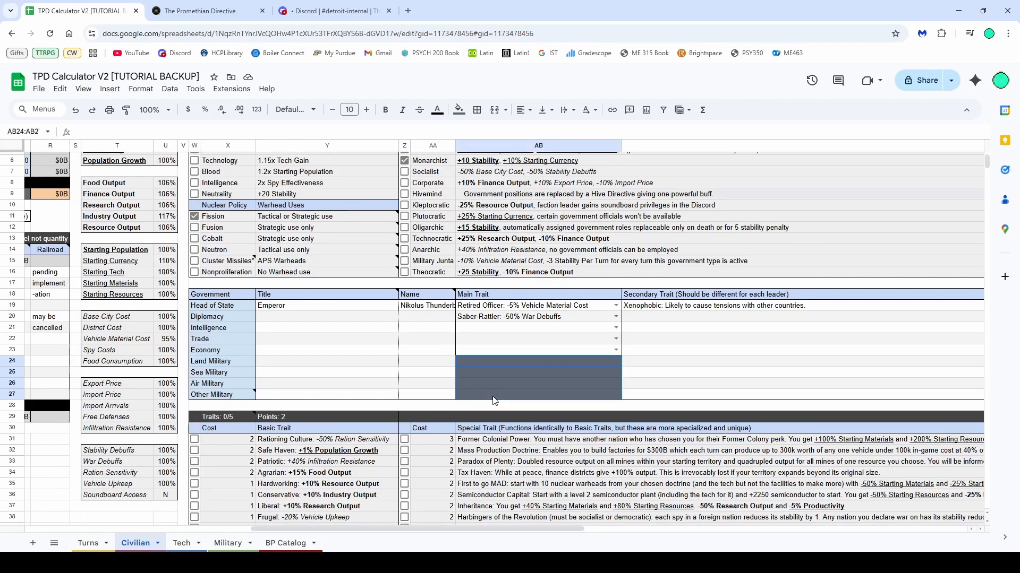
click(429, 364)
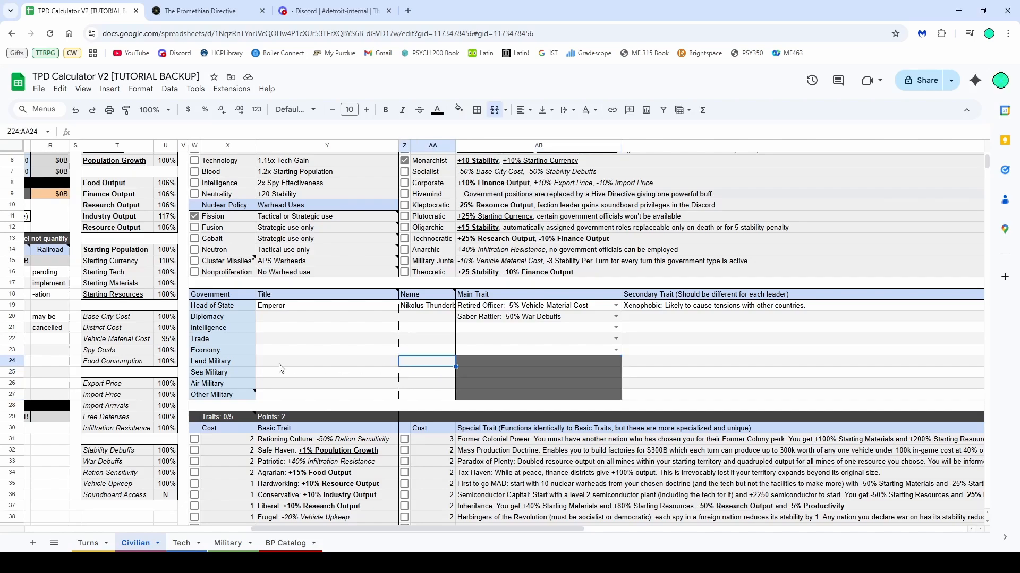
click(323, 364)
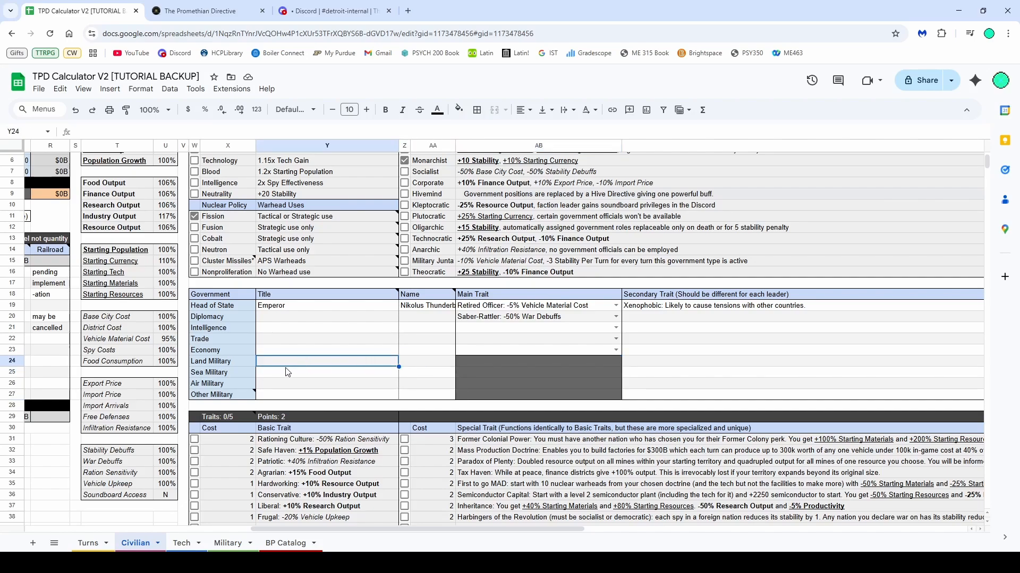
text(General)
Enter Space as the Land Military official's name
click(417, 362)
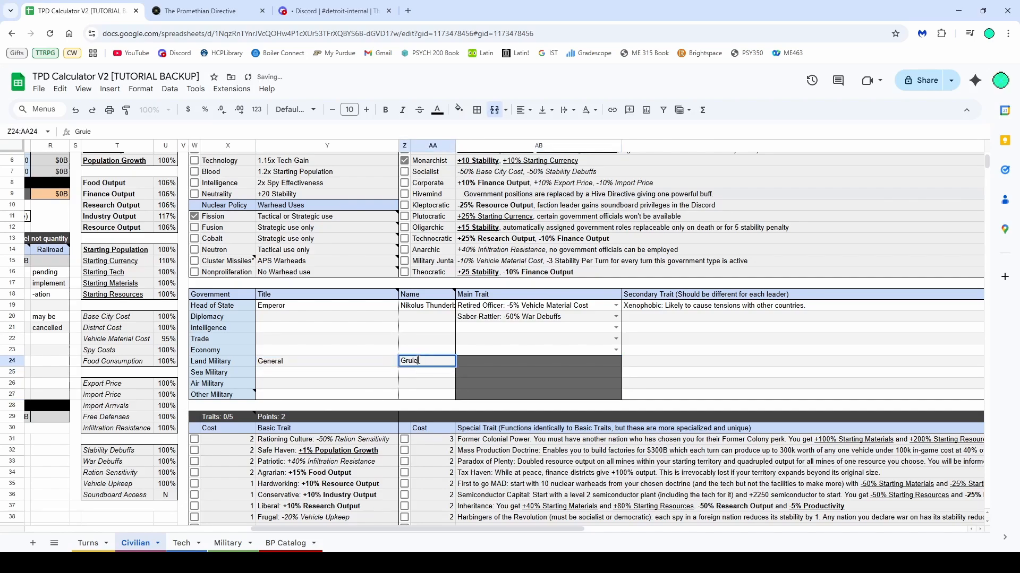
text(Grie)
key(BackSpace)
key(BackSpace)
key(BackSpace)
key(BackSpace)
text(Space)
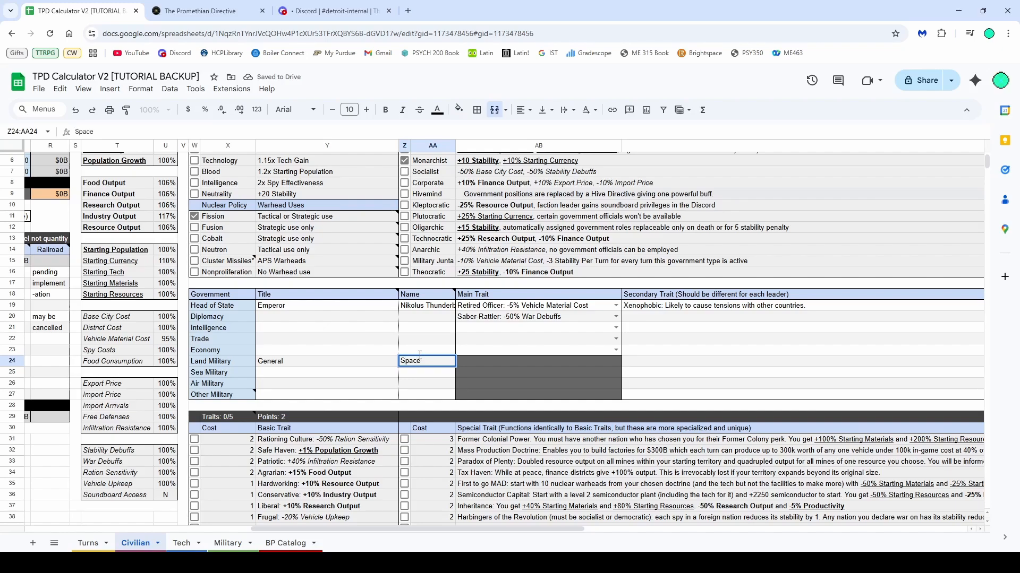
key(Return)
Try renaming the Land Military role to Army and undo it
click(225, 363)
text(Army)
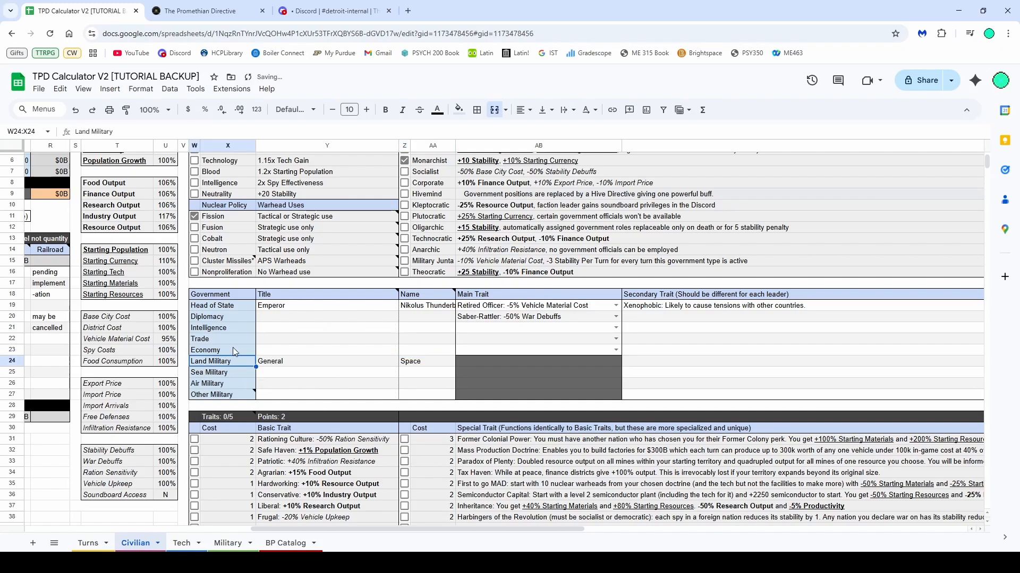
key(Return)
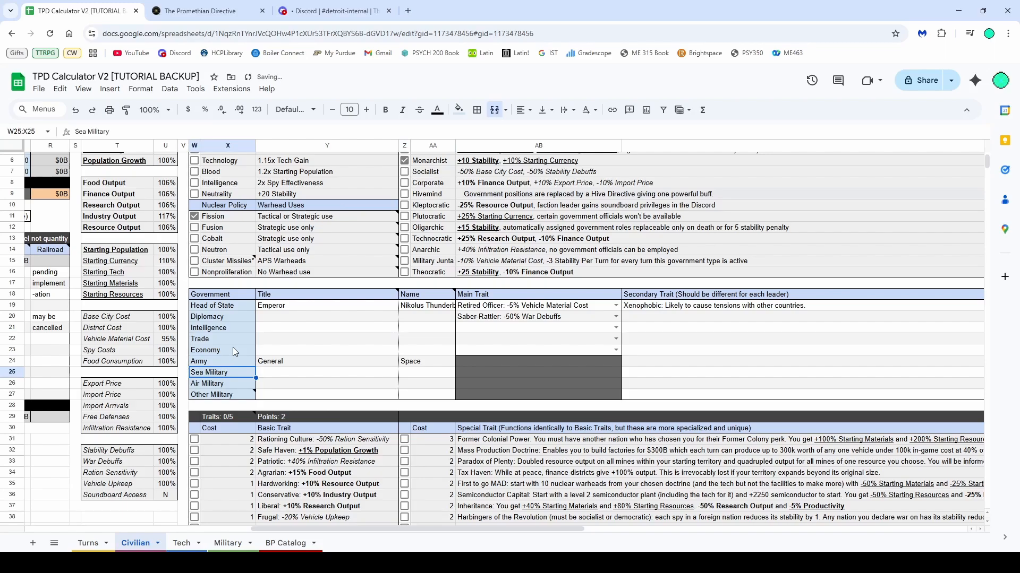
key(ctrl+z)
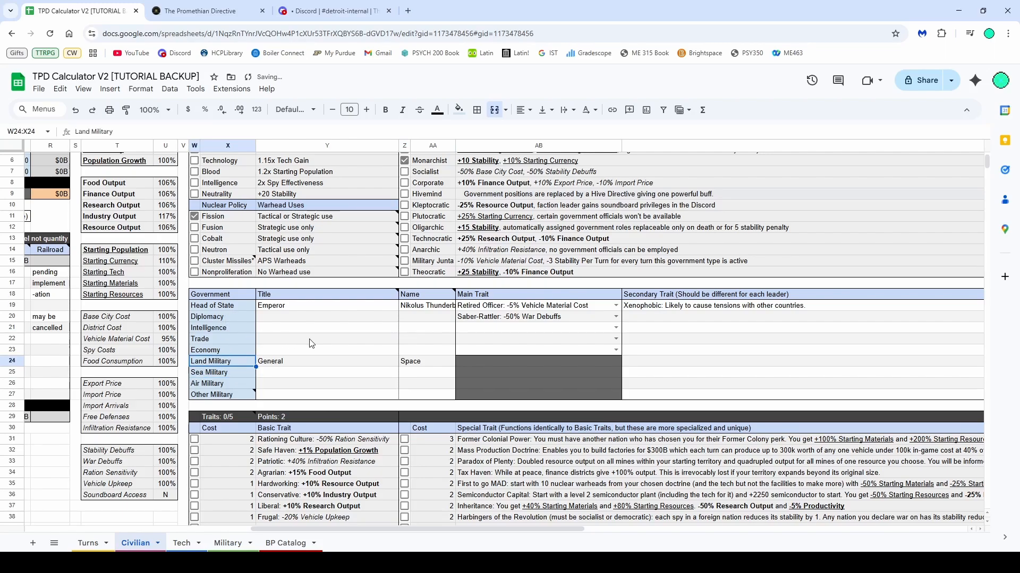
click(363, 362)
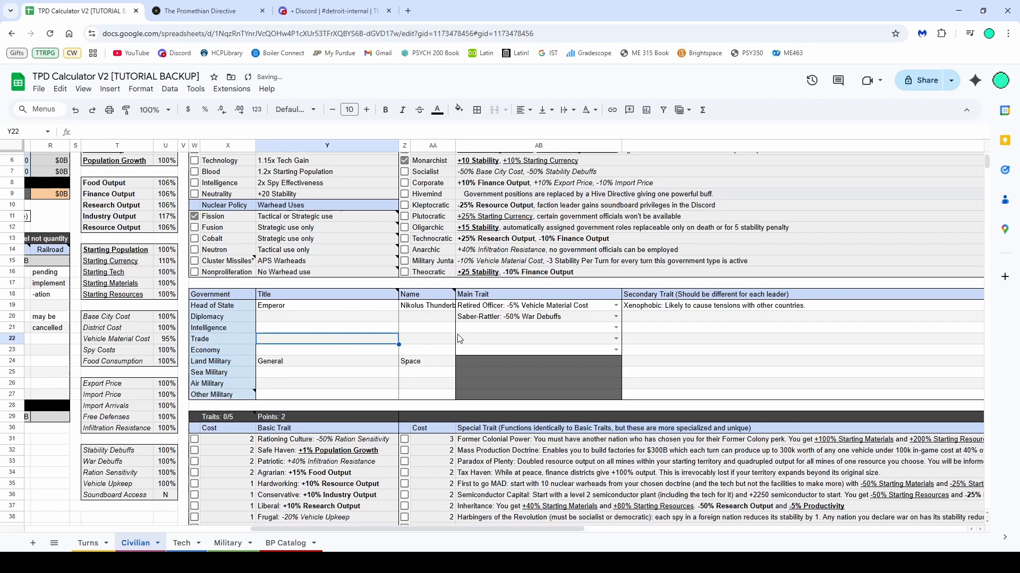
Review the main trait entries assigned to the government officials
click(412, 366)
scroll(417, 370, up, 2)
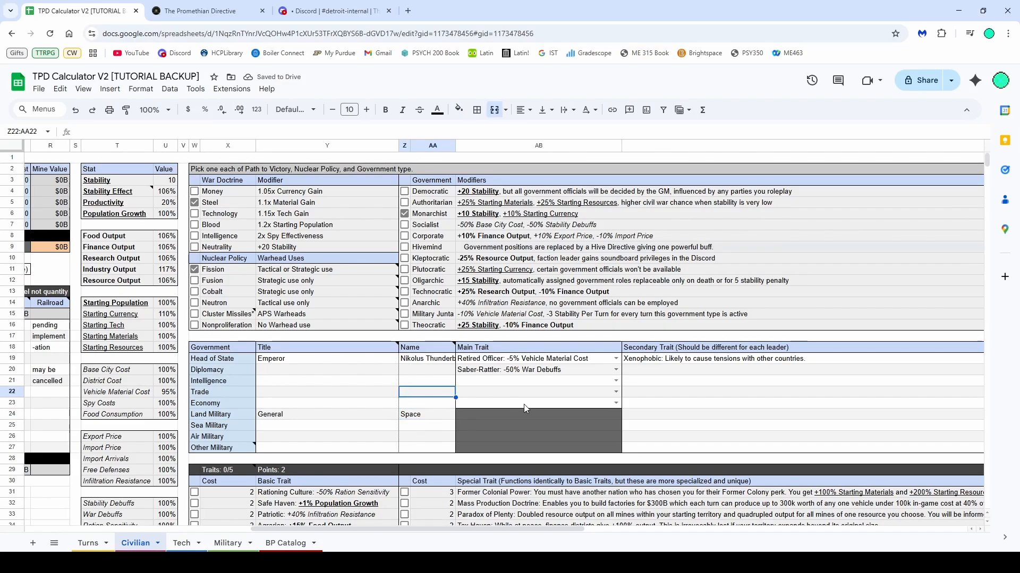
click(723, 417)
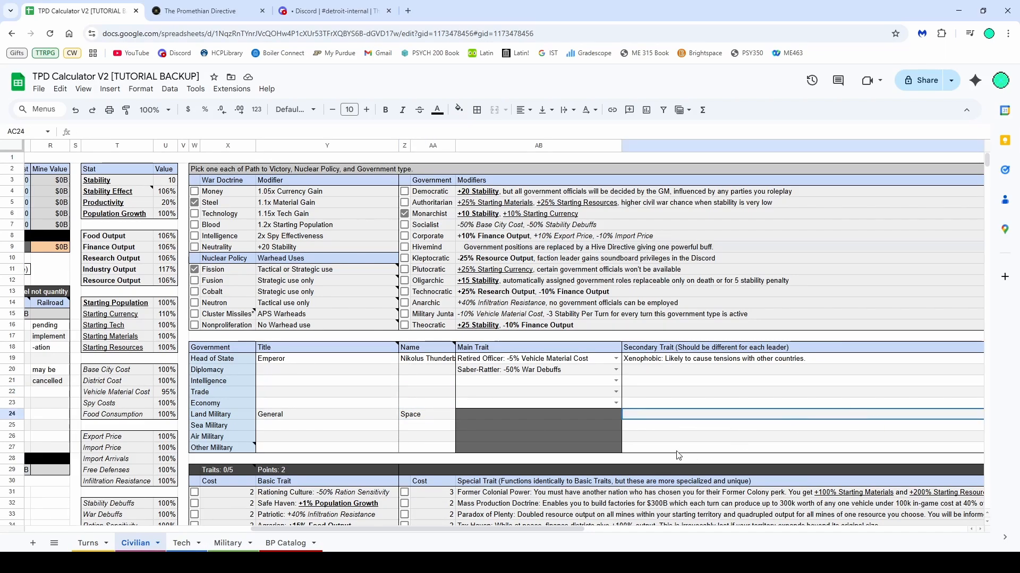
drag(534, 369, 538, 403)
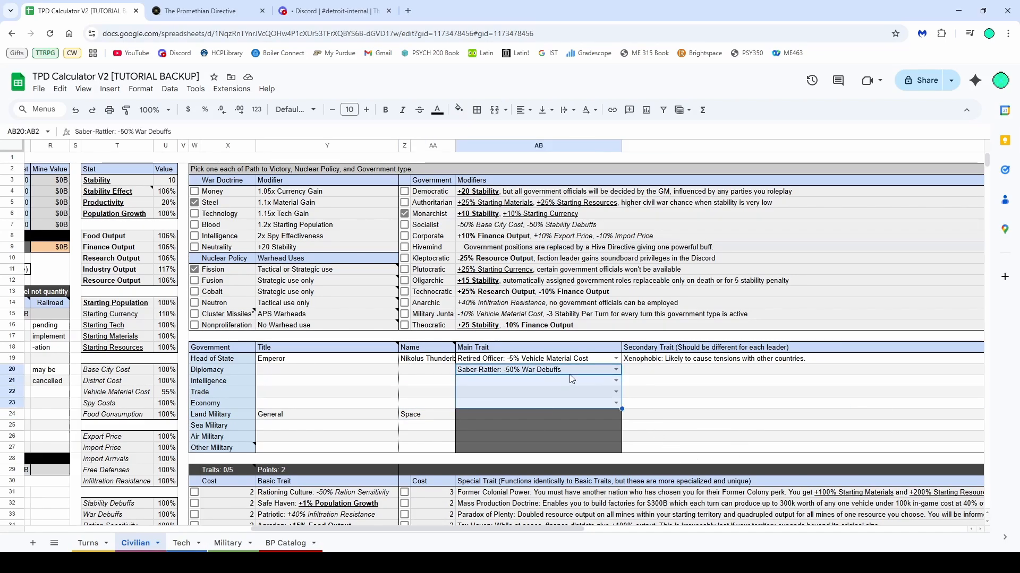
scroll(547, 379, down, 8)
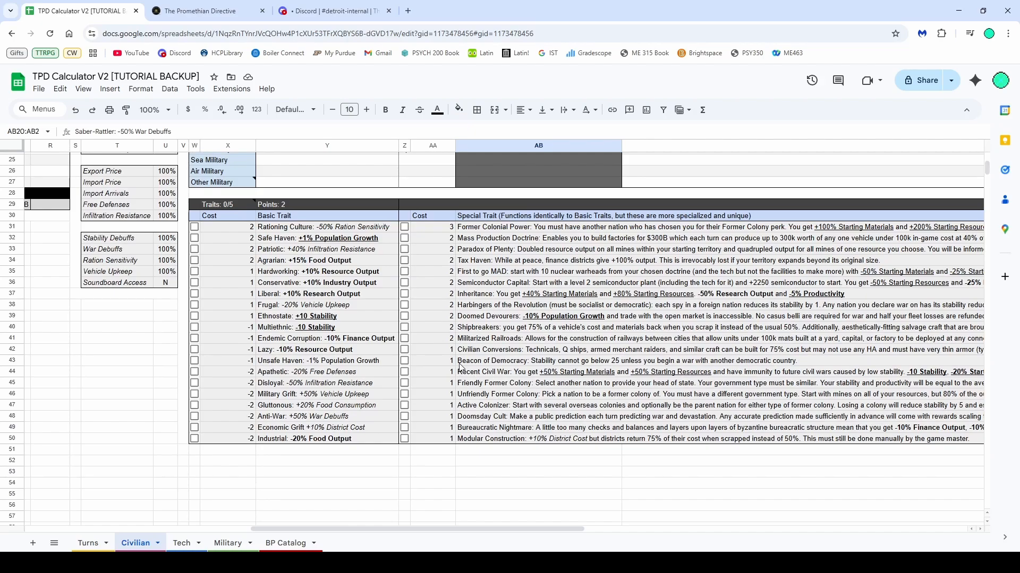
scroll(458, 366, up, 2)
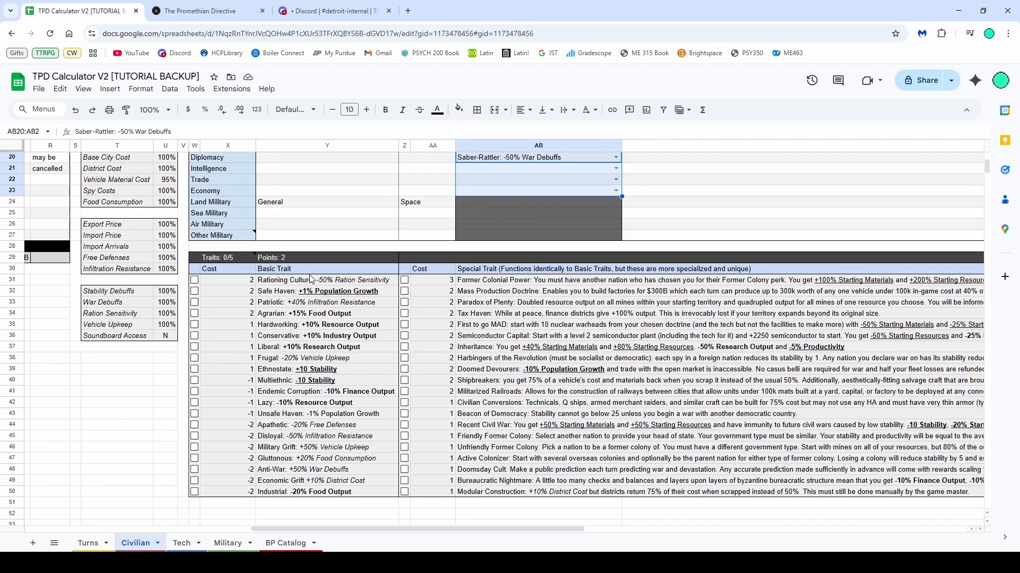
Examine the basic trait list and the costs of the special traits
click(281, 293)
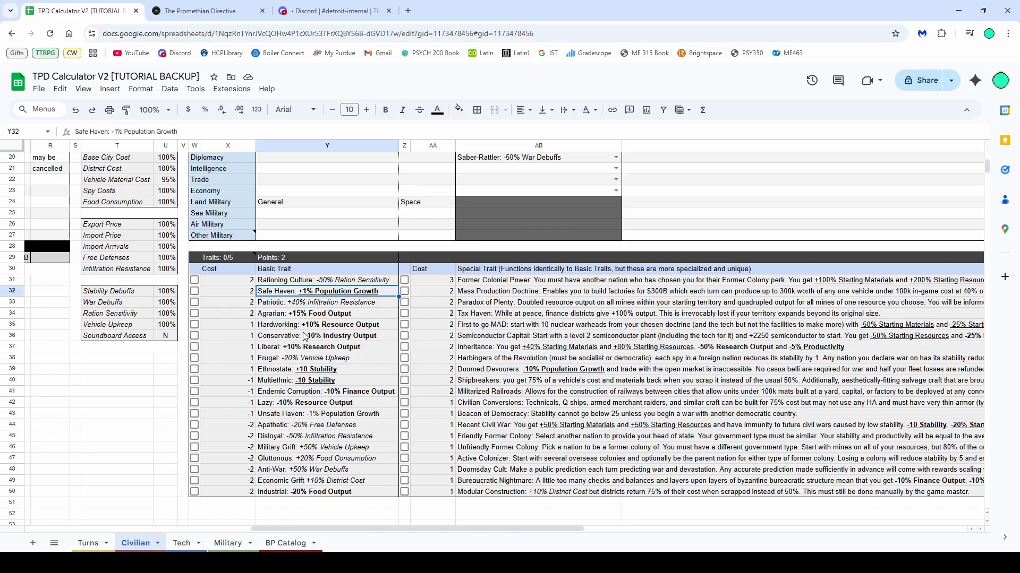
click(281, 282)
key(ctrl+shift+Down)
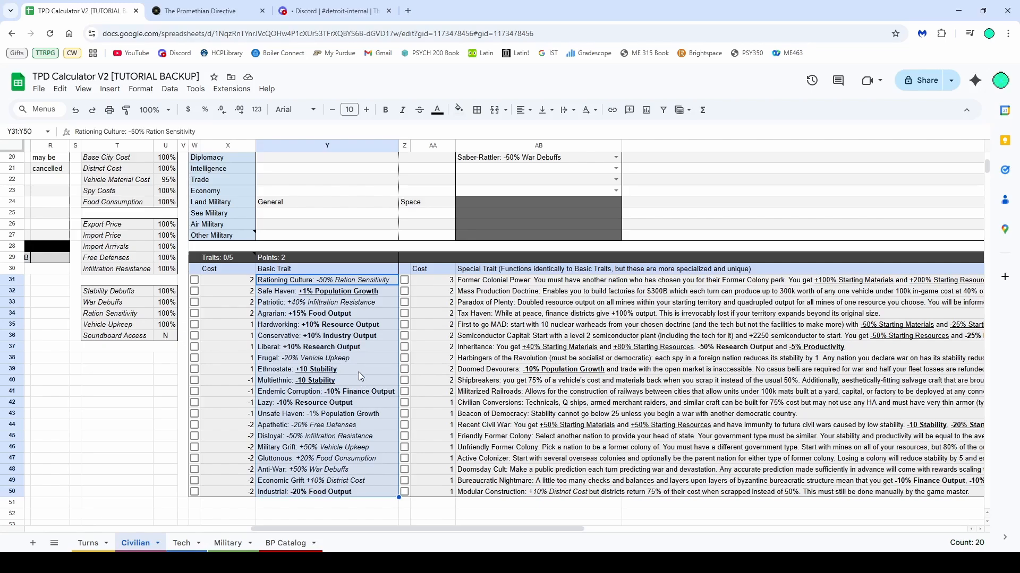
click(423, 314)
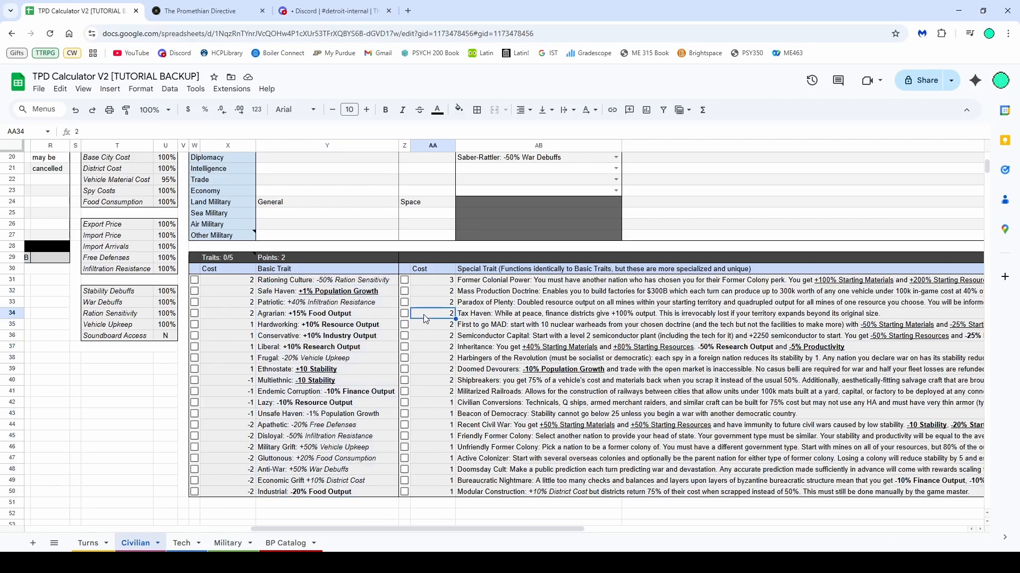
scroll(423, 314, up, 4)
scroll(376, 392, down, 3)
scroll(376, 391, up, 3)
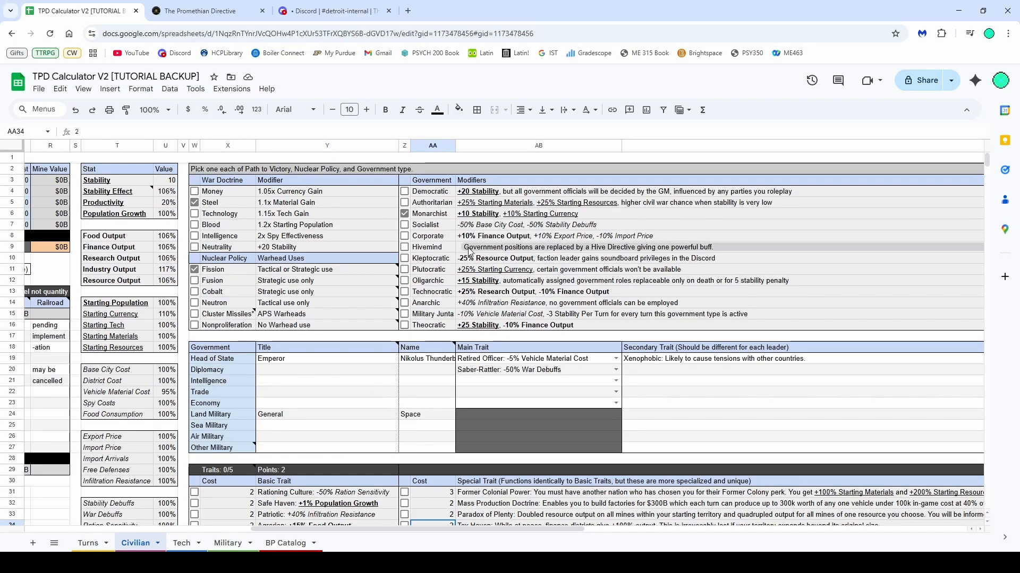
scroll(469, 252, down, 6)
scroll(455, 318, up, 2)
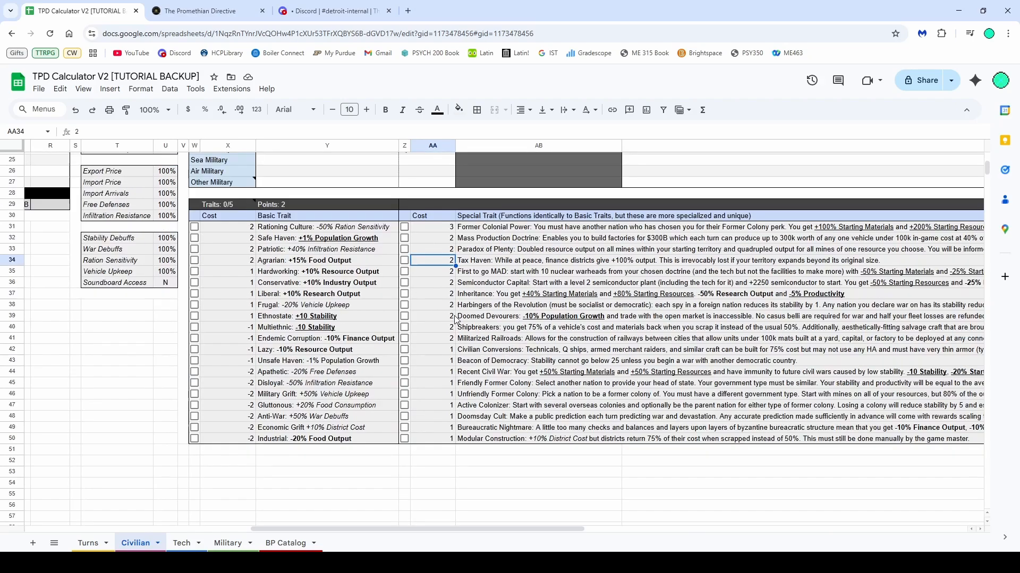
scroll(455, 318, up, 2)
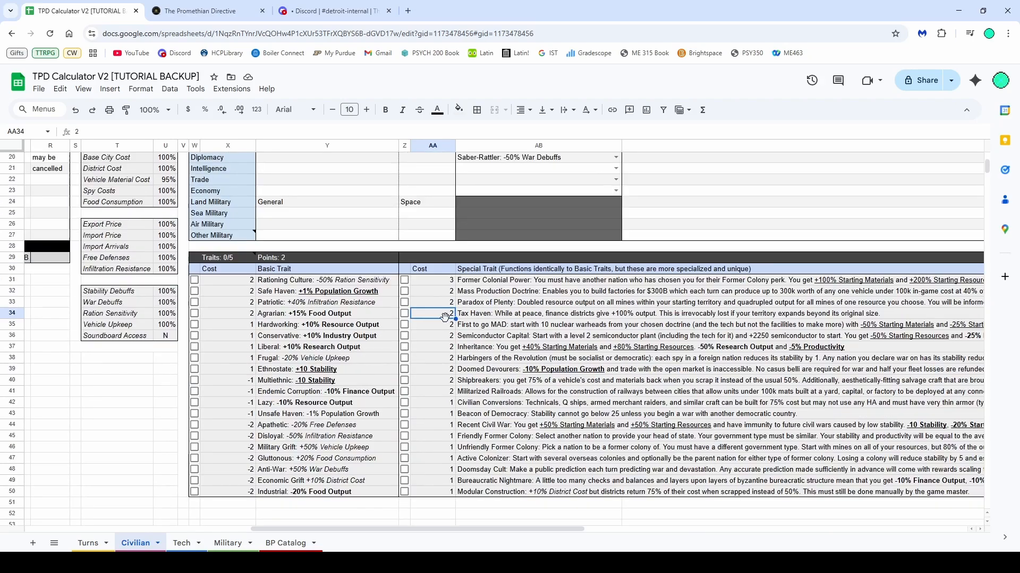
Try selecting the Anti-War basic trait and undo it
click(289, 471)
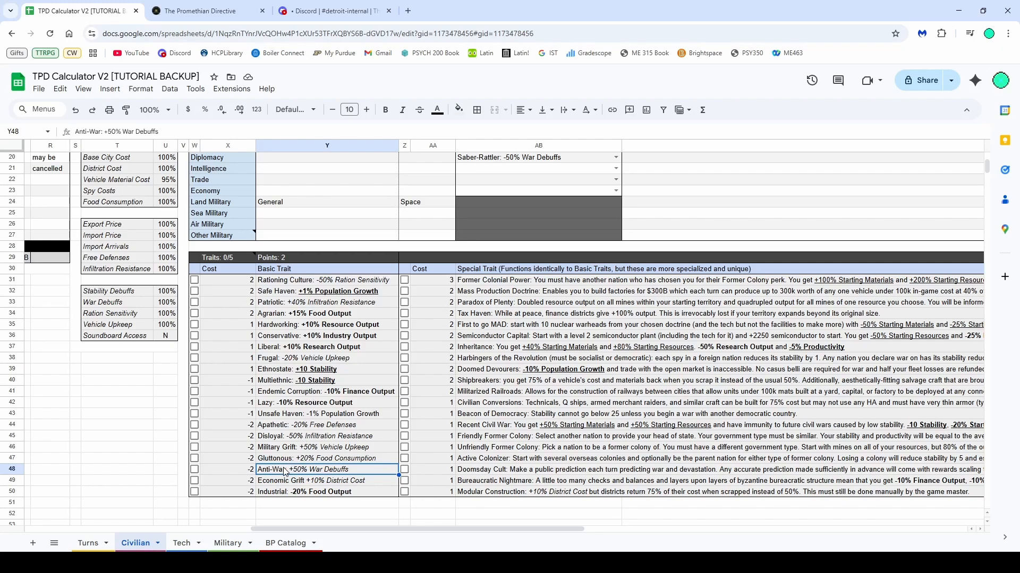
click(194, 470)
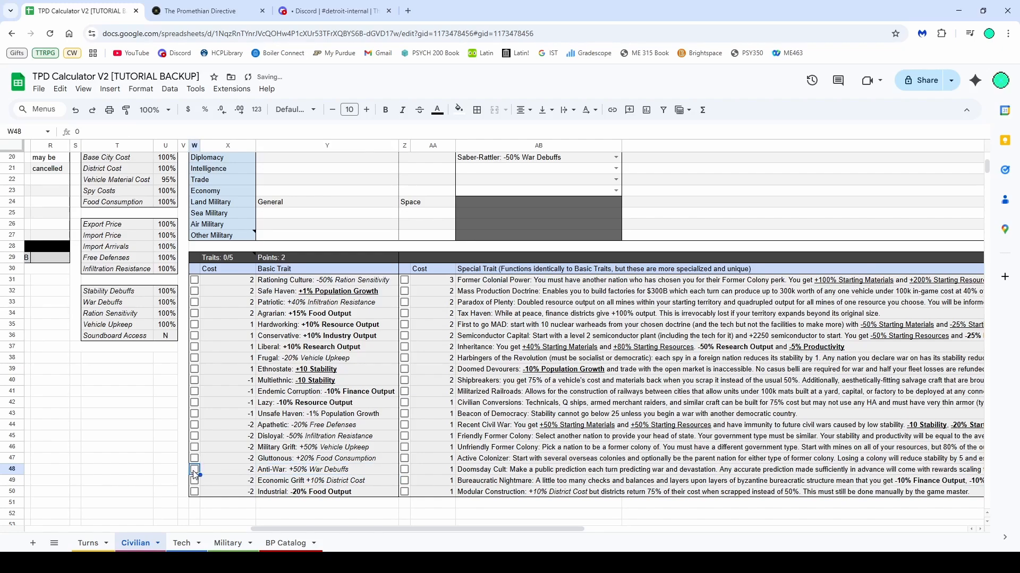
key(ctrl+z)
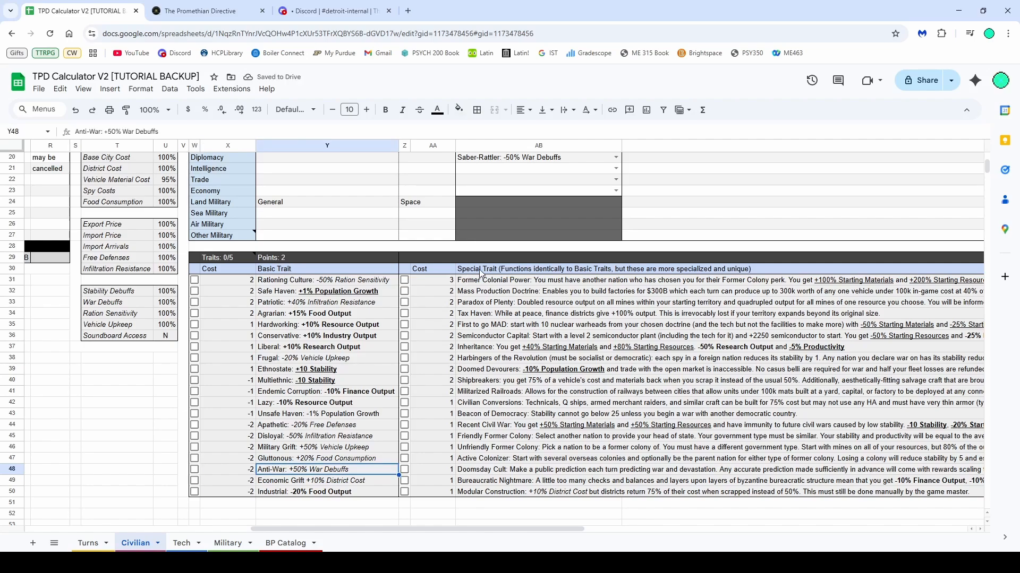
Select Liberal as one of the nation's basic traits
click(479, 271)
click(467, 314)
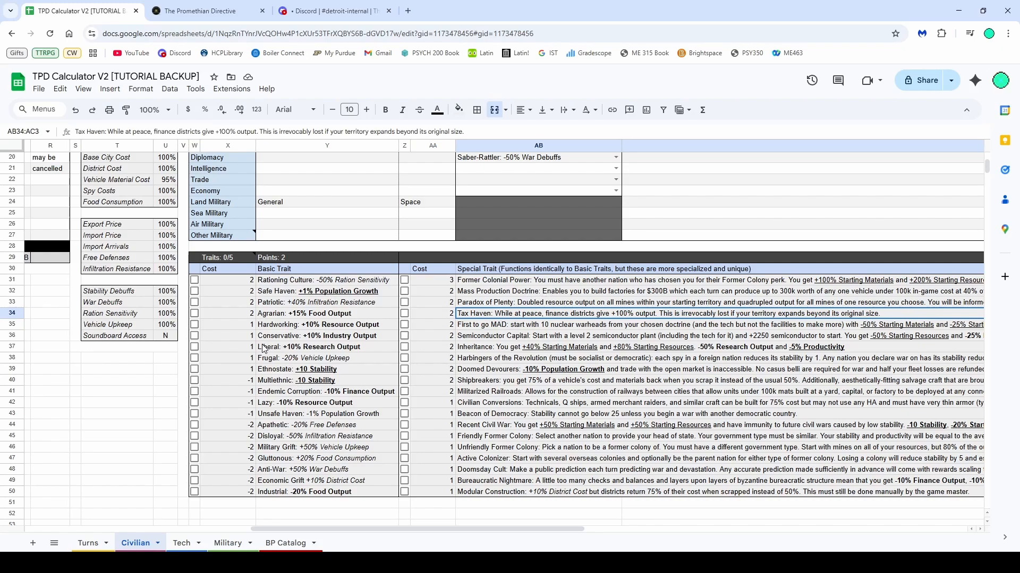
click(195, 347)
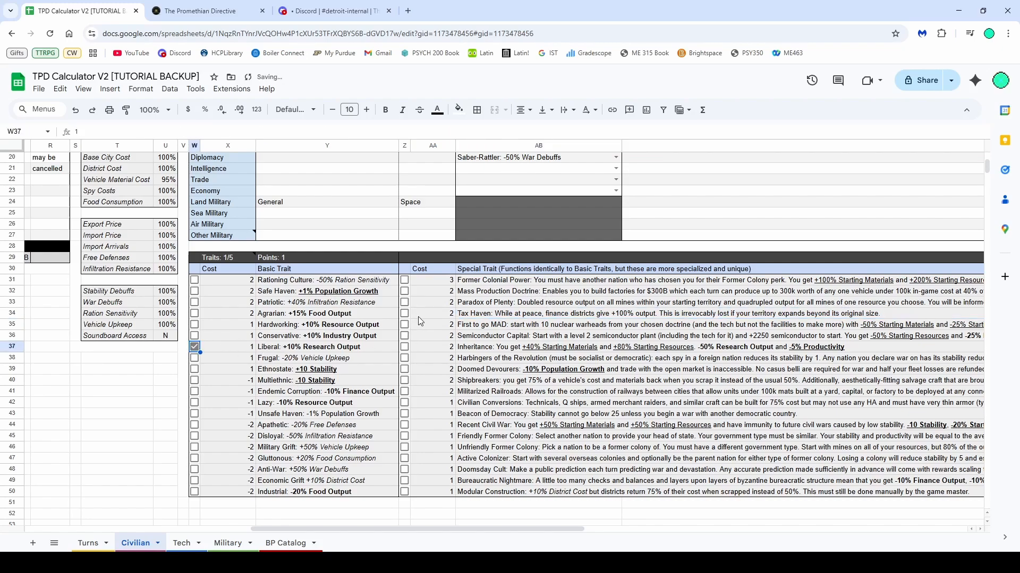
Read the special trait descriptions, such as Harbingers of the Revolution and Paradox of Plenty
click(486, 361)
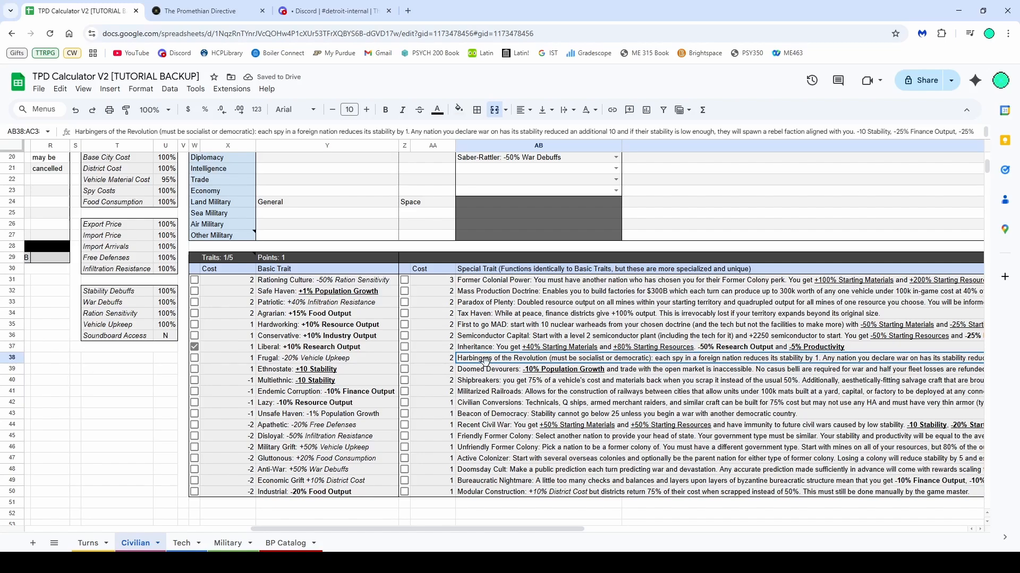
click(489, 351)
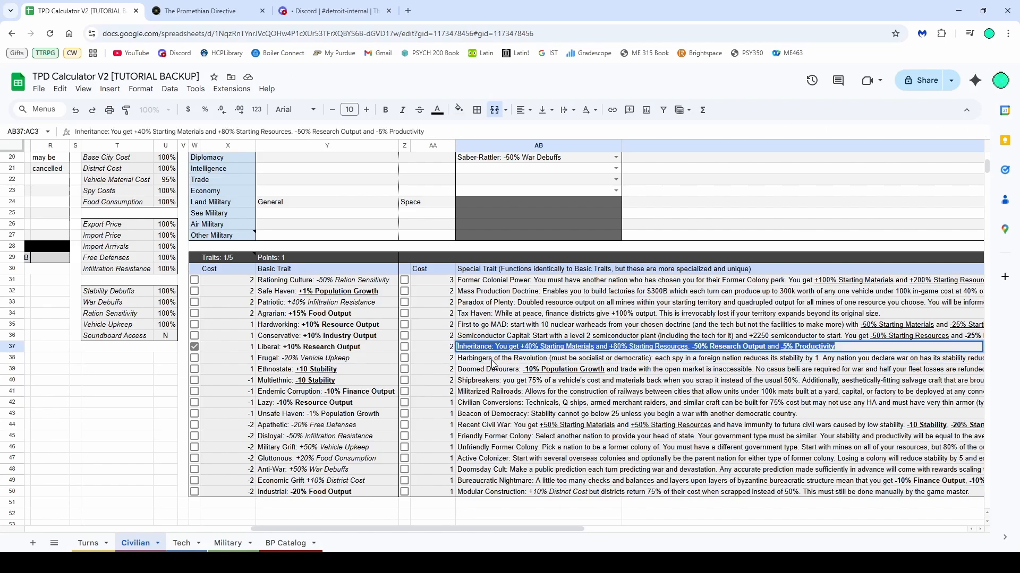
double_click(513, 359)
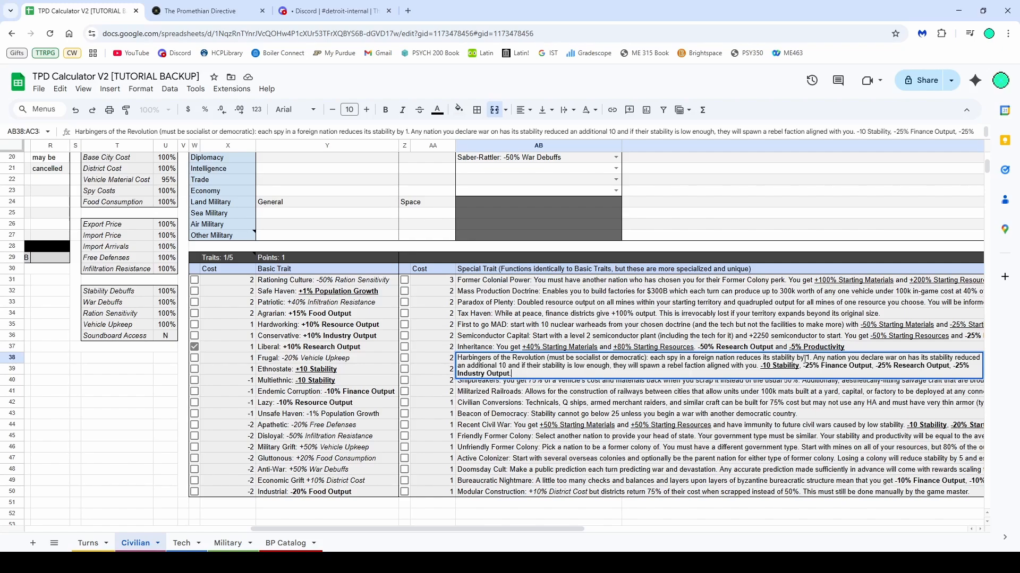
drag(613, 365, 702, 365)
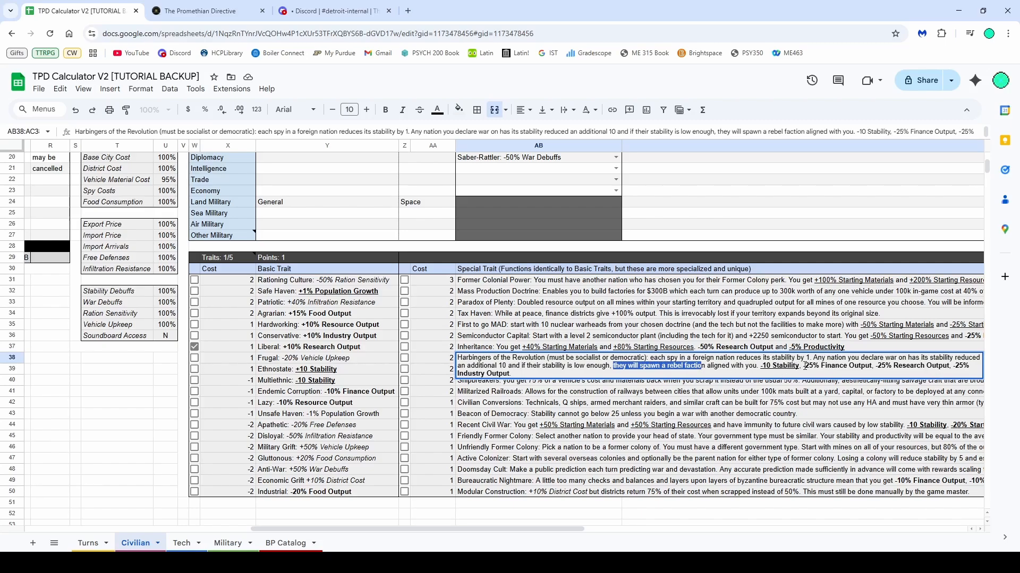
drag(804, 365, 812, 373)
click(765, 316)
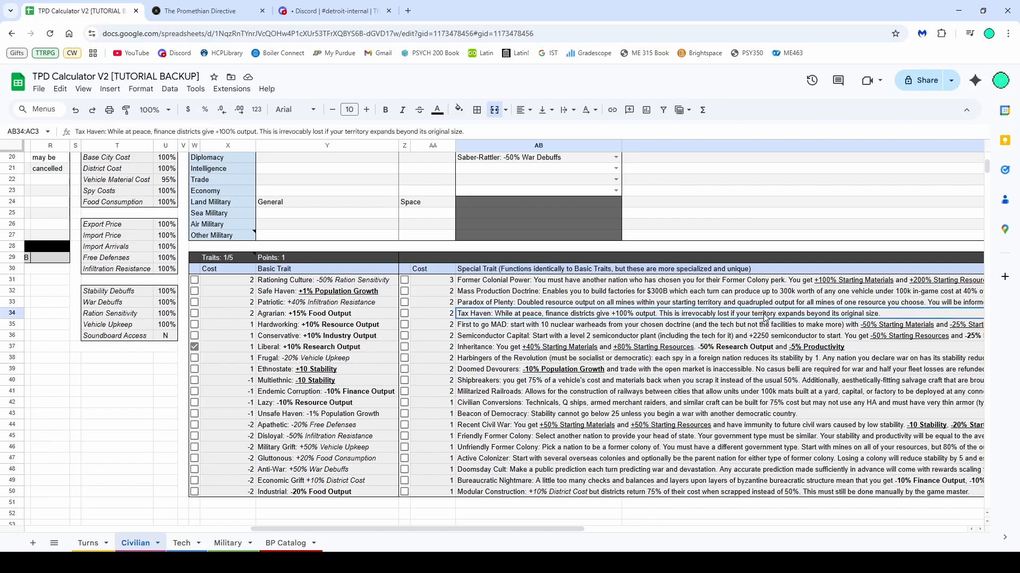
double_click(518, 304)
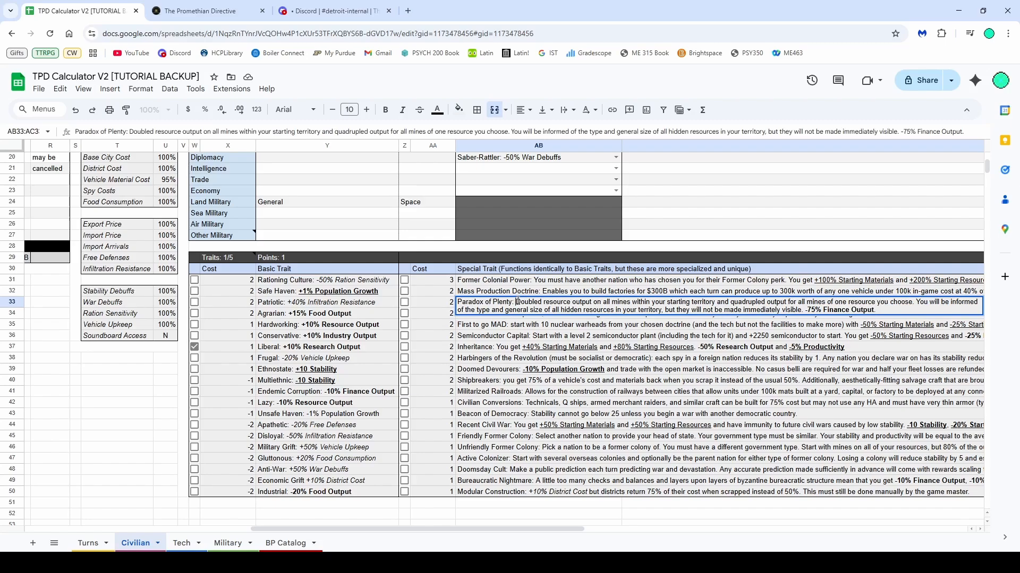
drag(517, 302, 875, 310)
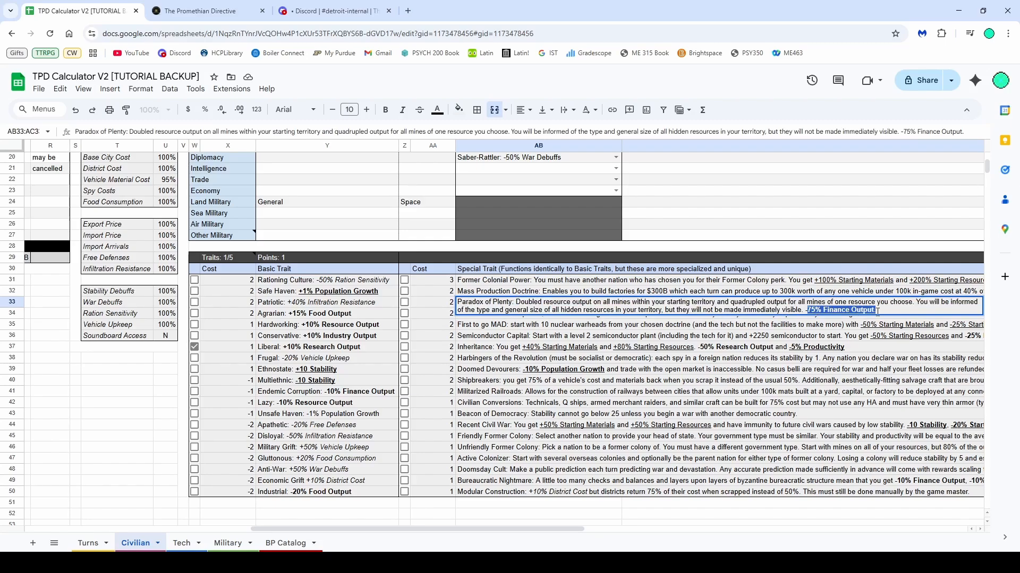
click(720, 351)
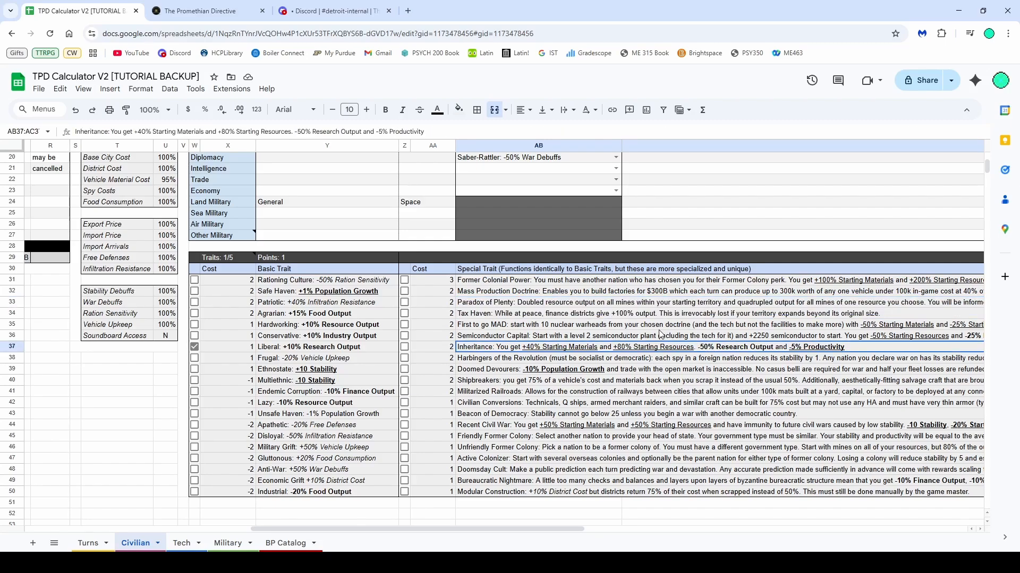
click(585, 285)
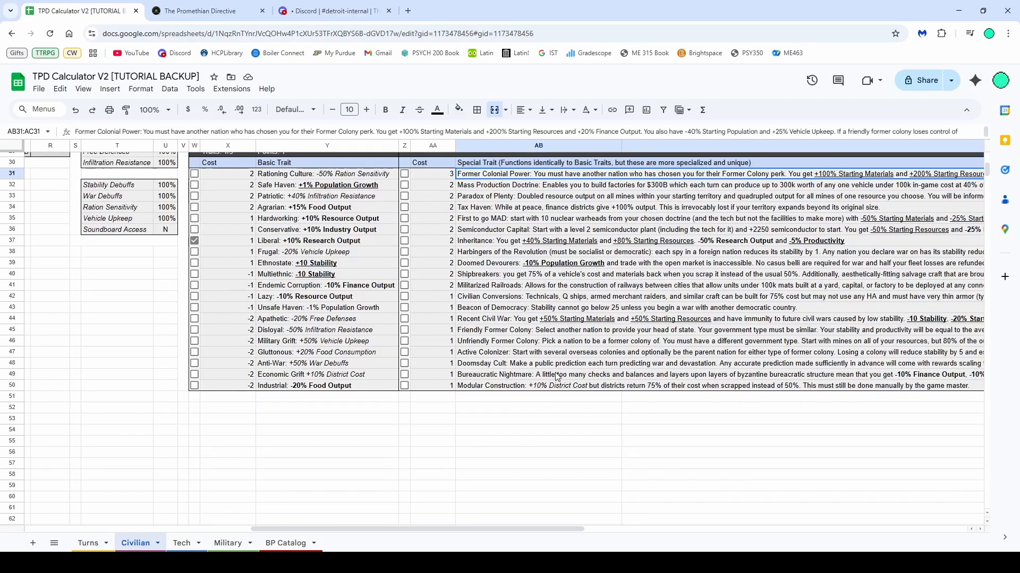
scroll(467, 379, up, 5)
scroll(425, 382, down, 3)
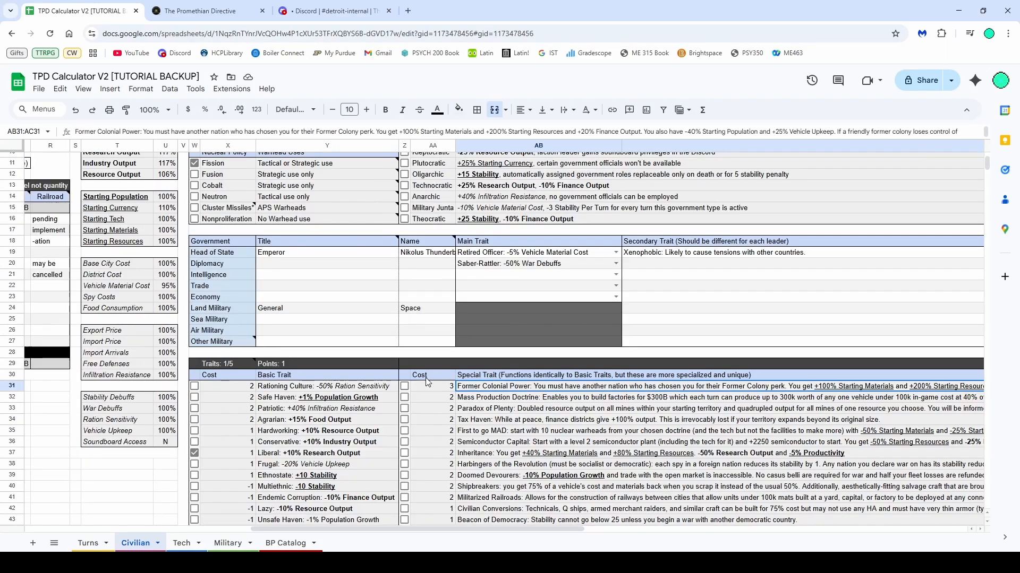
scroll(425, 384, up, 3)
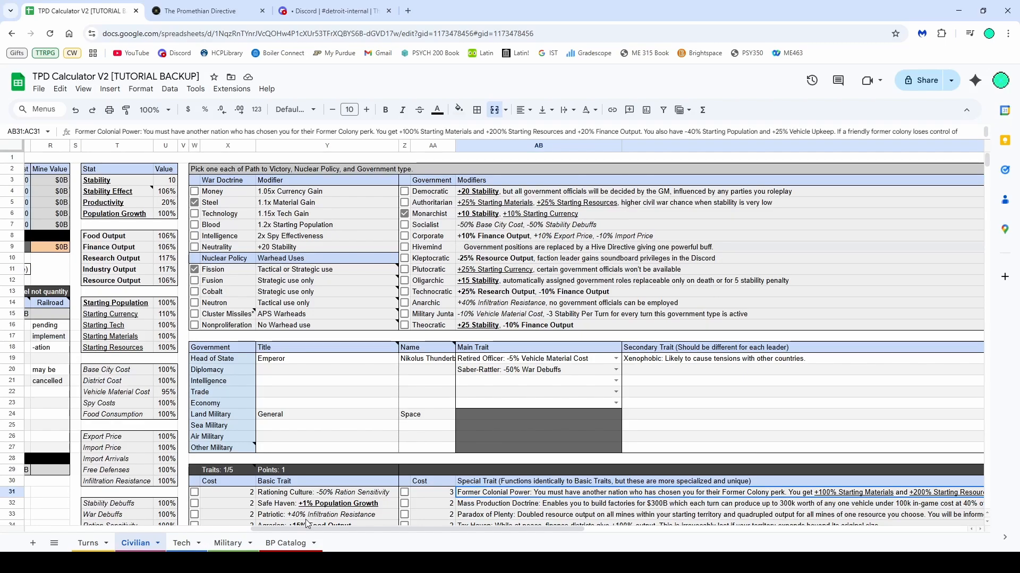
Open the Tech sheet
drag(297, 531, 72, 531)
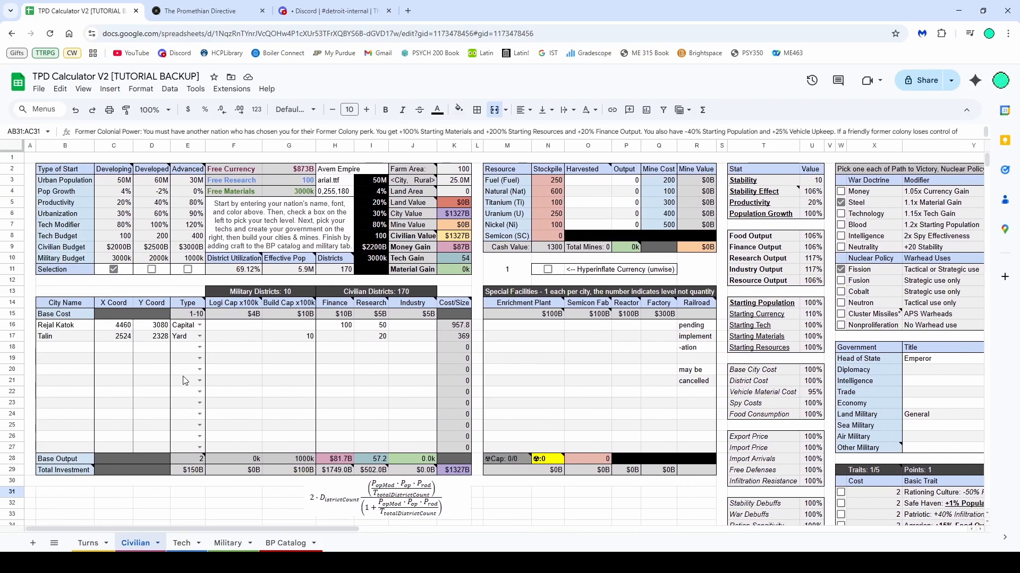
scroll(213, 377, down, 1)
scroll(244, 377, up, 1)
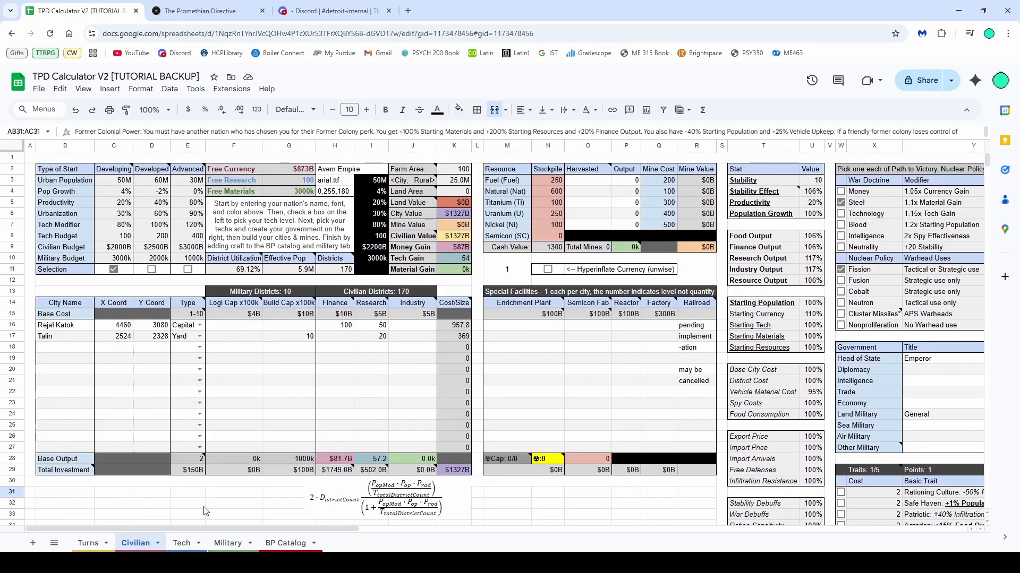
click(178, 545)
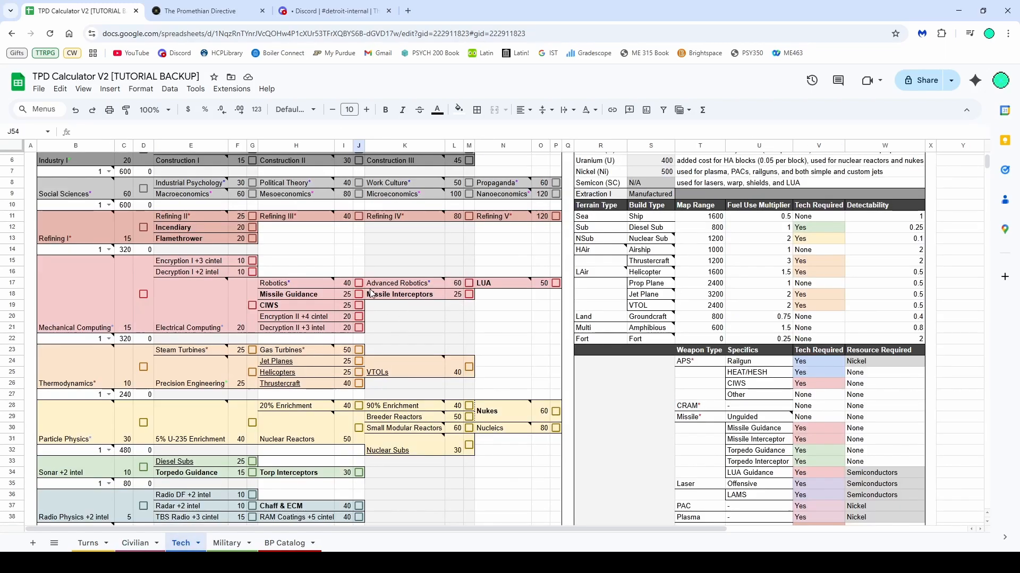
Try ticking Mechanical Computing and CIWS in the tech tree, then untick both
click(143, 295)
click(252, 306)
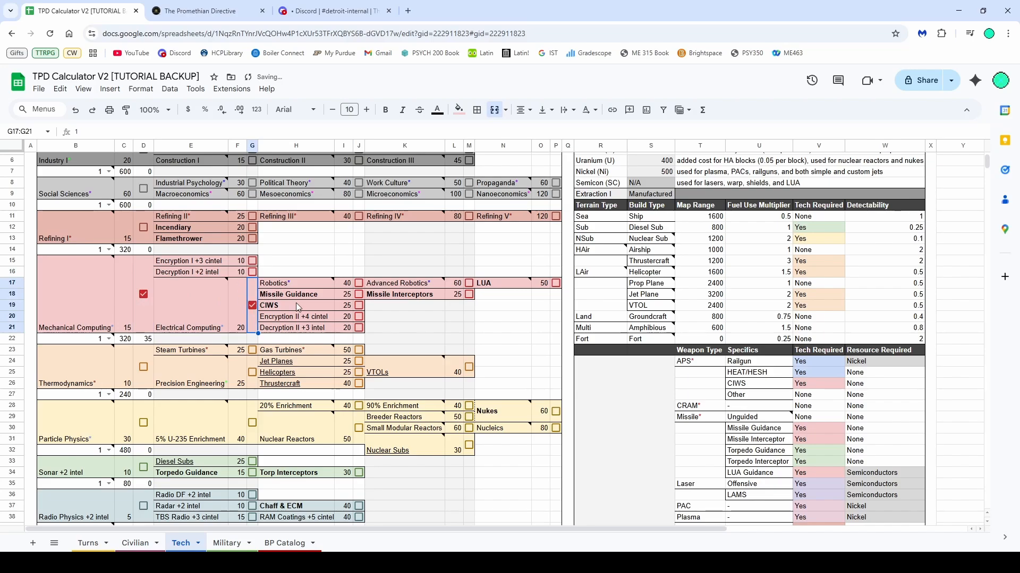
click(144, 295)
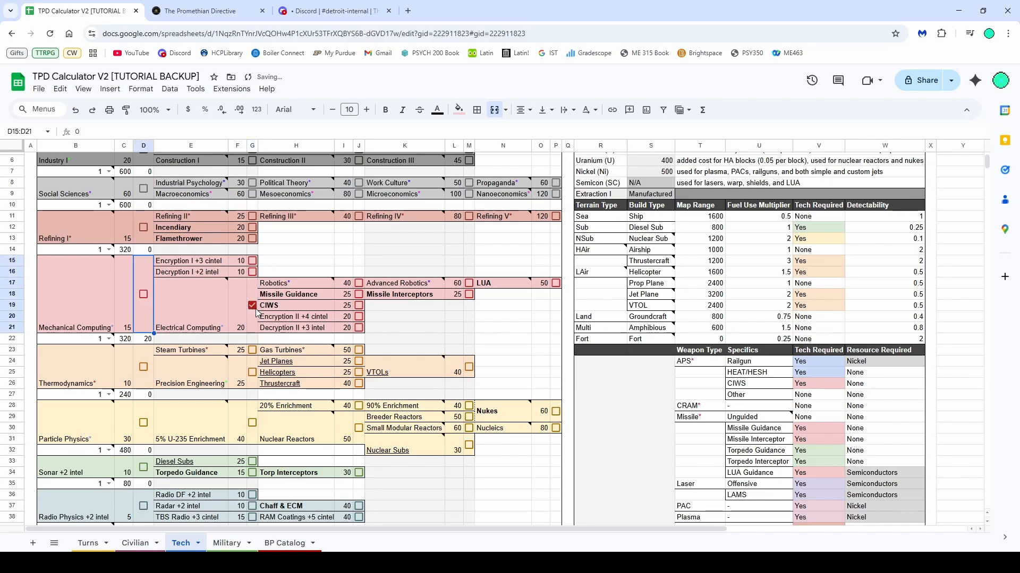
click(252, 306)
Examine the LAMS and Railguns entries in the tech tree
scroll(290, 268, down, 5)
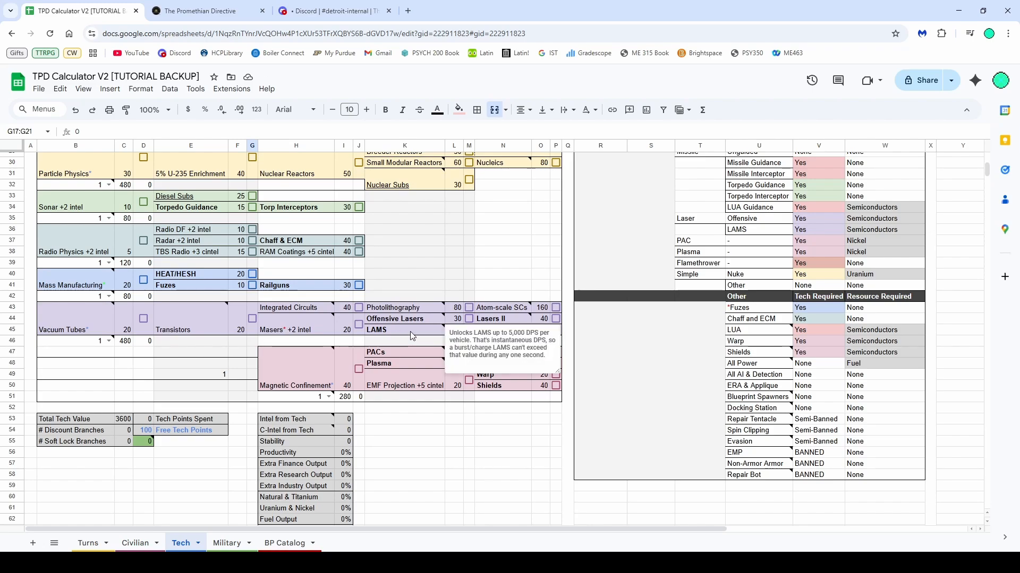
drag(412, 331, 466, 325)
scroll(355, 339, up, 1)
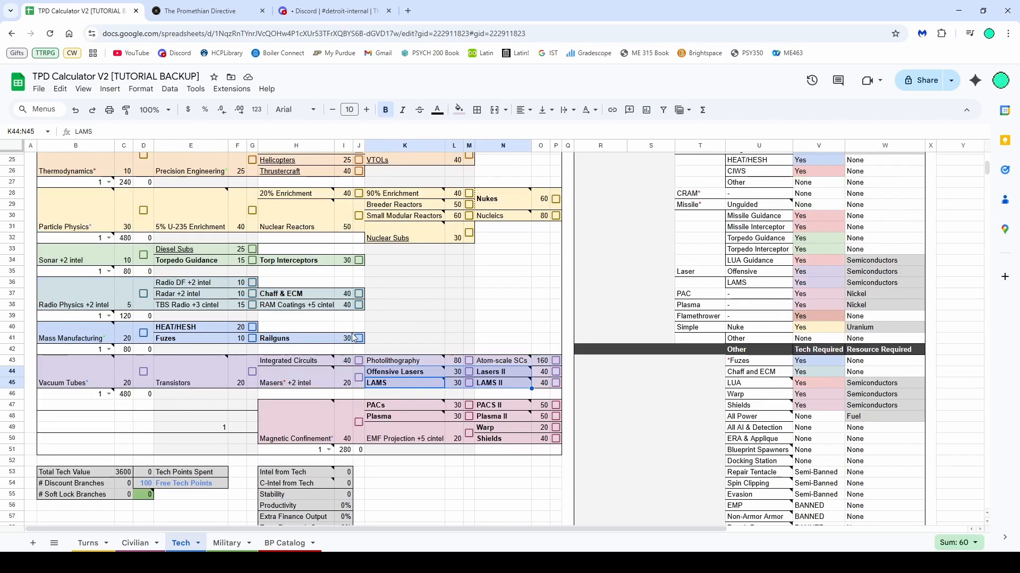
drag(262, 340, 211, 323)
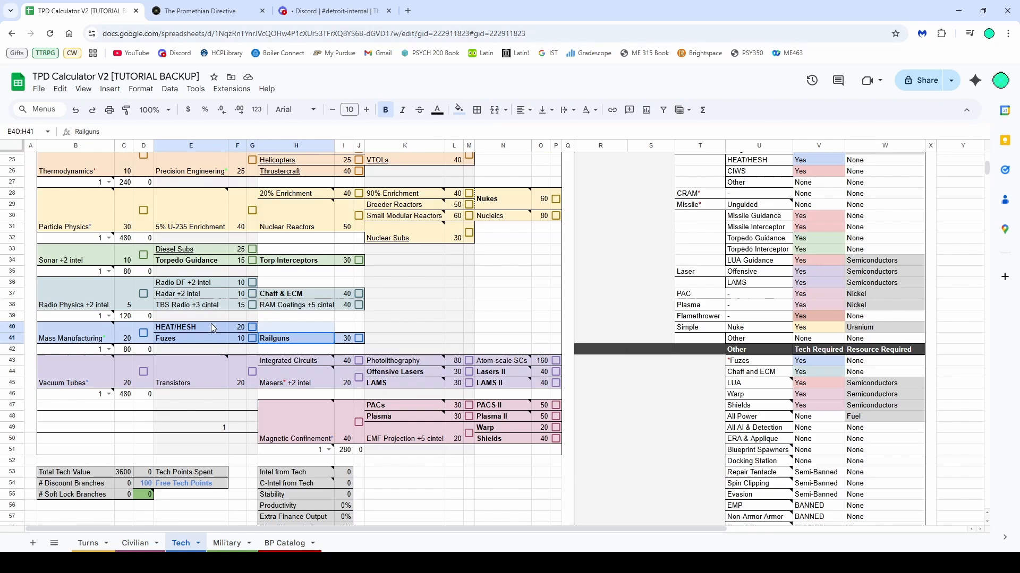
click(472, 317)
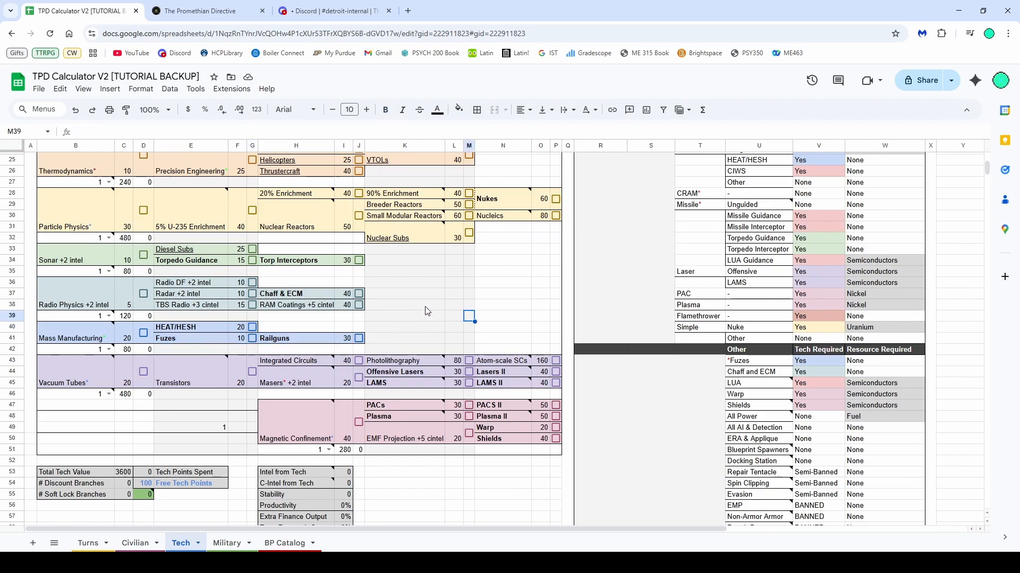
Read the tooltip descriptions of techs such as Masers and Macroeconomics in the tech tree
mouse_move(297, 383)
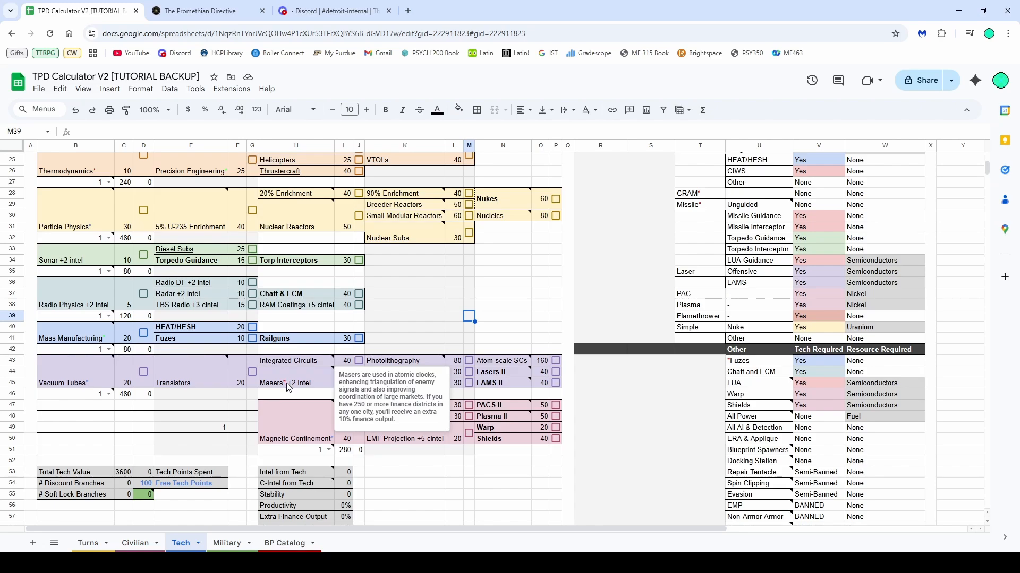
scroll(287, 385, up, 6)
mouse_move(111, 317)
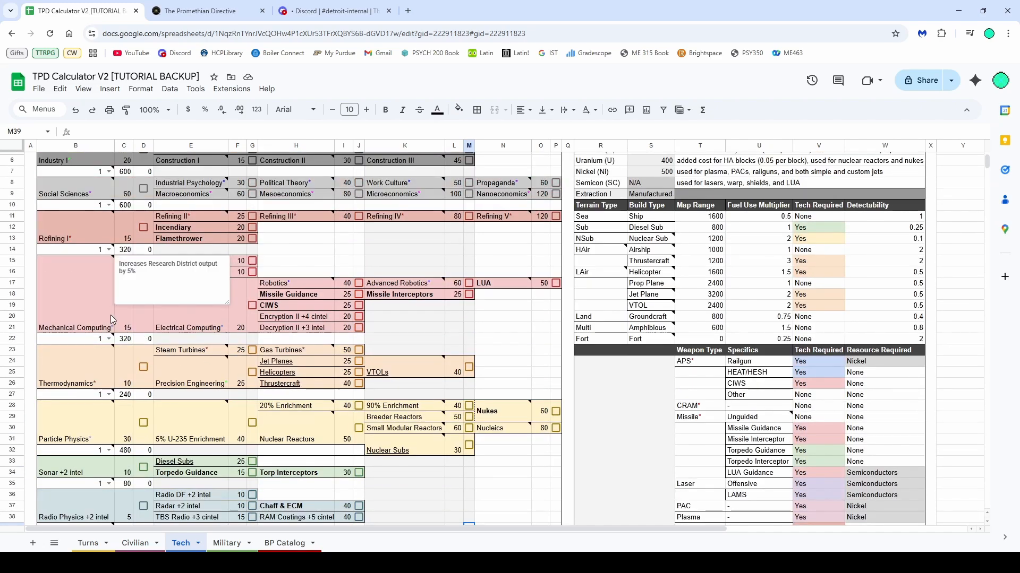
scroll(110, 314, up, 2)
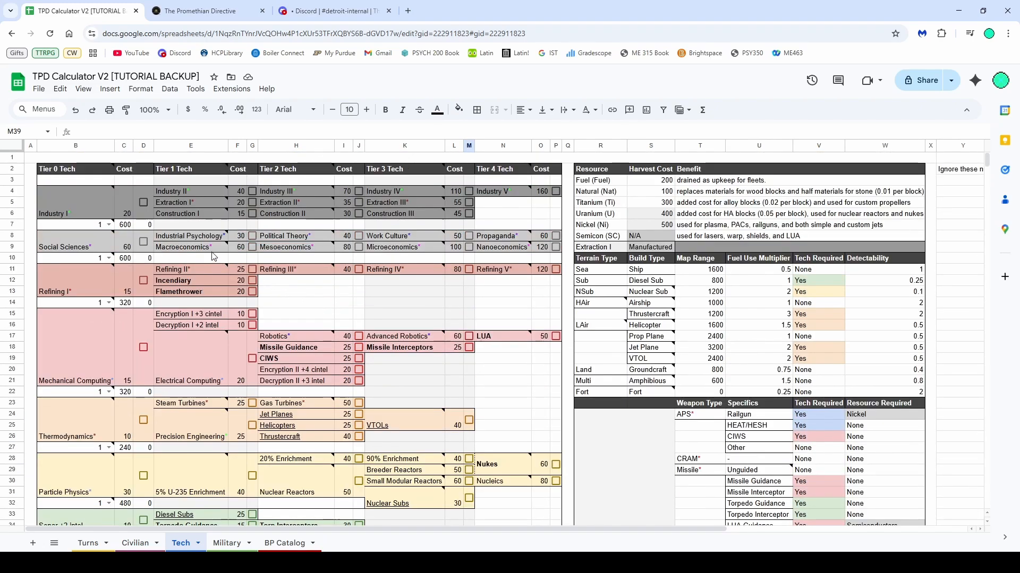
mouse_move(206, 253)
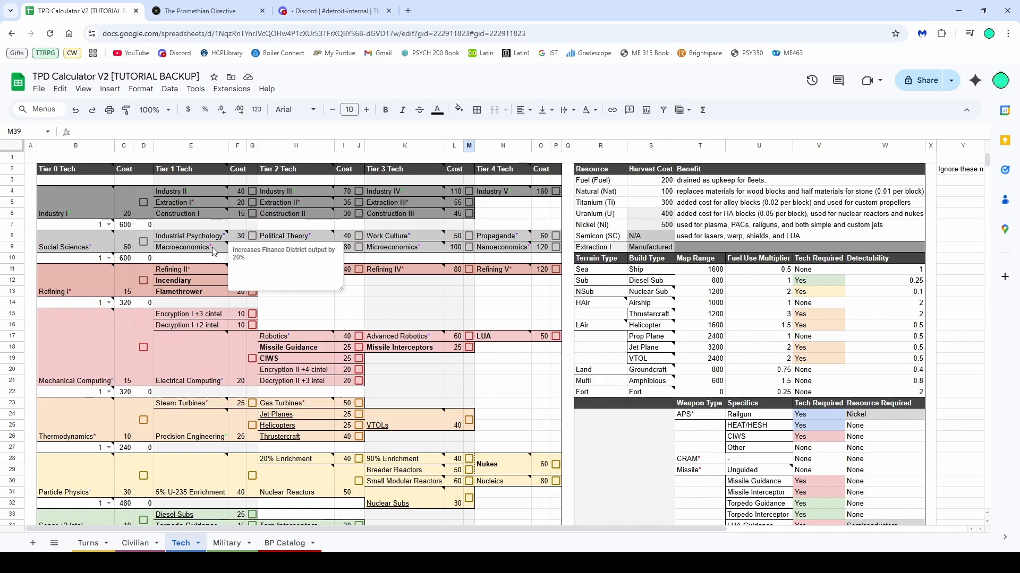
scroll(313, 416, down, 5)
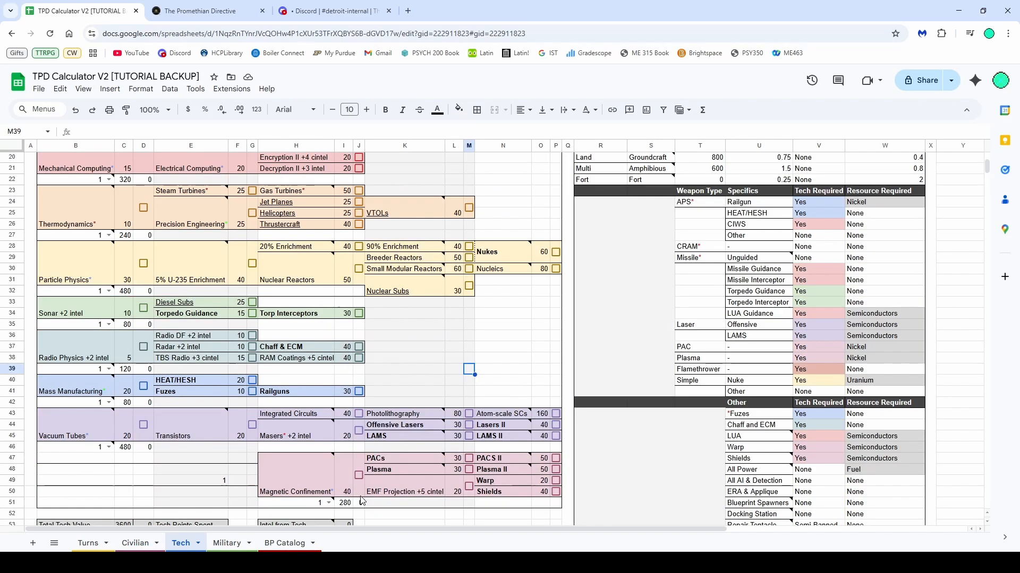
click(394, 348)
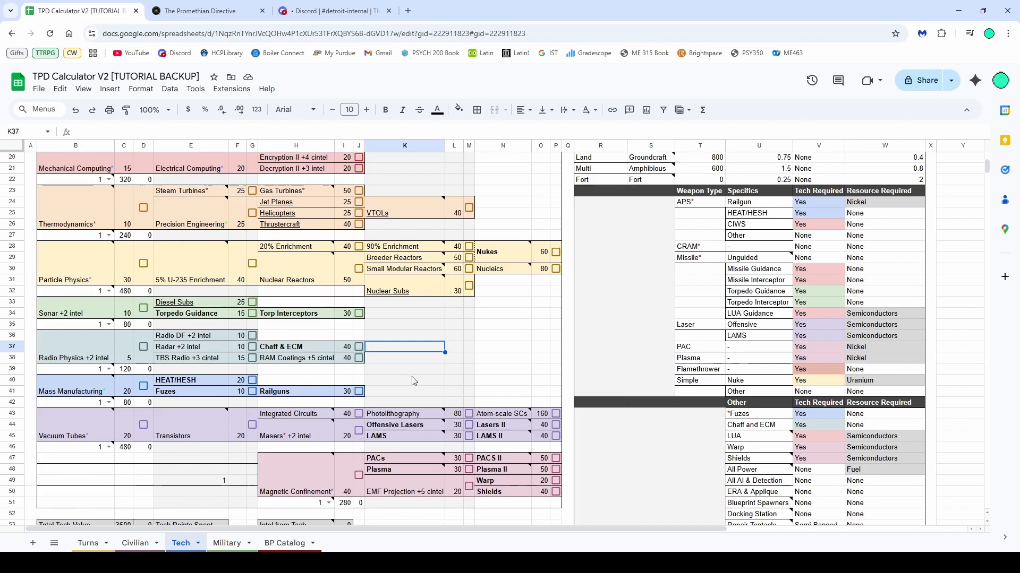
scroll(412, 377, up, 3)
scroll(169, 249, down, 8)
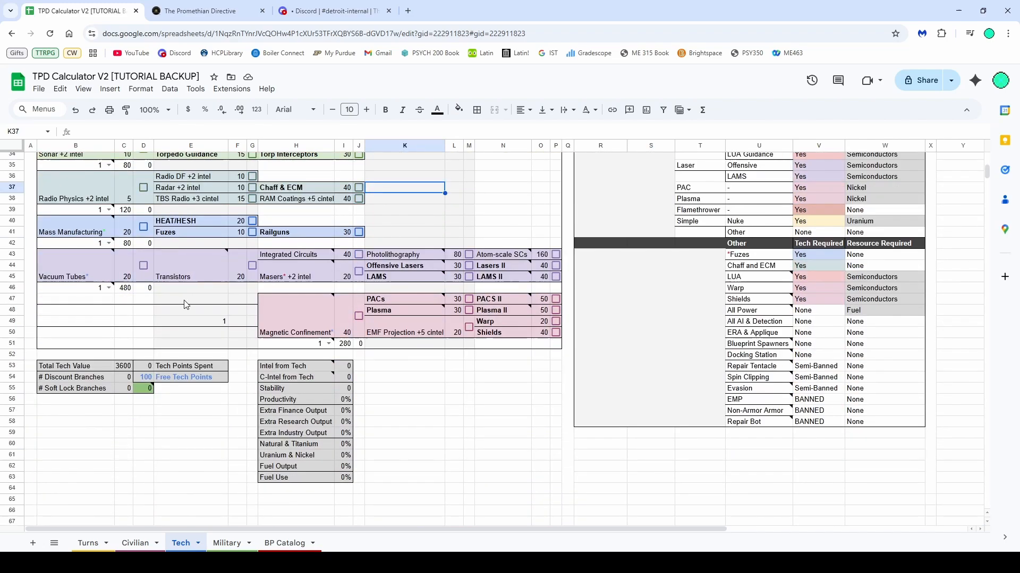
Try ticking Vacuum Tubes and setting its branch multiplier to 0.5, then untick it
click(143, 265)
scroll(160, 377, up, 3)
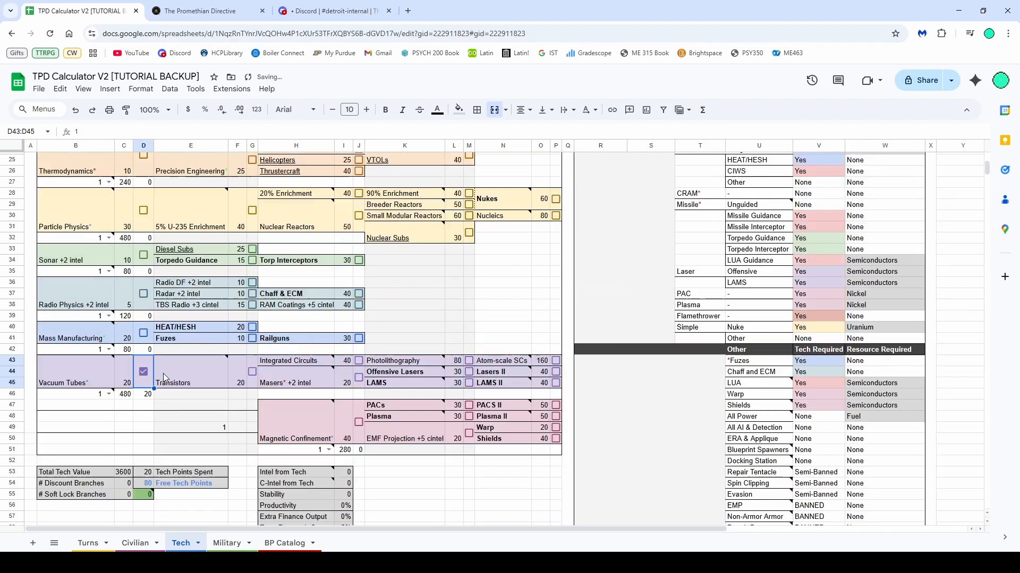
click(109, 394)
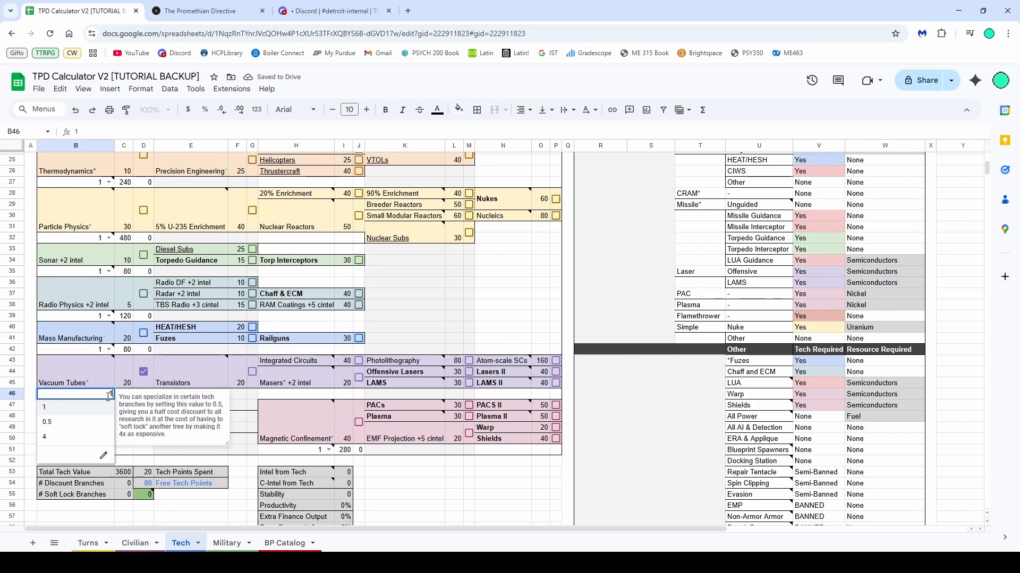
click(75, 423)
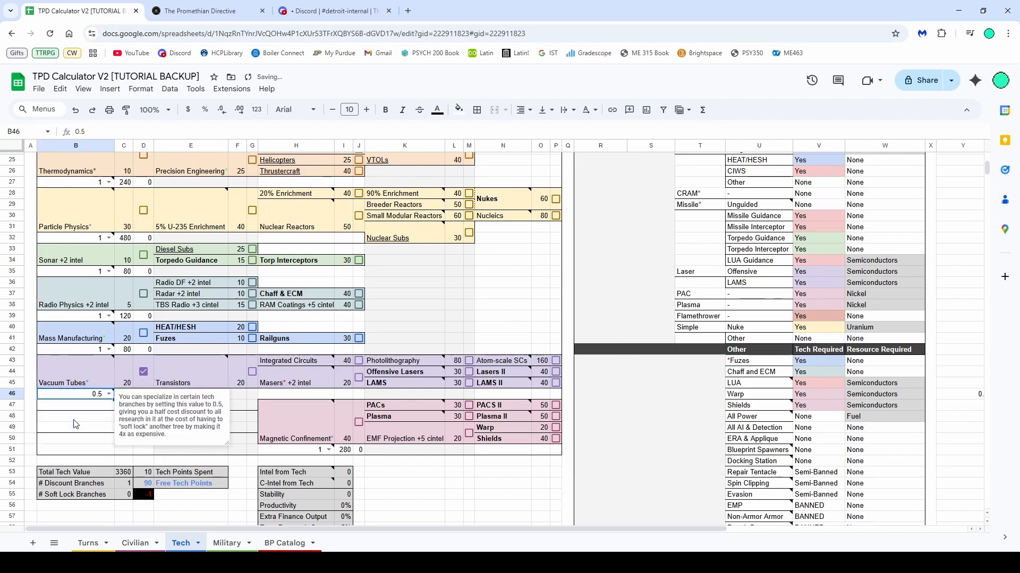
key(Down)
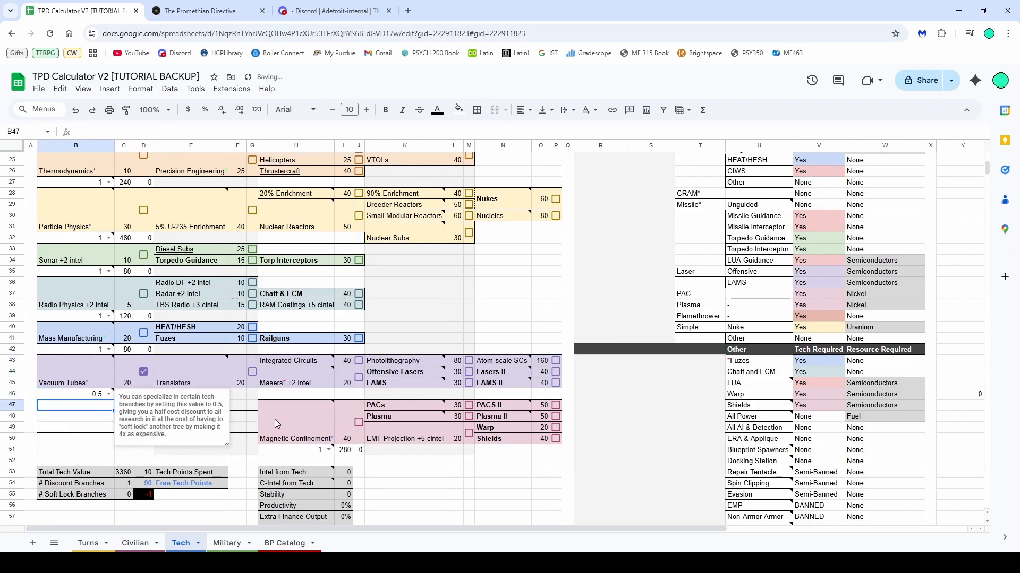
click(143, 372)
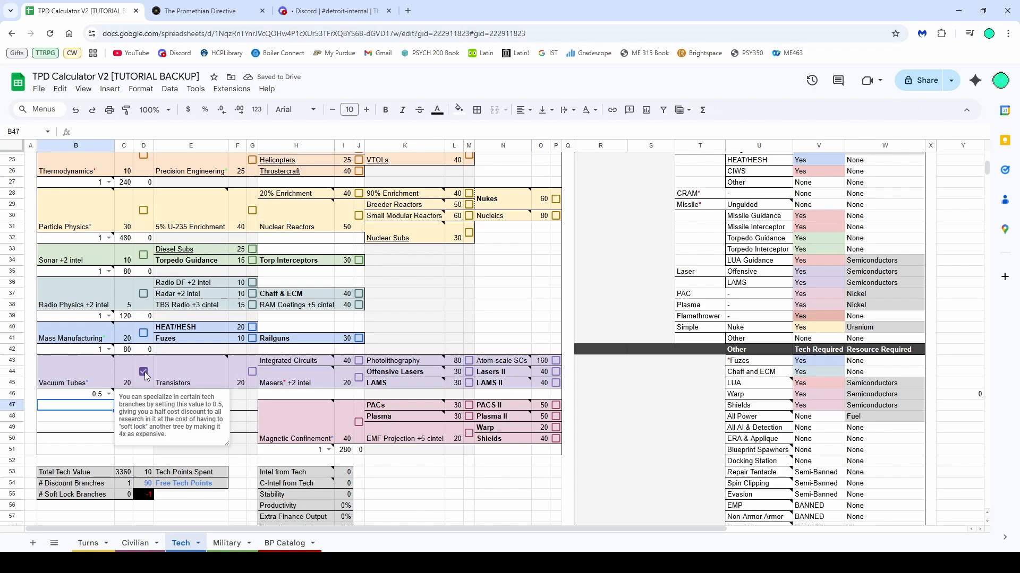
Soft-lock the Vacuum Tubes branch by setting its multiplier to 4
click(109, 394)
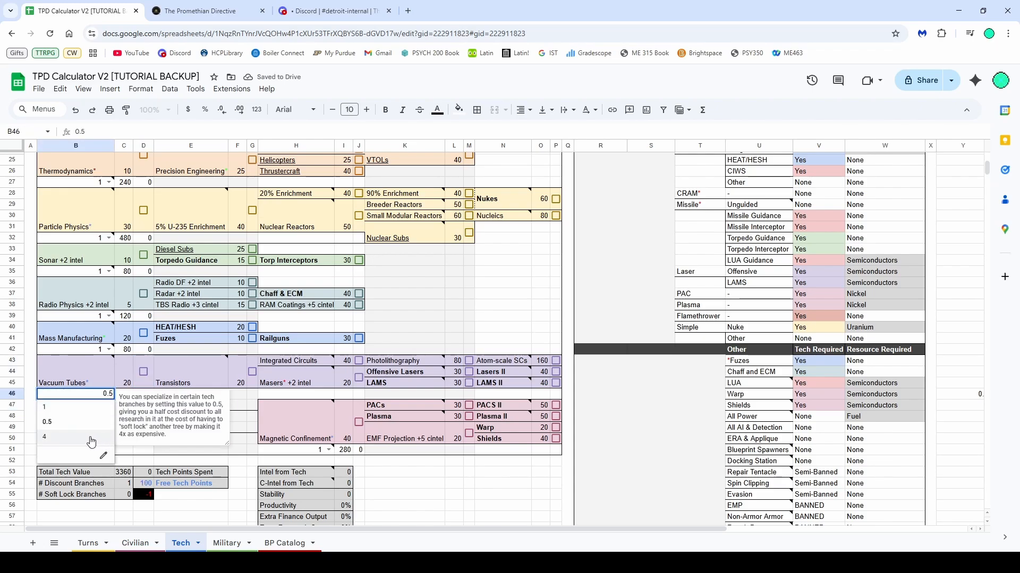
click(93, 443)
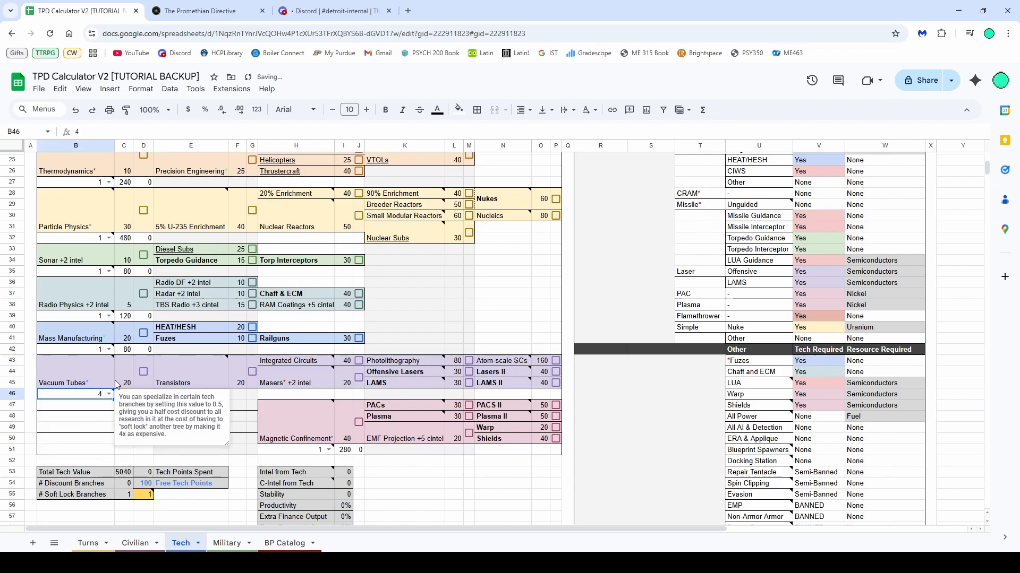
click(103, 417)
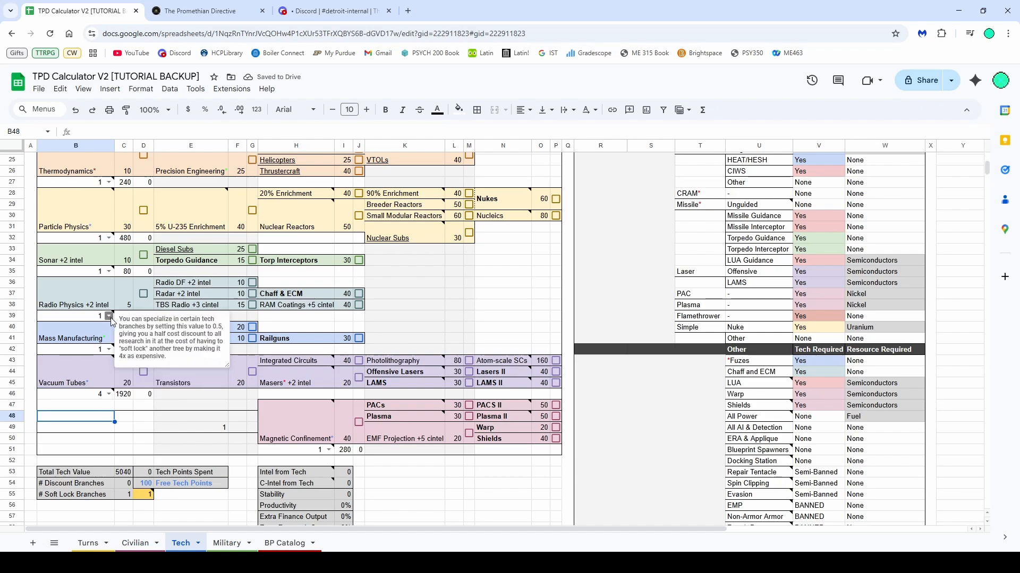
Try setting the Particle Physics branch to 0.5 and ticking it, then untick it and reset the multiplier to 1
click(110, 238)
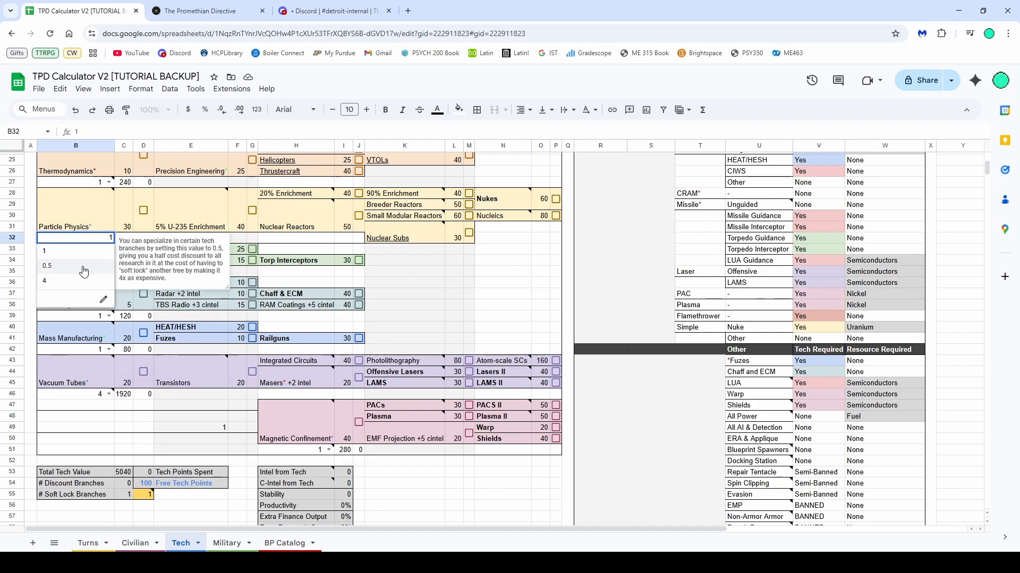
click(84, 272)
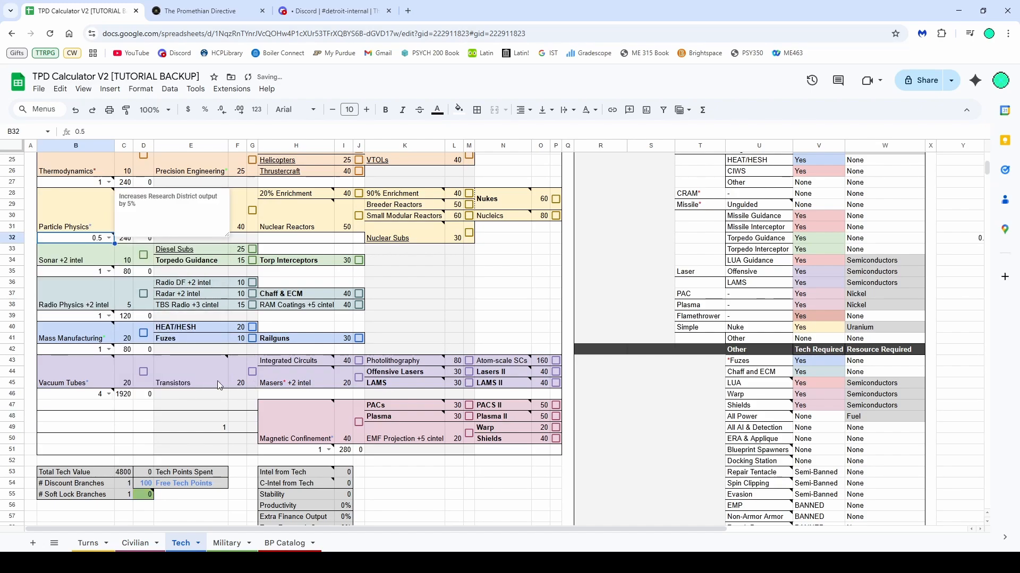
scroll(101, 398, up, 3)
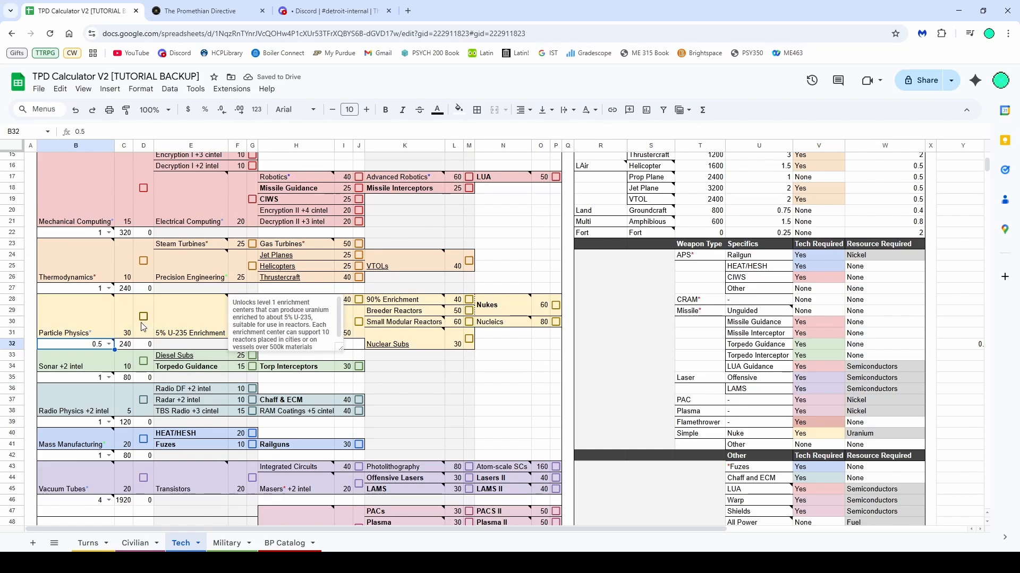
click(143, 317)
scroll(289, 361, down, 3)
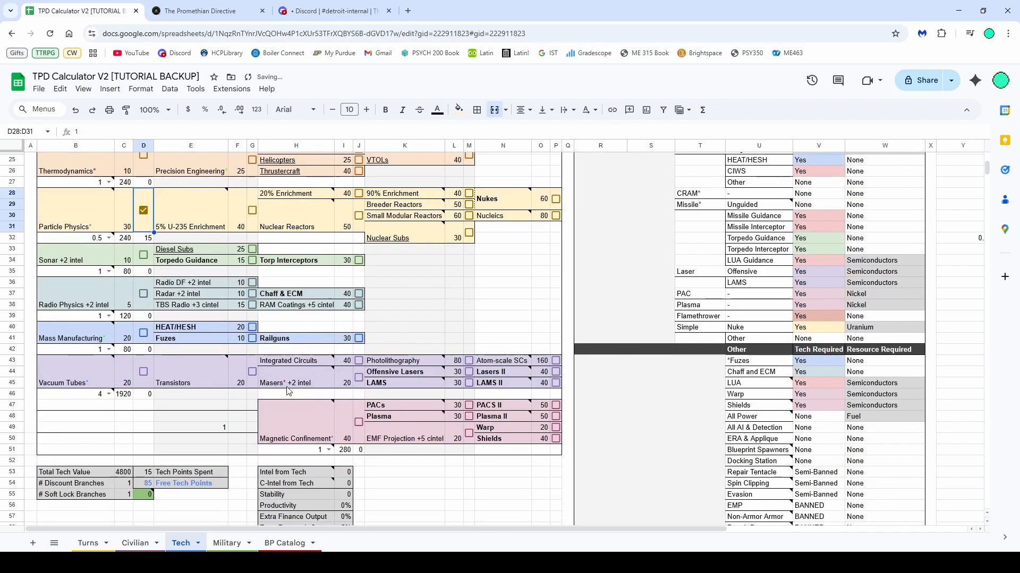
scroll(276, 387, up, 3)
scroll(154, 343, down, 3)
scroll(171, 407, up, 2)
scroll(196, 325, up, 3)
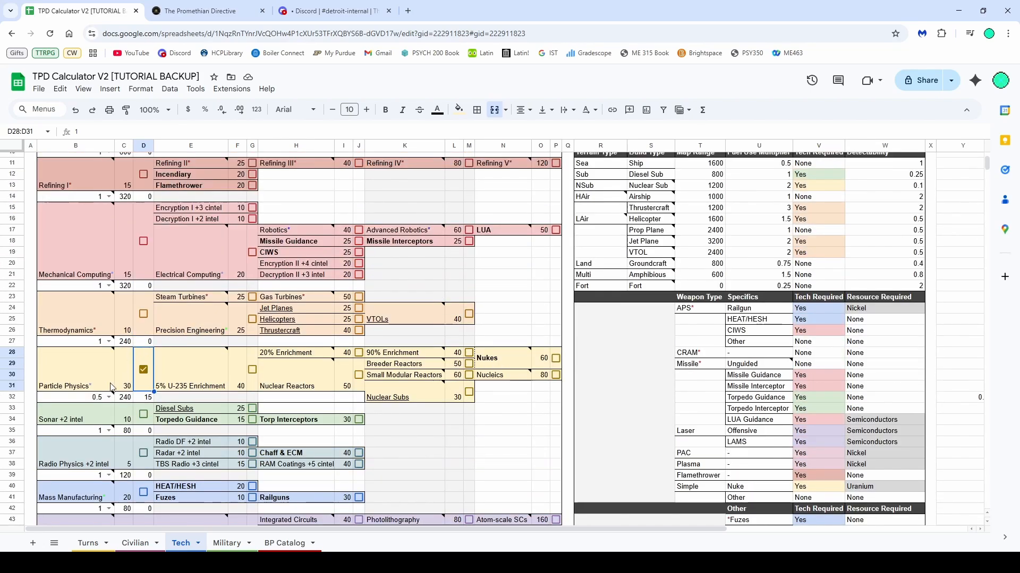
scroll(111, 404, up, 3)
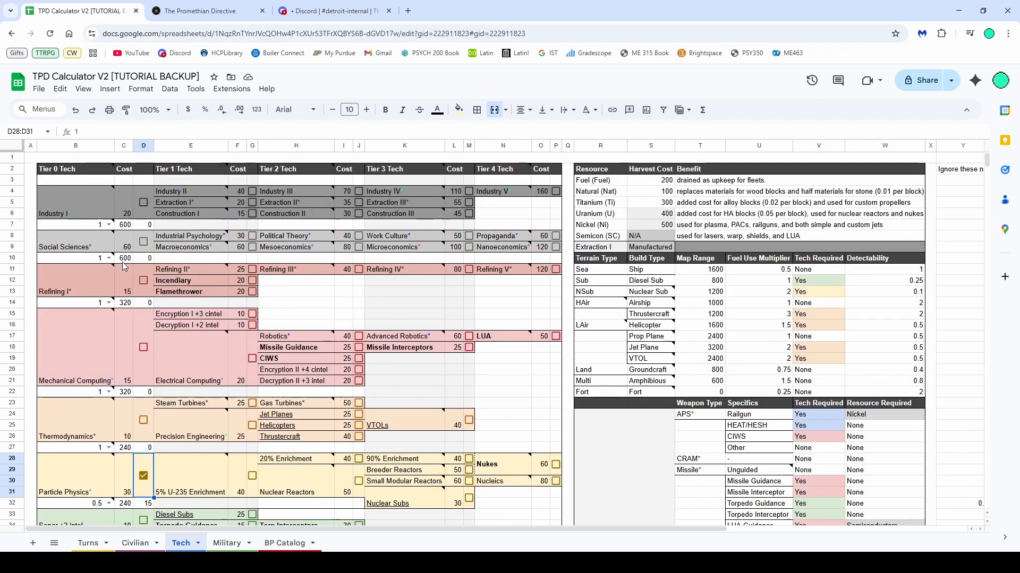
scroll(118, 233, down, 3)
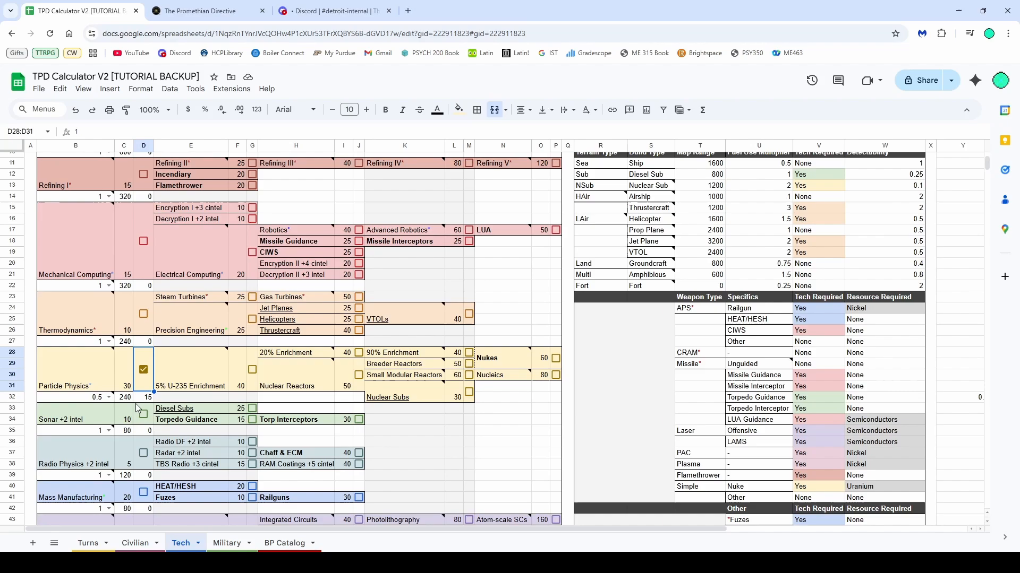
click(144, 369)
click(108, 397)
click(96, 419)
Soft-lock the Magnetic Confinement branch by setting its multiplier to 4
scroll(121, 382, down, 5)
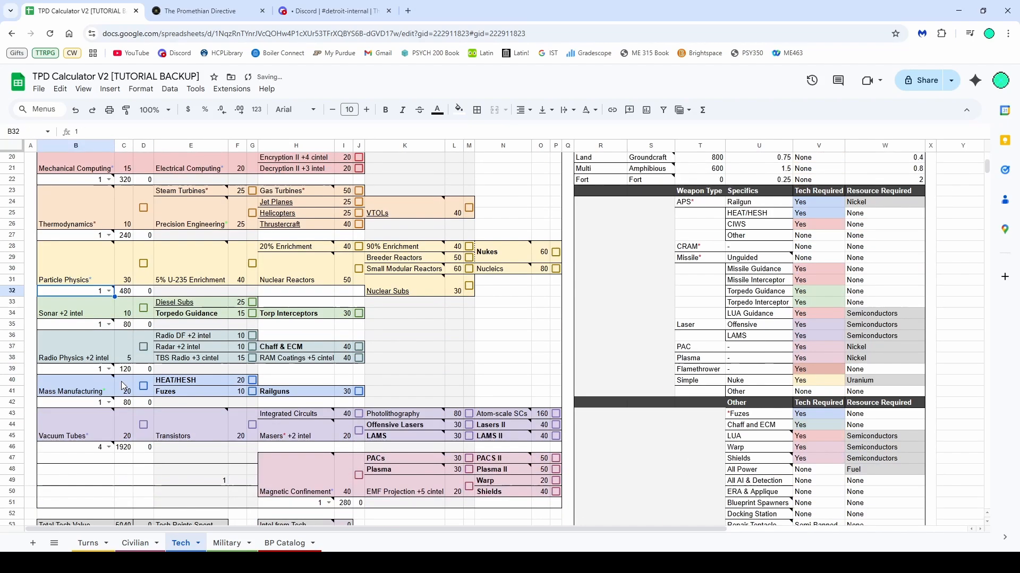
click(329, 450)
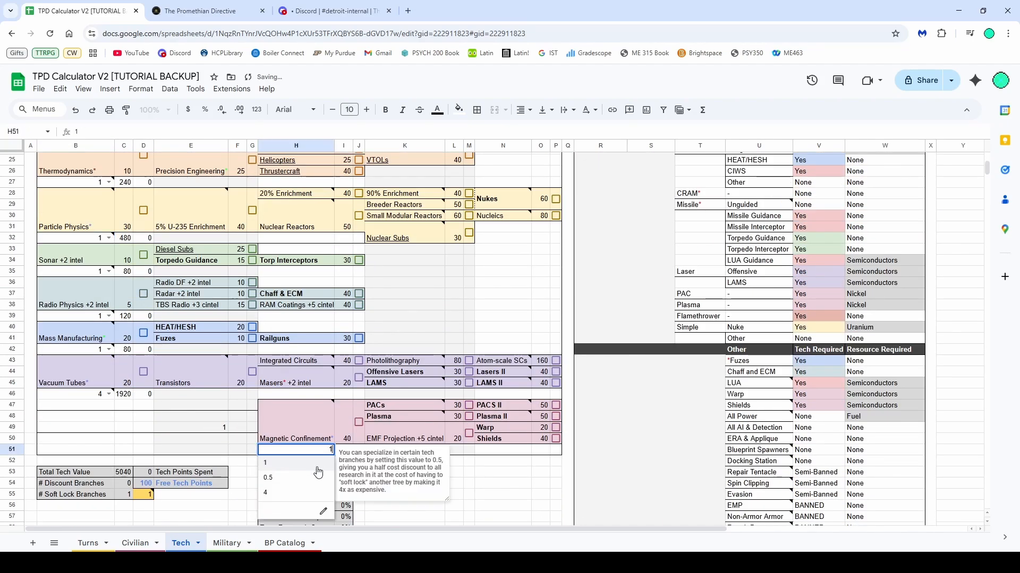
click(290, 499)
Set the Thermodynamics and Mechanical Computing branch multipliers to 0.5 as discounted branches
scroll(178, 401, up, 3)
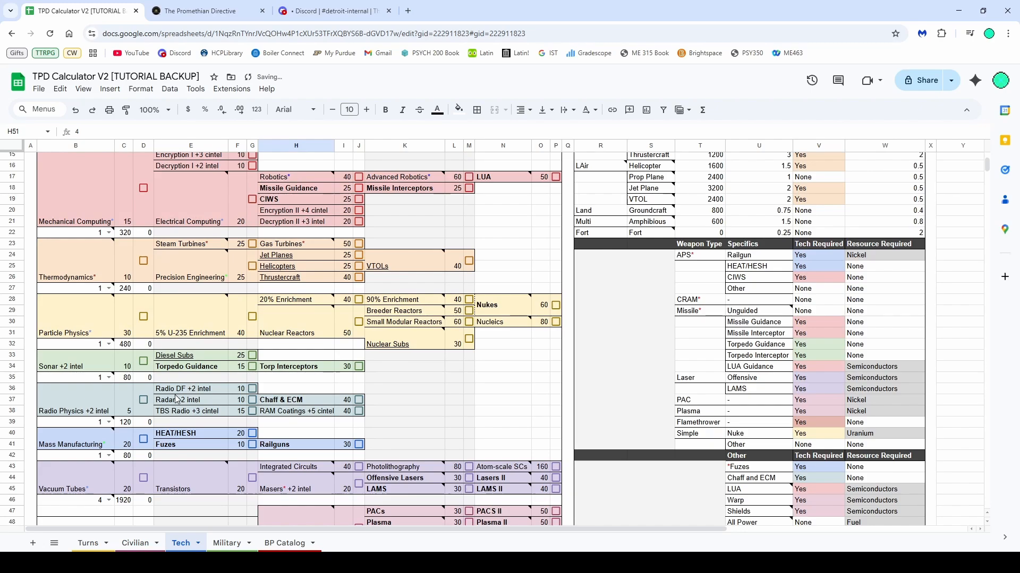
scroll(178, 401, up, 2)
click(109, 341)
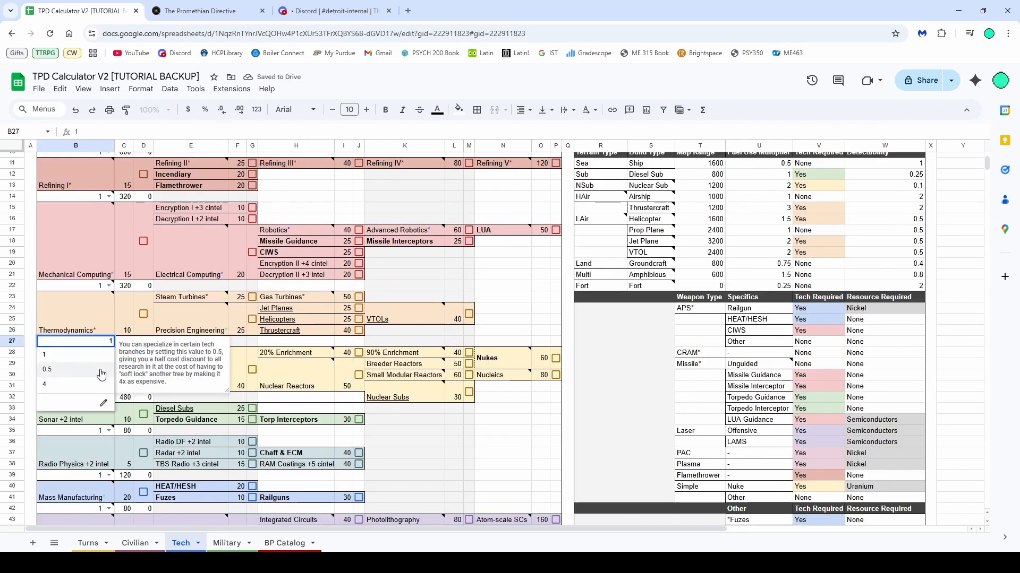
click(104, 360)
click(109, 286)
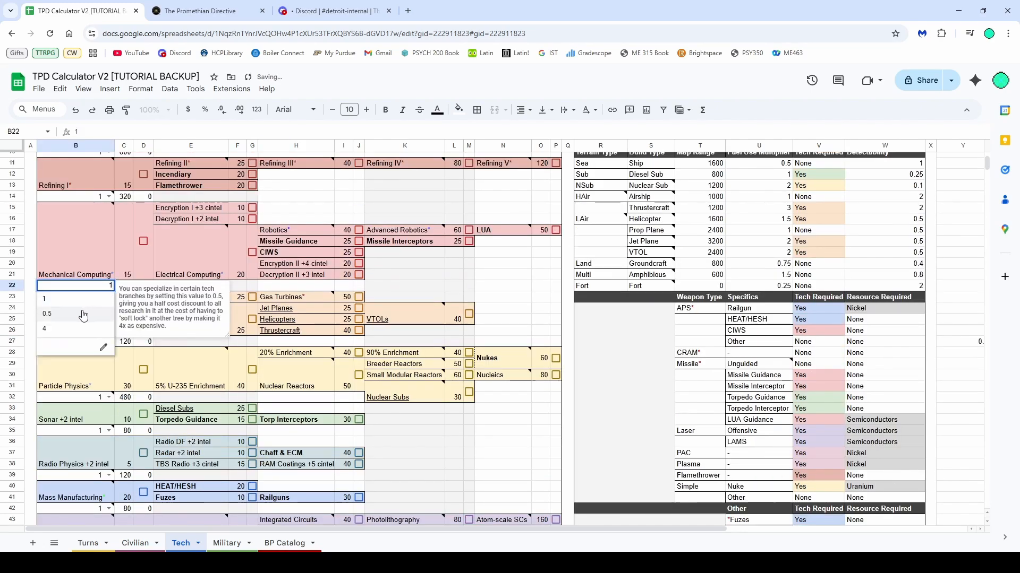
click(90, 316)
Tick Mechanical Computing, CIWS and Robotics as researched techs in the tech tree
scroll(238, 319, up, 2)
click(390, 329)
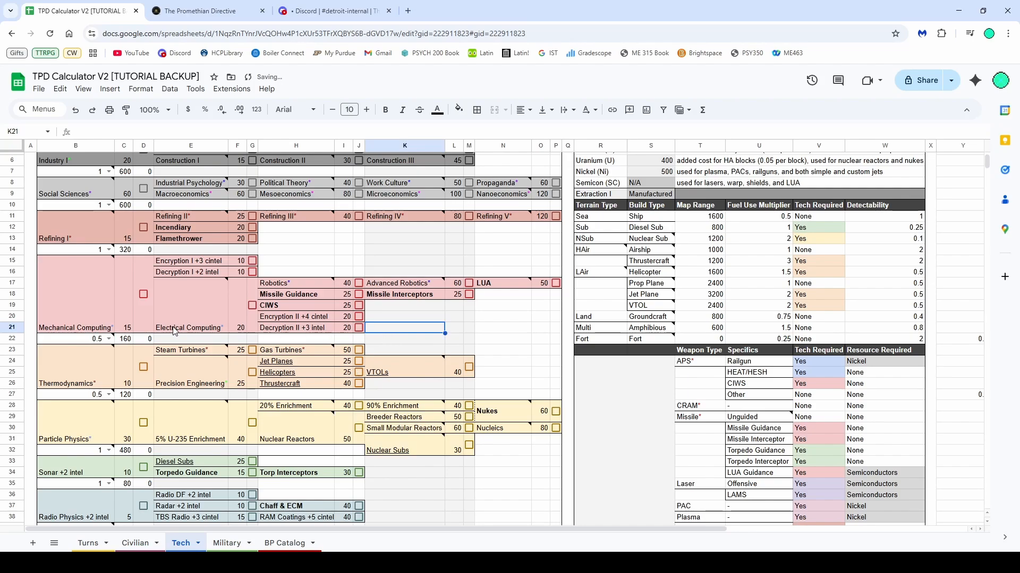
click(144, 295)
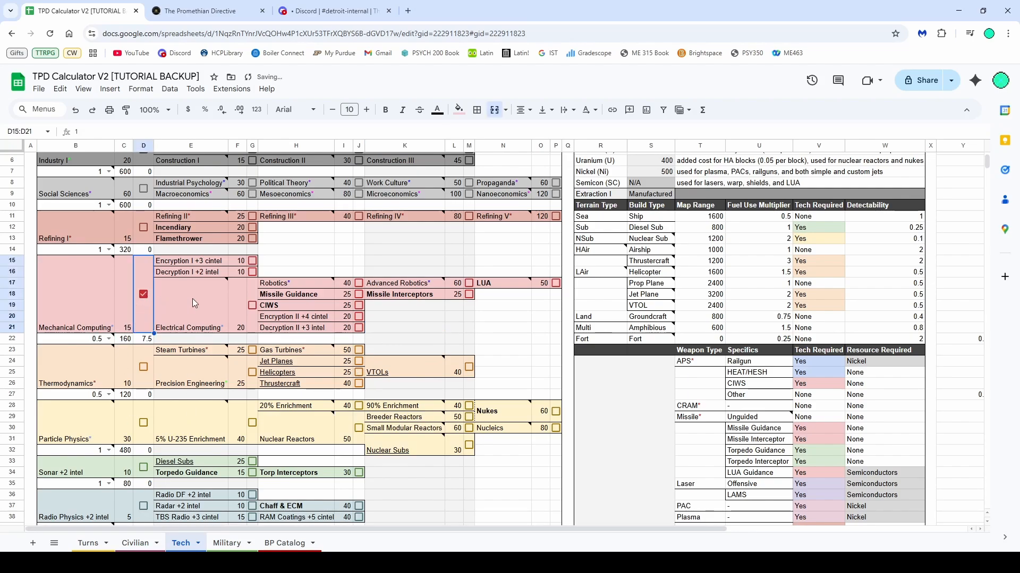
scroll(239, 319, up, 2)
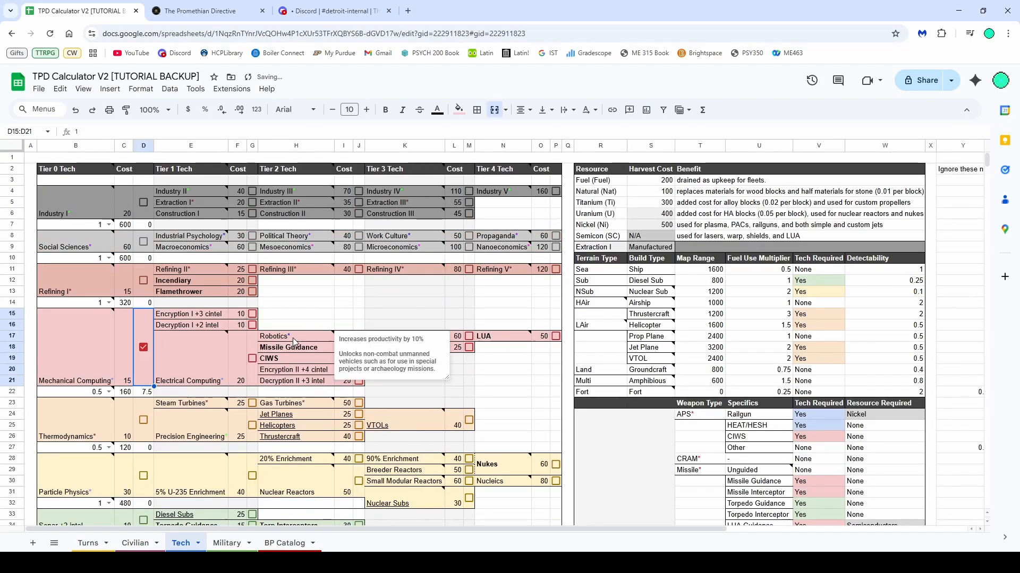
click(252, 358)
click(308, 315)
click(359, 336)
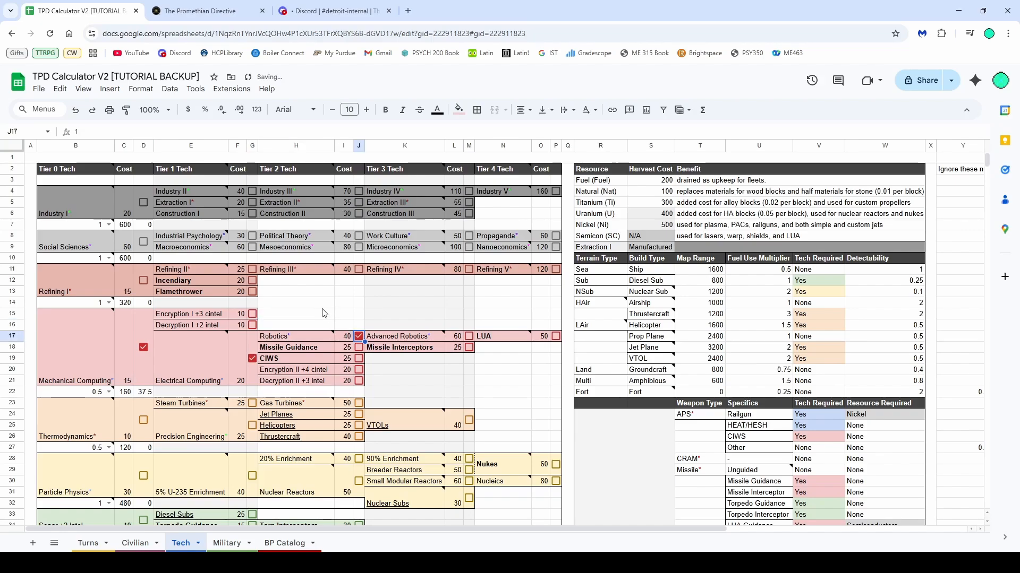
Tick Thermodynamics as a researched tech in the tech tree
scroll(239, 351, down, 2)
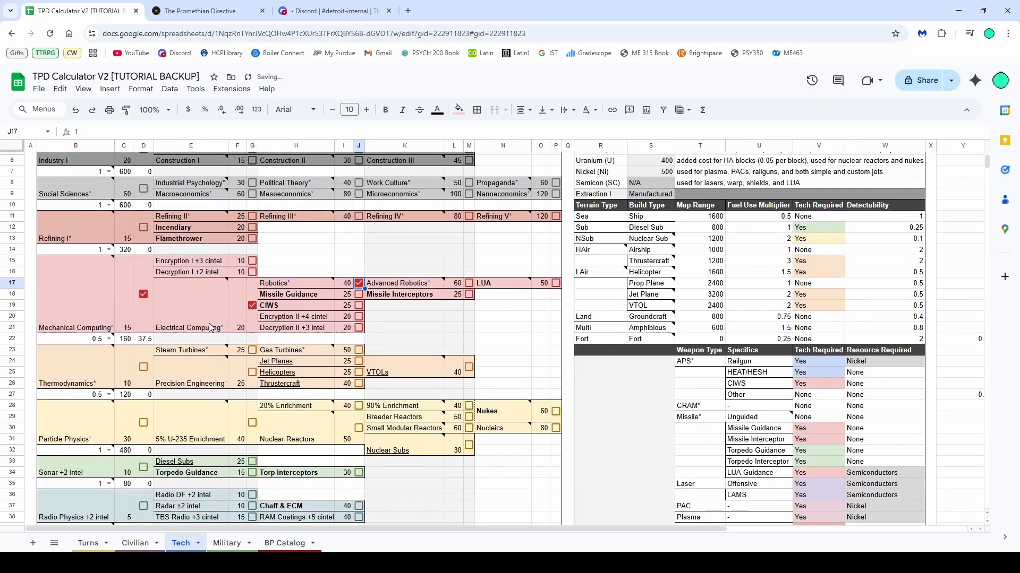
click(143, 368)
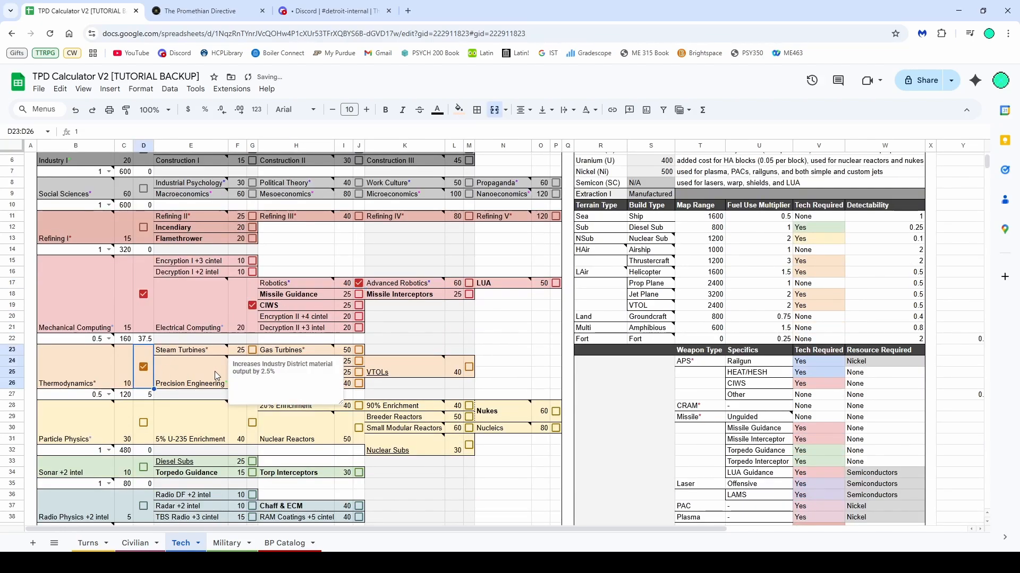
mouse_move(87, 378)
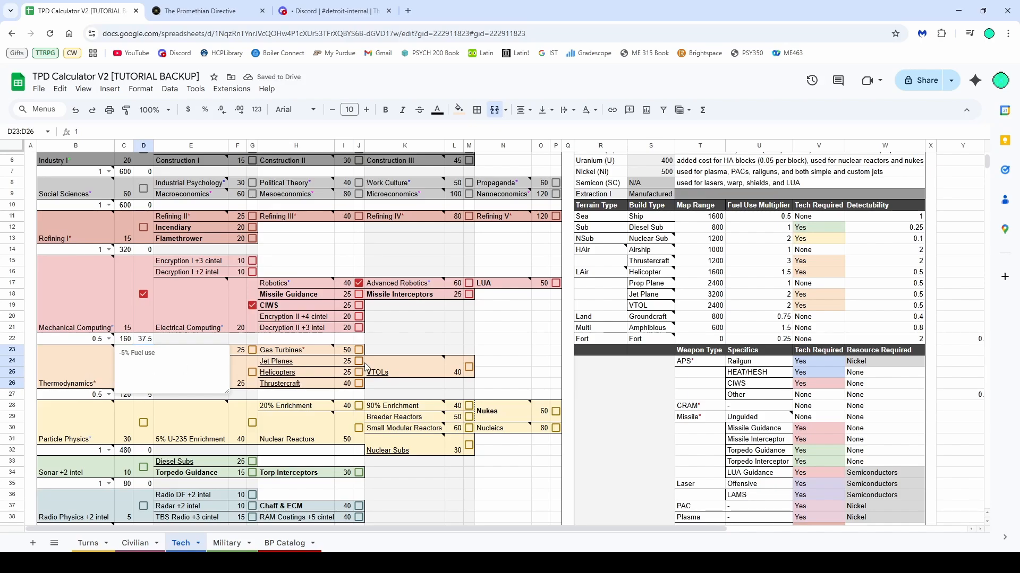
click(393, 340)
mouse_move(206, 382)
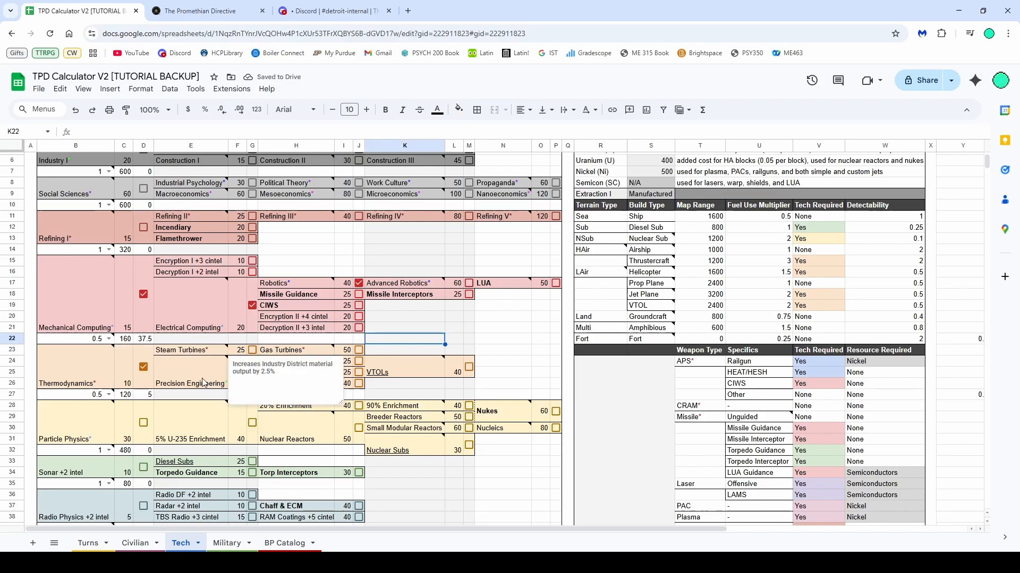
Tick Helicopters as a researched tech in the Thermodynamics branch
click(252, 372)
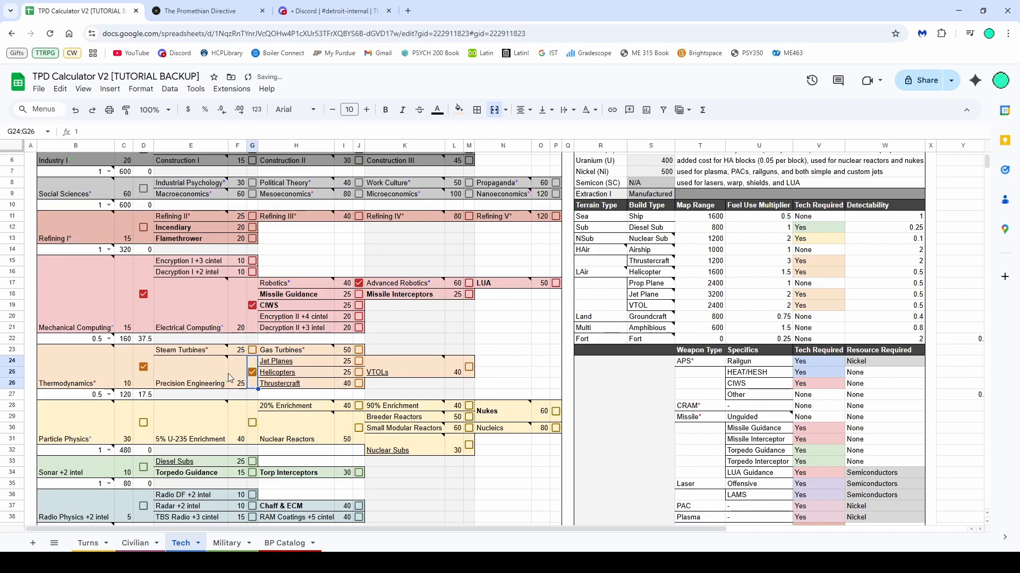
scroll(218, 374, down, 5)
scroll(213, 378, up, 6)
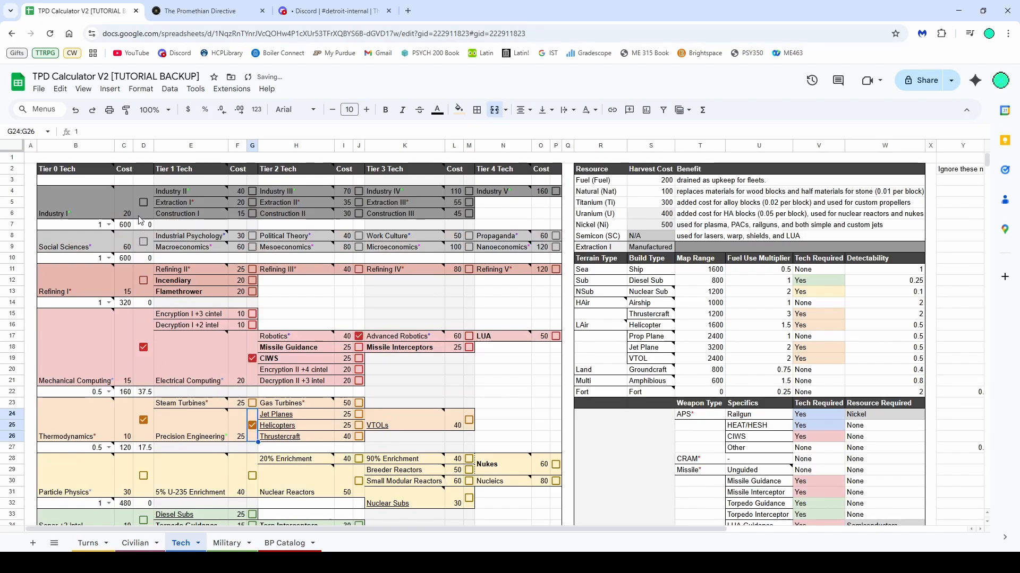
Tick Extraction I and Extraction II as researched techs in the Industry branch
click(143, 203)
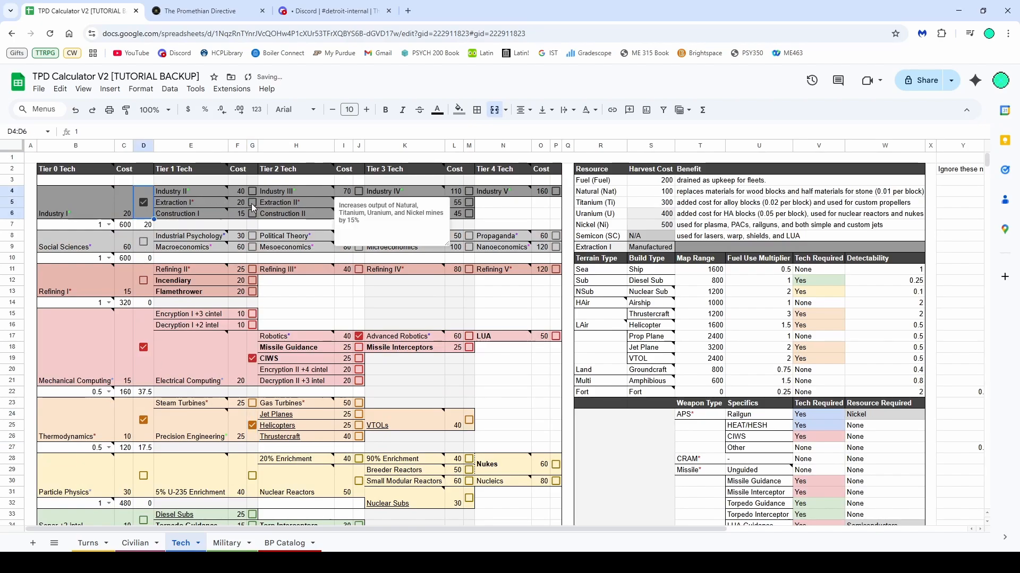
click(251, 203)
mouse_move(202, 201)
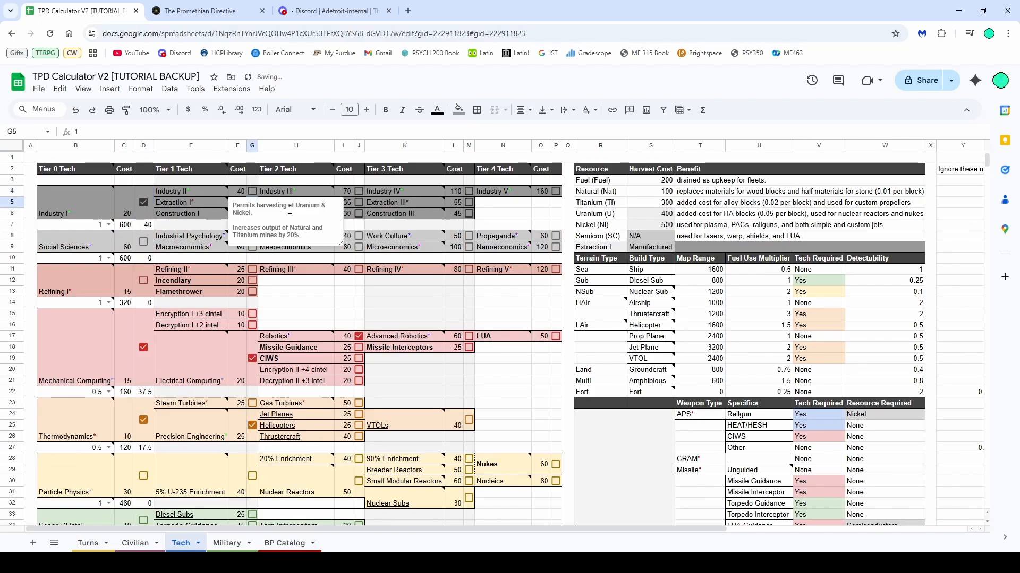
scroll(207, 456, down, 5)
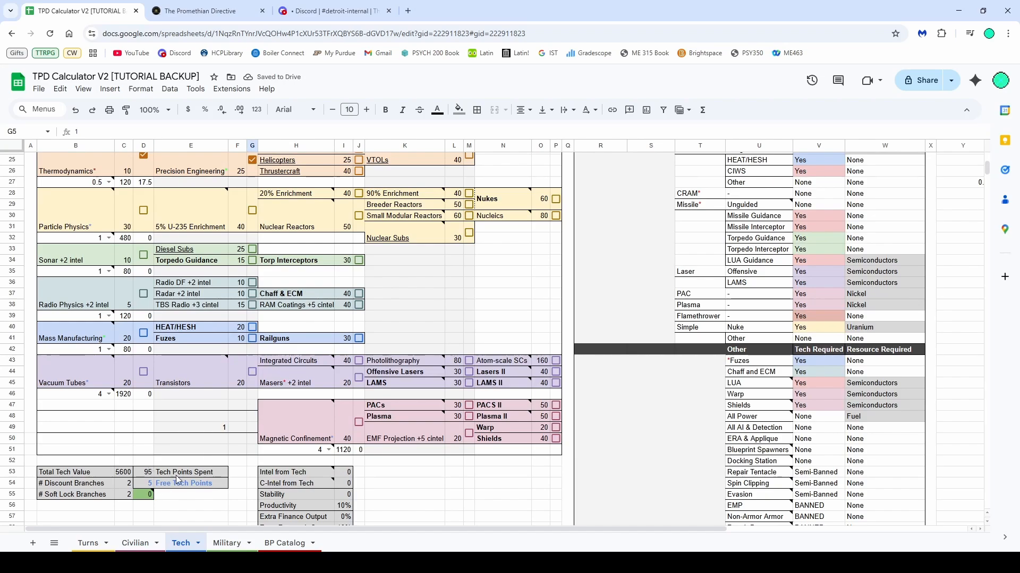
scroll(207, 456, up, 5)
click(289, 292)
Specialize tech by setting the Industry branch multiplier to 0.8 and Social Sciences to 1.5
click(109, 225)
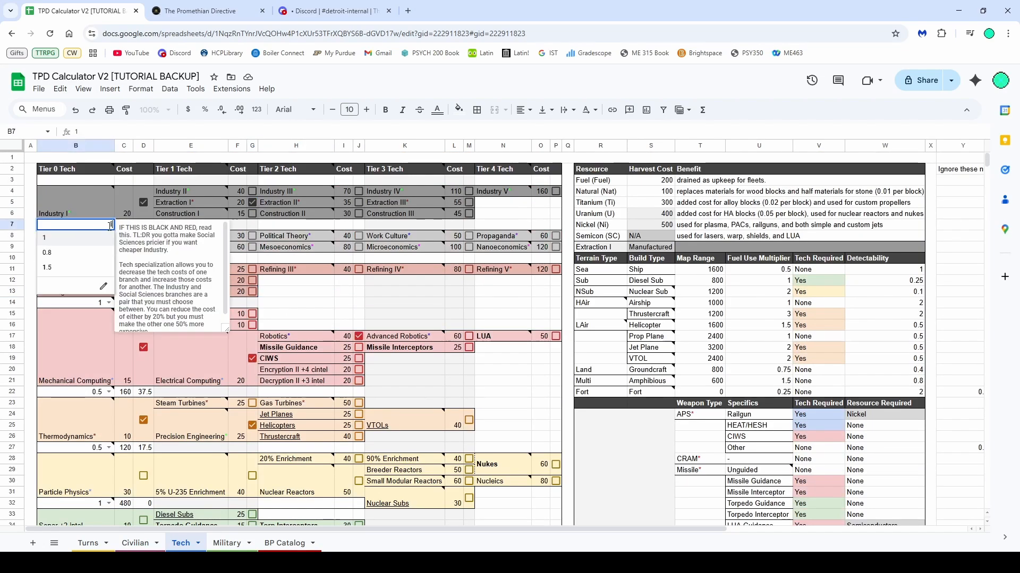
click(94, 254)
click(94, 254)
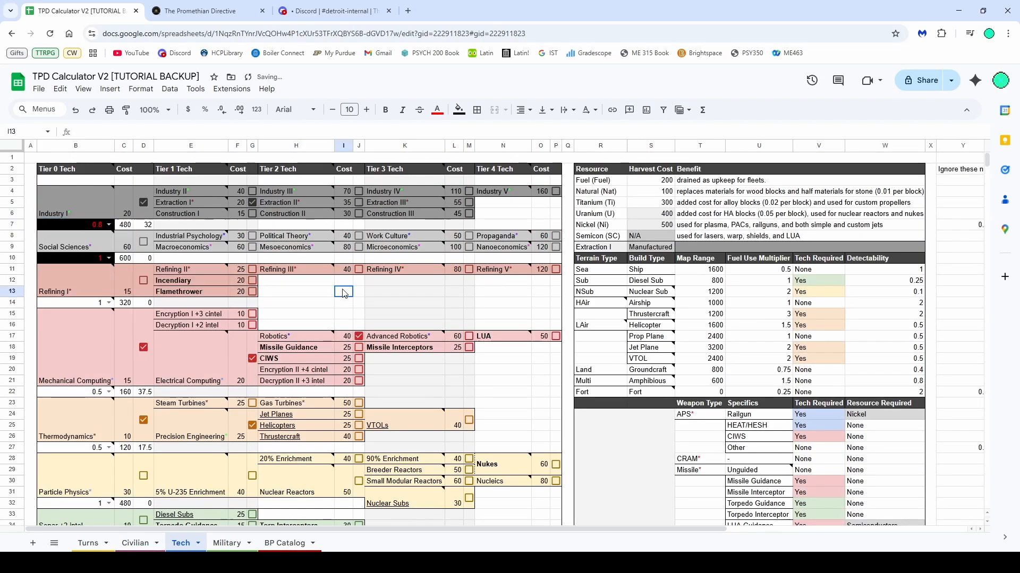
click(109, 258)
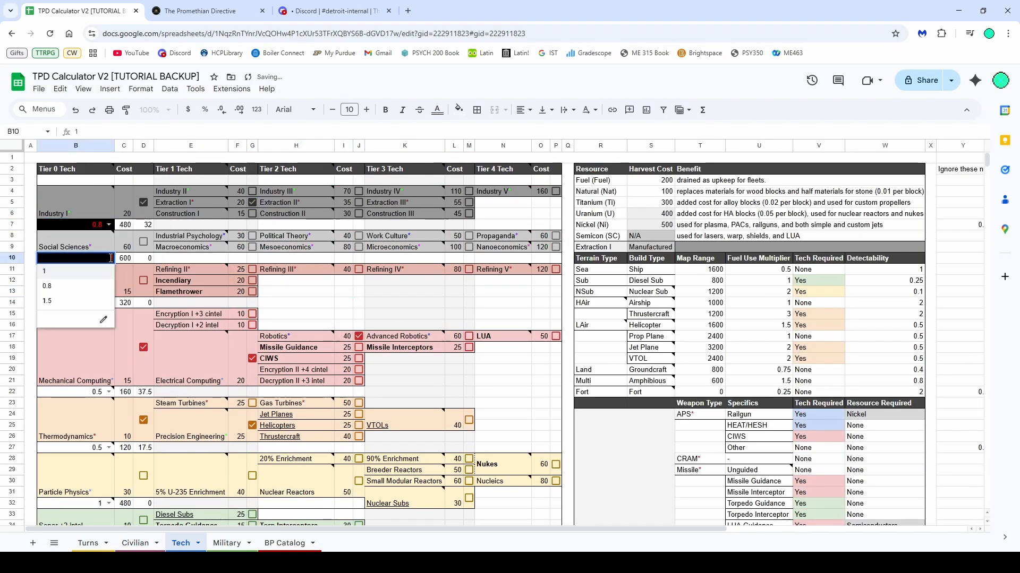
click(66, 301)
click(108, 259)
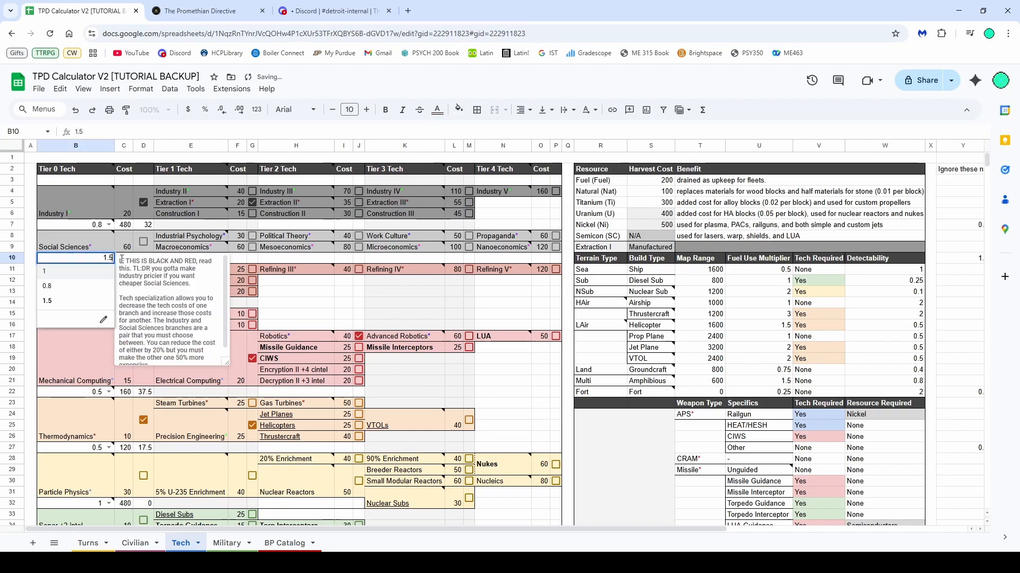
click(277, 302)
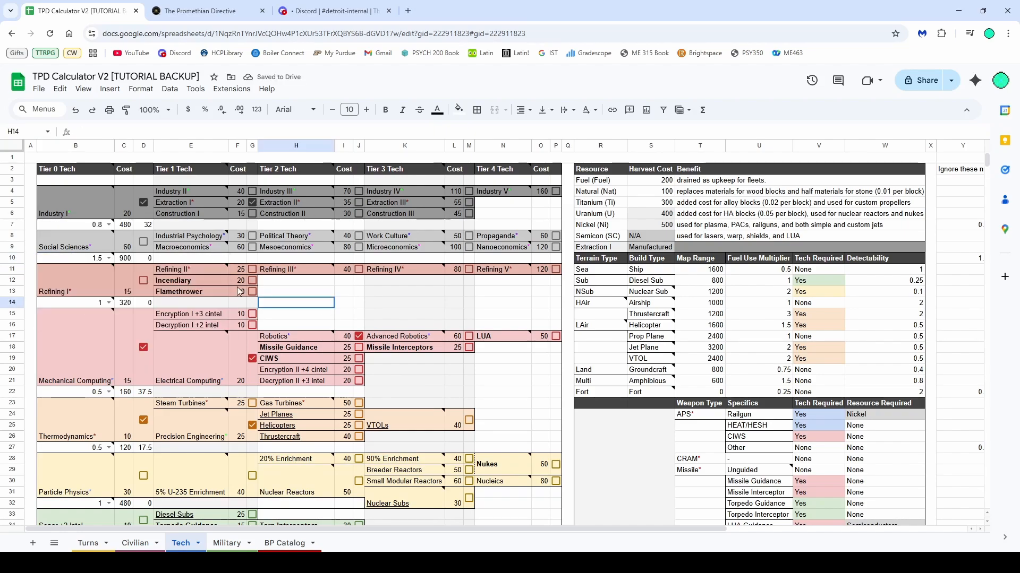
Reset the Social Sciences and Industry branch multipliers to 1
click(94, 259)
text(1)
click(95, 227)
text(1)
click(280, 301)
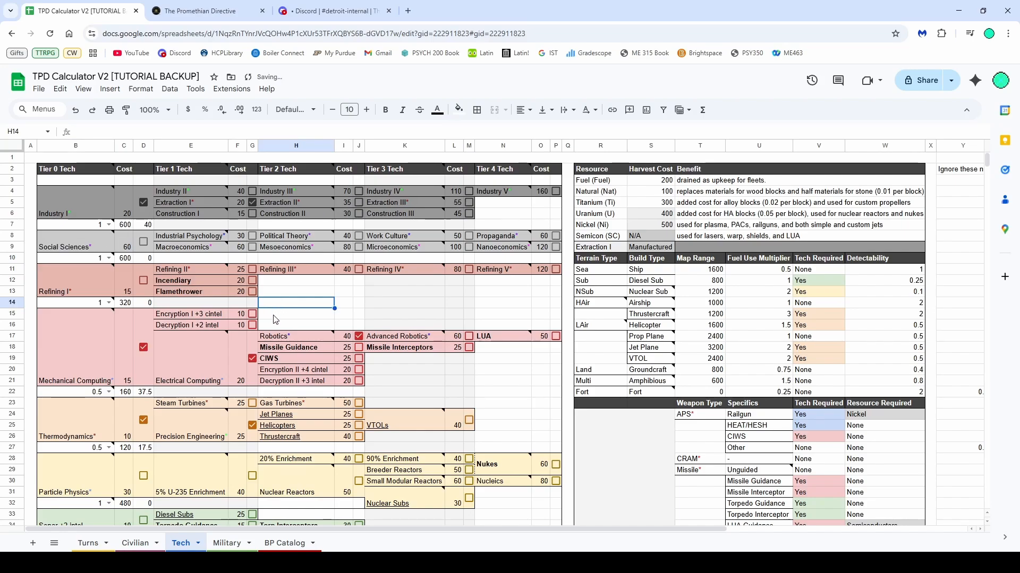
Examine the resource, terrain, weapon and other tech-requirement reference tables beside the tech tree
scroll(242, 361, down, 2)
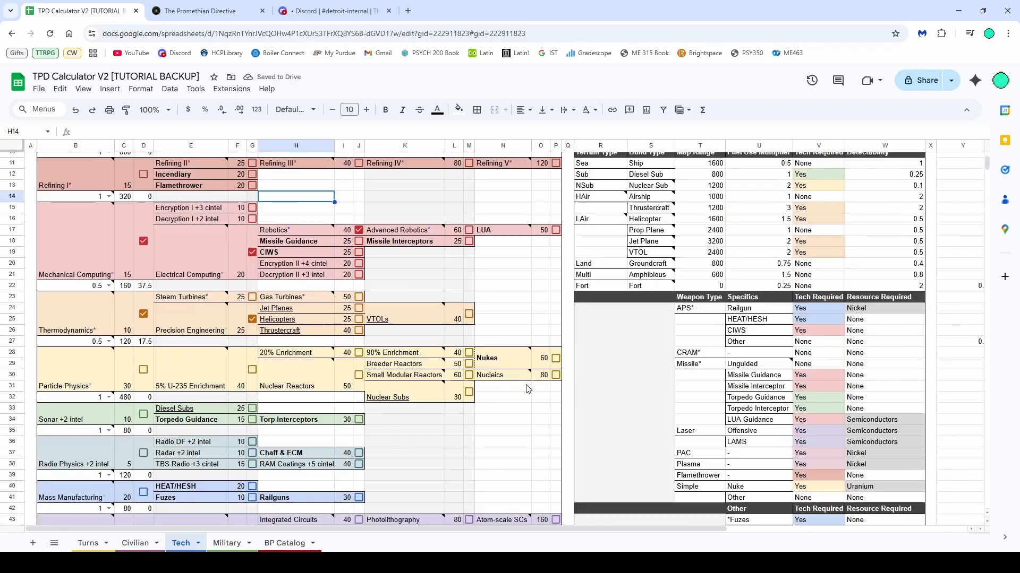
scroll(526, 390, up, 2)
drag(592, 170, 861, 261)
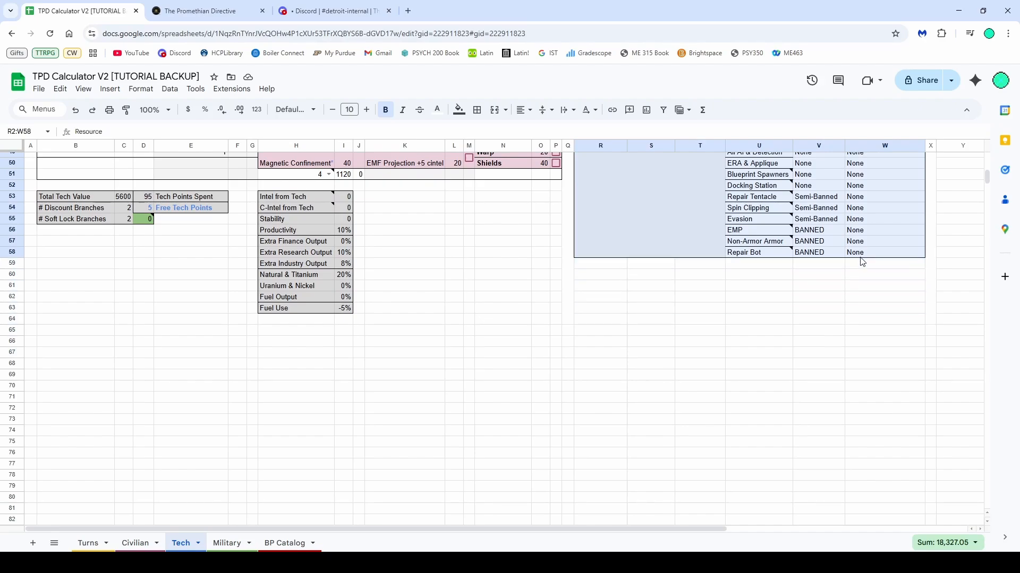
scroll(870, 353, up, 8)
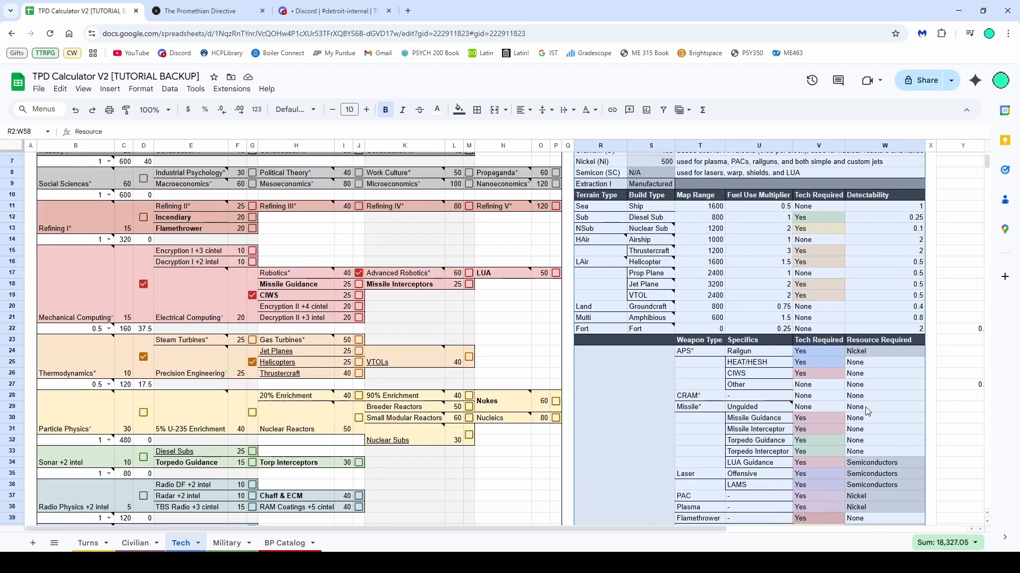
scroll(865, 407, up, 2)
scroll(850, 387, down, 6)
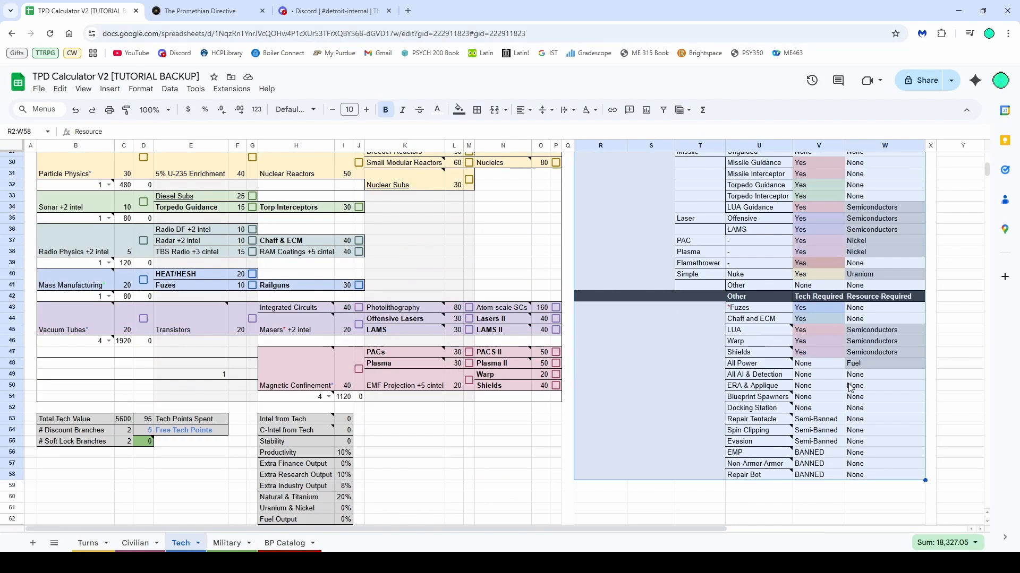
click(823, 442)
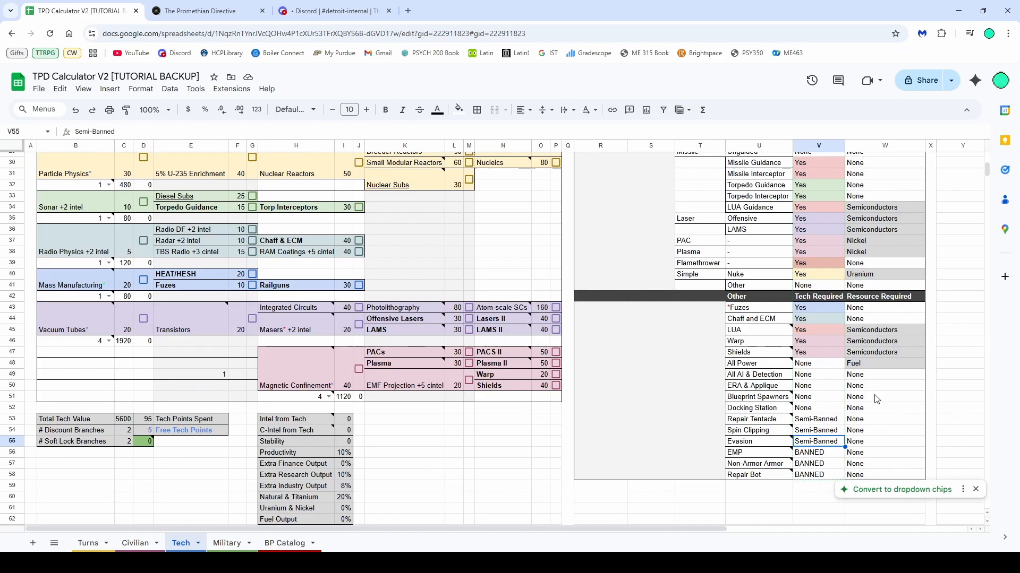
click(874, 321)
click(815, 299)
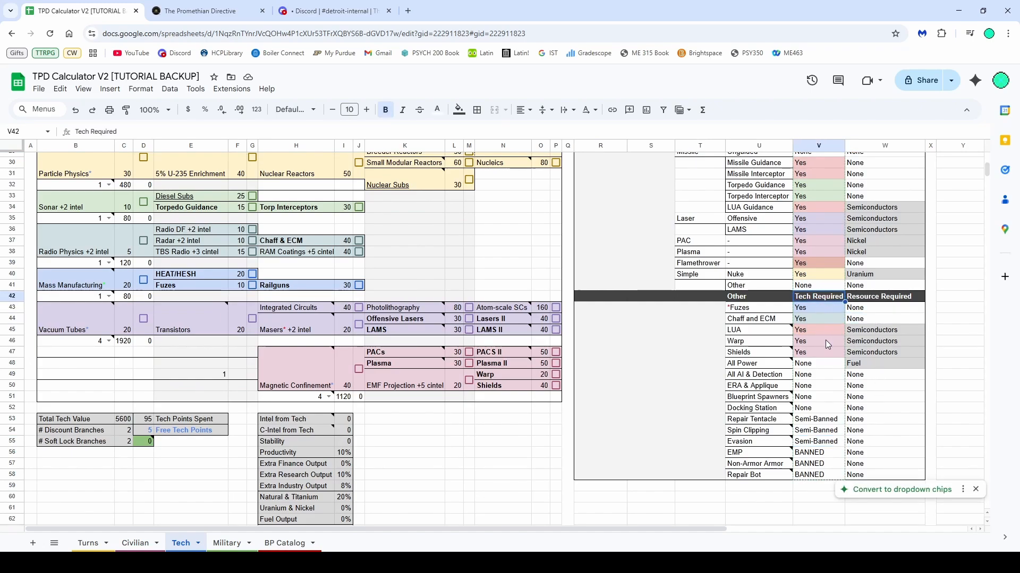
scroll(825, 340, up, 5)
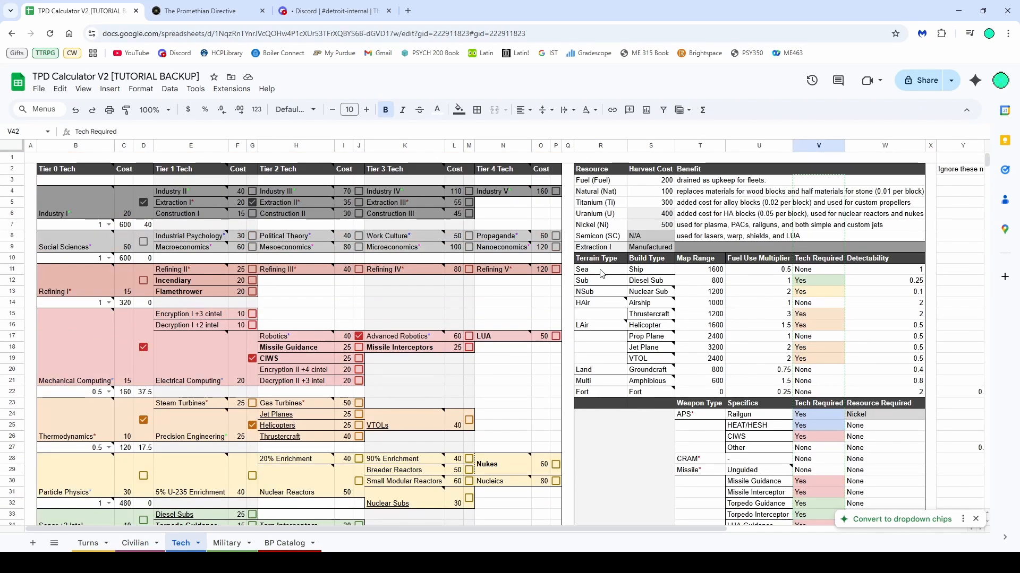
drag(602, 274, 903, 394)
click(959, 340)
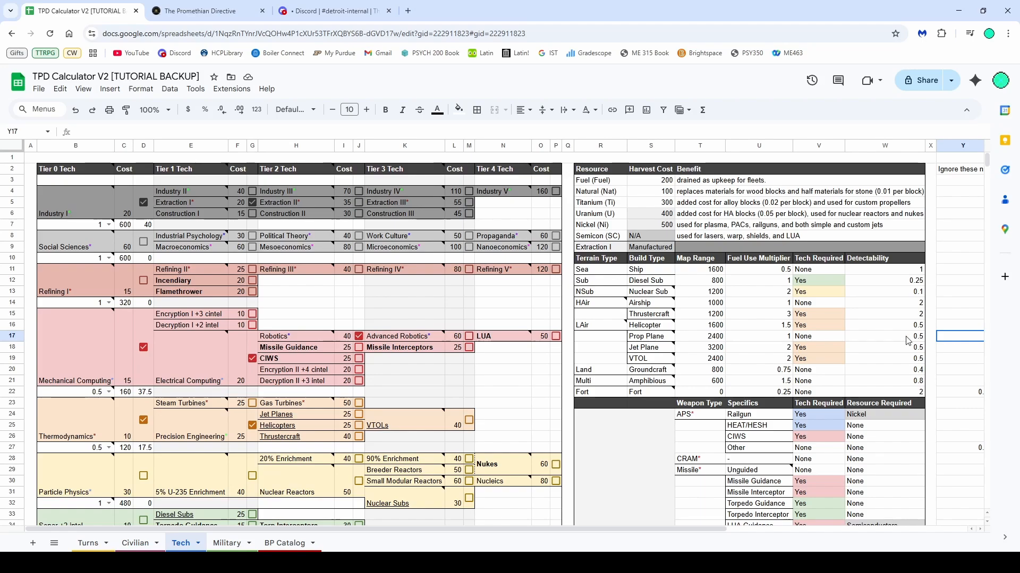
click(611, 182)
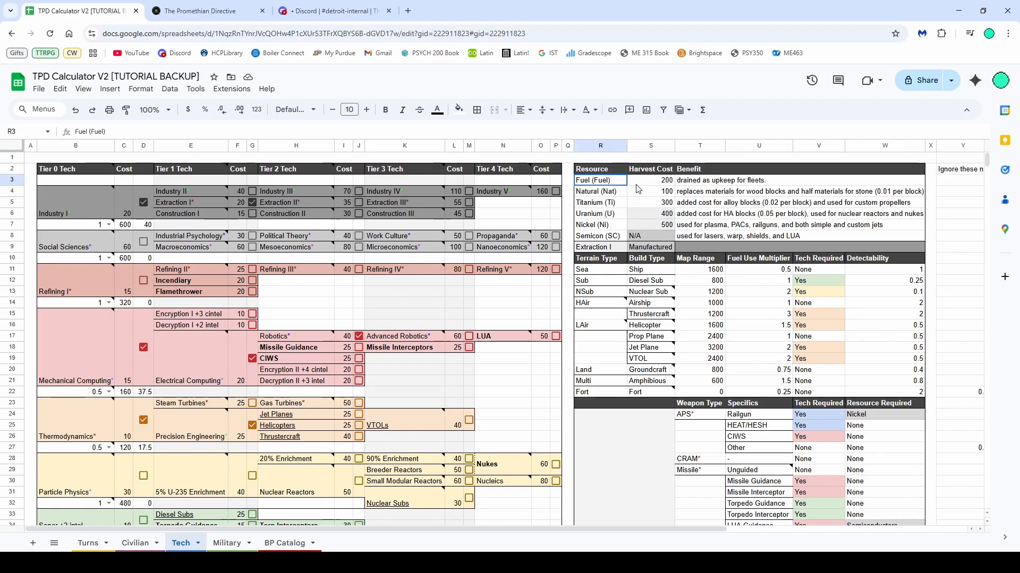
shift+click(727, 246)
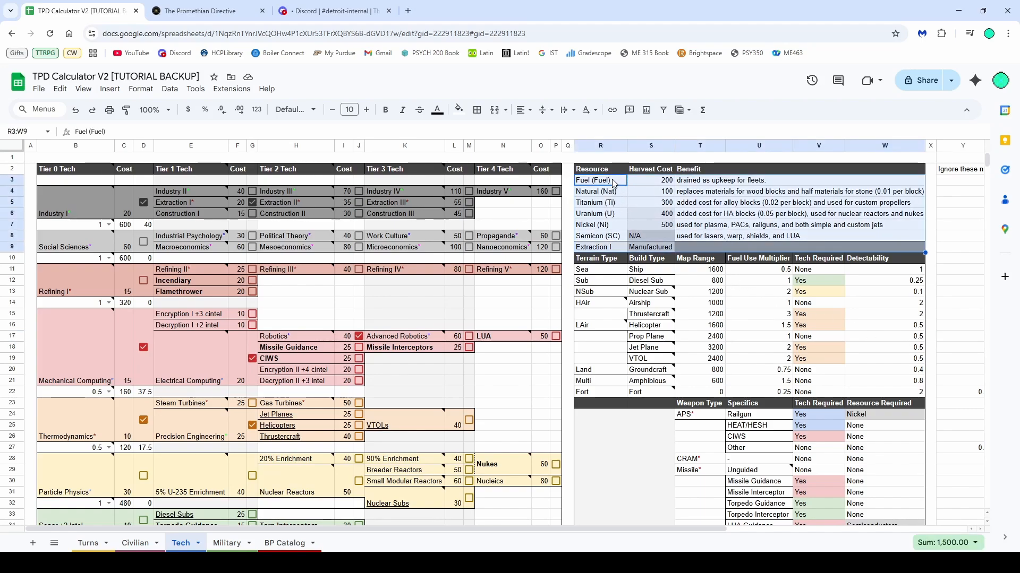
click(676, 248)
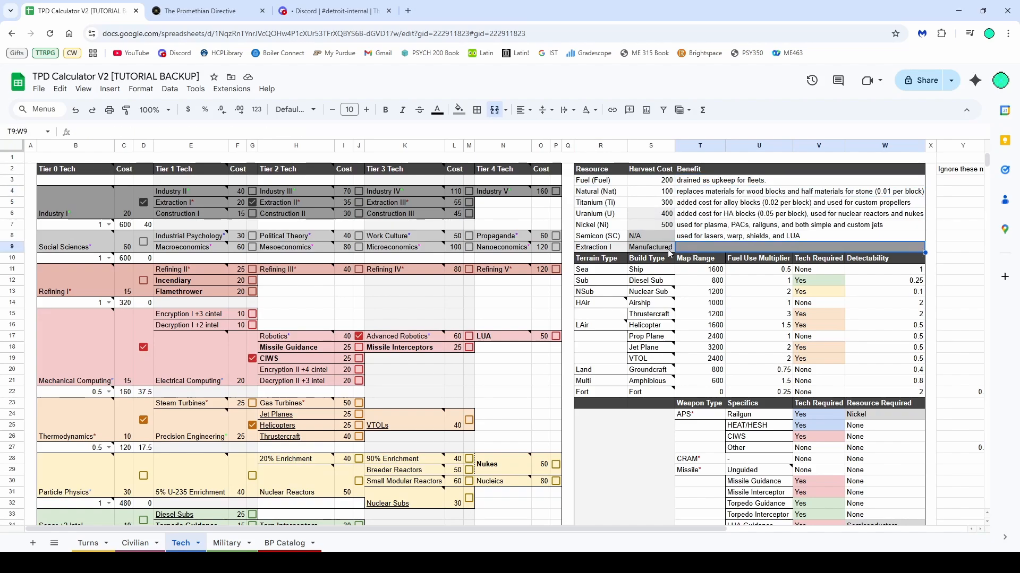
View the Military sheet and the BP Catalog sheet
click(228, 543)
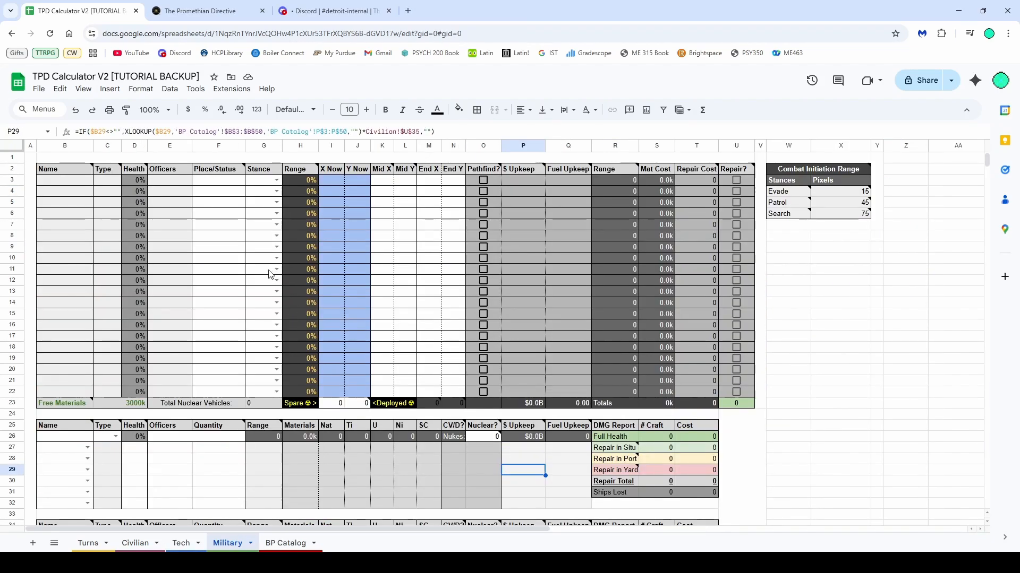
click(282, 544)
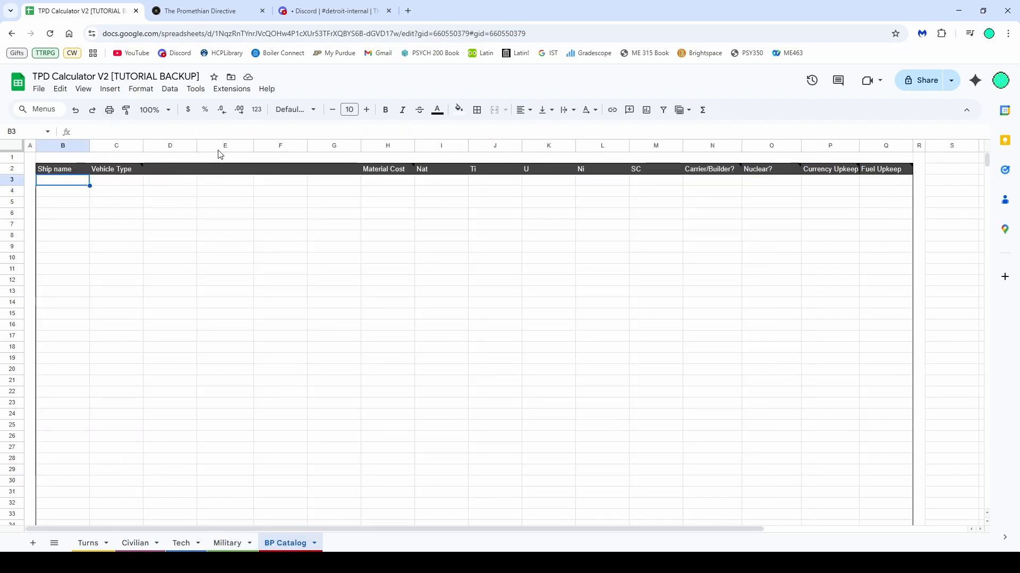
Submit the HMLS Monarch.blueprint with /en_tpd_bp_submit as an Airship, Not_Carrier, and False for dronebuilder, nuclear and factory made
click(332, 11)
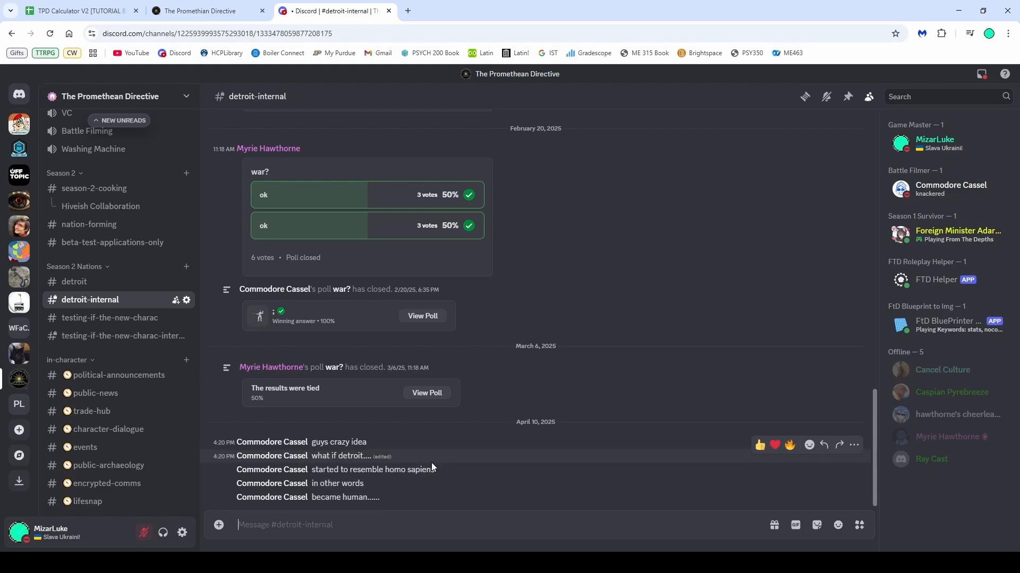
text(/)
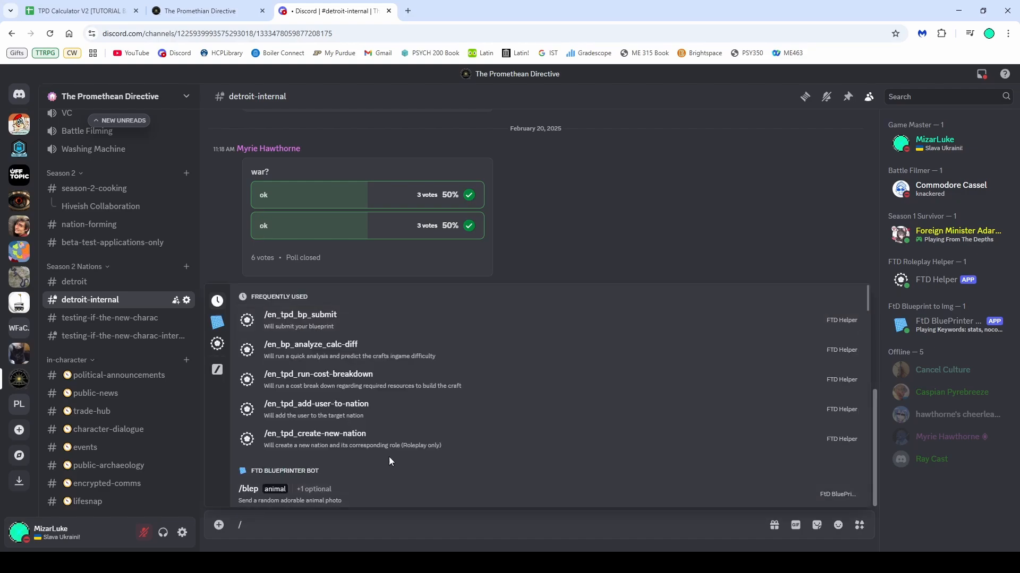
click(299, 318)
click(276, 439)
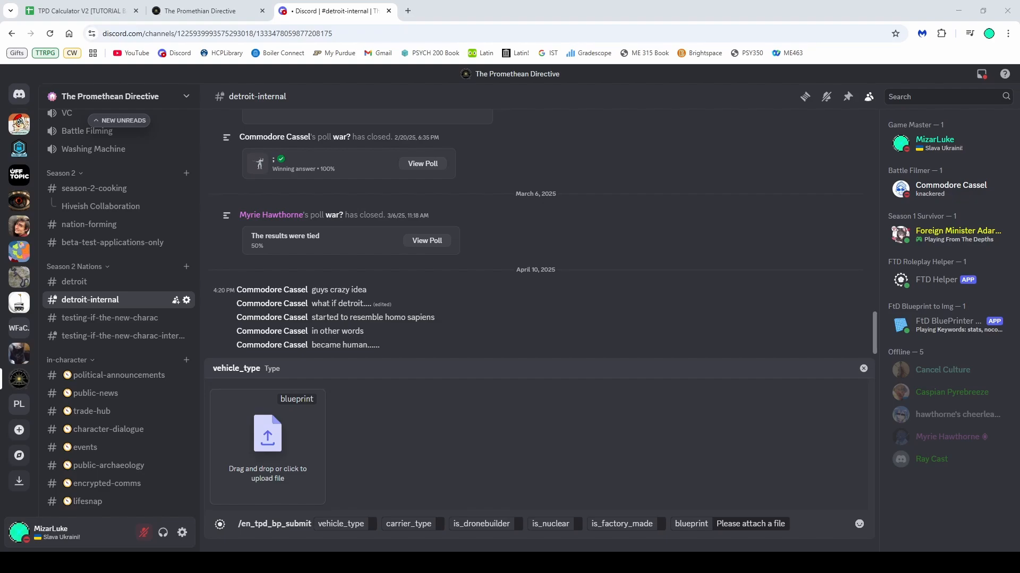
double_click(272, 311)
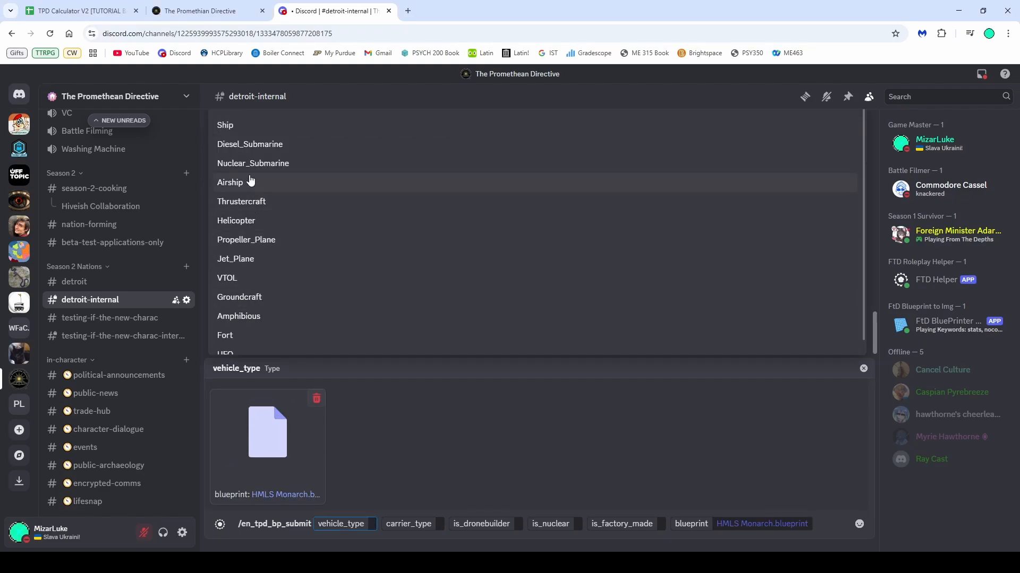
click(251, 181)
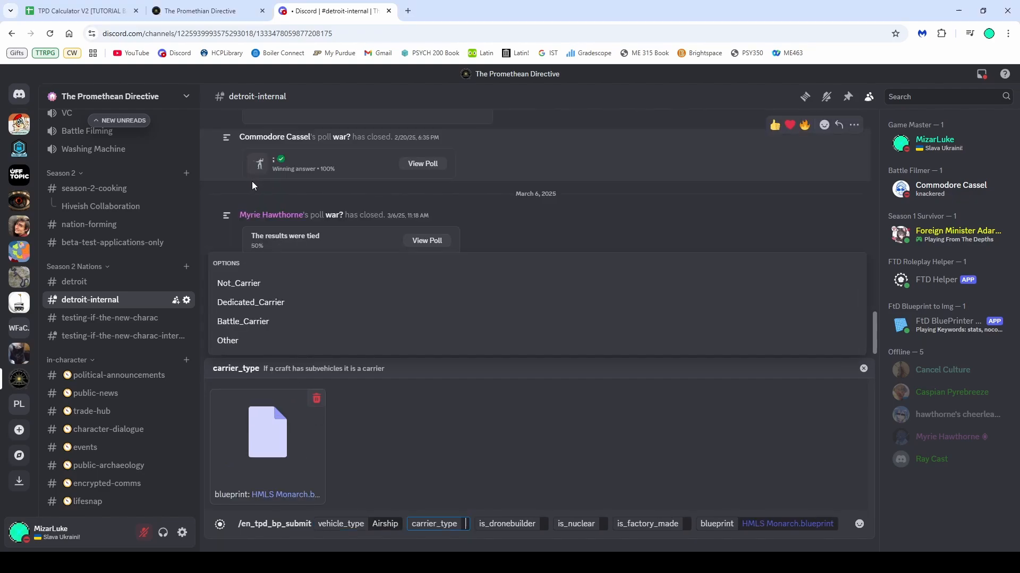
click(270, 283)
click(290, 329)
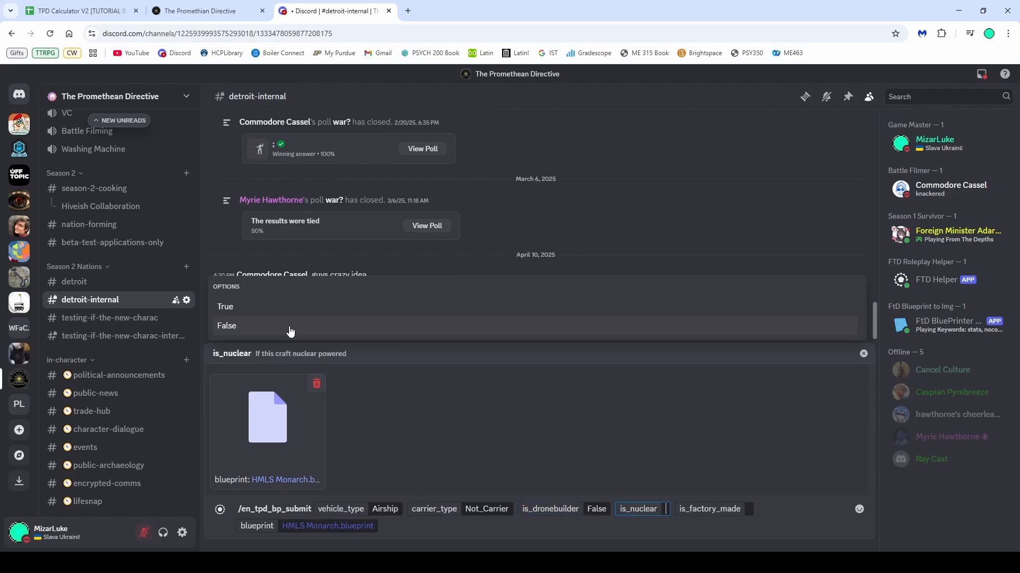
click(290, 332)
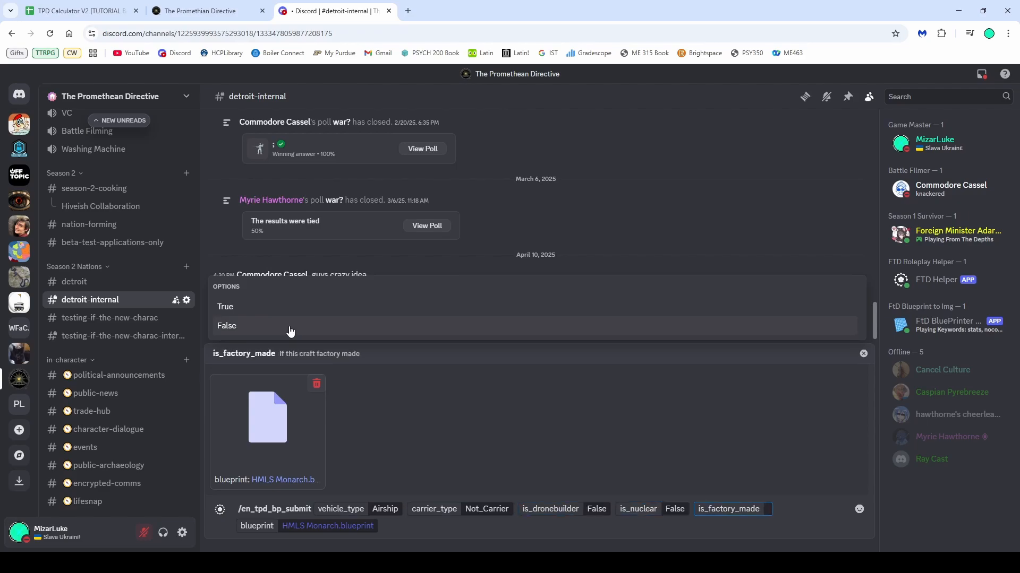
click(290, 329)
key(Return)
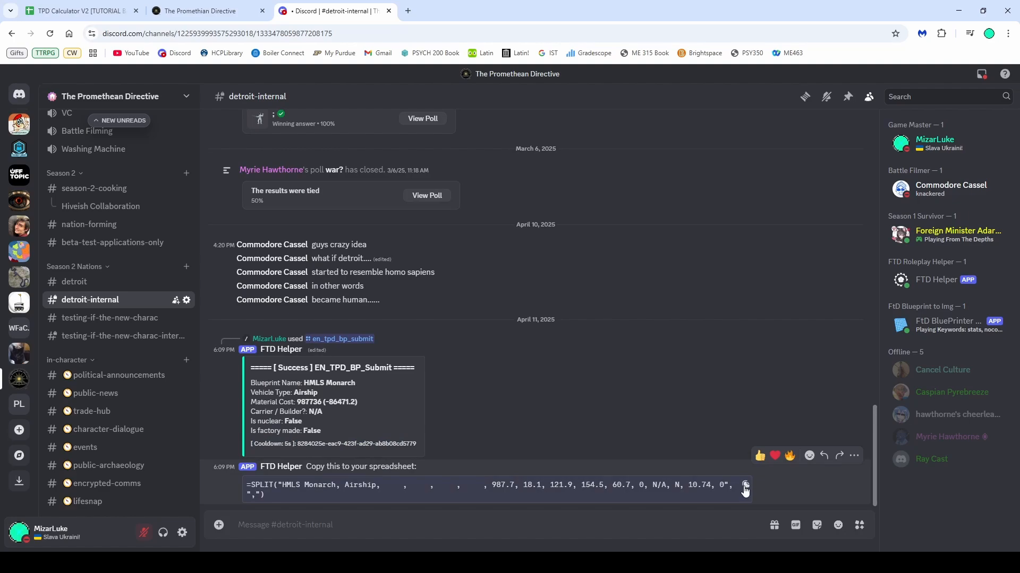
Paste the bot's SPLIT formula into the BP Catalog's first row to list HMLS Monarch, and open the Military sheet
click(80, 11)
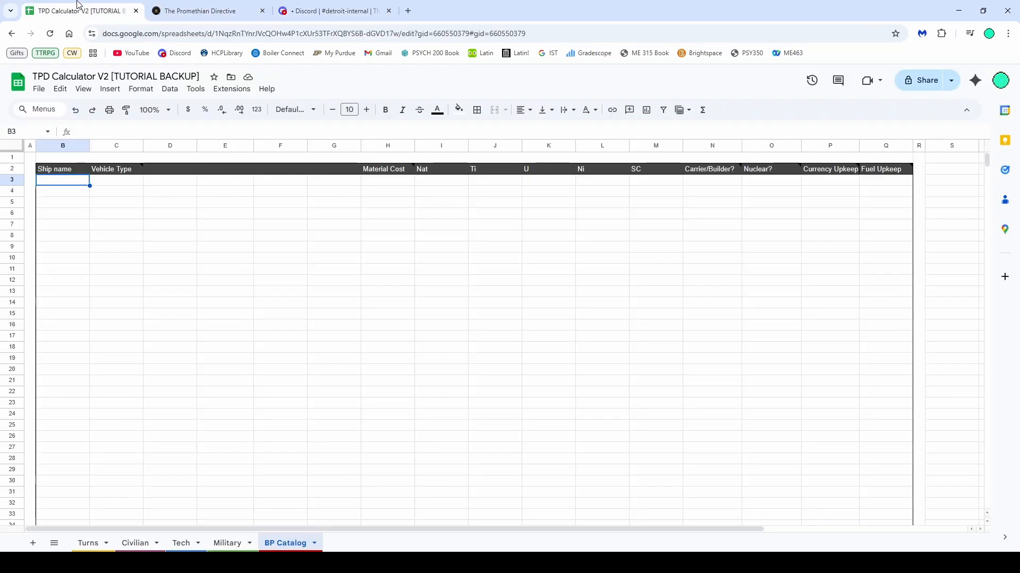
text(=SPLIT("HMLS Monarch, Airship,     ,     ,     ,     , 987.7, 18.1, 121.9, 154.5, 60.7, 0, N/A, N, 10.74, 0", ","))
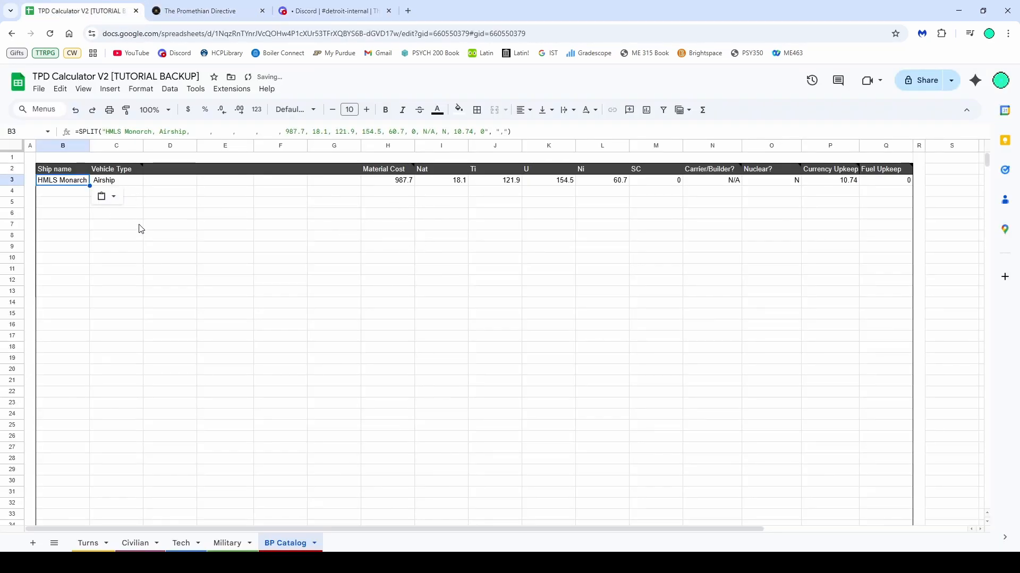
click(152, 229)
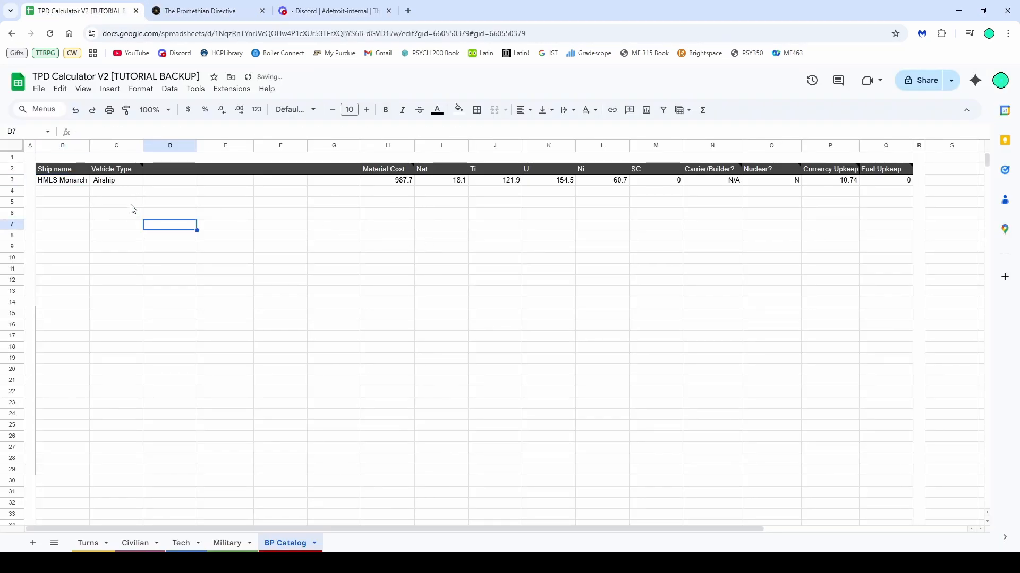
click(85, 180)
click(229, 543)
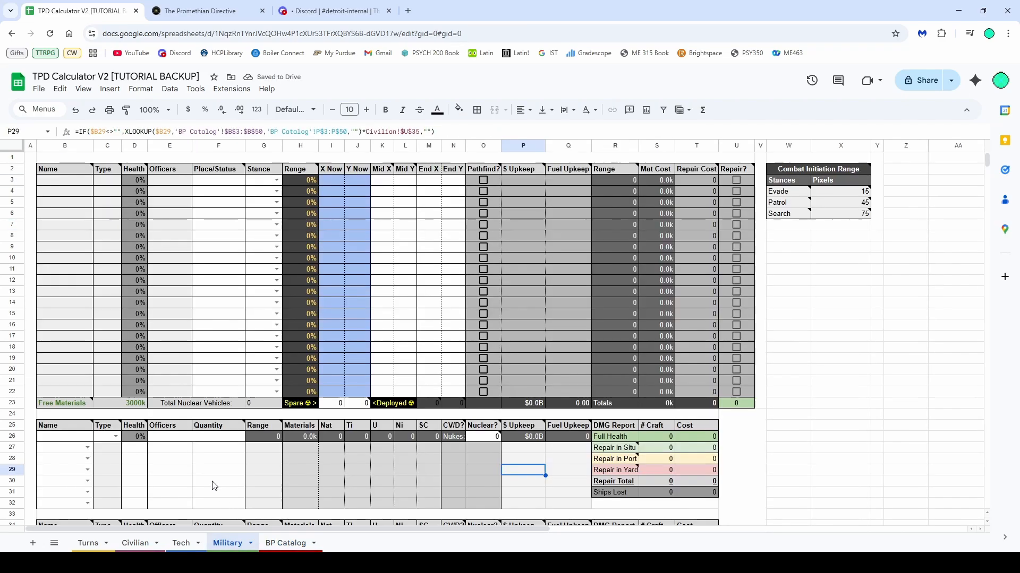
Select HMLS Monarch as the first craft in the first unit group's craft list
click(87, 447)
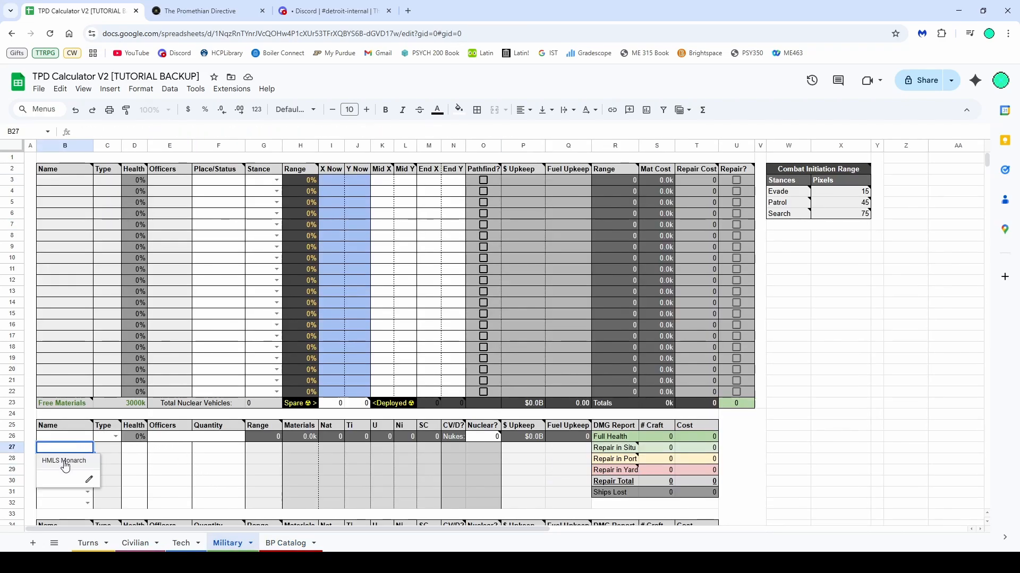
click(65, 462)
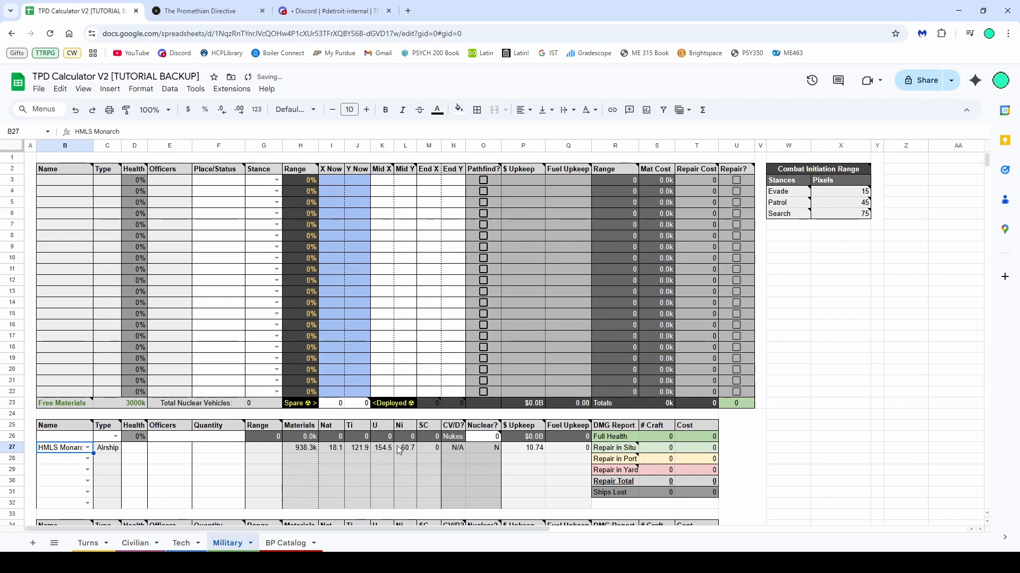
mouse_move(609, 449)
click(300, 460)
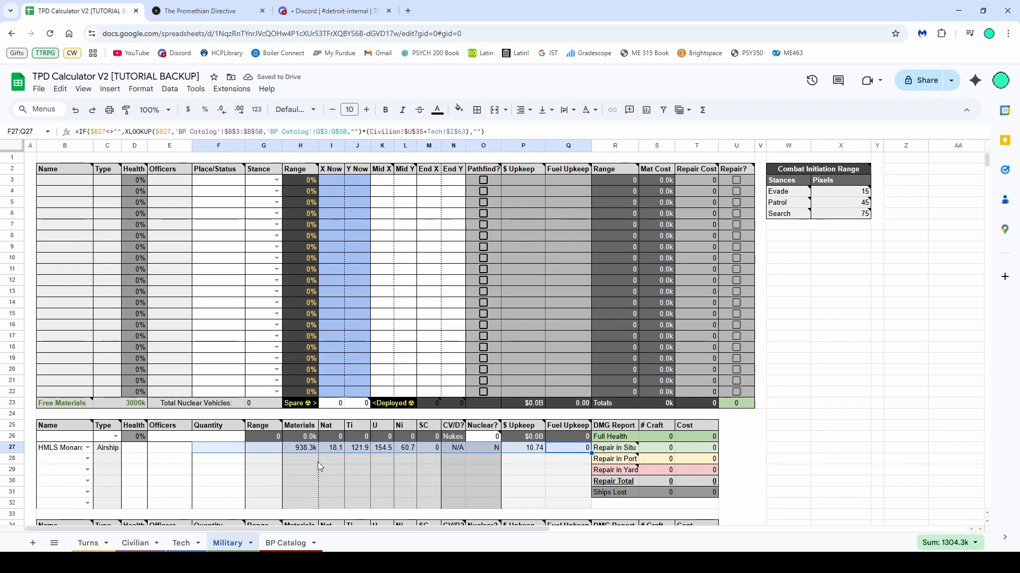
Set the HMLS Monarch's quantity to 1 in the unit group
scroll(303, 464, down, 2)
click(111, 343)
click(139, 343)
drag(224, 344, 263, 344)
drag(361, 344, 383, 343)
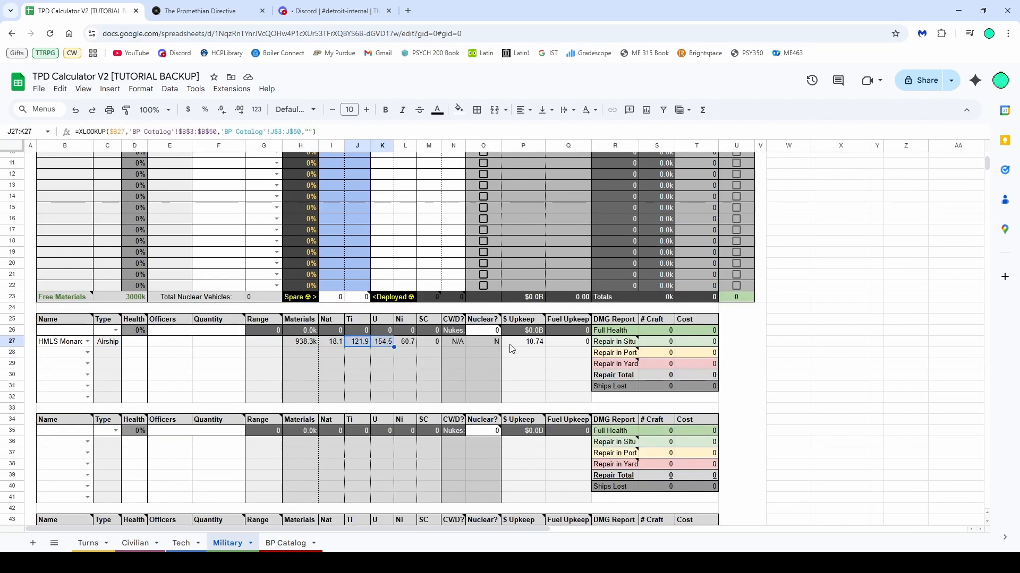
click(523, 345)
click(568, 353)
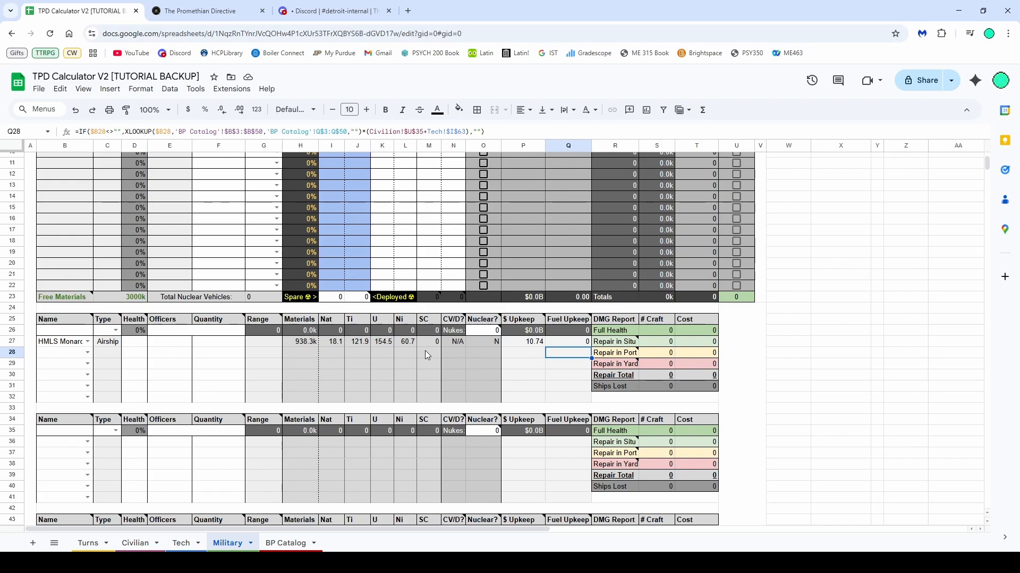
click(223, 342)
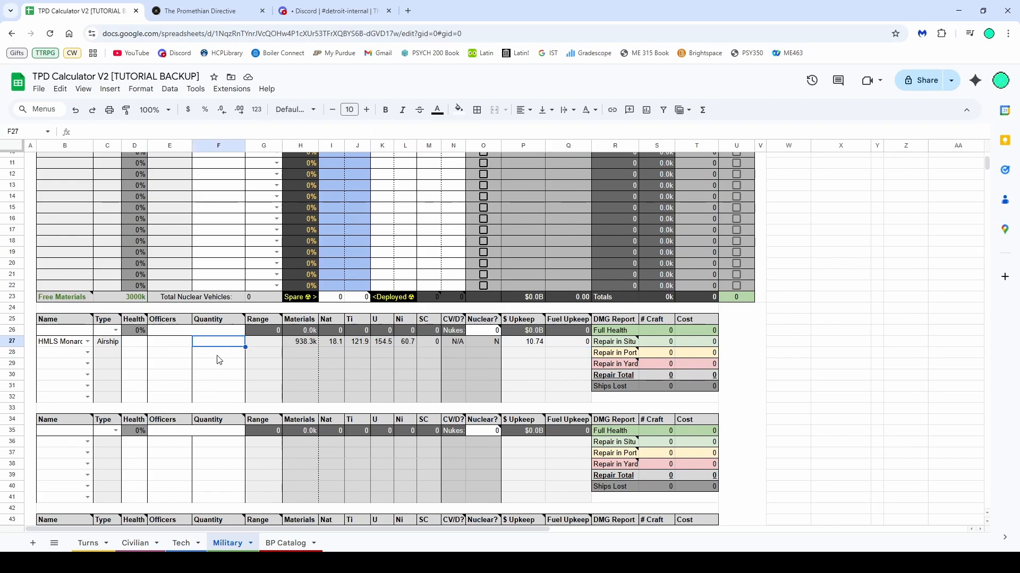
text(1)
click(213, 364)
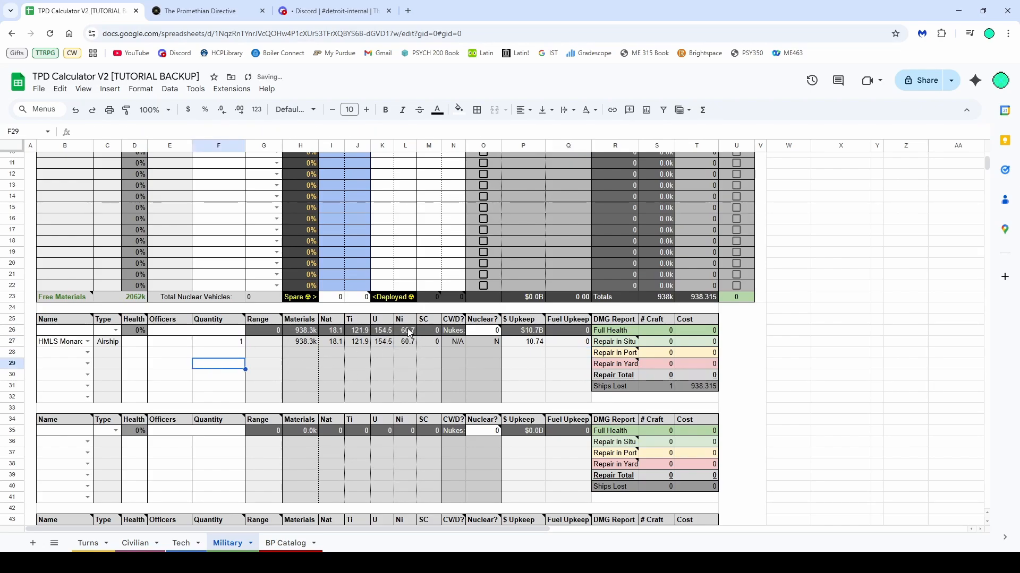
Compare the craft's material cost with the free materials and resource stockpiles on the Civilian sheet
scroll(401, 338, up, 3)
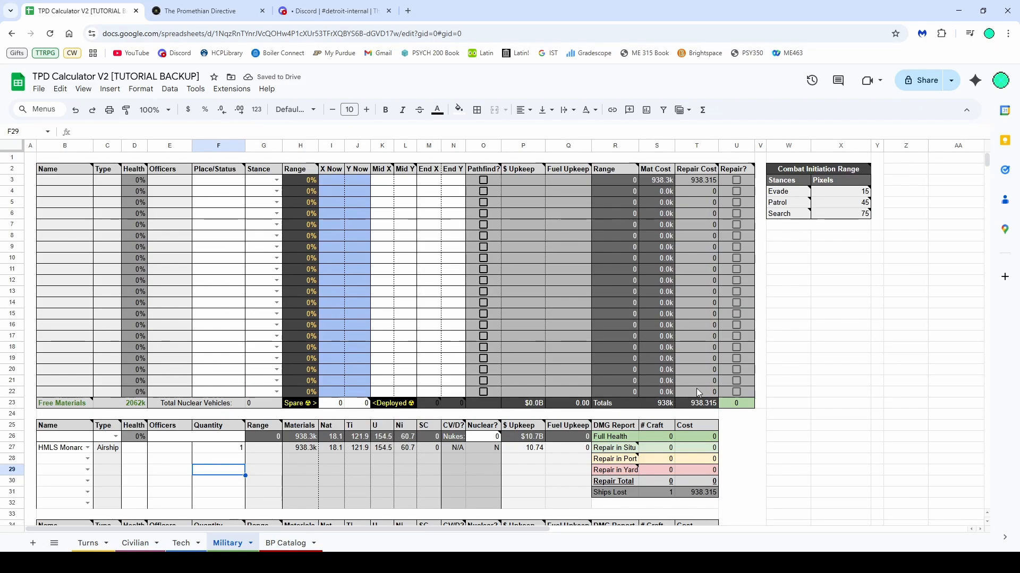
click(136, 543)
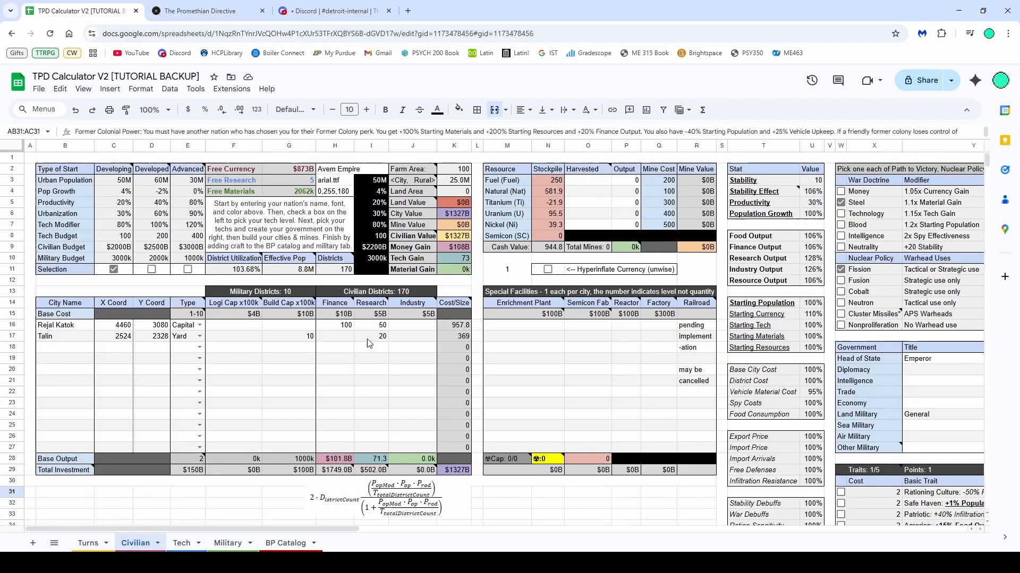
click(546, 214)
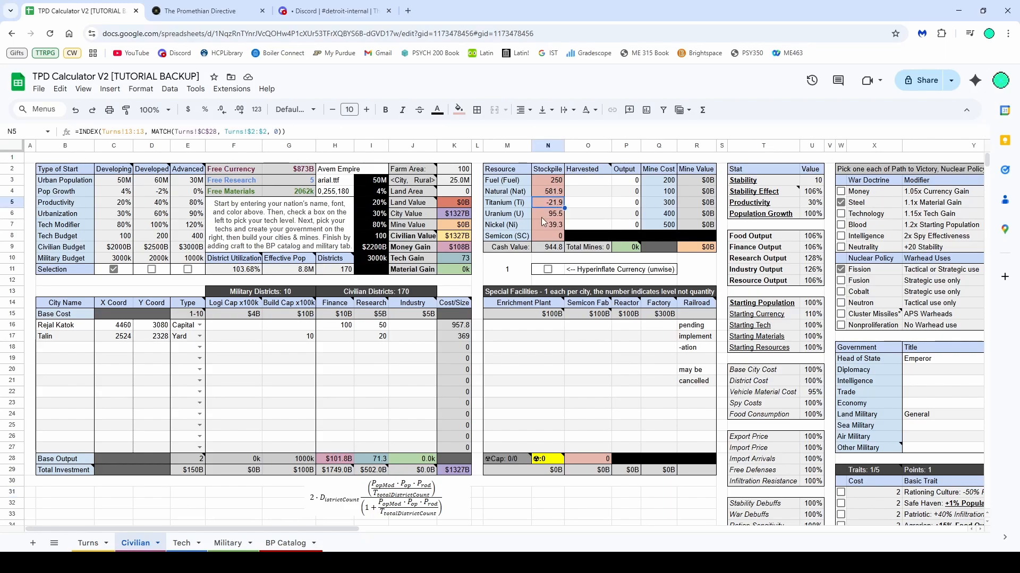
click(229, 542)
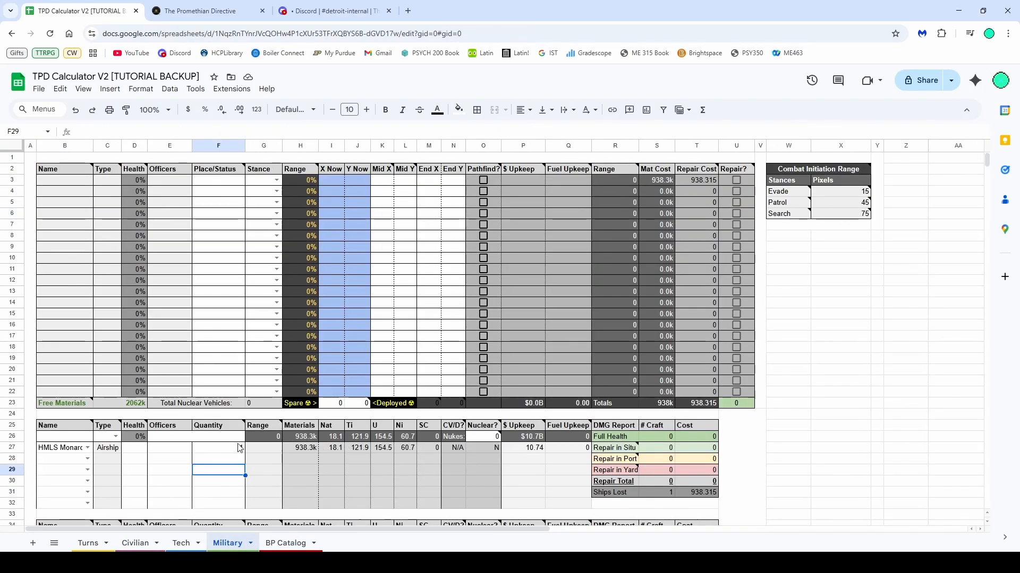
click(137, 451)
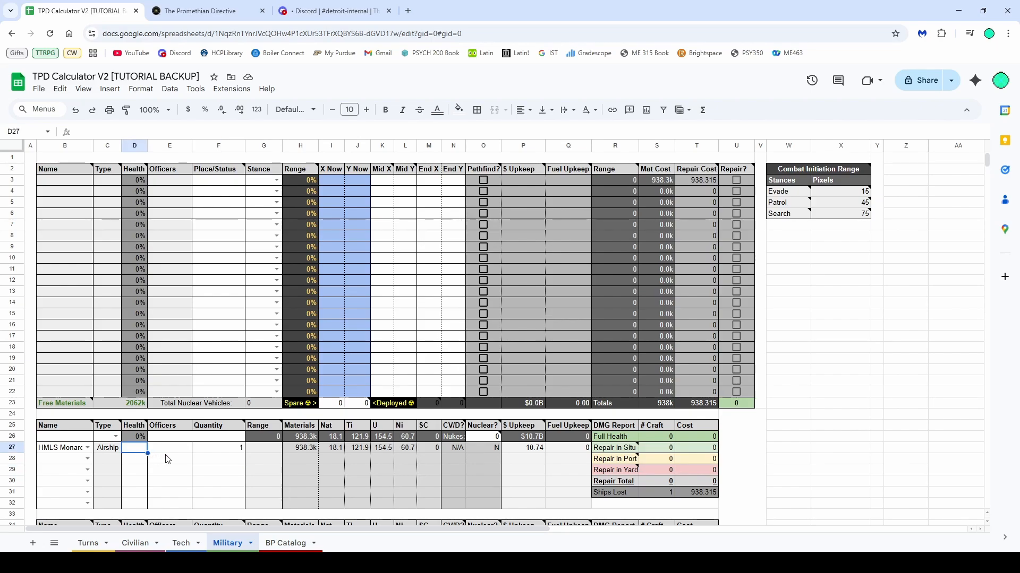
scroll(167, 460, down, 3)
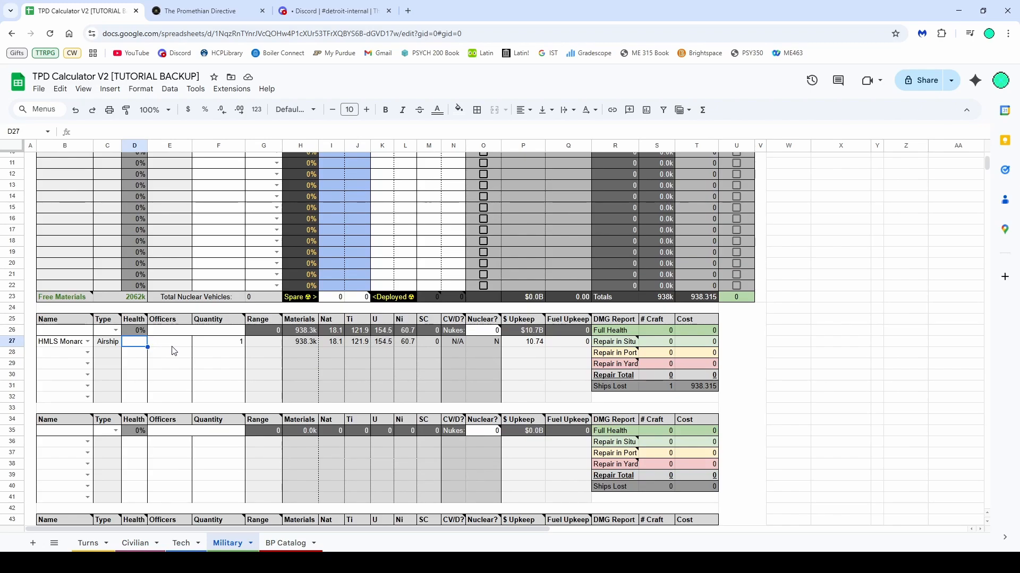
click(297, 343)
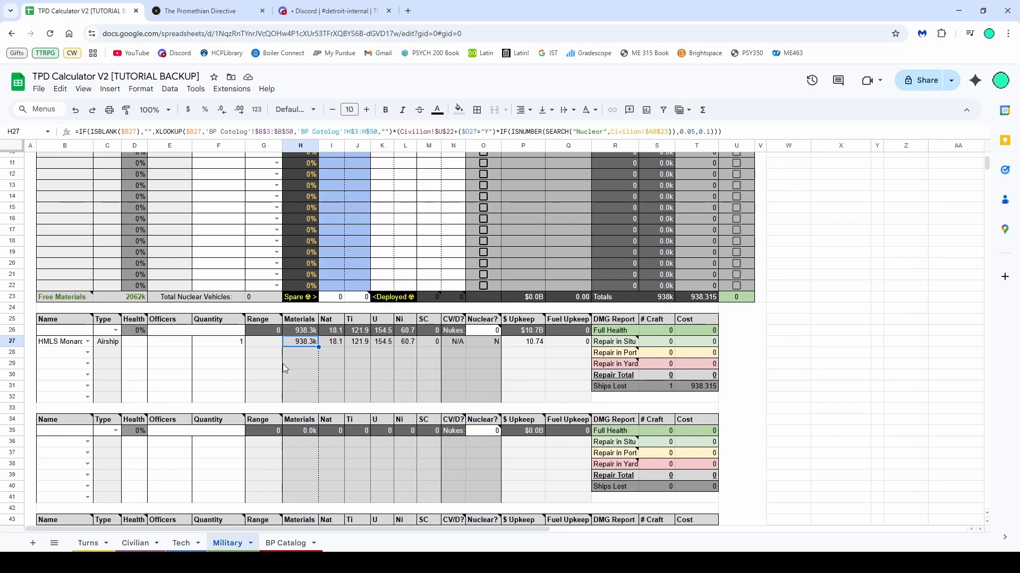
click(137, 542)
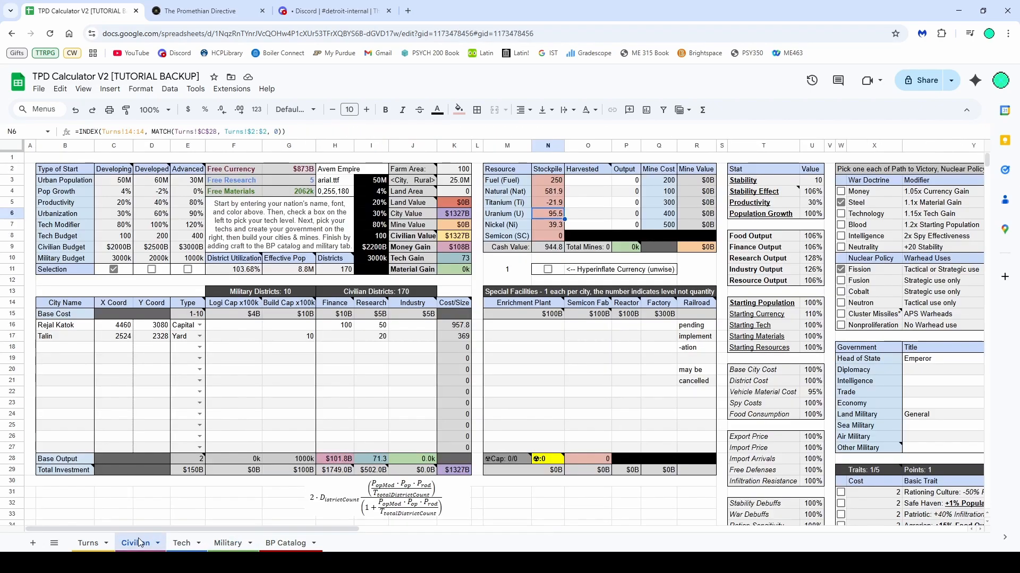
Set Rejal Katok's build capacity to 10 and clear Talin's build capacity
click(232, 336)
click(299, 329)
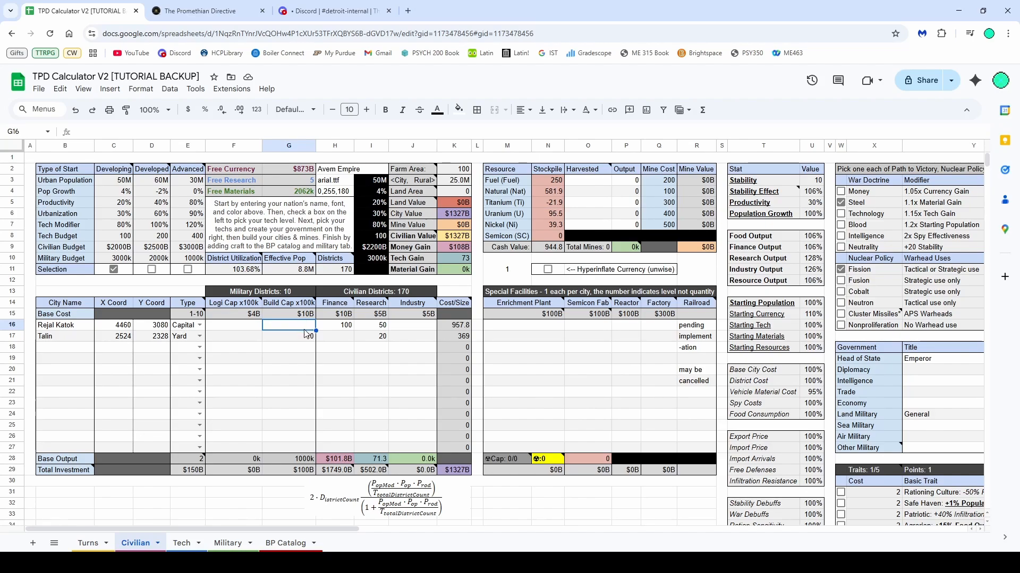
text(10)
click(303, 337)
key(Delete)
click(303, 358)
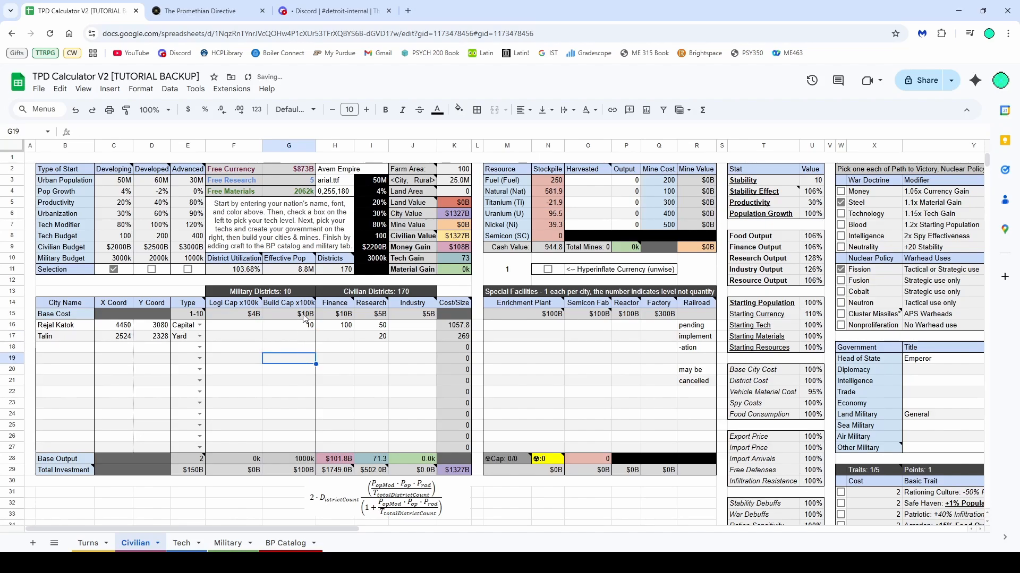
mouse_move(303, 306)
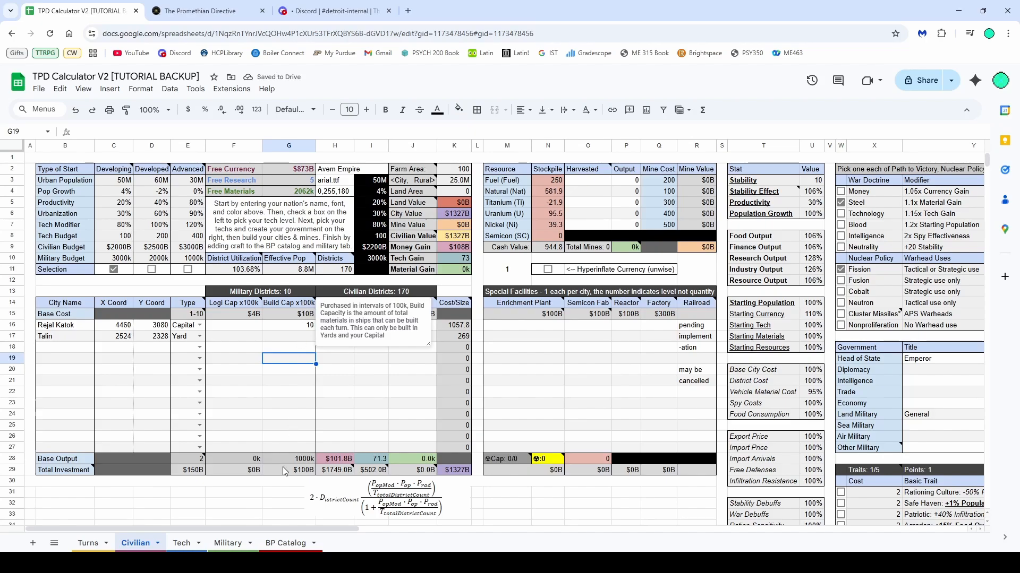
Set the HMLS Monarch's health to 100 on the Military sheet
click(227, 543)
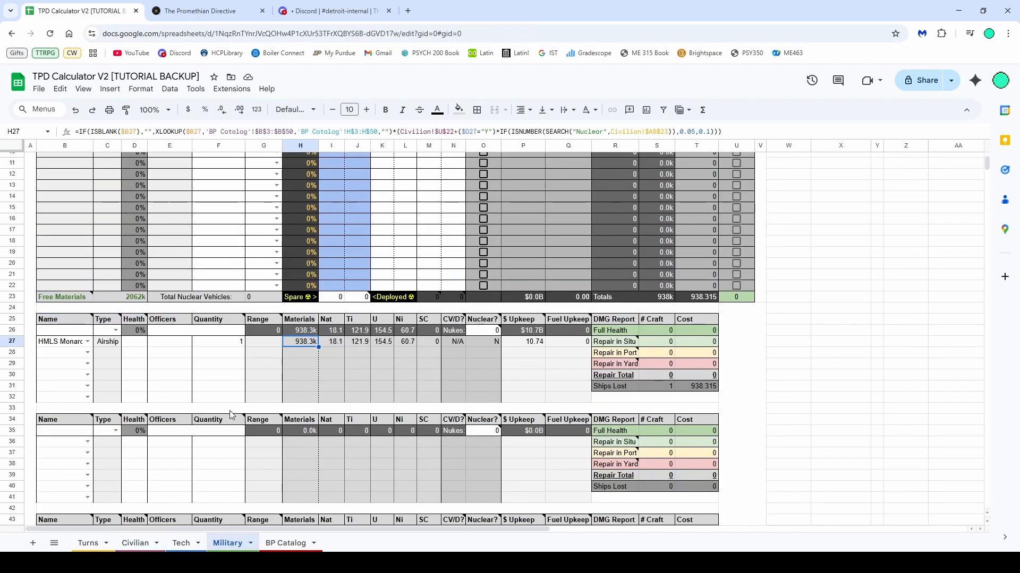
click(295, 352)
click(297, 345)
click(139, 344)
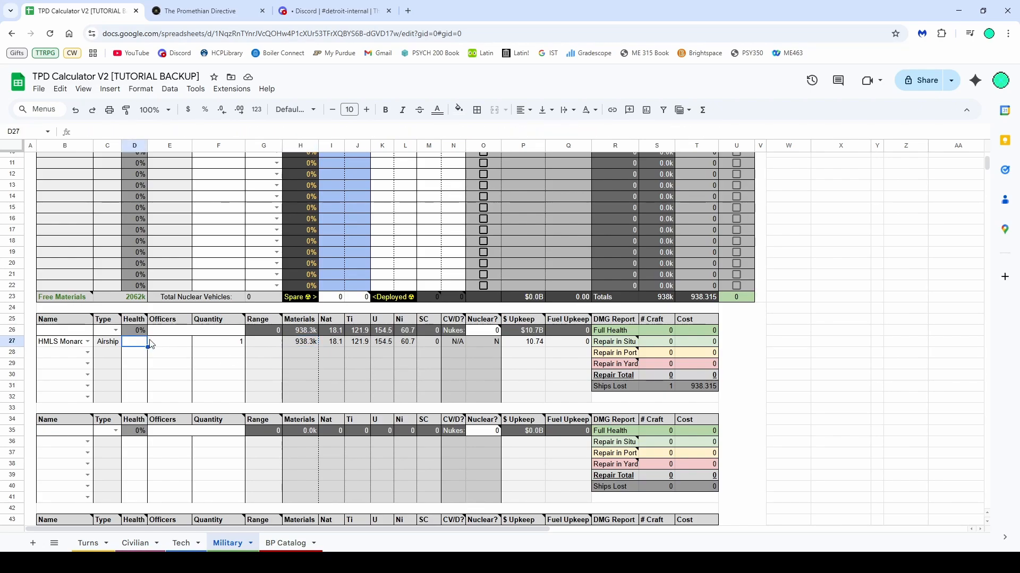
text(100)
click(168, 354)
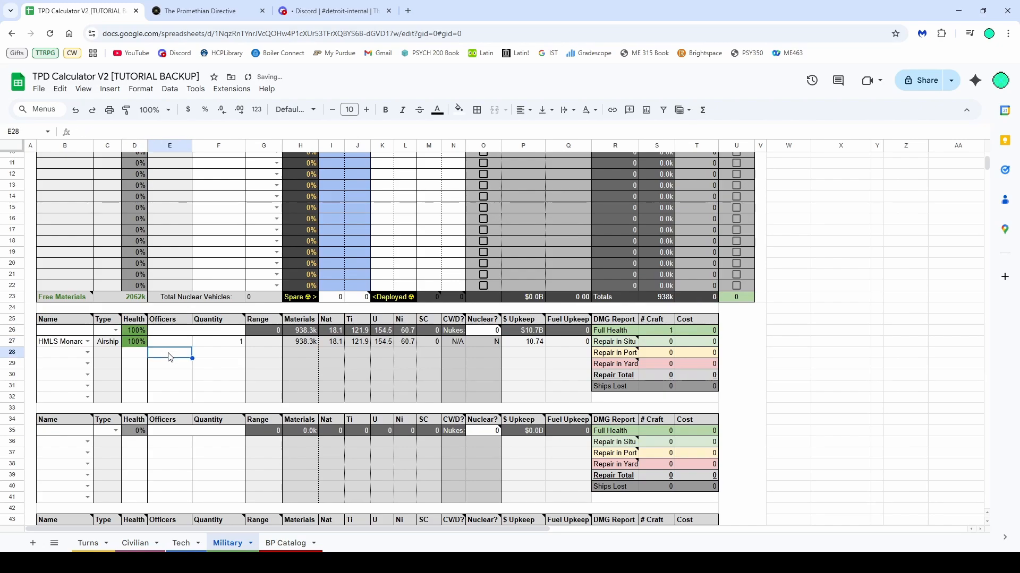
Enter a captain's name as the HMLS Monarch's officer
click(159, 344)
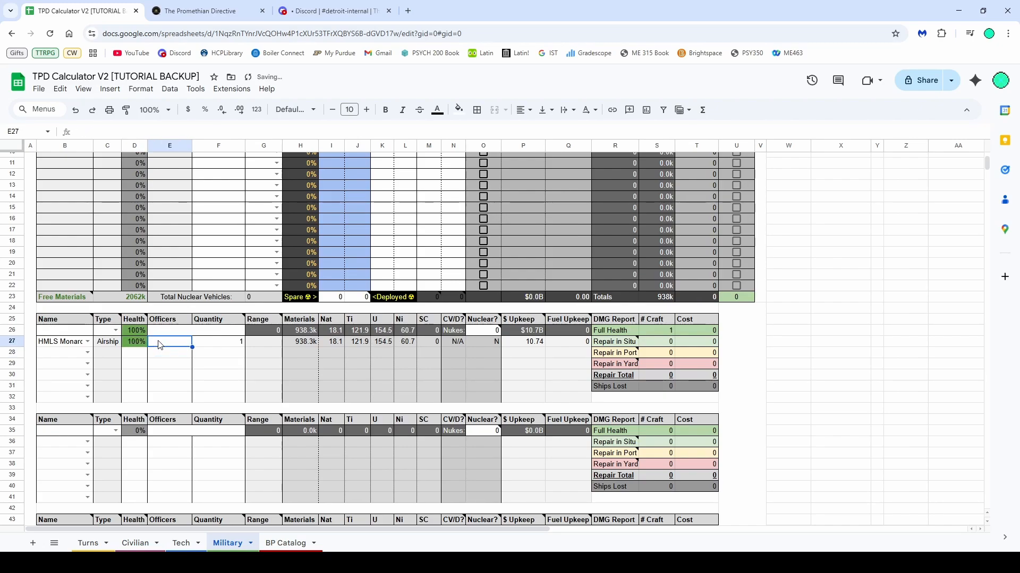
text(Captain John)
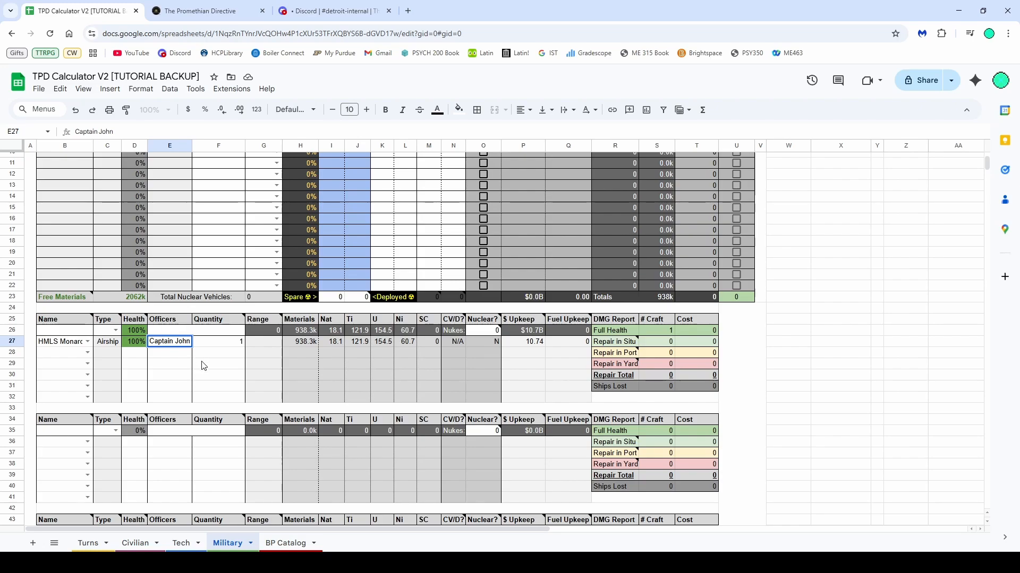
Name the unit group 1st Expeditionary
click(83, 334)
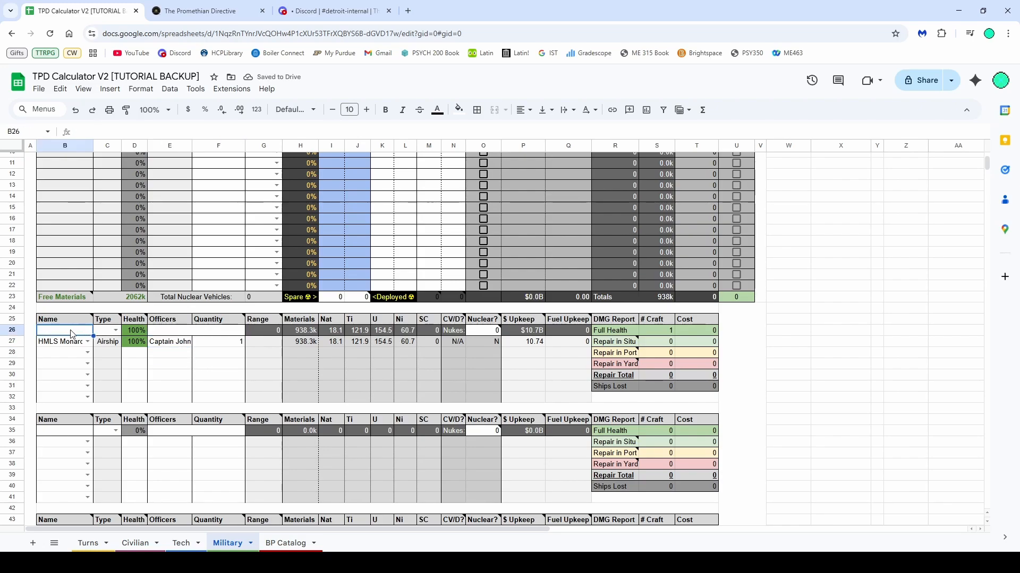
text(1st)
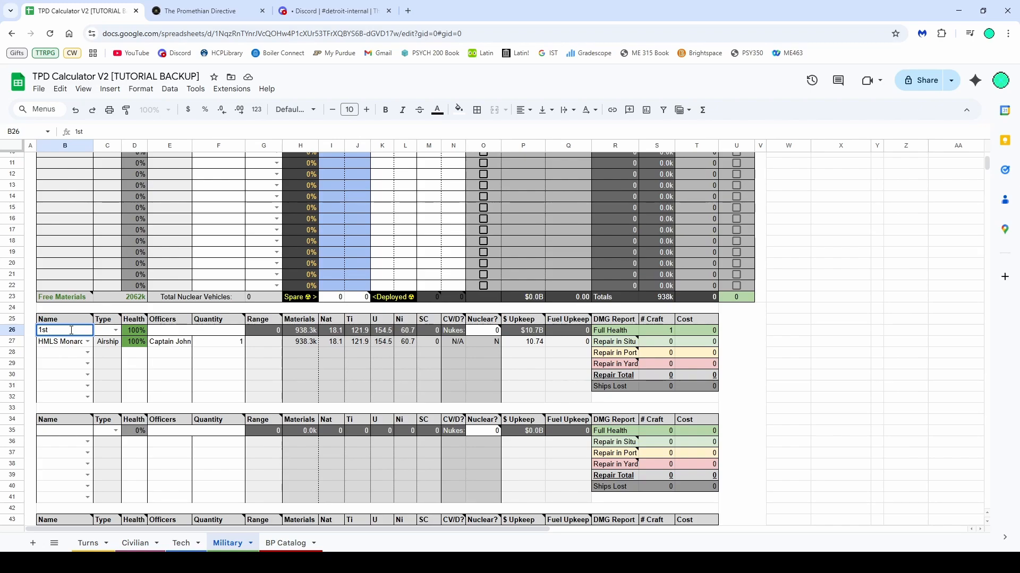
text( Expeditionary)
click(159, 343)
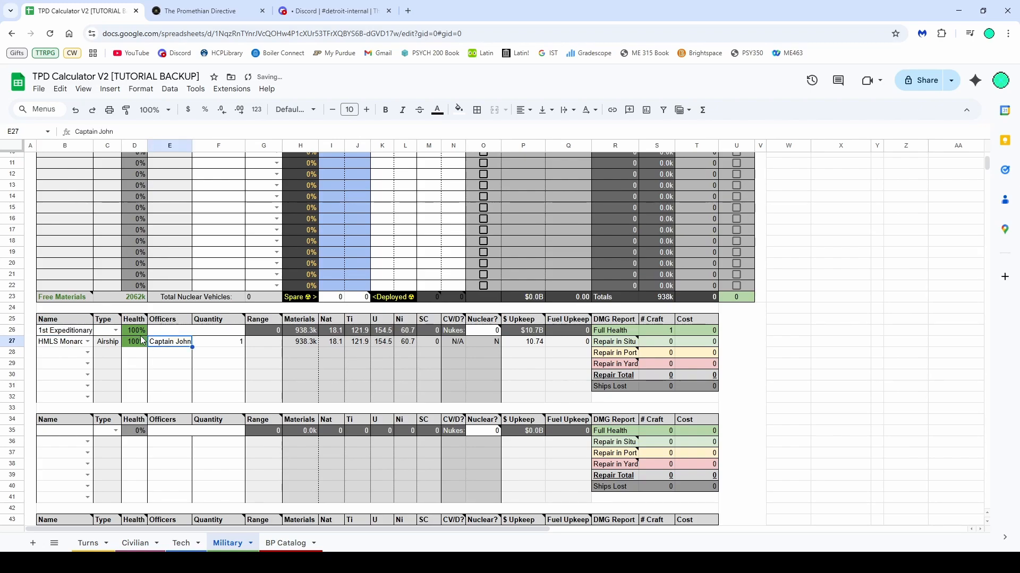
Set the unit group's type to HAir and enter an admiral's name as its officer
click(116, 332)
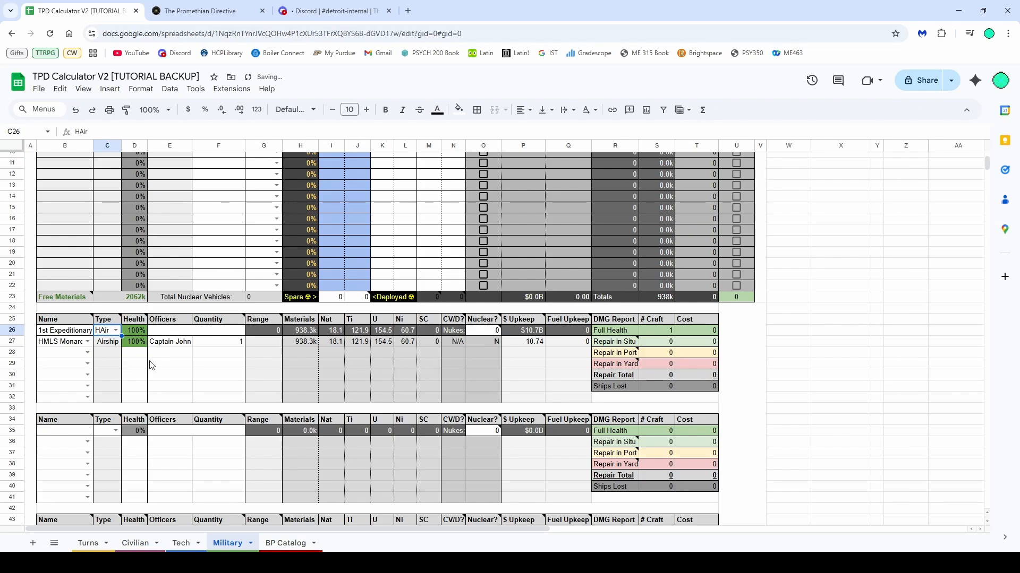
click(169, 365)
click(168, 335)
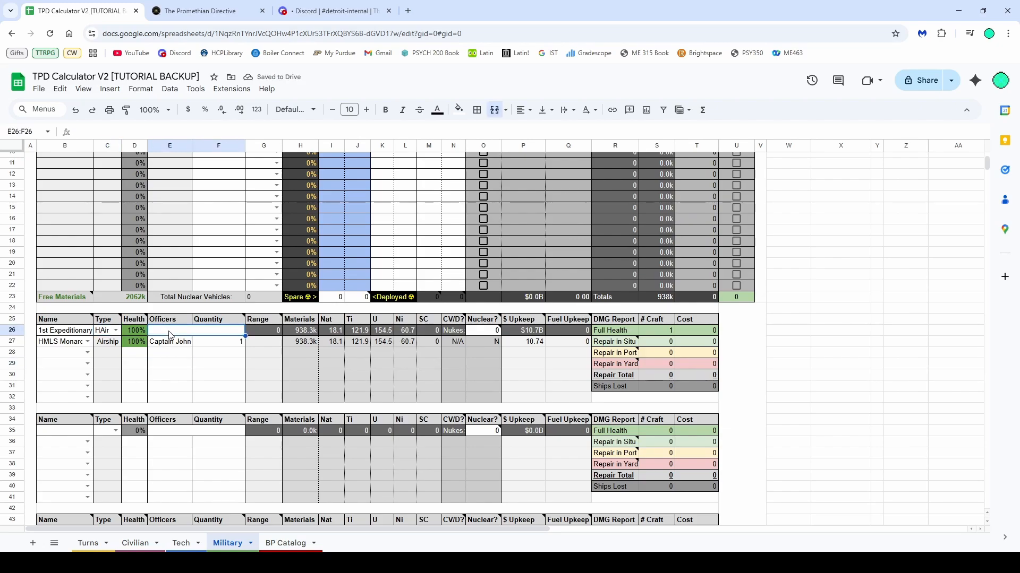
text(Admiral Monson)
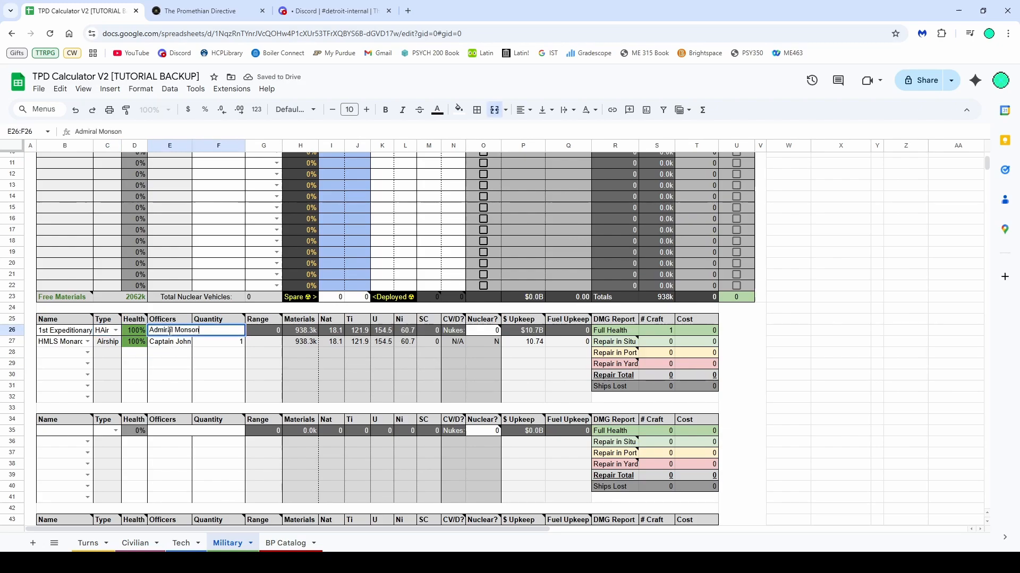
click(219, 375)
click(264, 338)
click(234, 374)
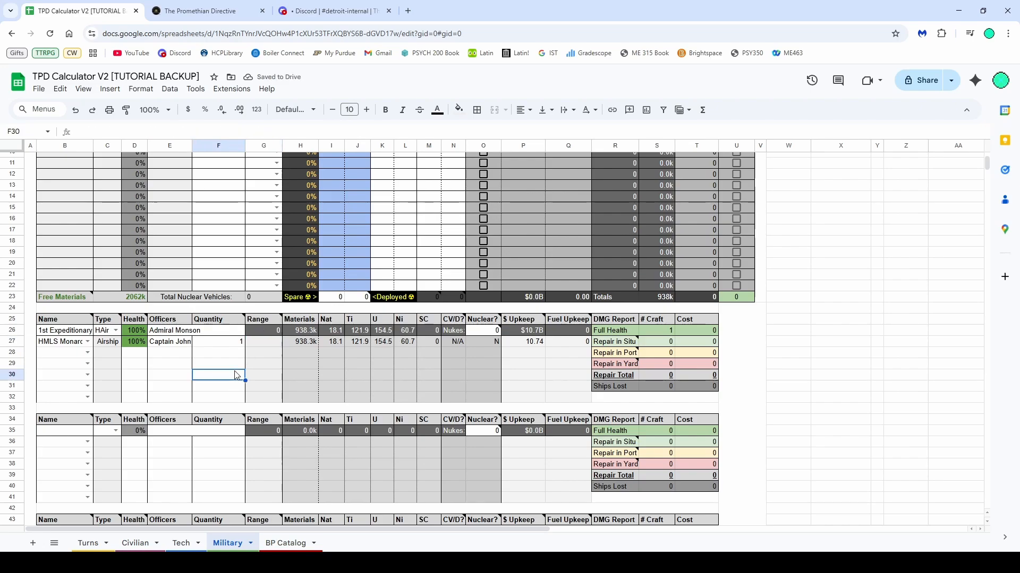
Set the 1st Expeditionary's place/status to Rejal Katok in the deployment table
scroll(252, 368, up, 2)
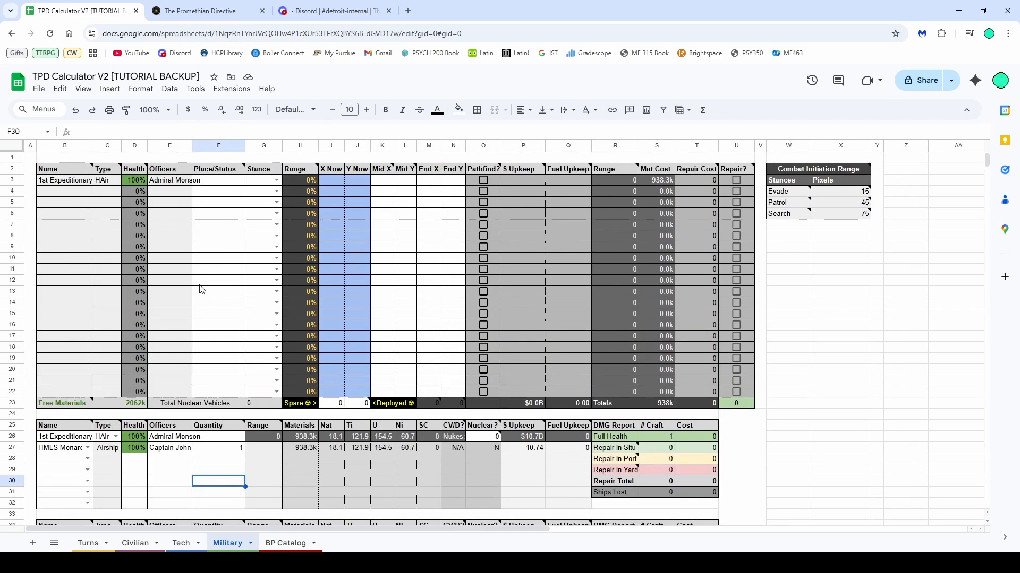
click(80, 184)
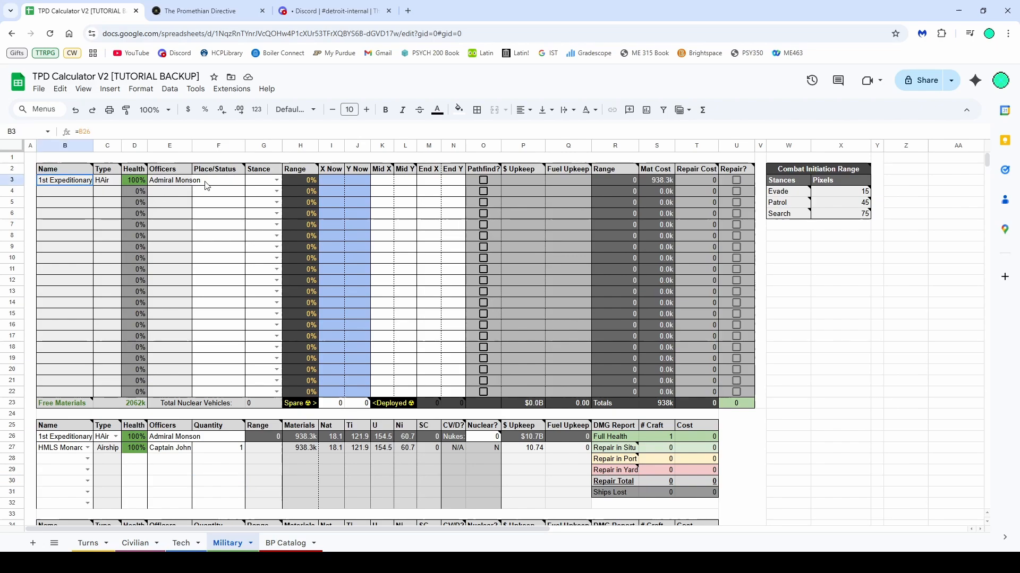
click(227, 259)
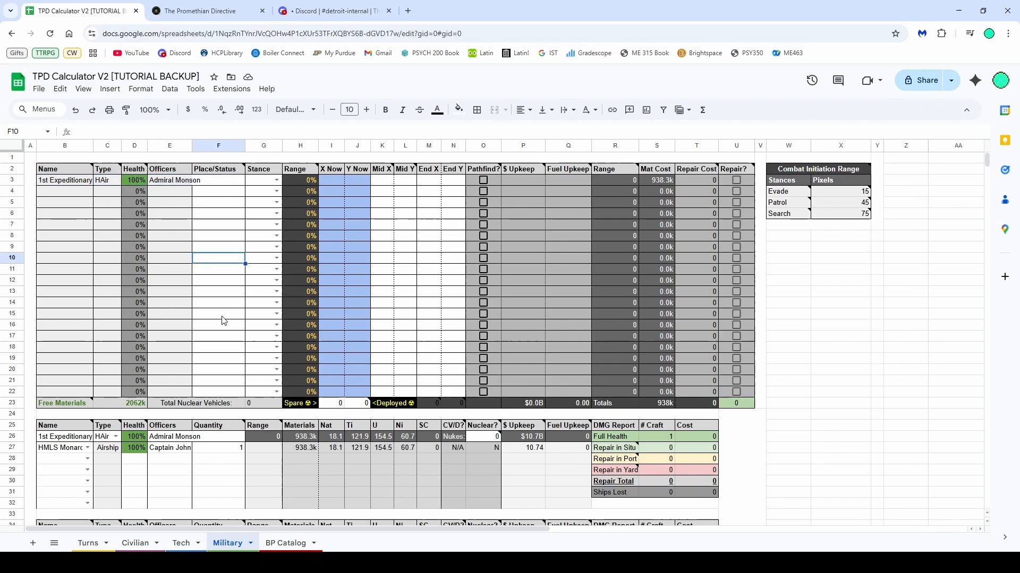
click(219, 180)
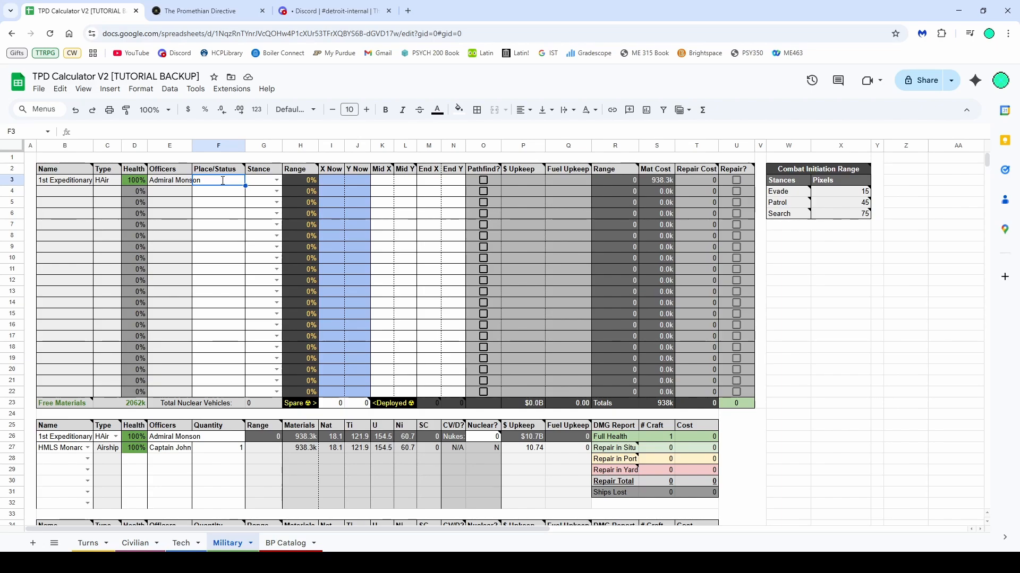
text(Rejal Katok)
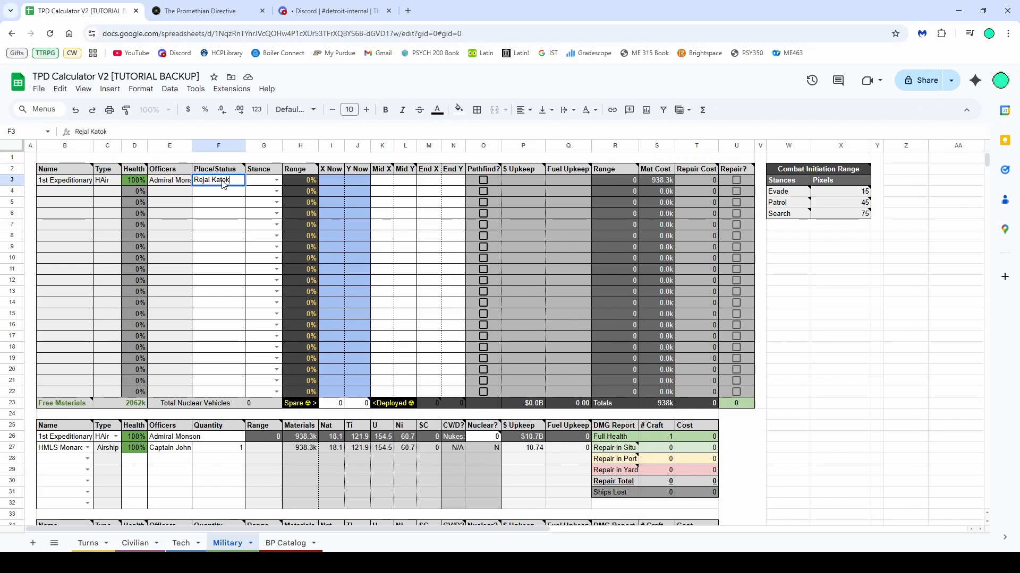
Set the 1st Expeditionary's stance to Search
key(Return)
click(223, 181)
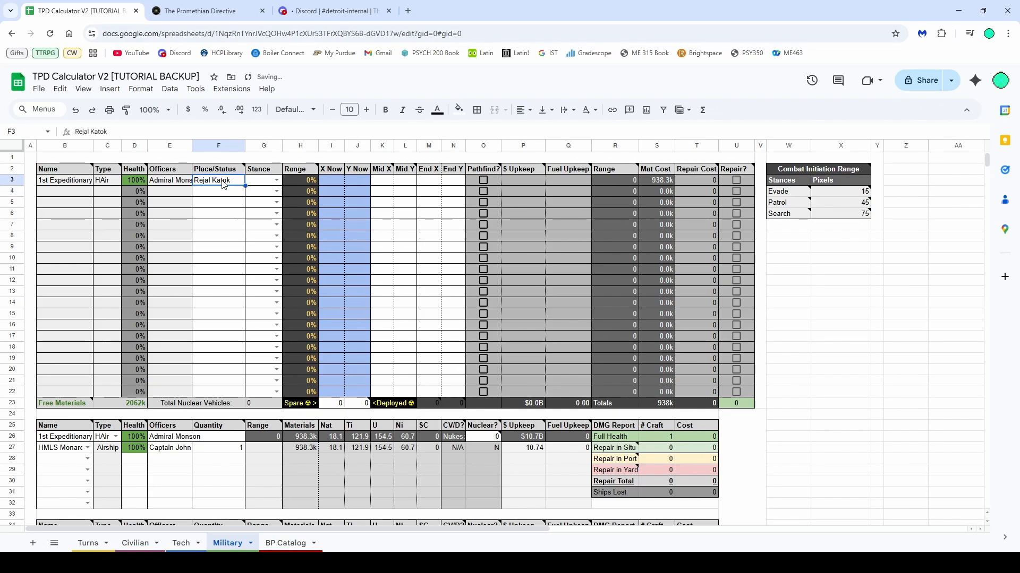
click(279, 181)
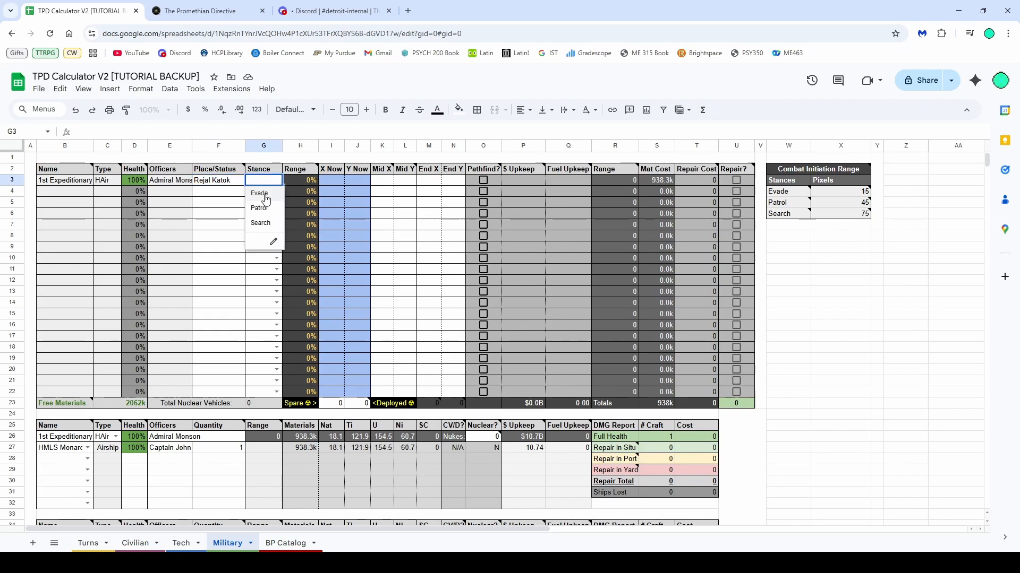
click(262, 223)
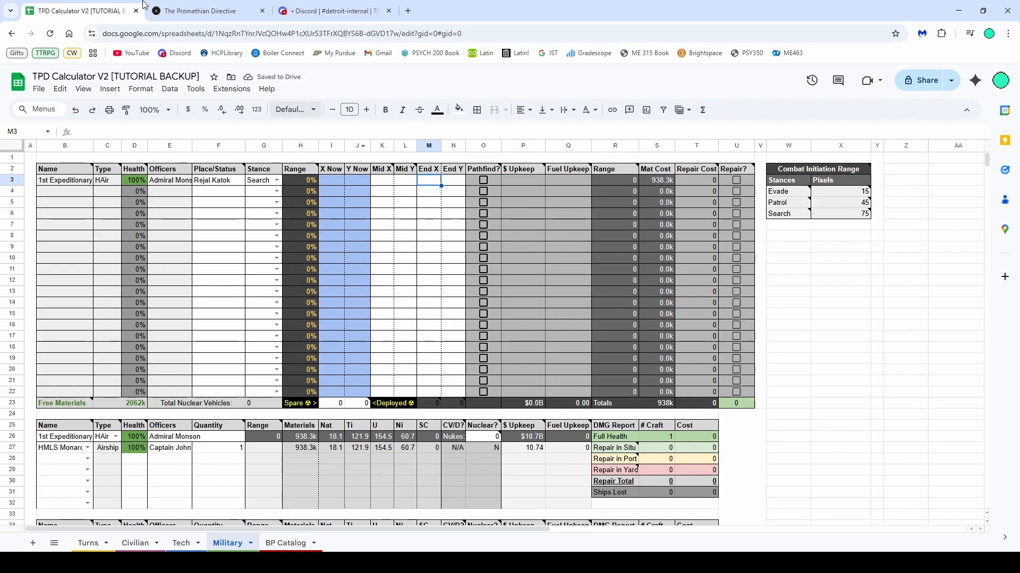
Copy the map coordinates into the 1st Expeditionary's End X and End Y as 4084 and 2596
click(195, 5)
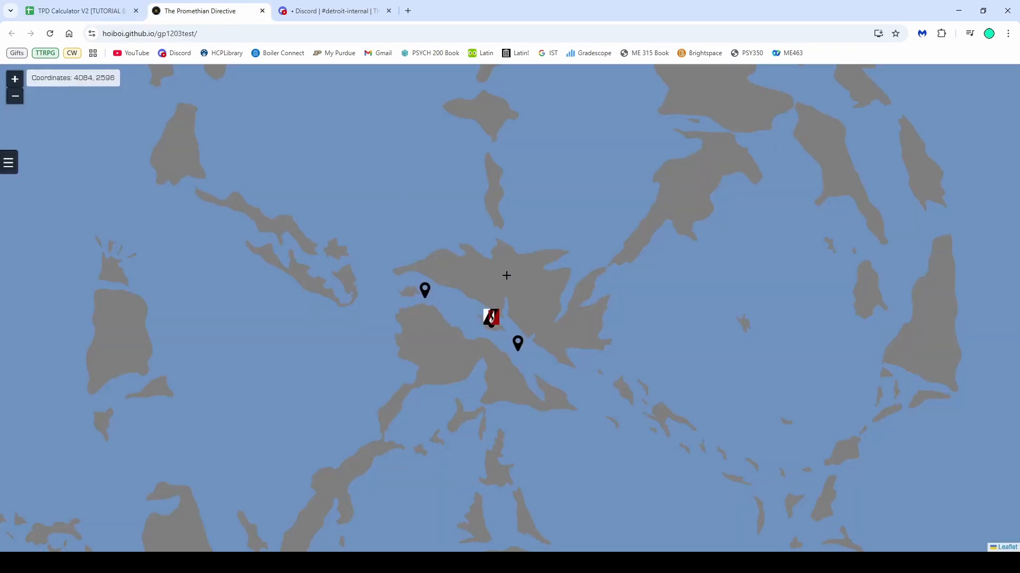
click(79, 11)
click(429, 180)
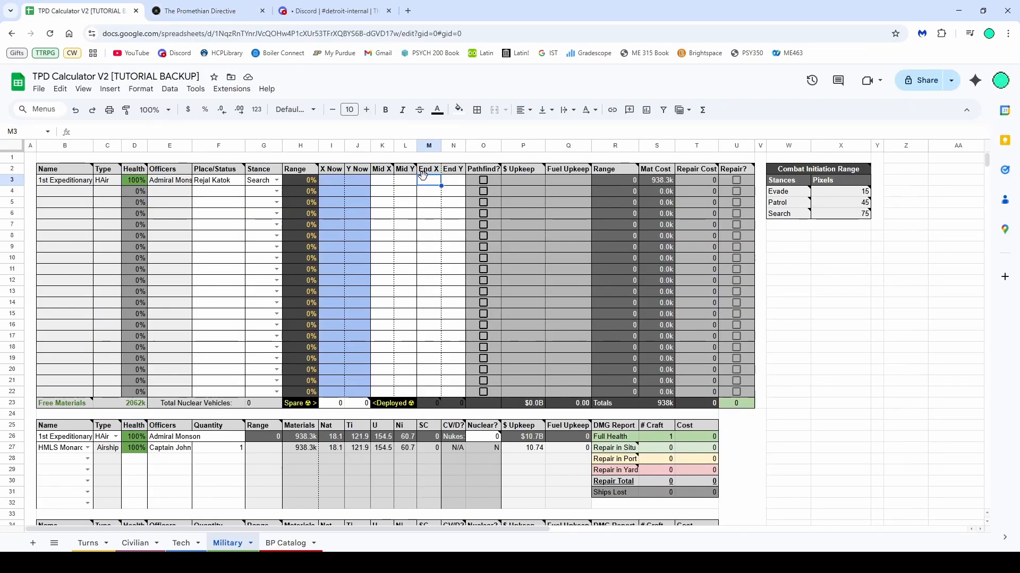
text(4084, 2596)
double_click(446, 181)
double_click(446, 181)
key(ctrl+c)
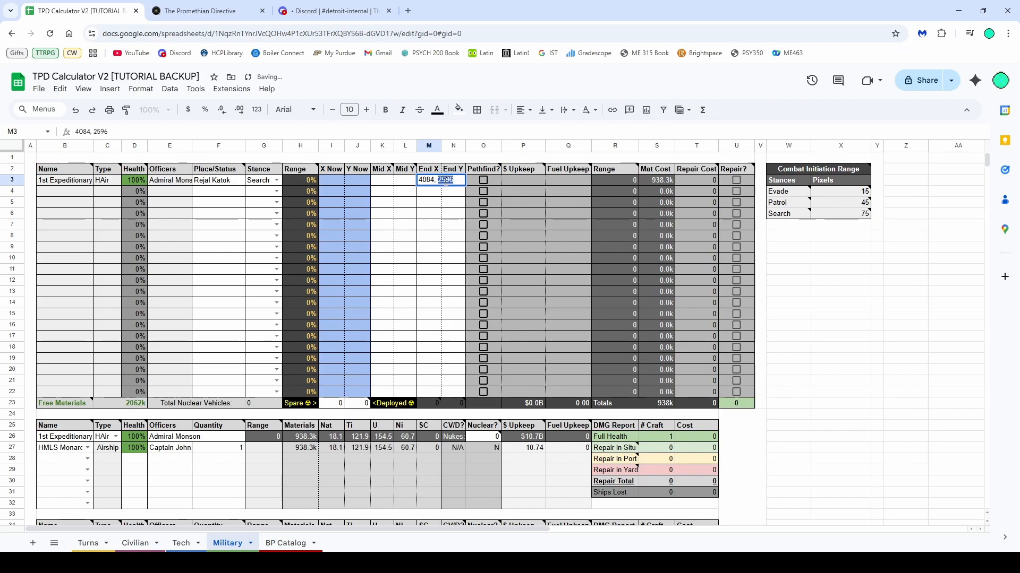
key(BackSpace)
key(BackSpace)
key(BackSpace)
click(453, 182)
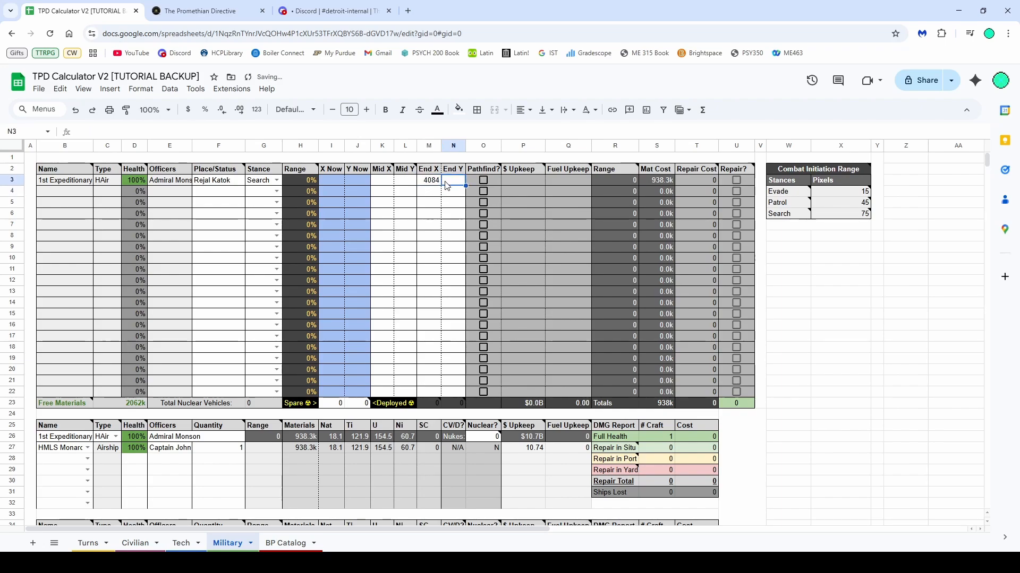
key(ctrl+v)
Examine the movement columns, including X Now, Y Now and the midpoint columns, in the deployment table
drag(454, 181, 402, 184)
click(403, 190)
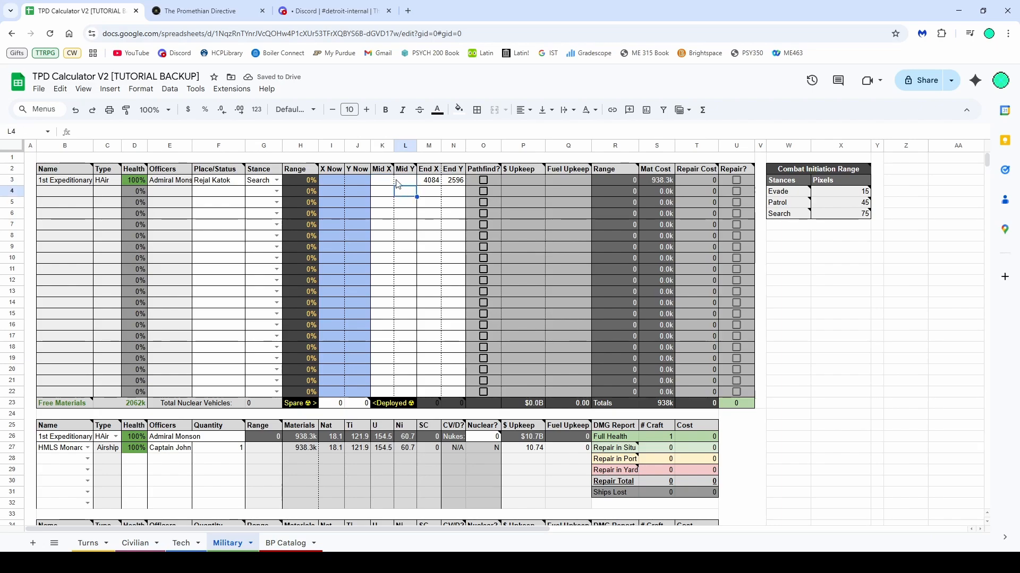
mouse_move(392, 167)
click(391, 193)
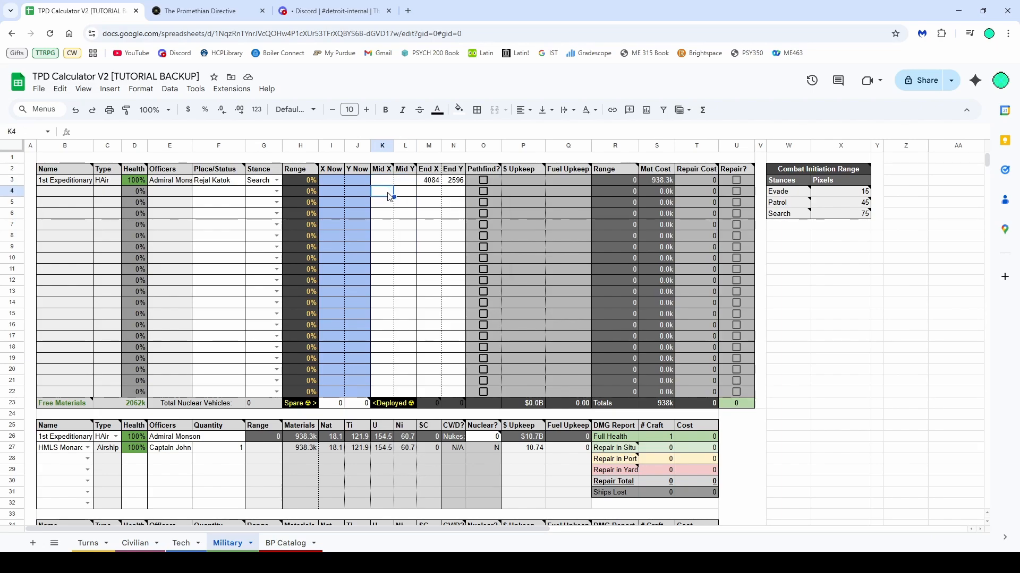
drag(436, 182, 449, 402)
drag(330, 182, 364, 393)
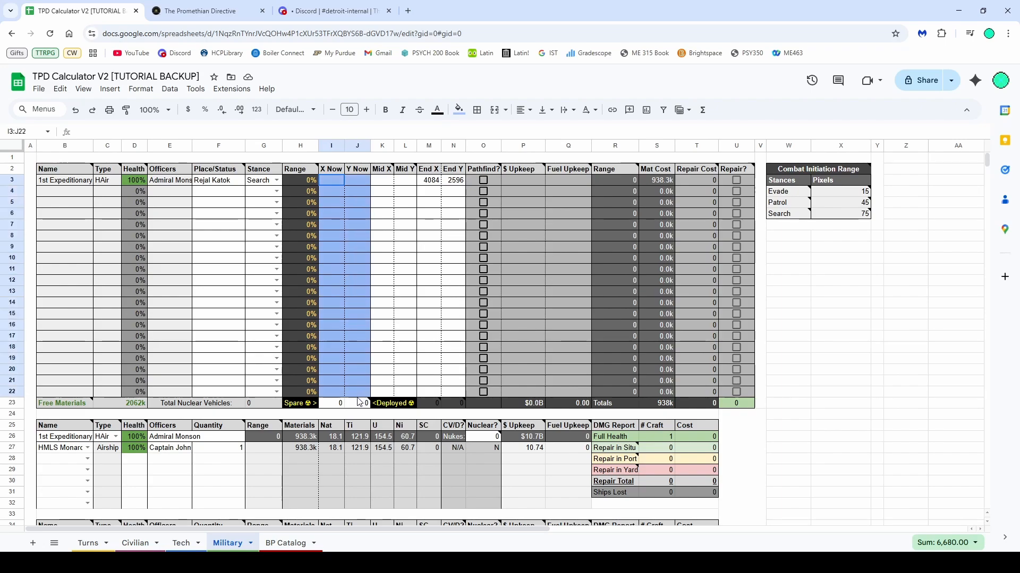
click(444, 305)
mouse_move(486, 177)
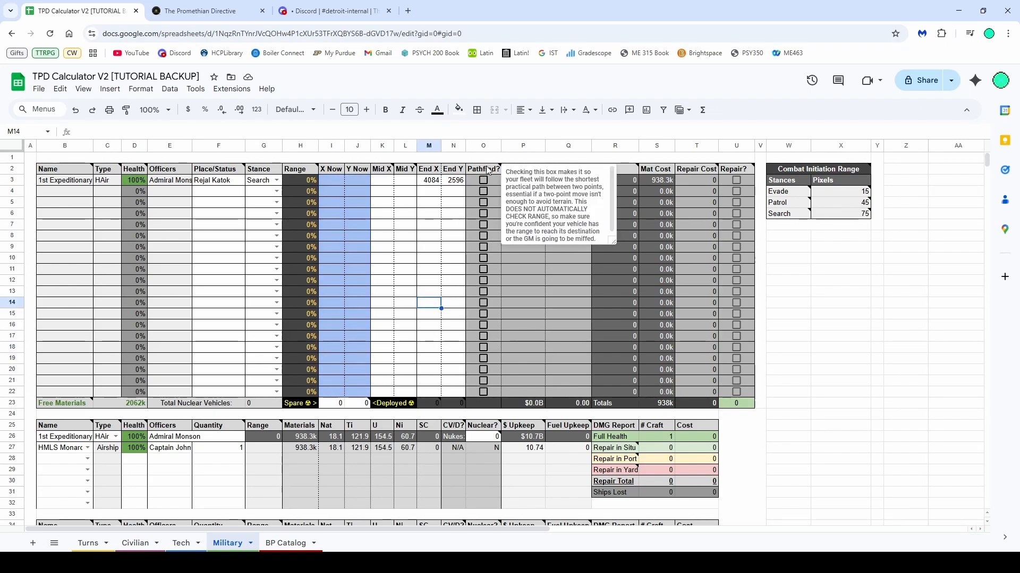
Toggle the 1st Expeditionary's Pathfind checkbox on and off
click(487, 183)
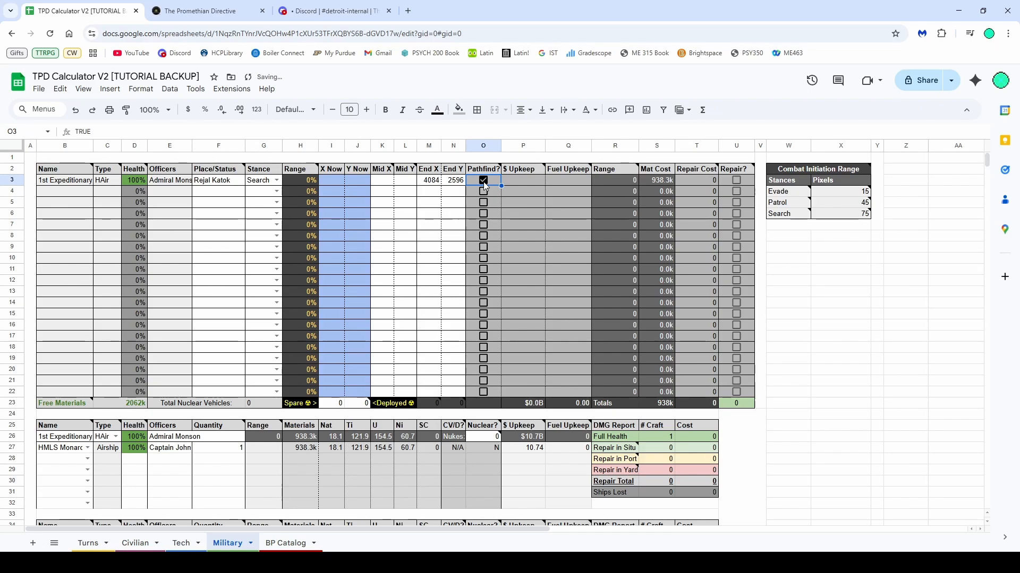
click(484, 183)
drag(451, 185, 431, 184)
click(431, 194)
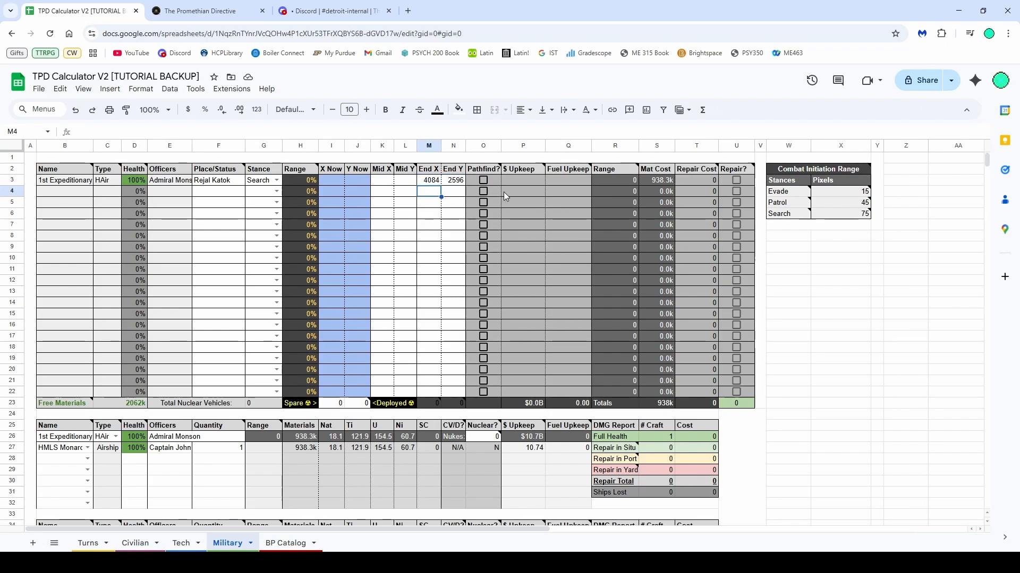
Review the upkeep, range, cost and repair columns and the combat initiation range table
mouse_move(824, 219)
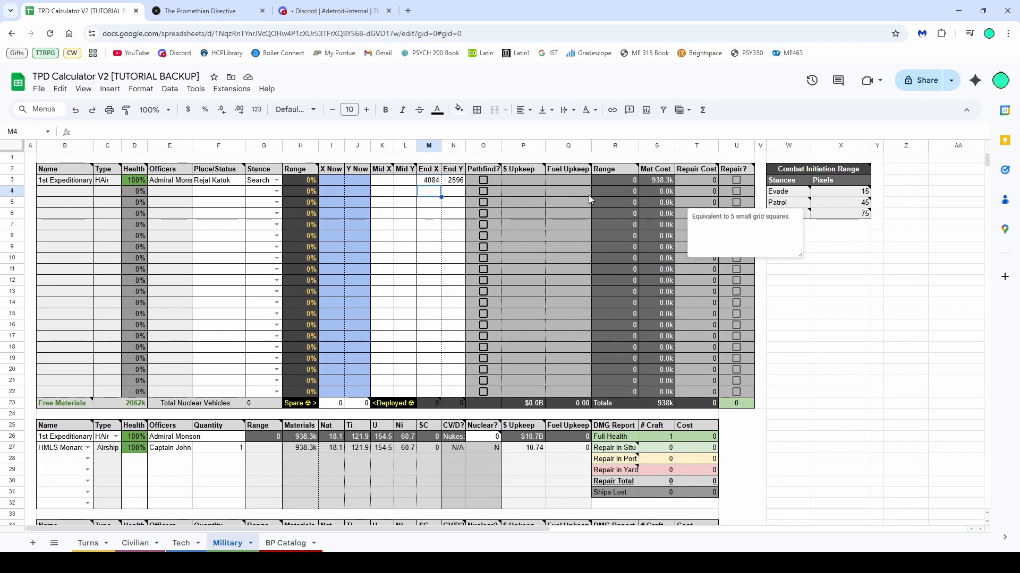
drag(524, 182, 738, 403)
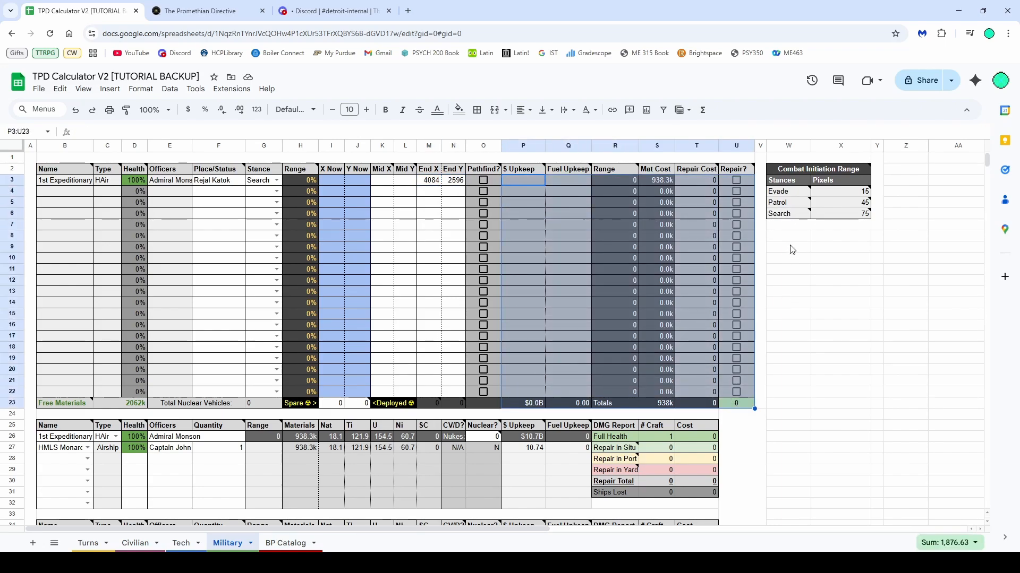
scroll(762, 244, down, 3)
scroll(762, 244, up, 3)
click(786, 270)
click(736, 179)
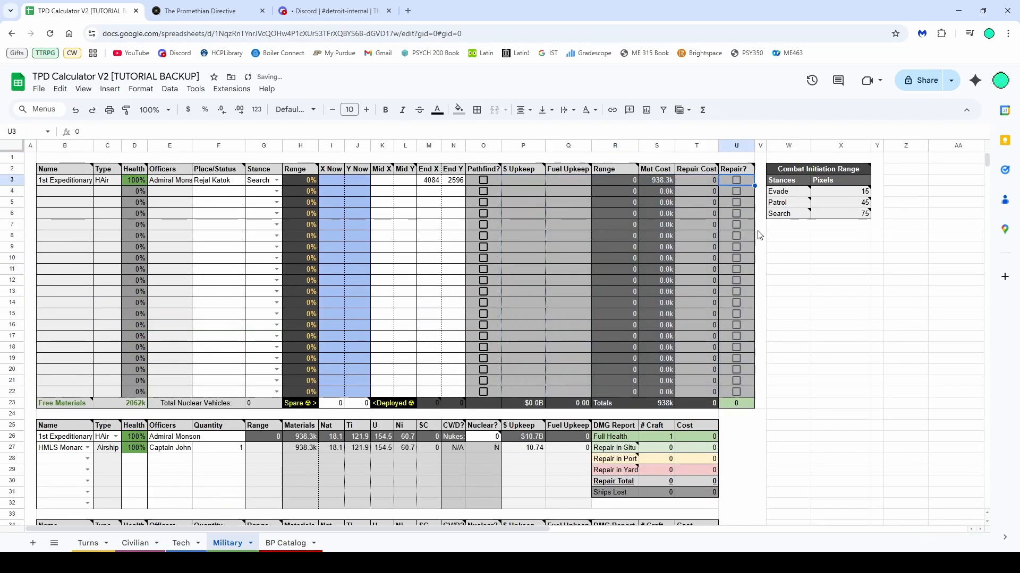
scroll(760, 244, down, 3)
scroll(760, 245, down, 5)
scroll(740, 251, up, 5)
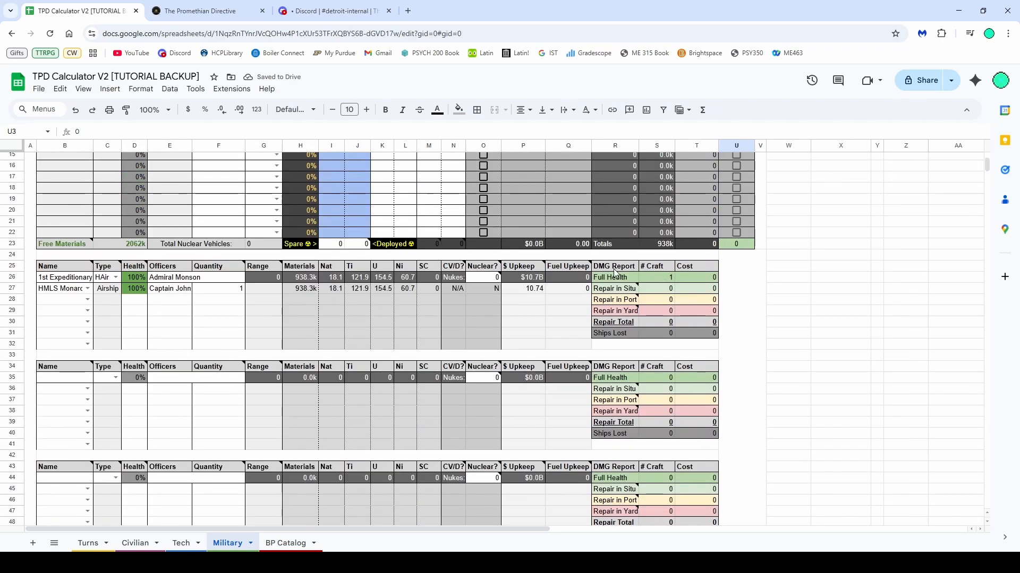
Set the HMLS Monarch's health to 55% in the fleet table
drag(614, 275, 698, 344)
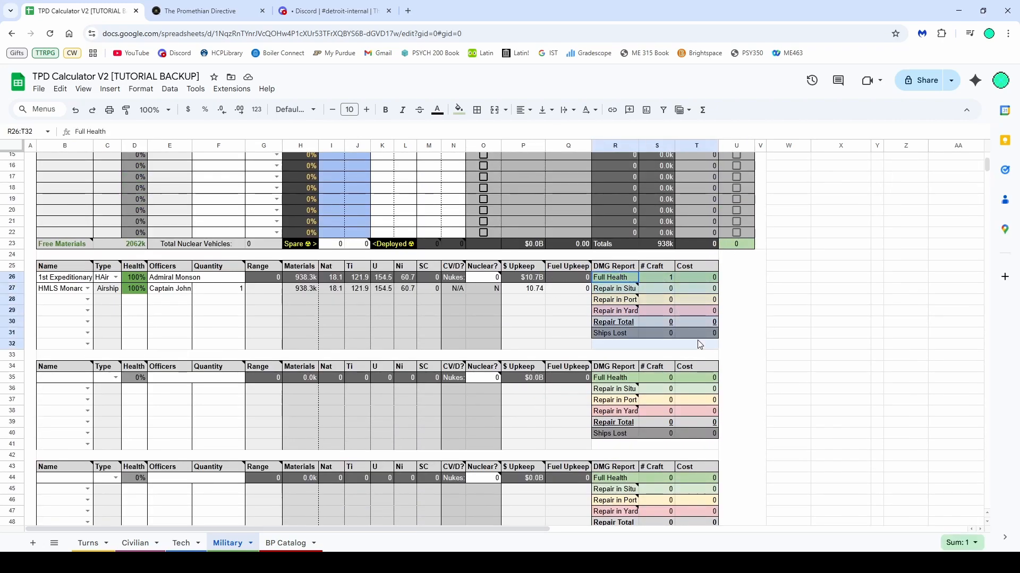
click(139, 289)
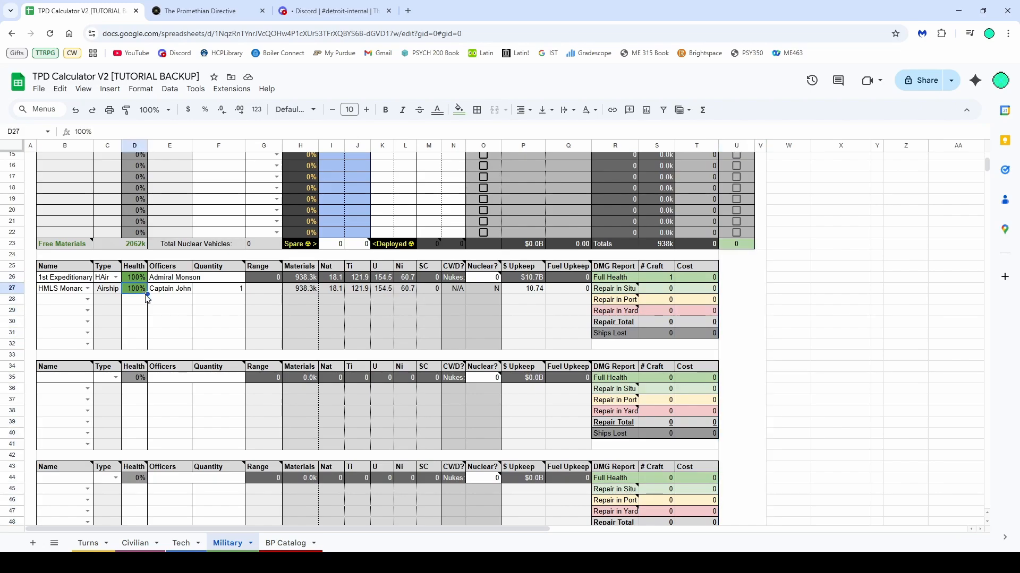
text(55)
click(184, 333)
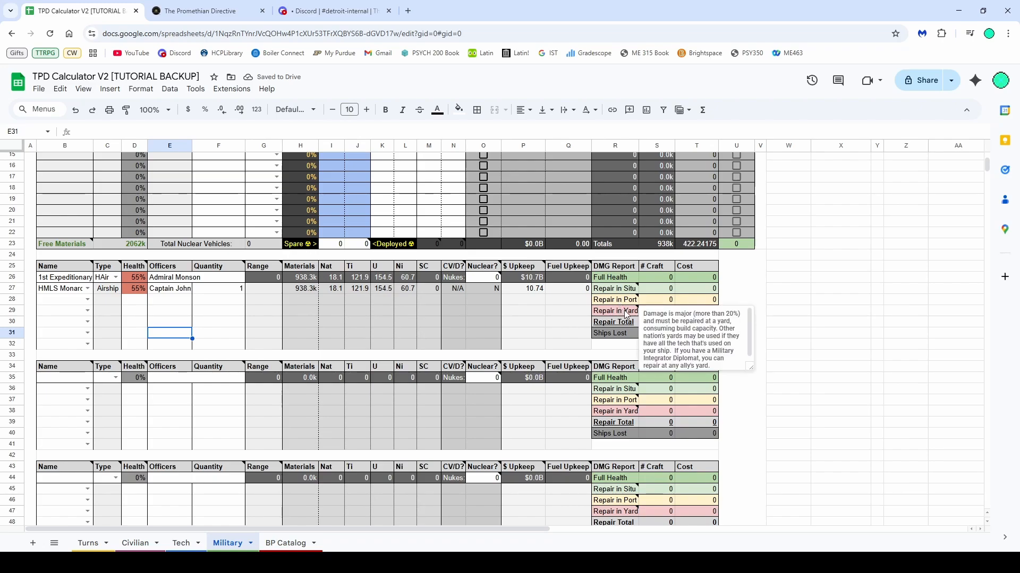
click(782, 290)
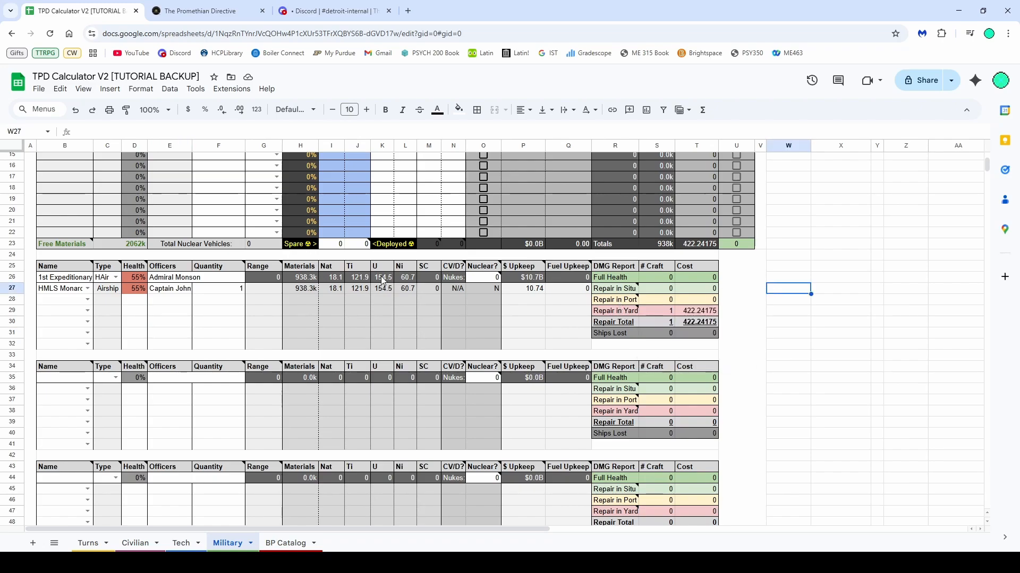
Clear the HMLS Monarch's health value to mark it as lost
click(136, 289)
key(Delete)
click(176, 307)
scroll(234, 273, down, 5)
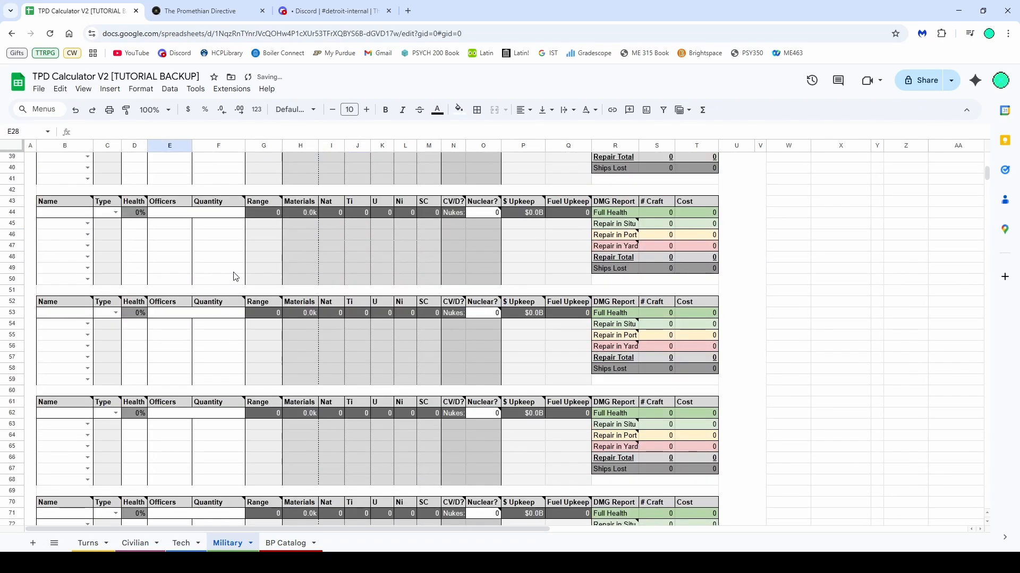
scroll(426, 334, up, 7)
Review the BP Catalog sheet, including its block material costs table
click(285, 543)
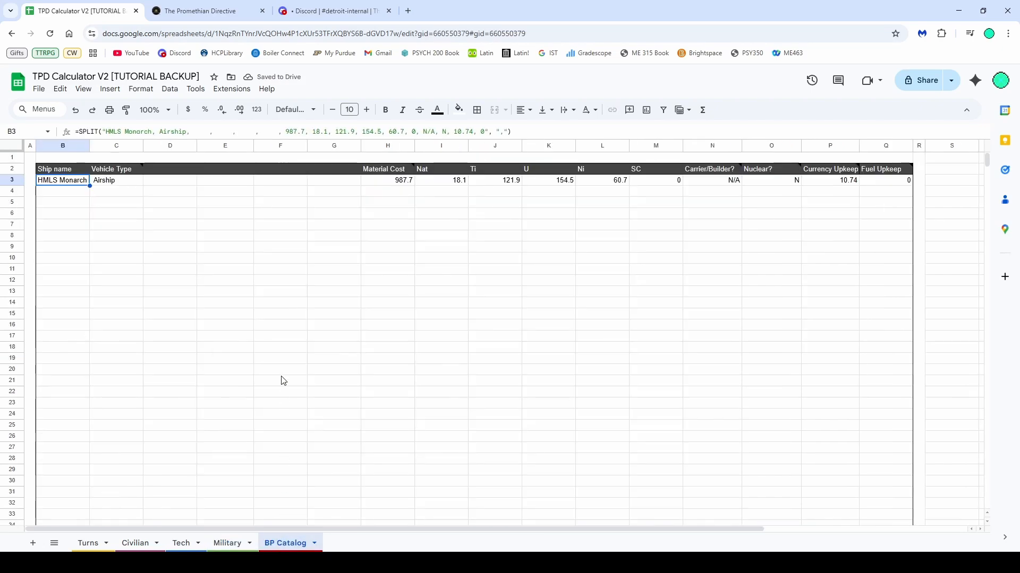
scroll(276, 305, down, 10)
scroll(281, 309, up, 2)
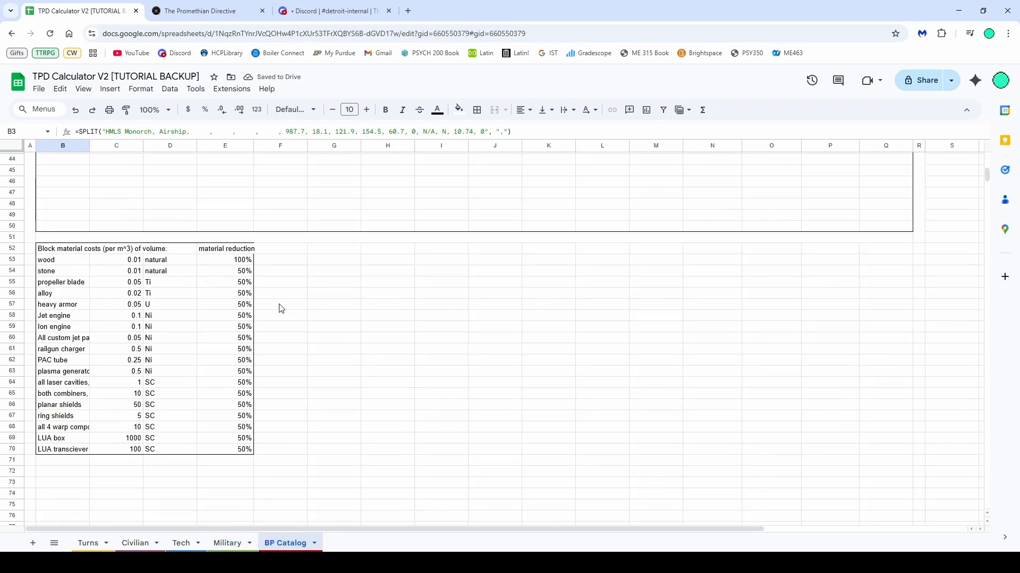
drag(58, 261, 99, 250)
click(332, 339)
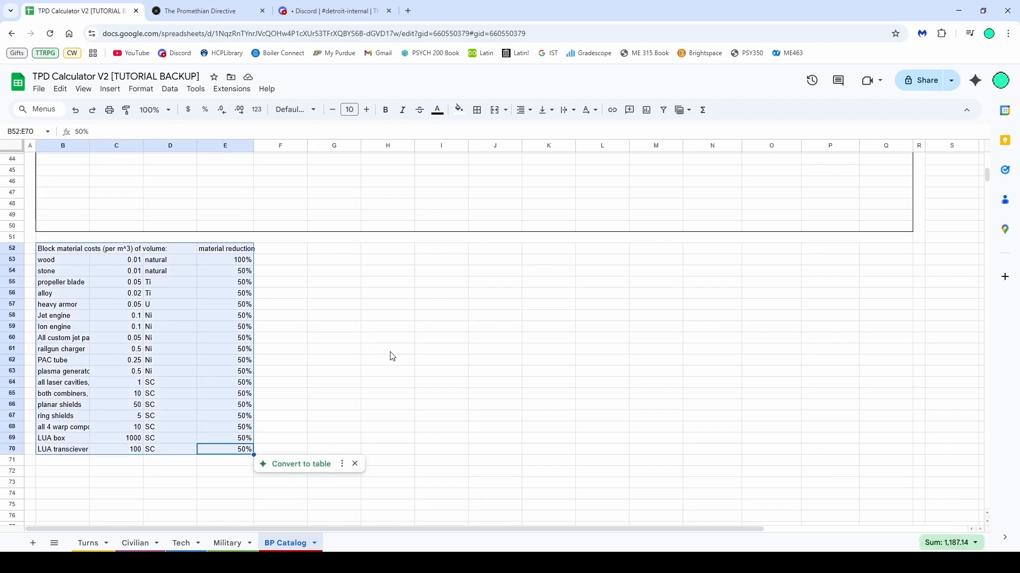
scroll(391, 355, up, 10)
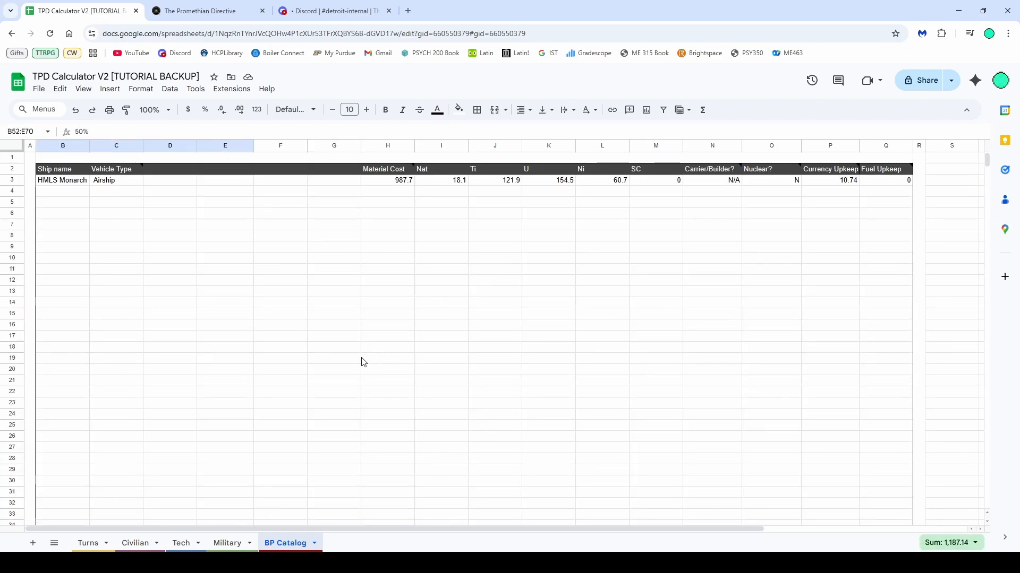
scroll(361, 359, down, 6)
scroll(348, 370, up, 6)
Return to the Military sheet and inspect the unit name columns of the deployment and fleet tables
click(200, 549)
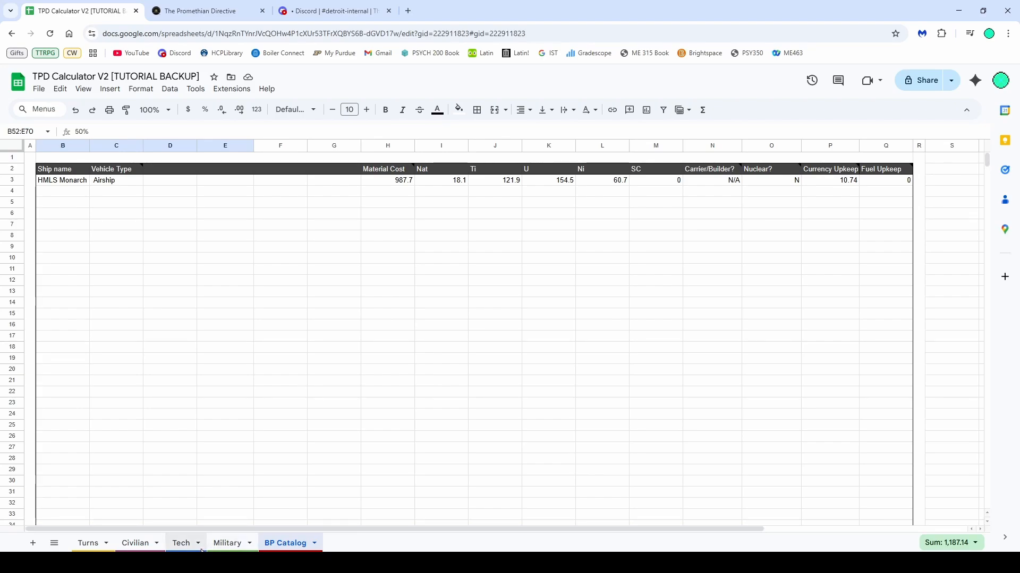
click(227, 544)
scroll(108, 239, up, 4)
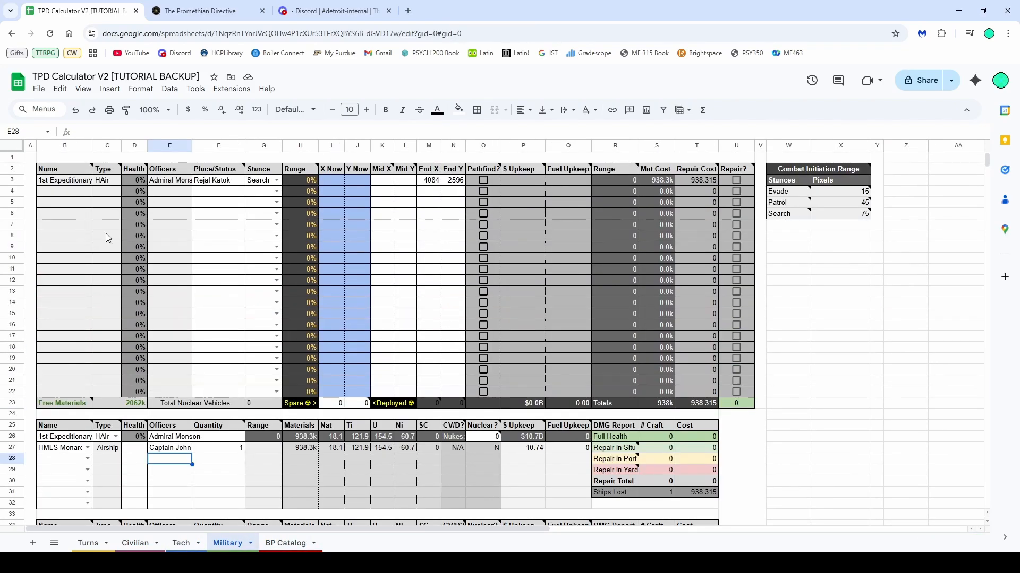
drag(65, 180, 66, 381)
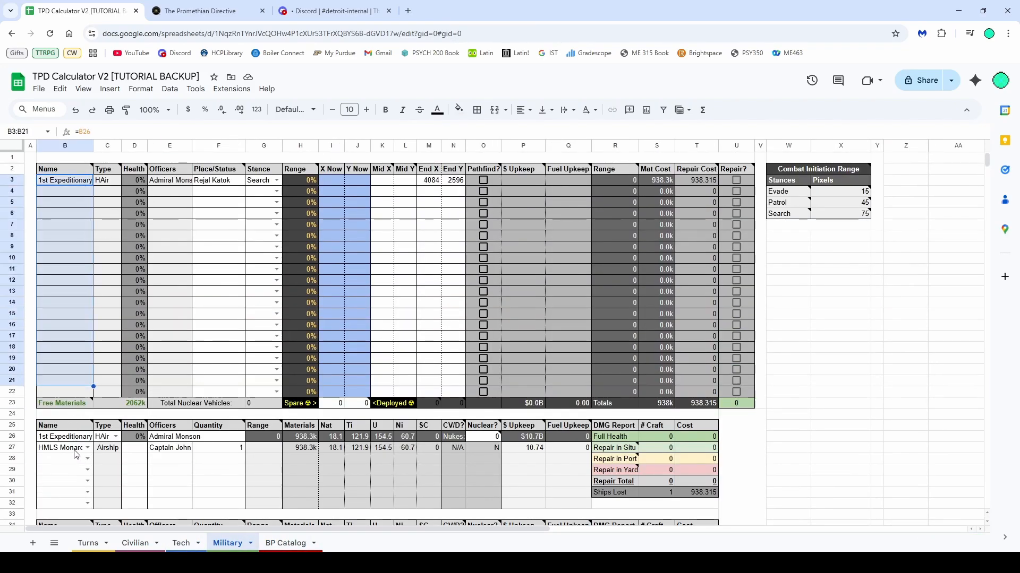
drag(73, 449, 67, 508)
Try setting the HMLS Monarch's quantity to 2, then undo the change
click(219, 460)
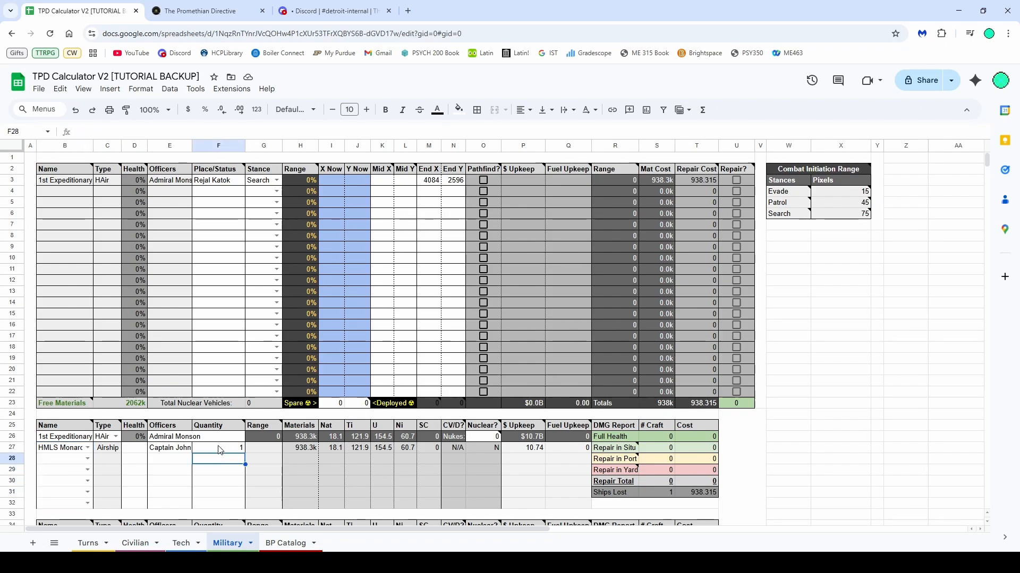
click(221, 451)
text(2)
key(Return)
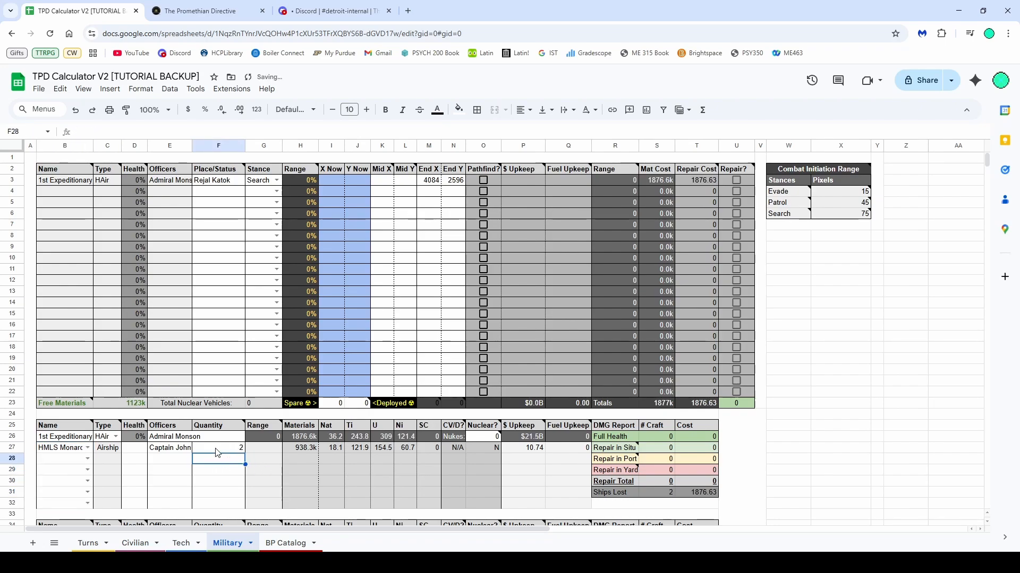
key(ctrl+z)
Examine the nuclear vehicle totals and the fleet's Nukes and Nuclear cells
click(222, 482)
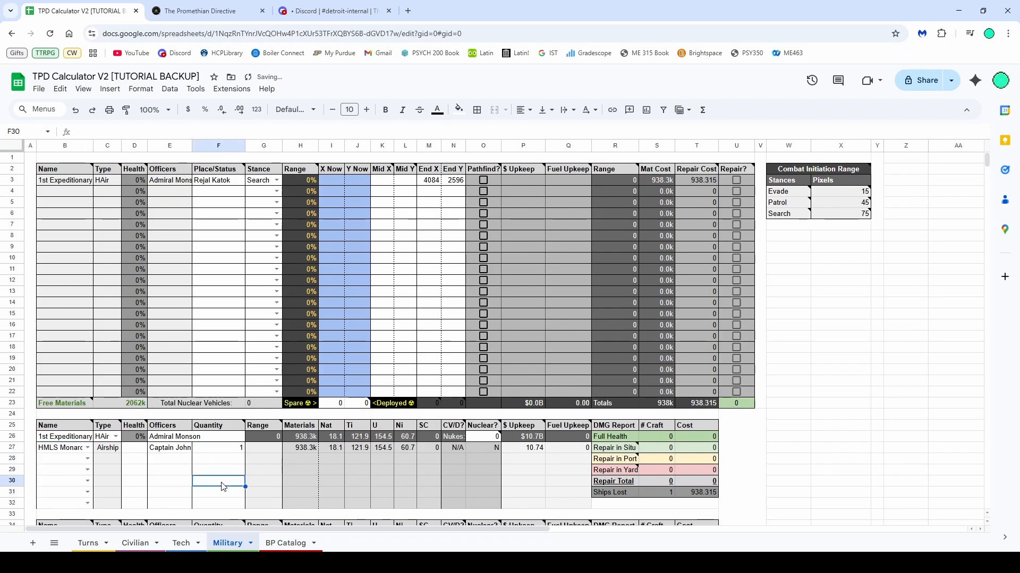
click(357, 404)
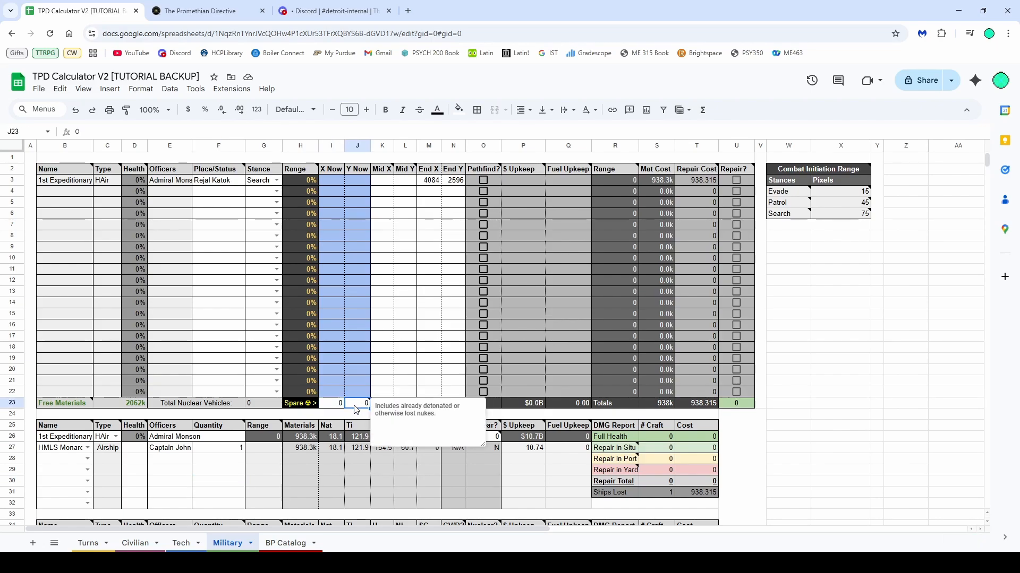
scroll(356, 410, down, 2)
click(484, 330)
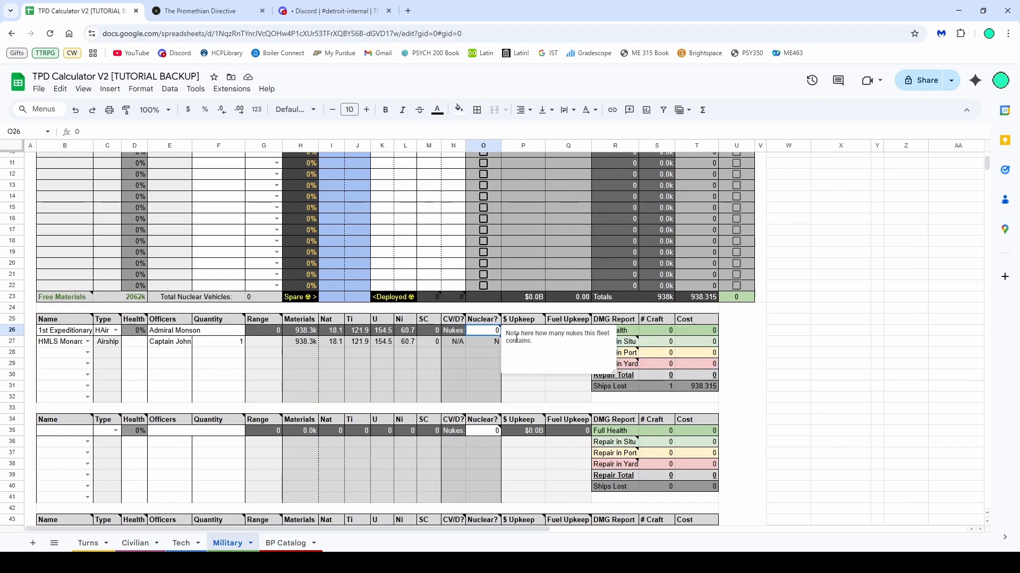
click(511, 332)
click(477, 342)
click(478, 333)
click(480, 354)
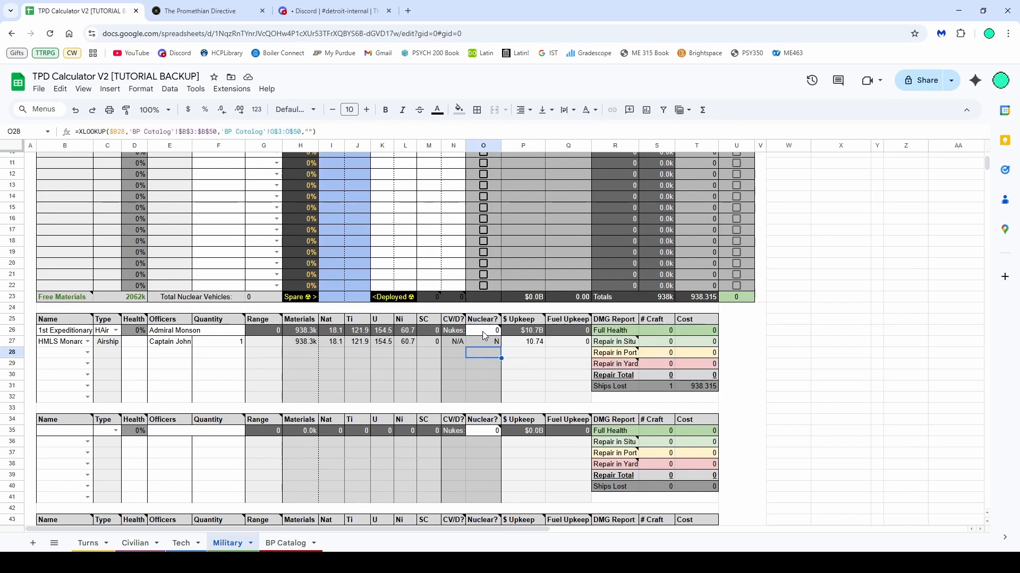
Switch to the Tech sheet and review its tech tree, totals and bonus summary tables
scroll(483, 335, down, 3)
scroll(397, 359, up, 5)
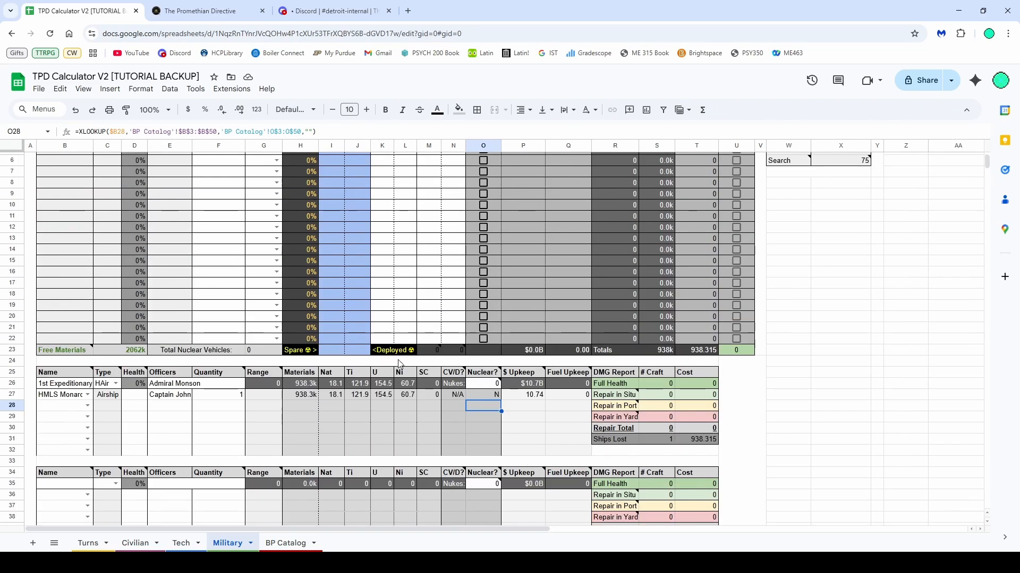
click(181, 544)
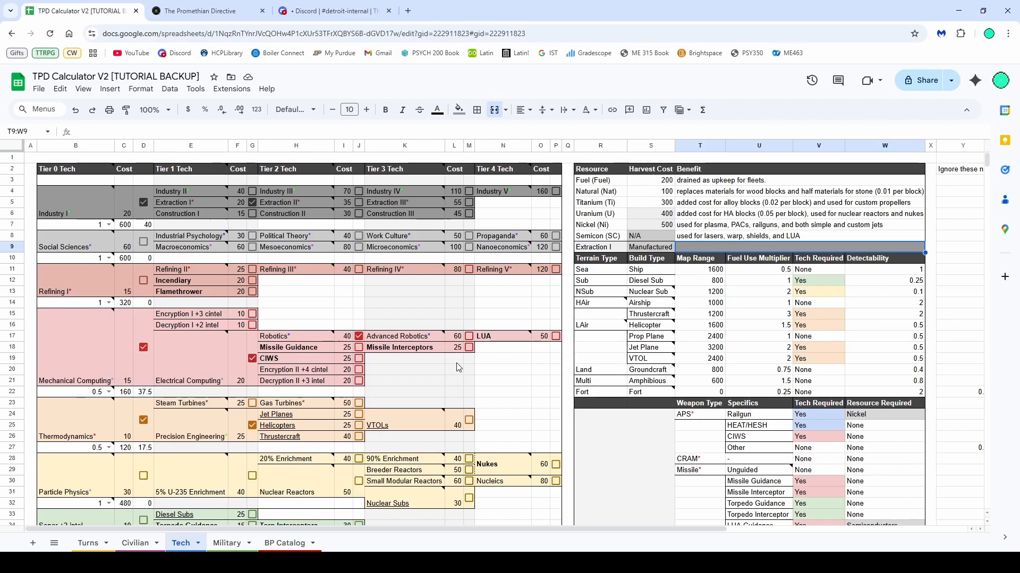
scroll(713, 340, down, 4)
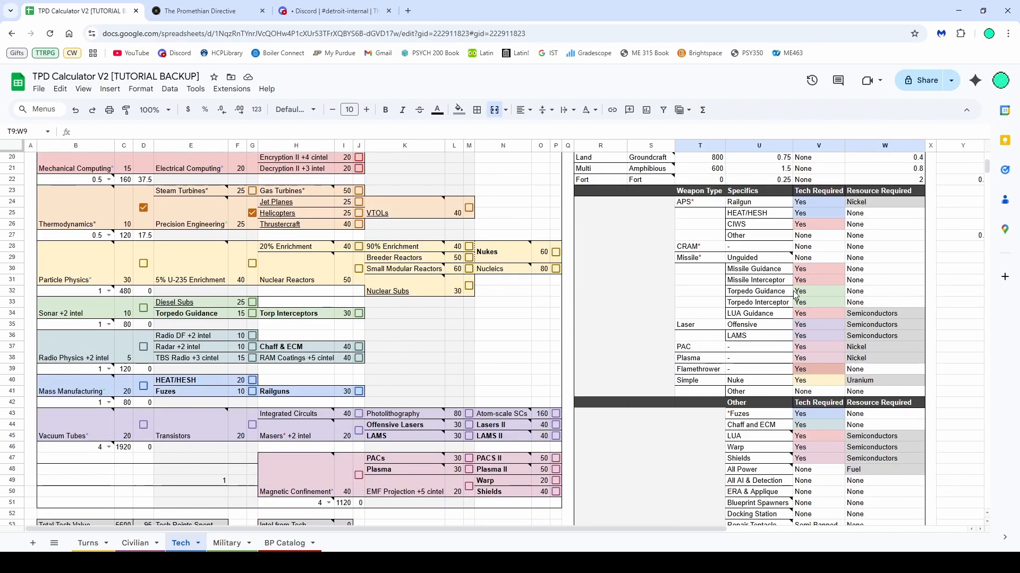
scroll(835, 358, down, 5)
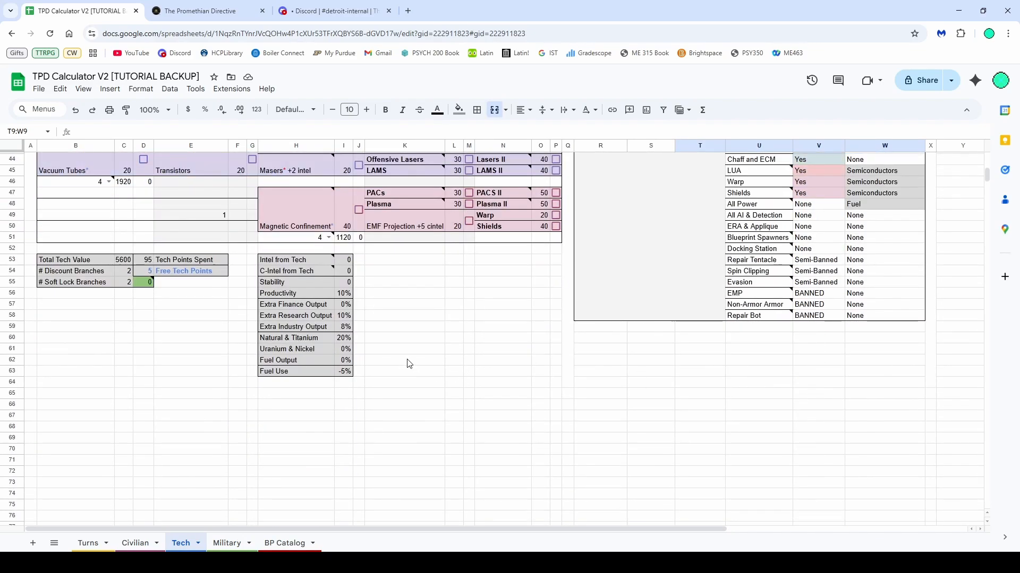
scroll(409, 364, up, 2)
drag(369, 425, 70, 314)
scroll(496, 372, up, 5)
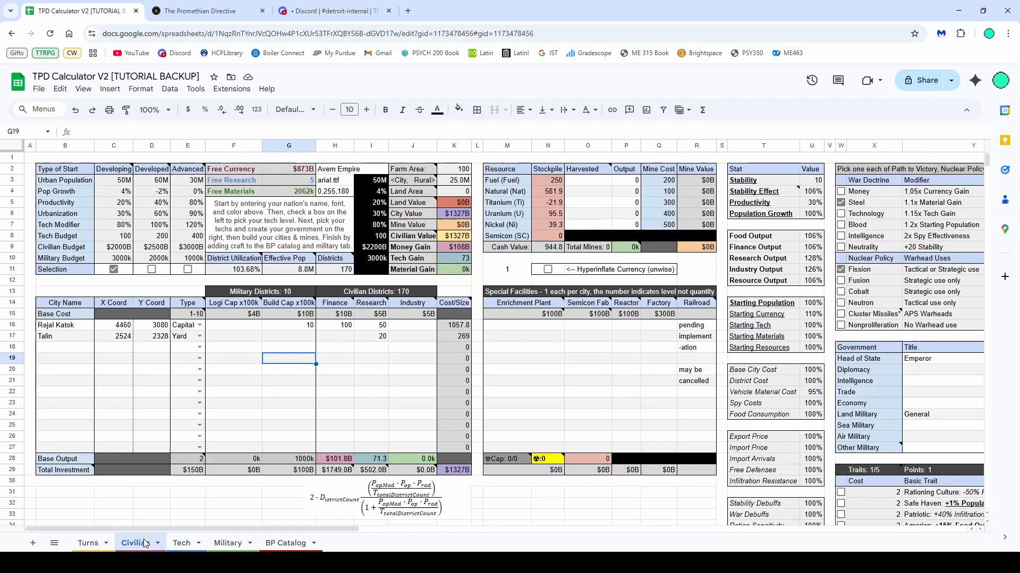
Examine the Turns sheet's per-turn resource rows, population panel and the notes on its cells
click(135, 543)
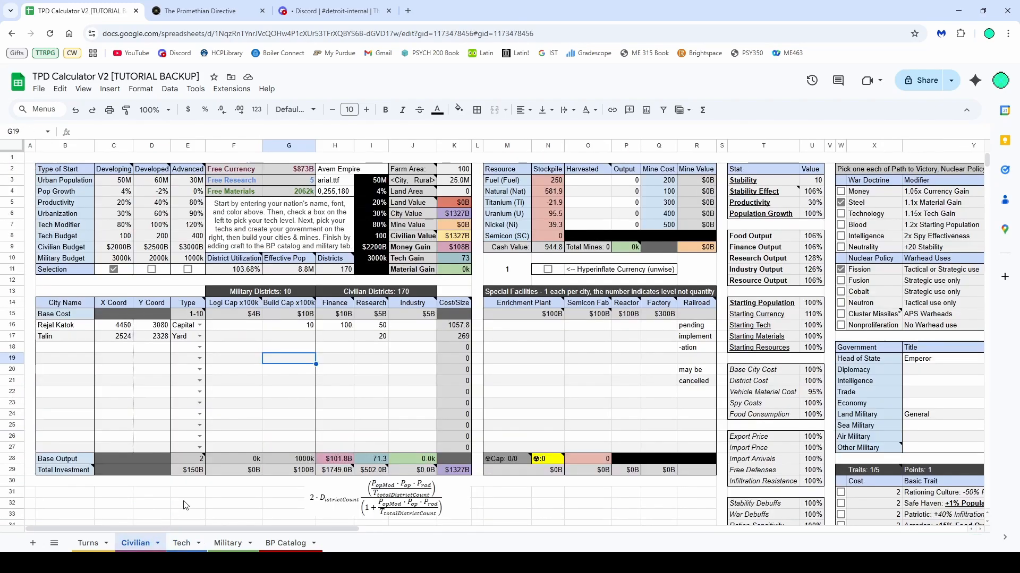
click(88, 542)
scroll(250, 432, up, 3)
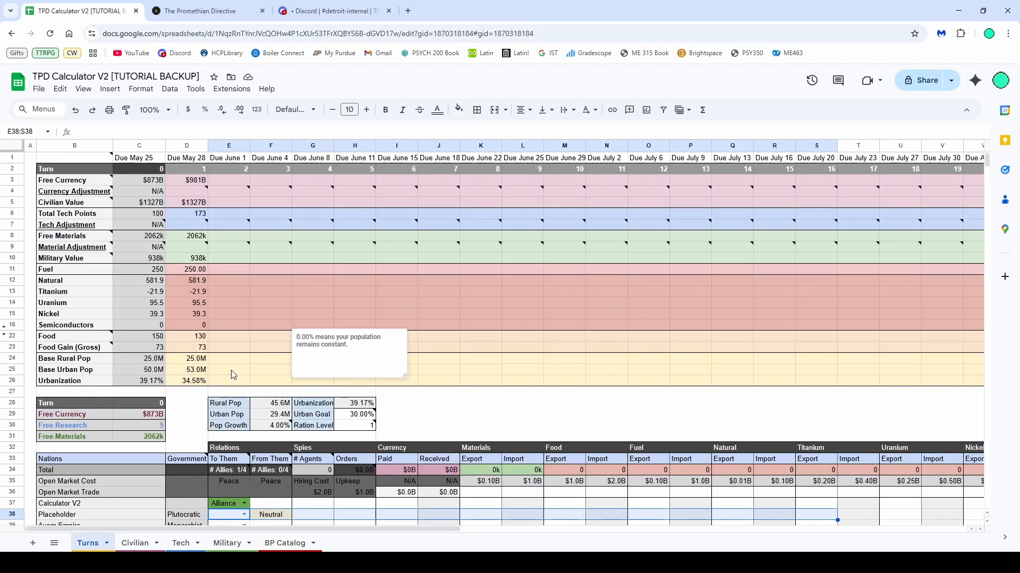
drag(230, 379, 104, 181)
click(312, 281)
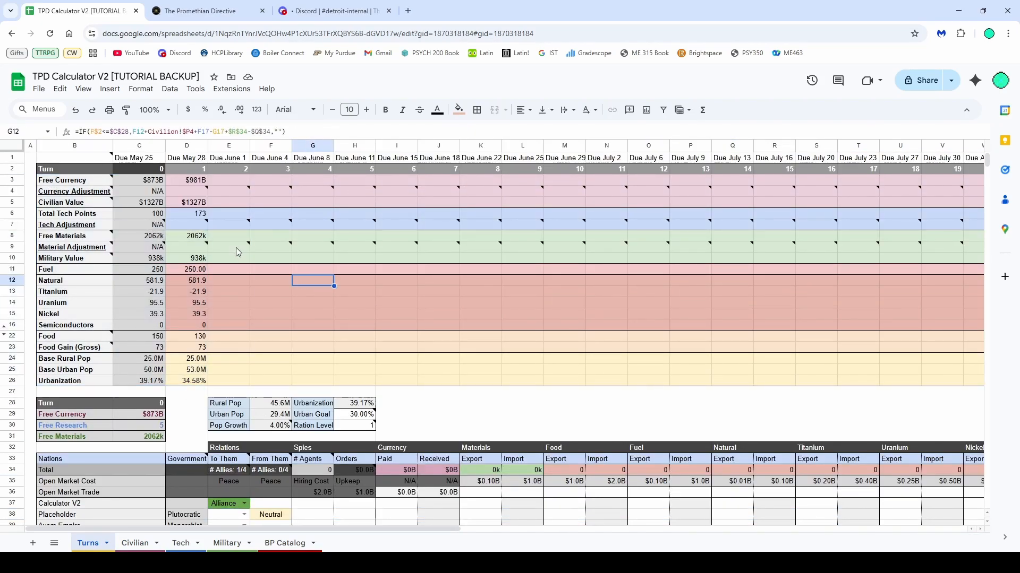
click(221, 224)
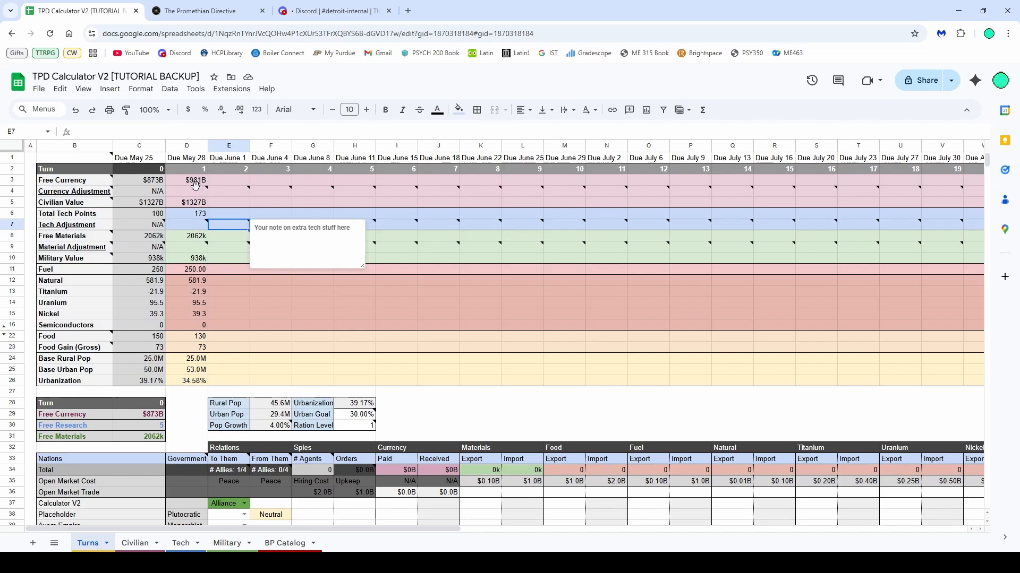
click(193, 191)
scroll(390, 374, down, 1)
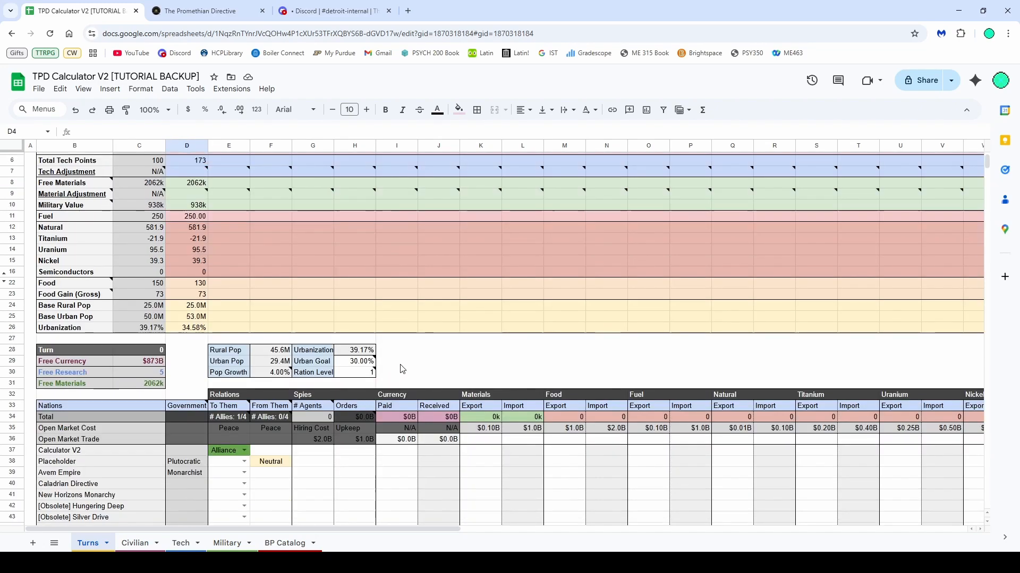
click(405, 360)
scroll(404, 348, down, 2)
scroll(249, 254, up, 3)
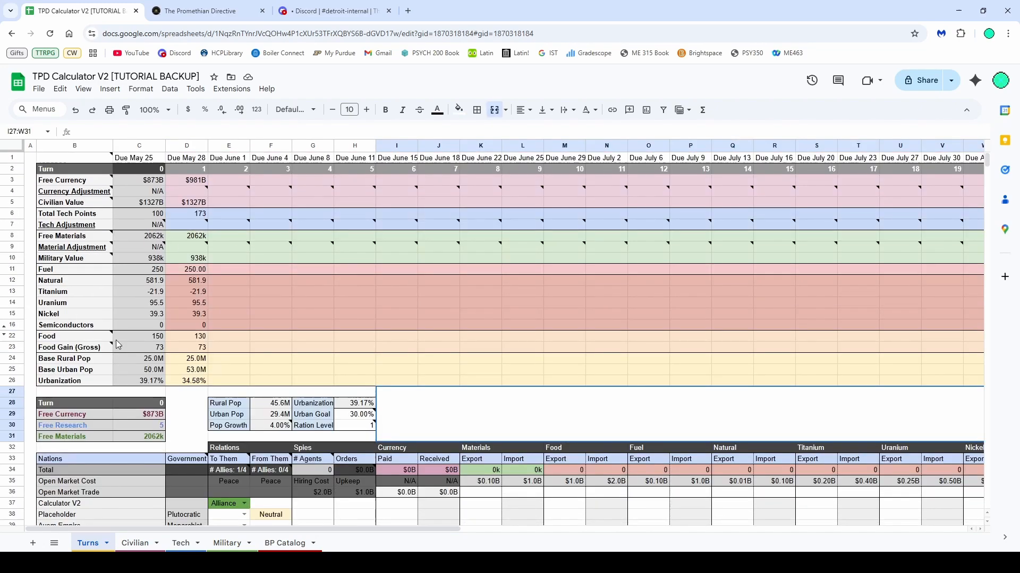
click(353, 419)
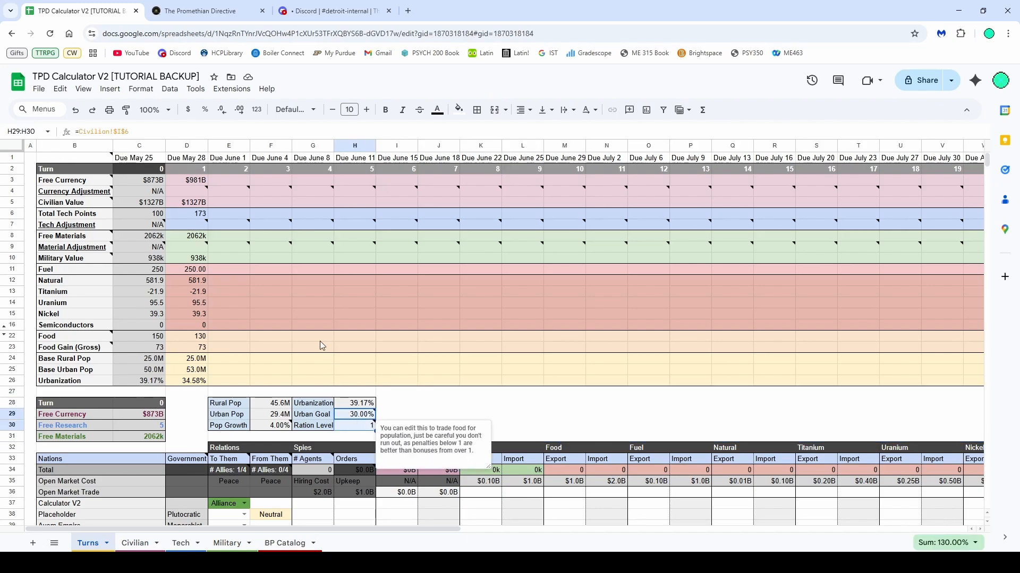
click(252, 301)
scroll(327, 314, down, 4)
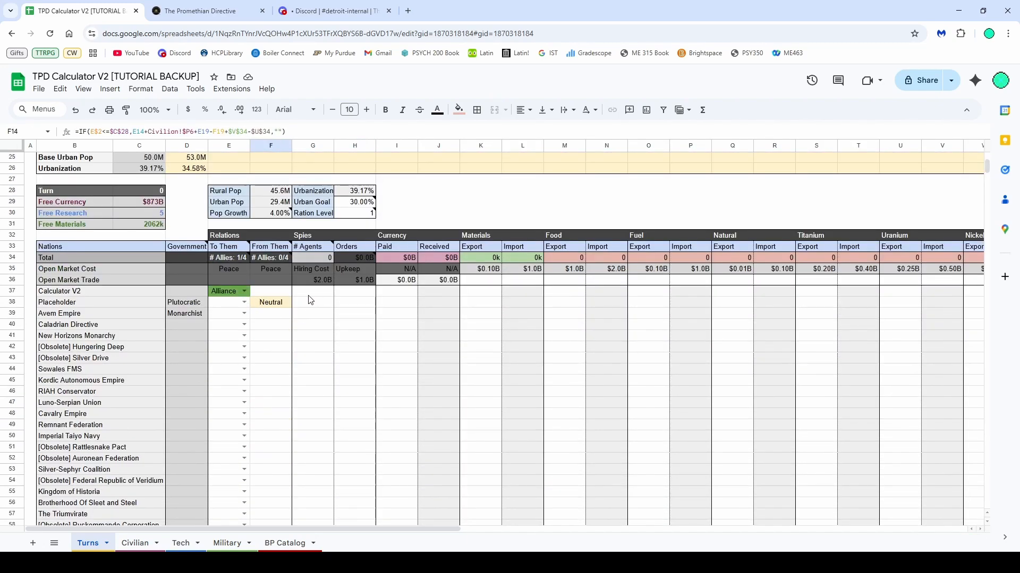
Set relations toward Placeholder to Friendly and toward Avem Empire to Alliance
click(244, 302)
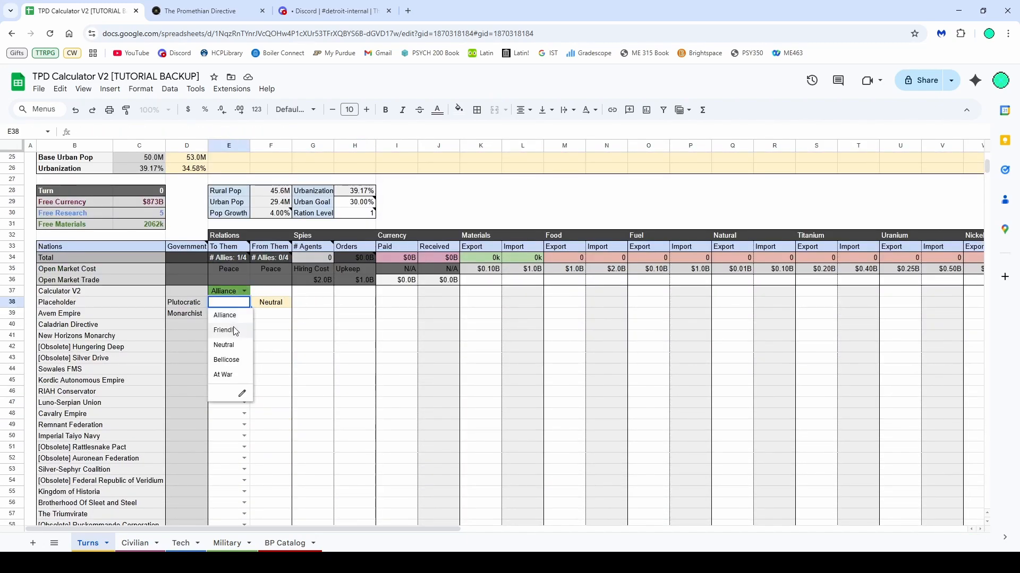
click(233, 333)
click(244, 313)
click(228, 333)
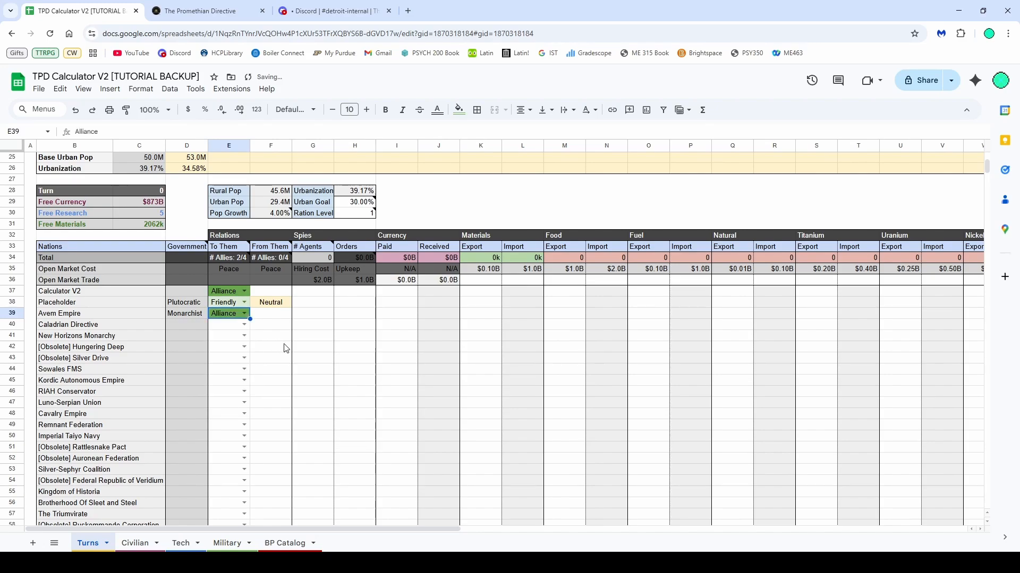
click(285, 347)
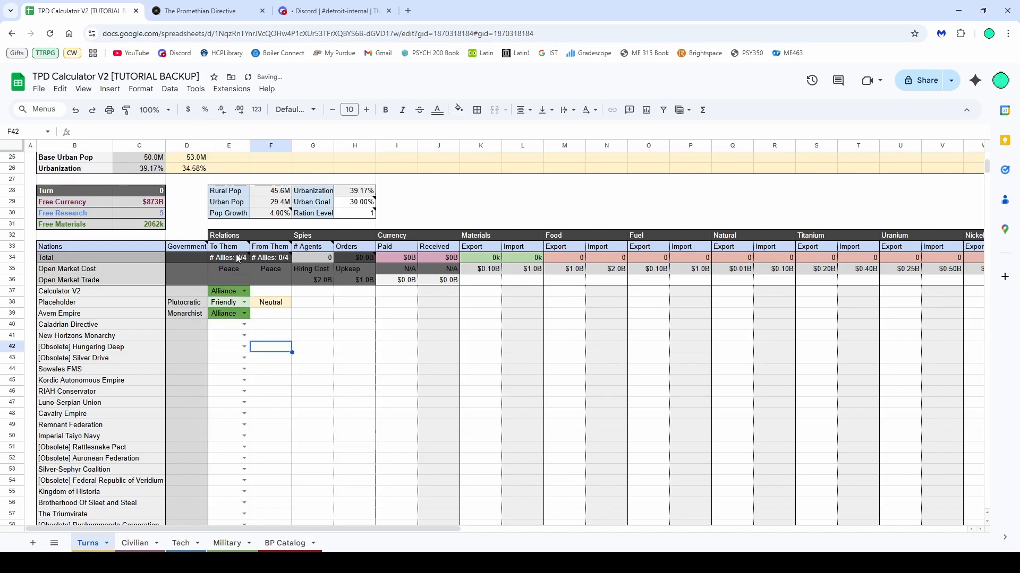
drag(398, 527, 753, 529)
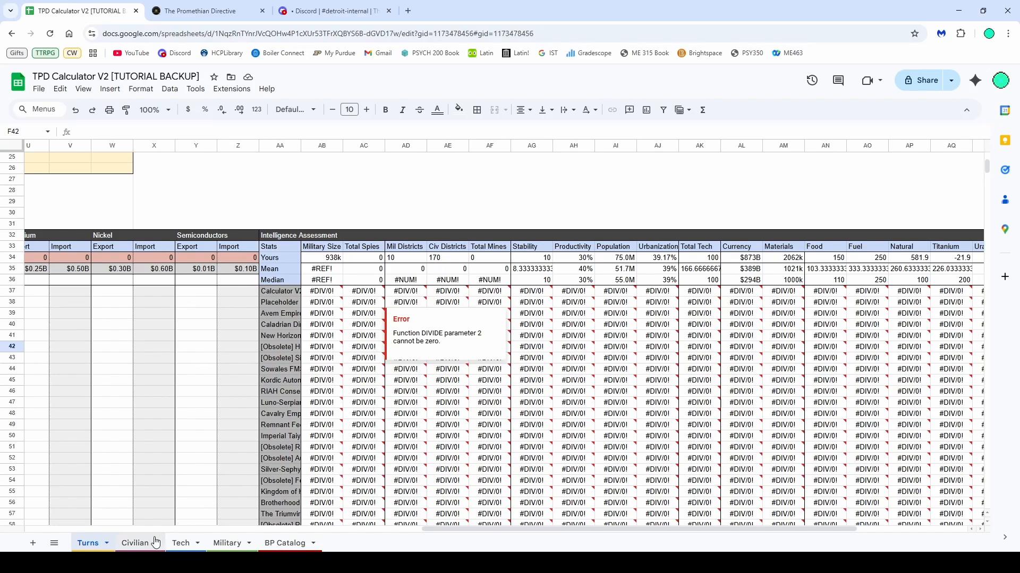
Tick the Radar +2 intel and TBS Radio +3 cintel techs on the Tech sheet
click(135, 543)
click(182, 543)
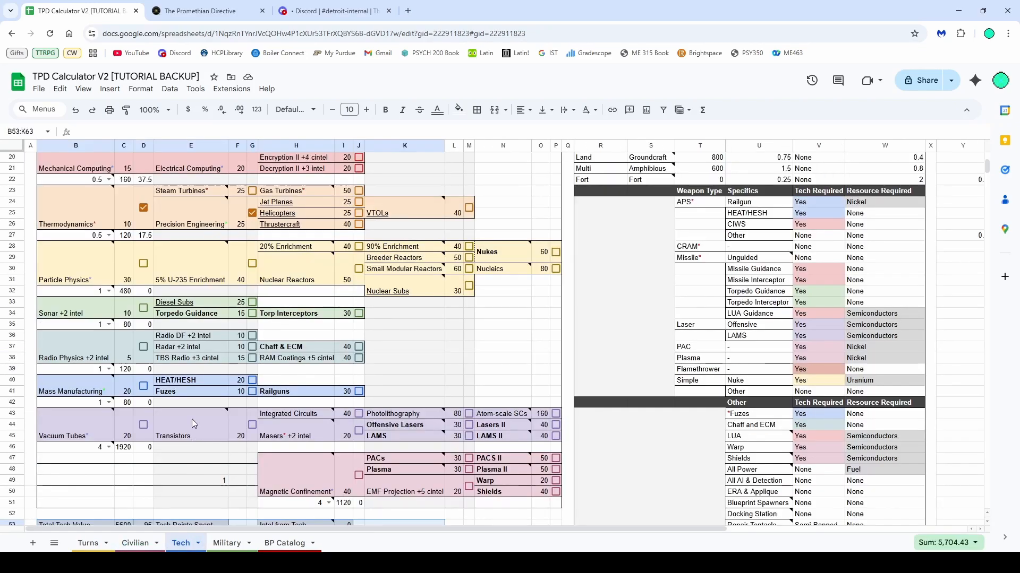
click(252, 360)
click(252, 347)
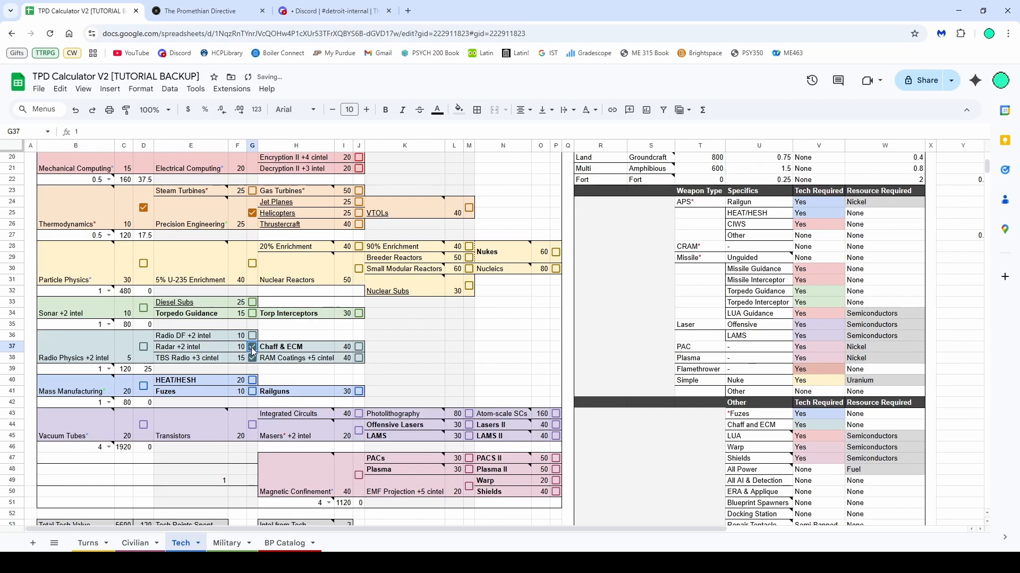
Examine the Turns sheet's Intelligence Assessment stats for the other nations
click(136, 544)
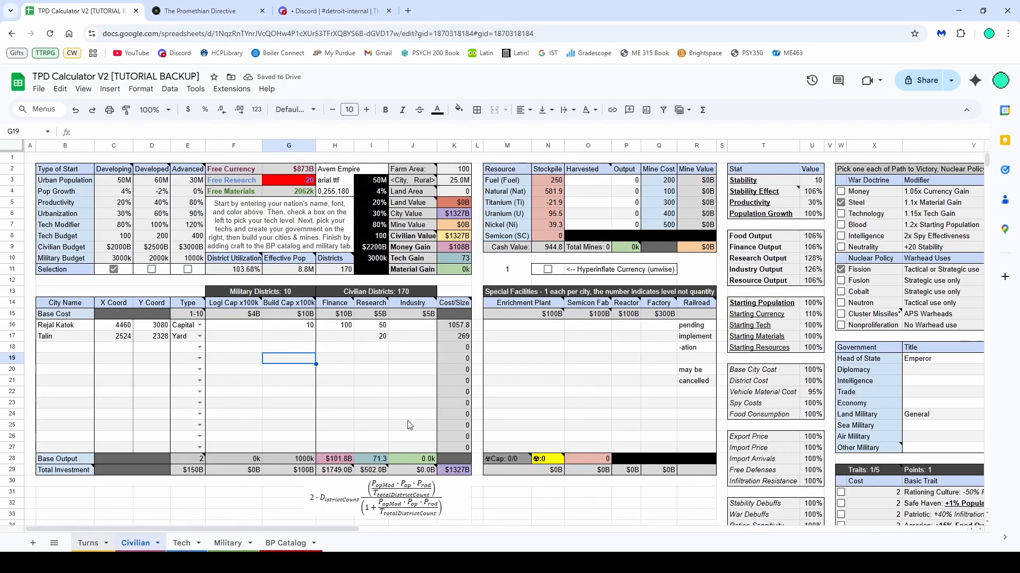
click(89, 544)
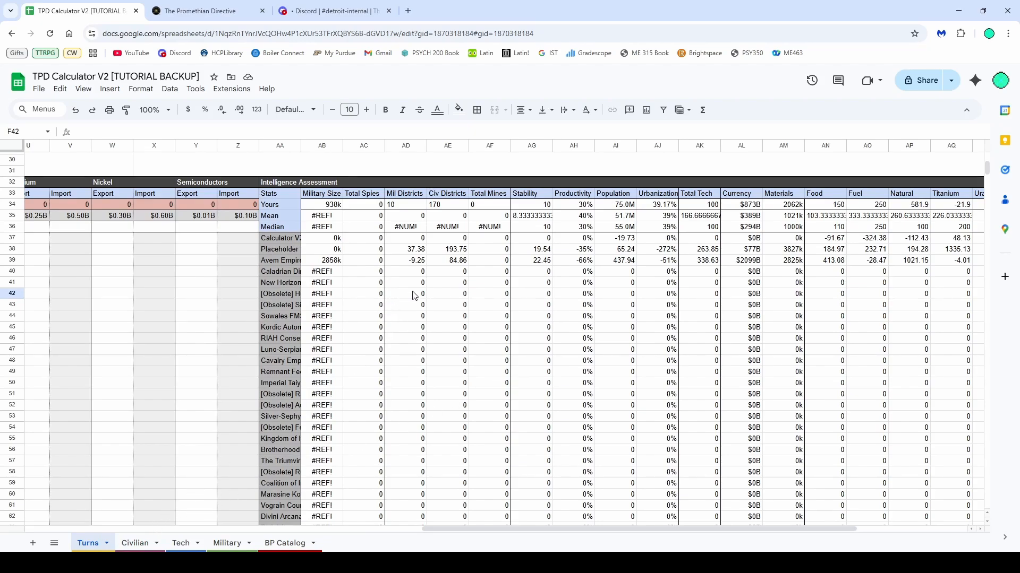
scroll(415, 296, up, 3)
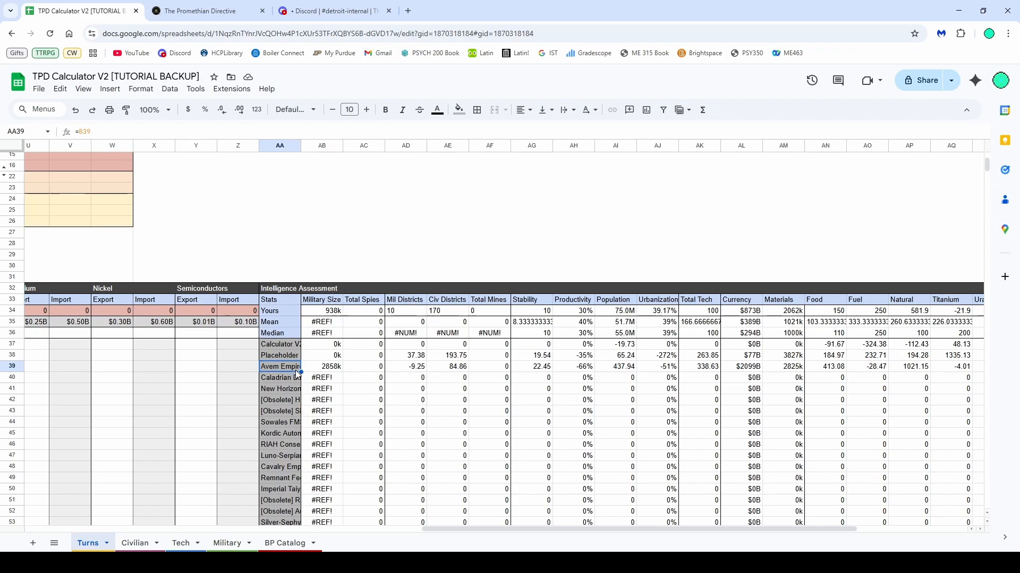
click(334, 369)
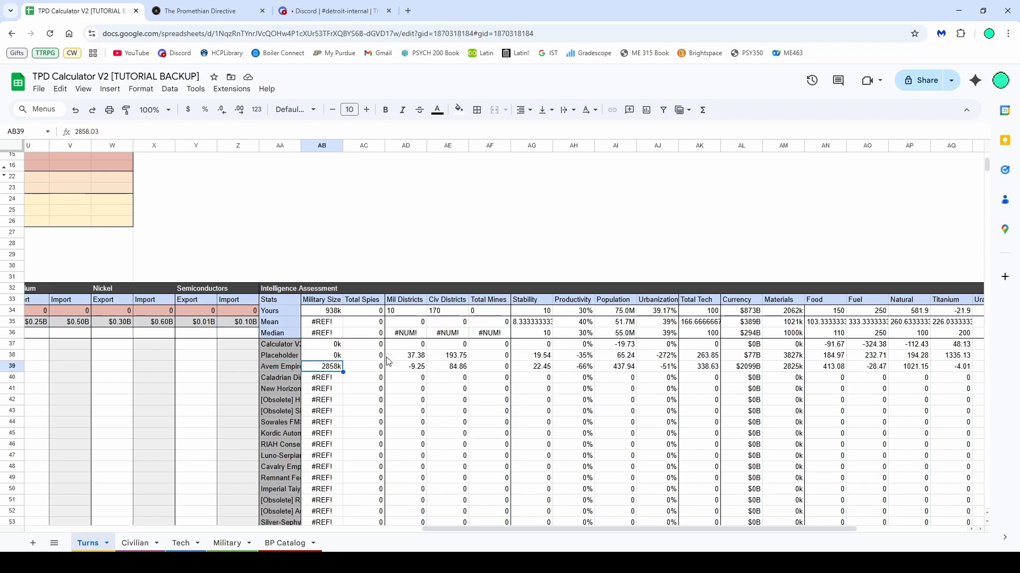
click(413, 370)
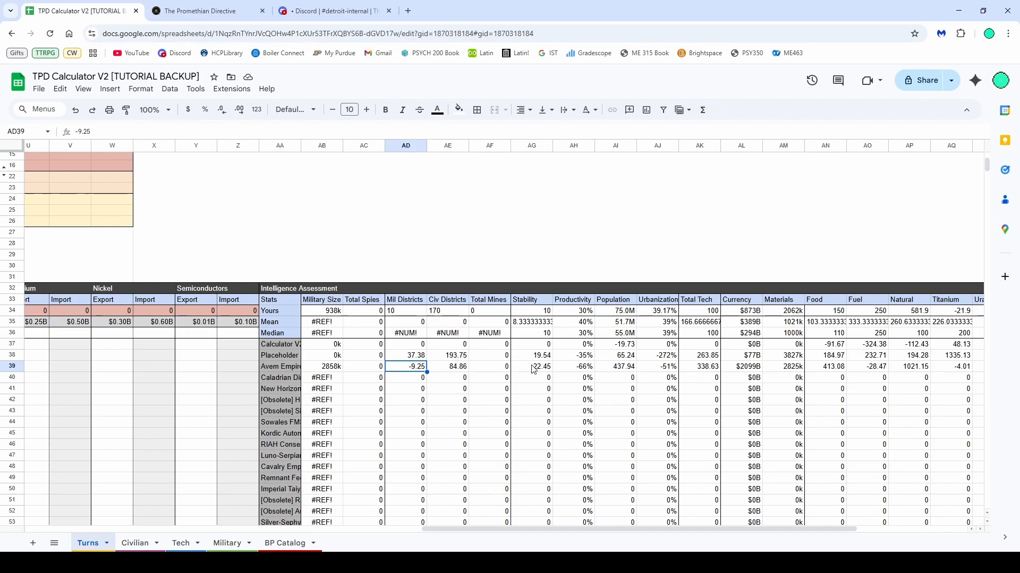
drag(534, 368, 614, 369)
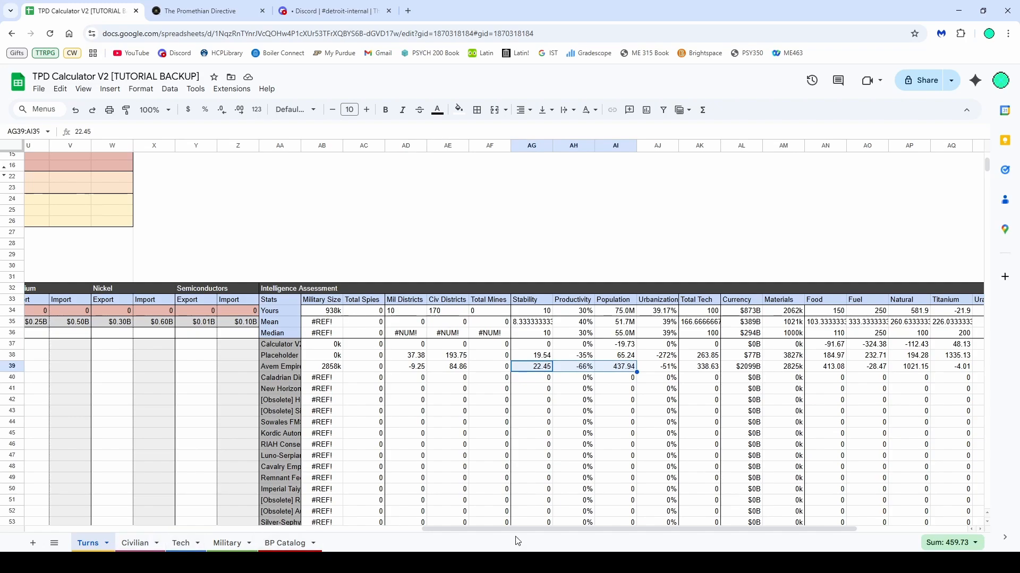
drag(514, 530, 582, 530)
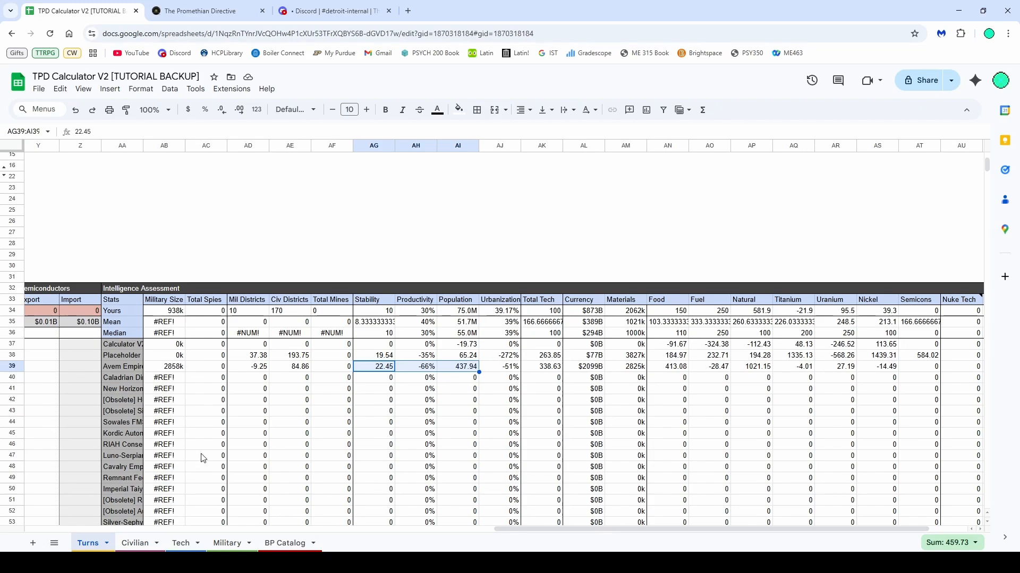
Untick the radio intel techs on the Tech sheet
click(153, 543)
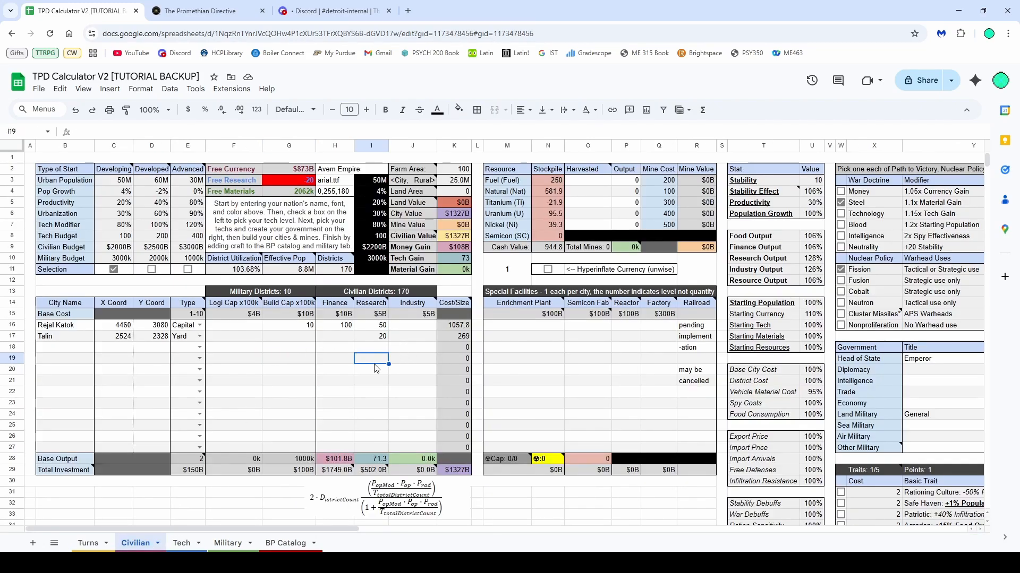
click(180, 543)
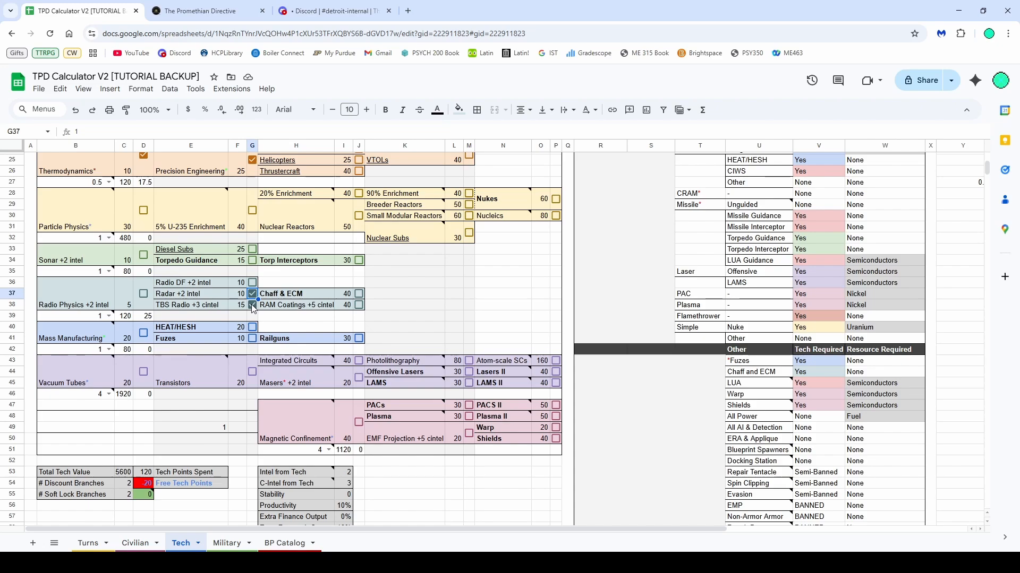
click(253, 306)
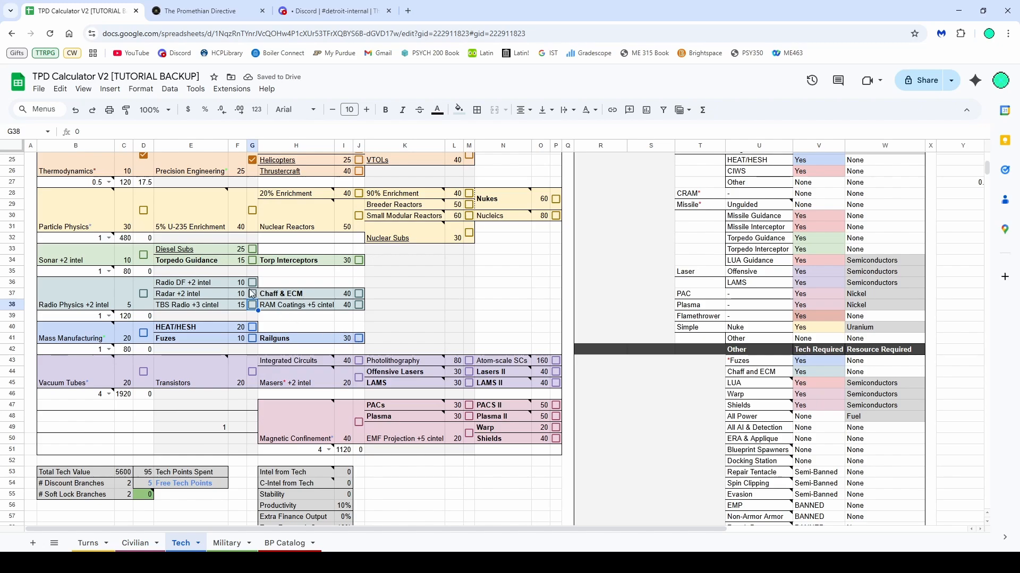
Review the Civilian sheet's nation info cells, city table and special facilities table
click(87, 542)
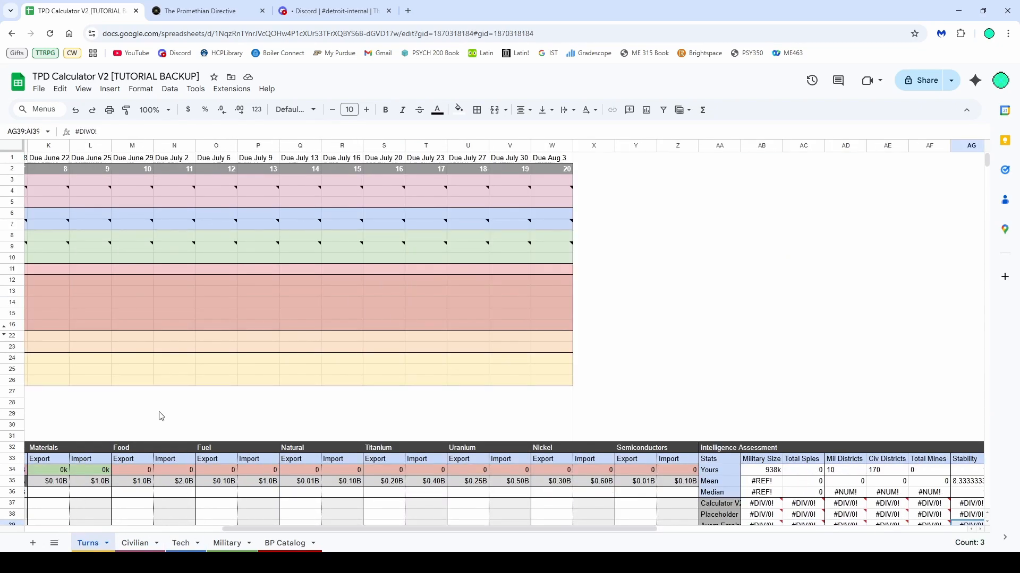
click(136, 543)
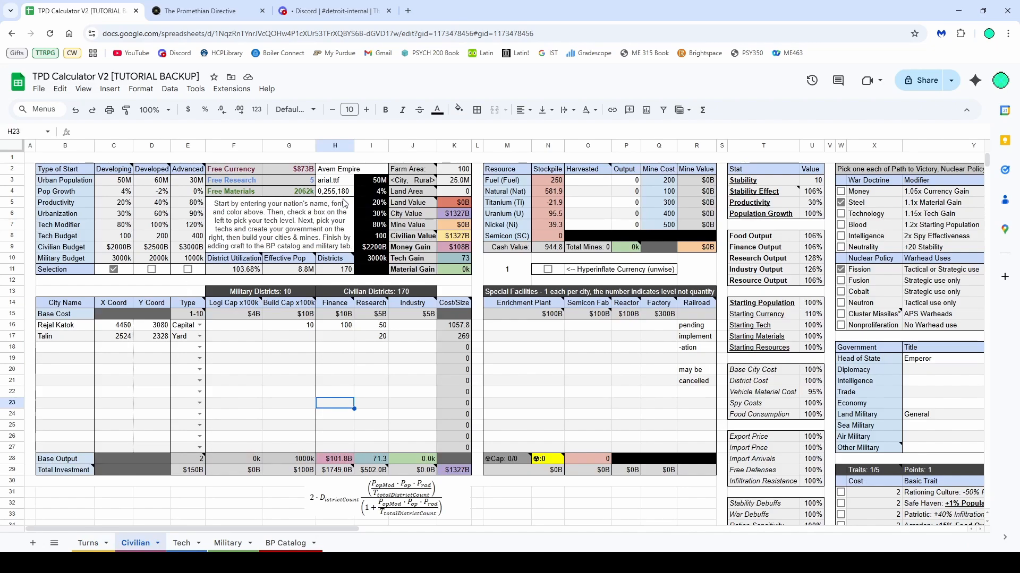
drag(344, 193, 348, 179)
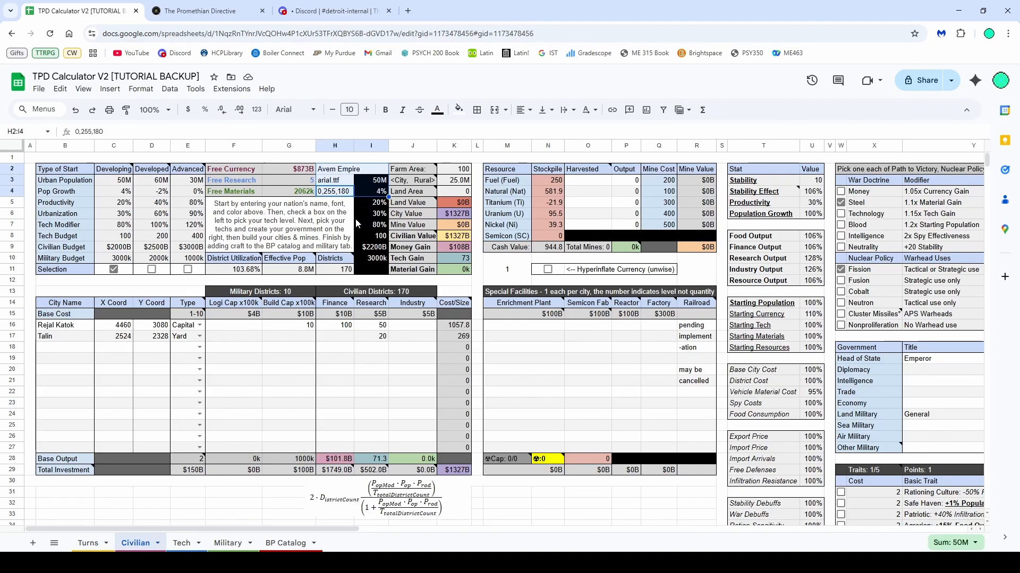
click(588, 180)
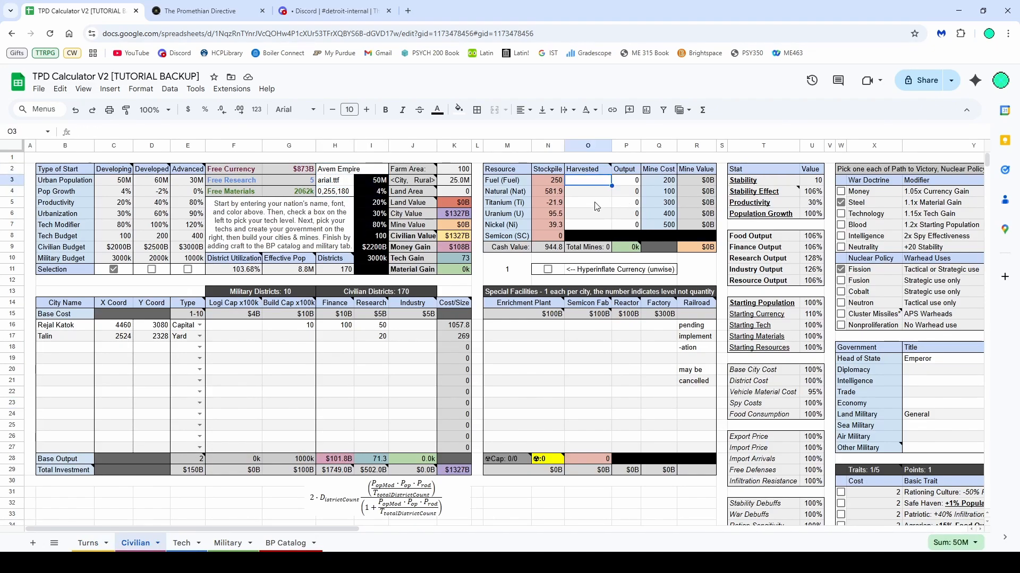
drag(64, 325, 372, 448)
drag(525, 325, 691, 444)
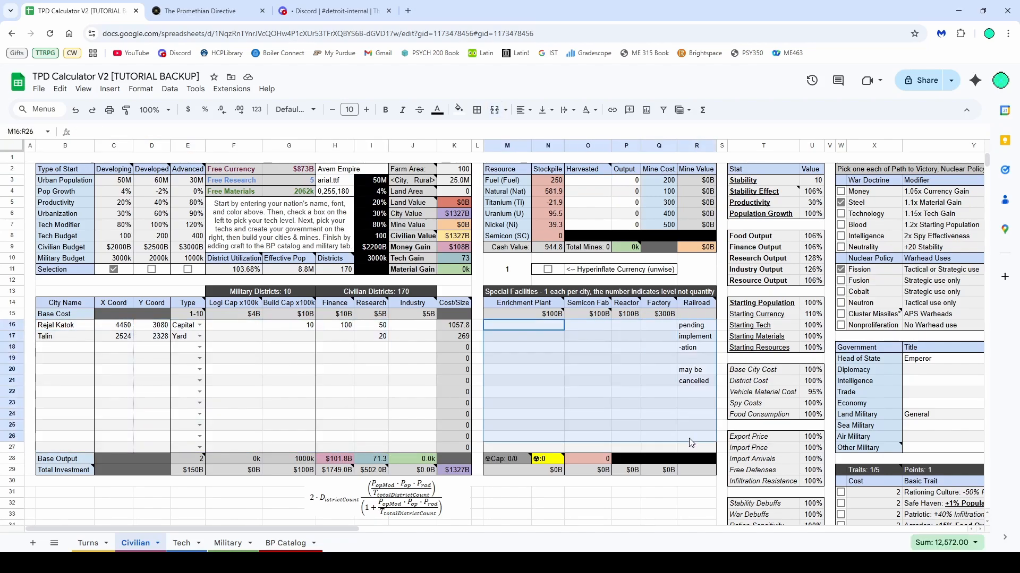
Try entering 4 Enrichment Plants in the special facilities table and clear the entry again
click(546, 358)
click(542, 346)
text(1)
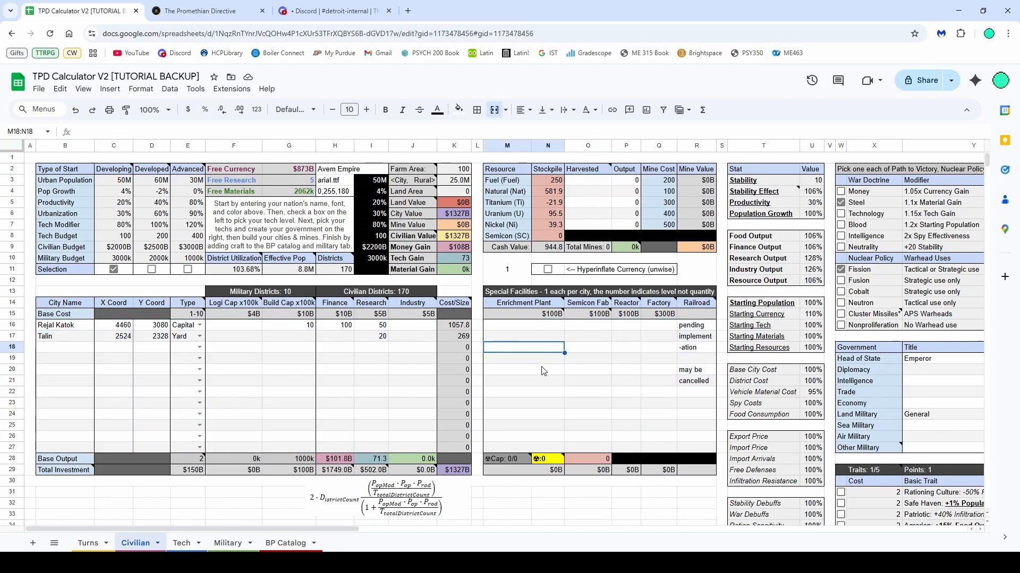
key(Return)
key(Up)
key(Up)
text(4)
key(Return)
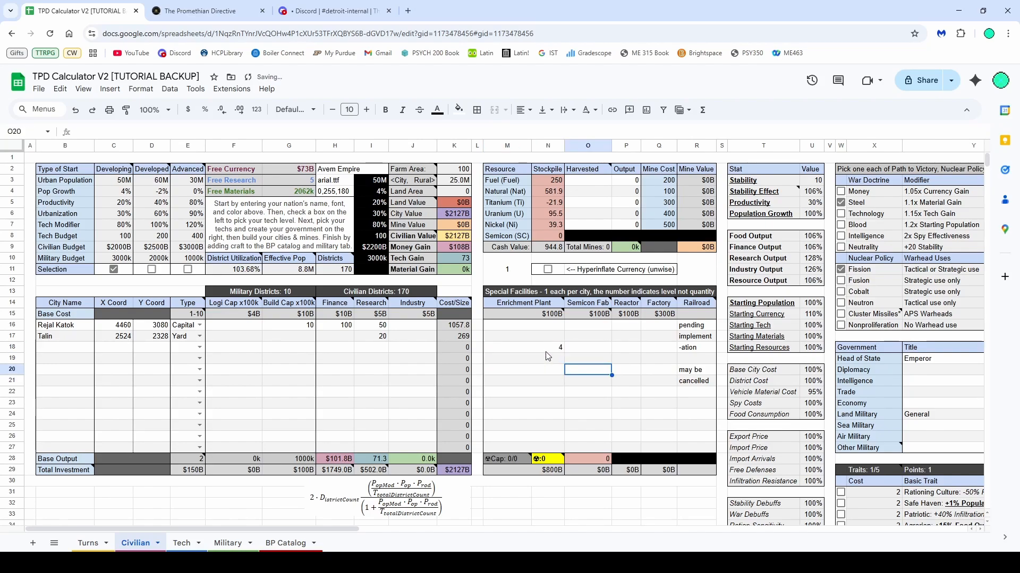
click(548, 350)
key(Delete)
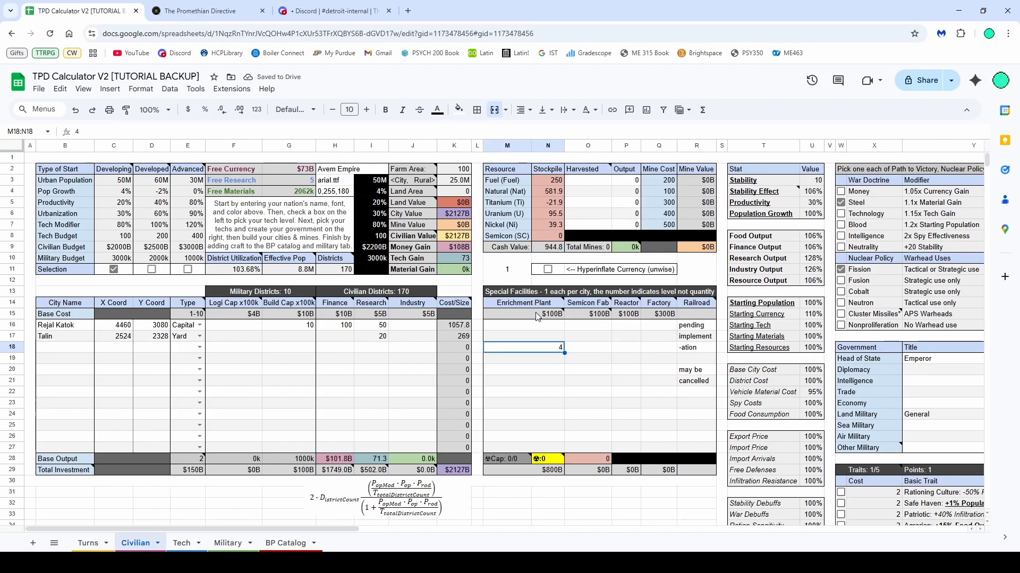
mouse_move(539, 321)
click(539, 339)
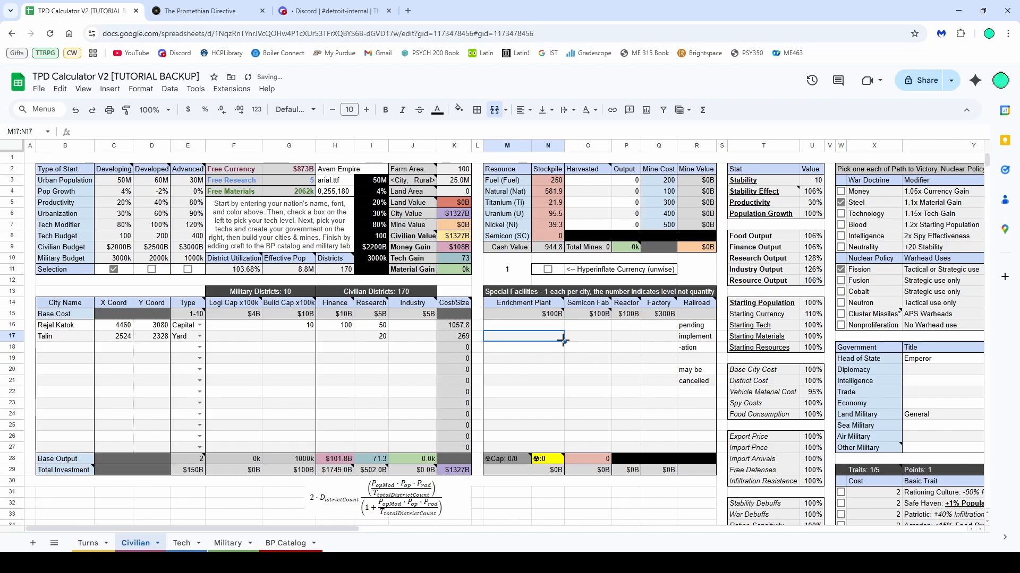
Examine the government officials table, its Main Trait choices and the government type modifiers
drag(260, 528, 496, 528)
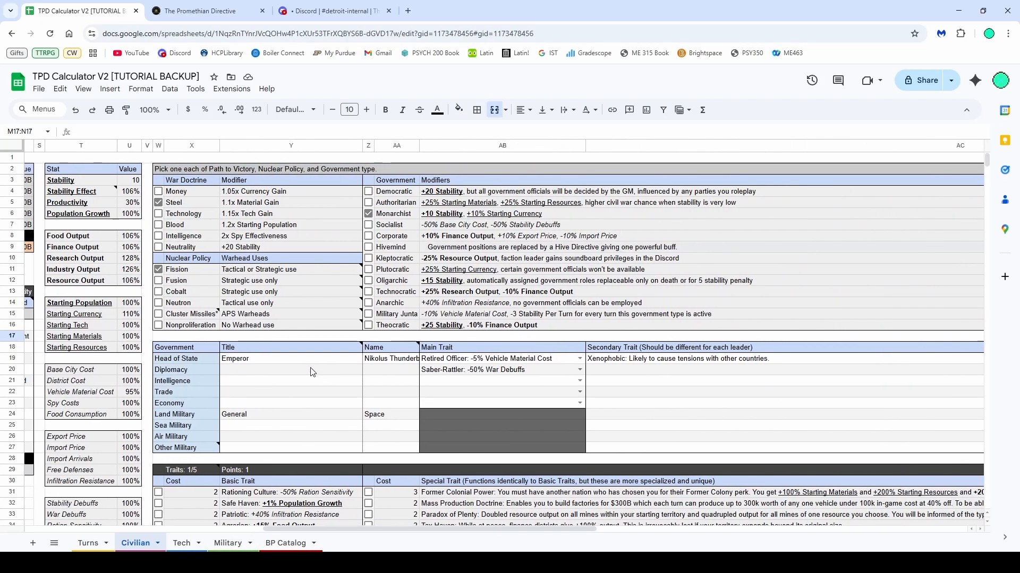
drag(300, 361, 407, 452)
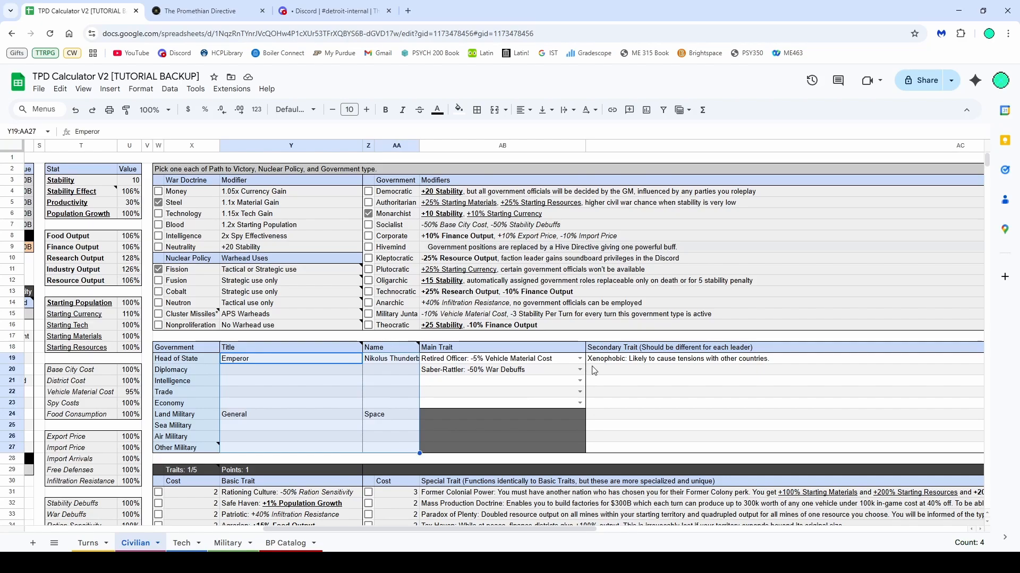
click(580, 380)
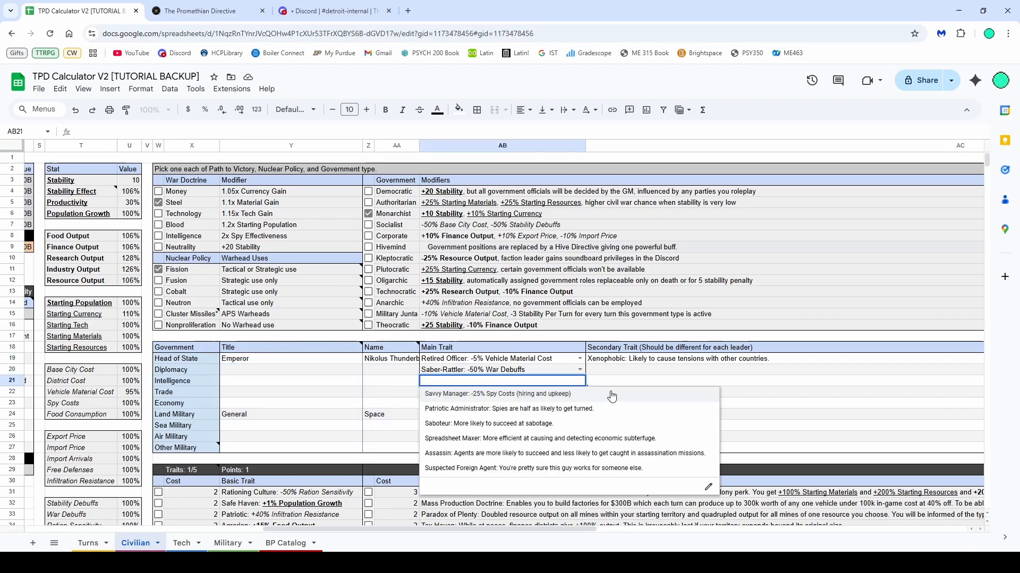
click(757, 381)
scroll(486, 374, down, 5)
scroll(486, 374, up, 5)
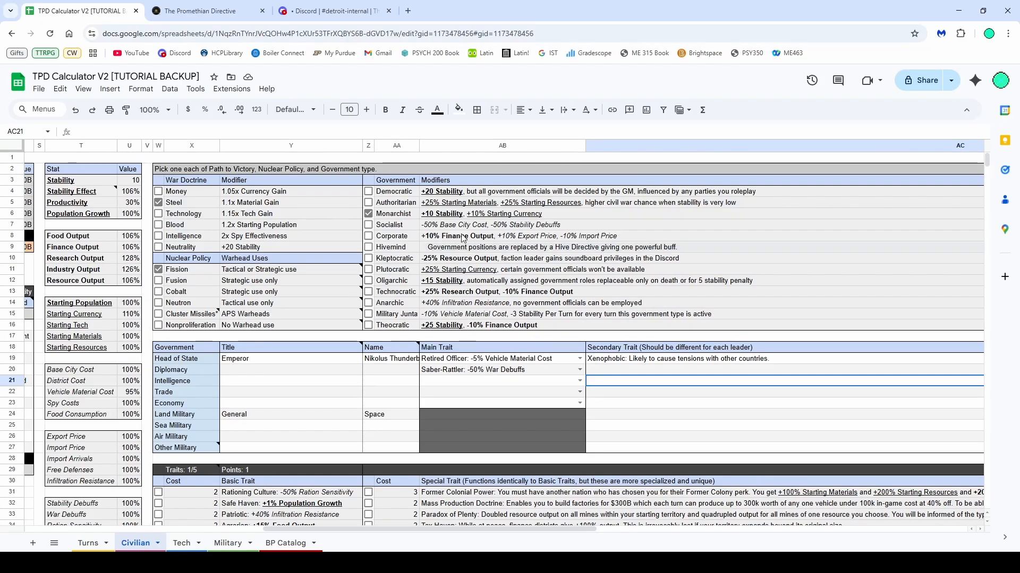
click(467, 192)
double_click(467, 192)
drag(467, 192, 627, 191)
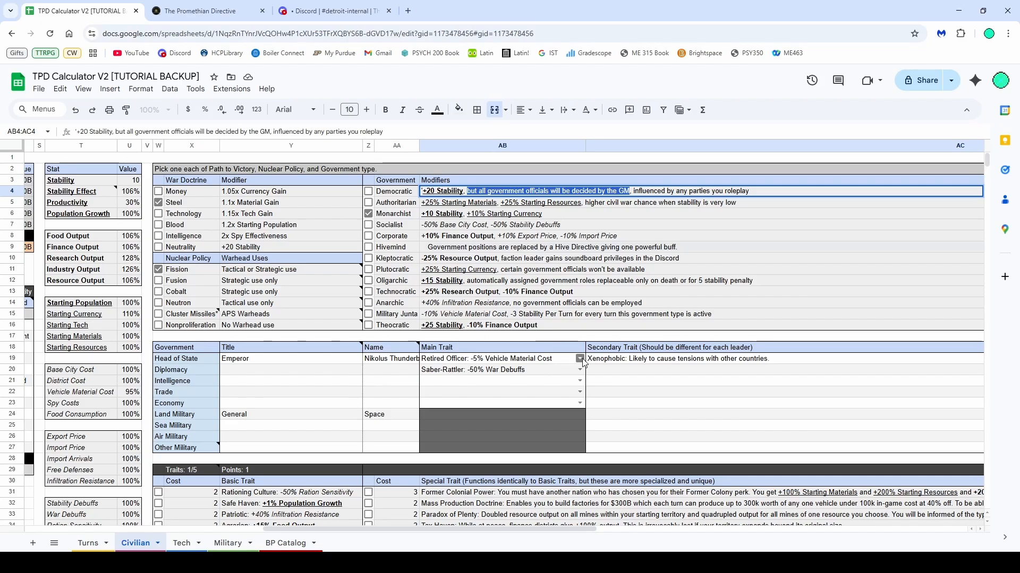
click(594, 375)
scroll(594, 375, down, 5)
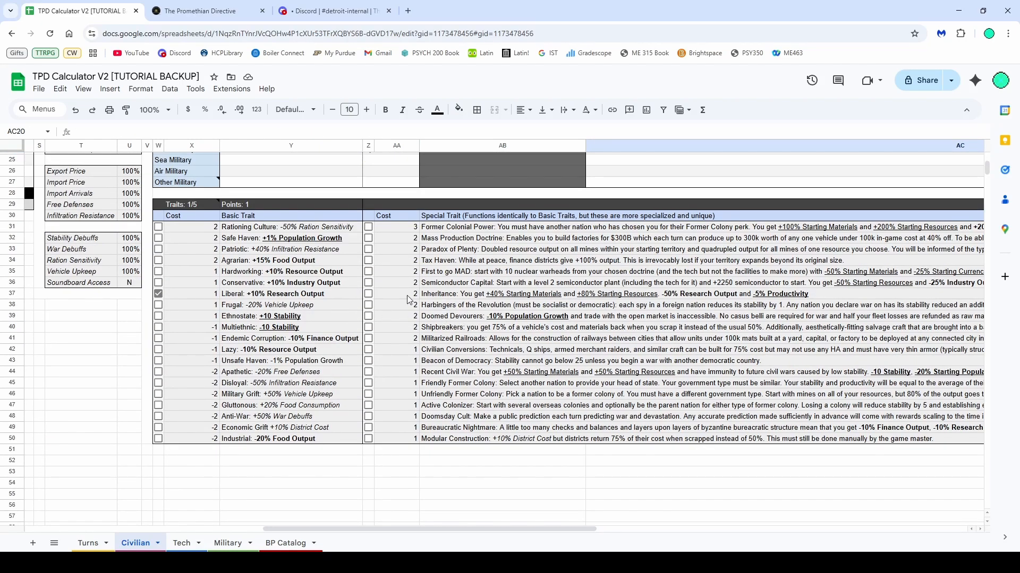
Tick the Mass Production Doctrine special trait and the Endemic Corruption basic trait
click(369, 239)
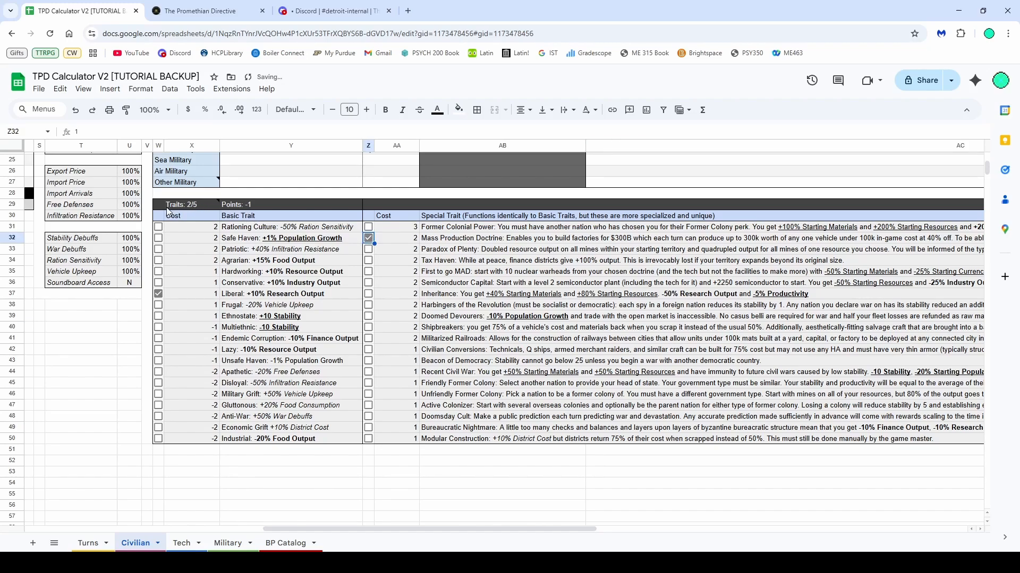
mouse_move(167, 211)
click(159, 338)
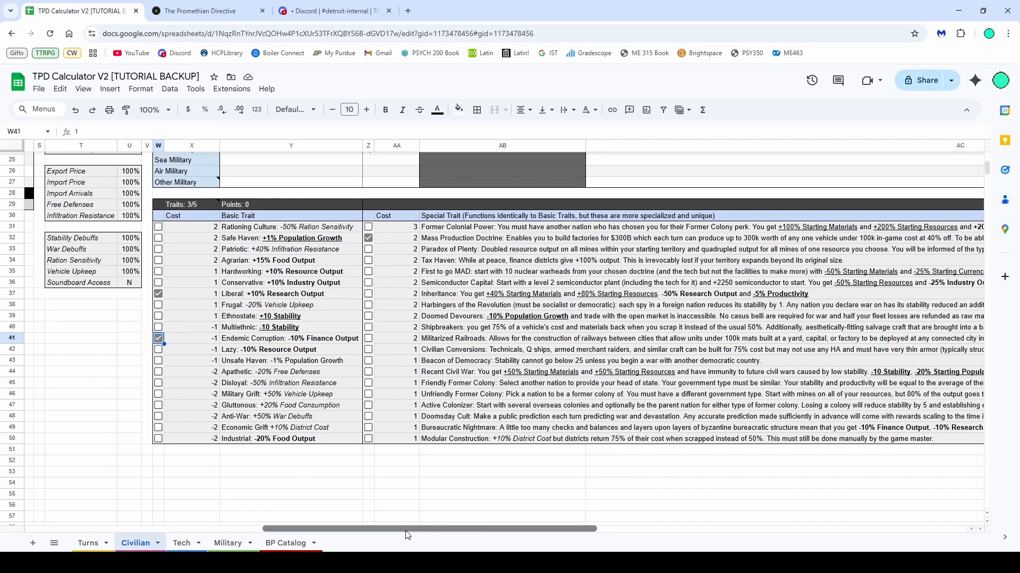
drag(418, 529, 181, 523)
scroll(234, 452, up, 3)
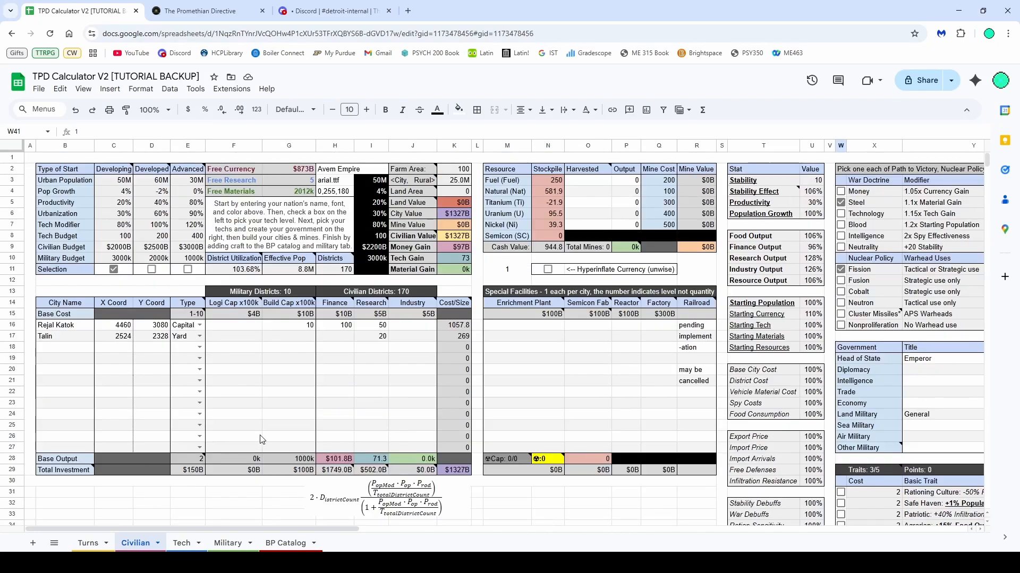